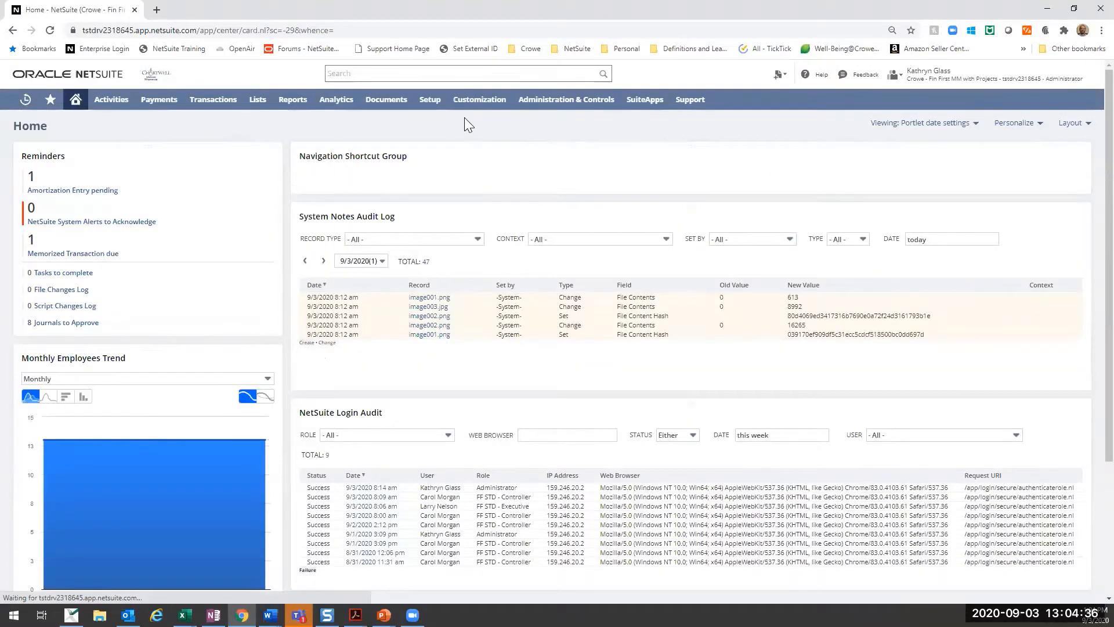
# - Open the Enable Features page in a separate browser tab and examine the SuiteCloud features, including SuiteScript, SuiteFlow and SuiteGL
pyautogui.moveTo(426, 110)
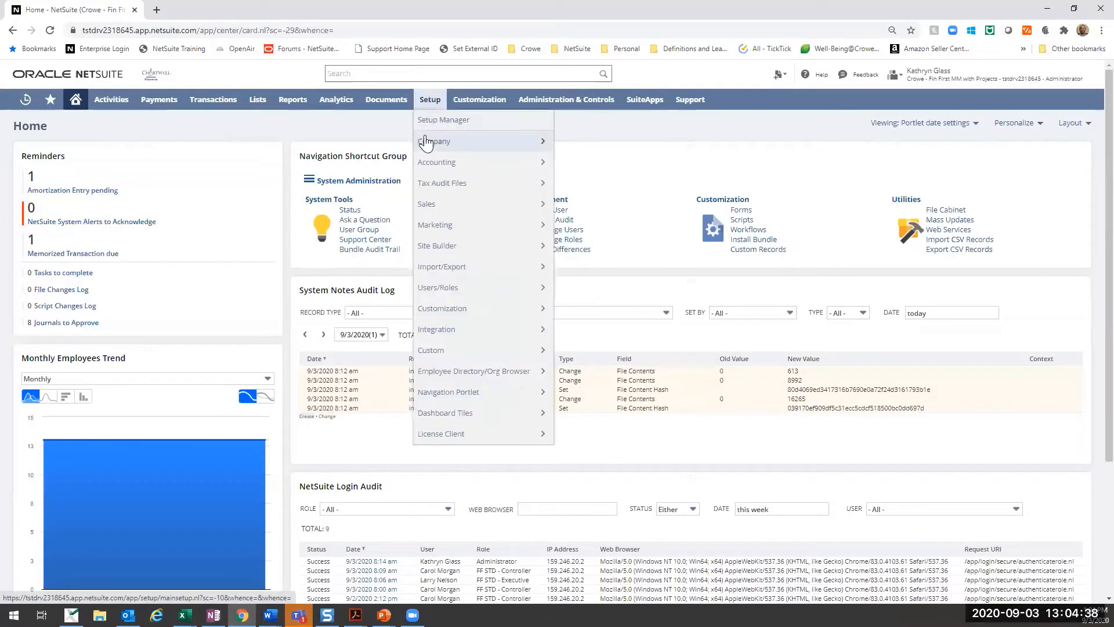
pyautogui.moveTo(427, 142)
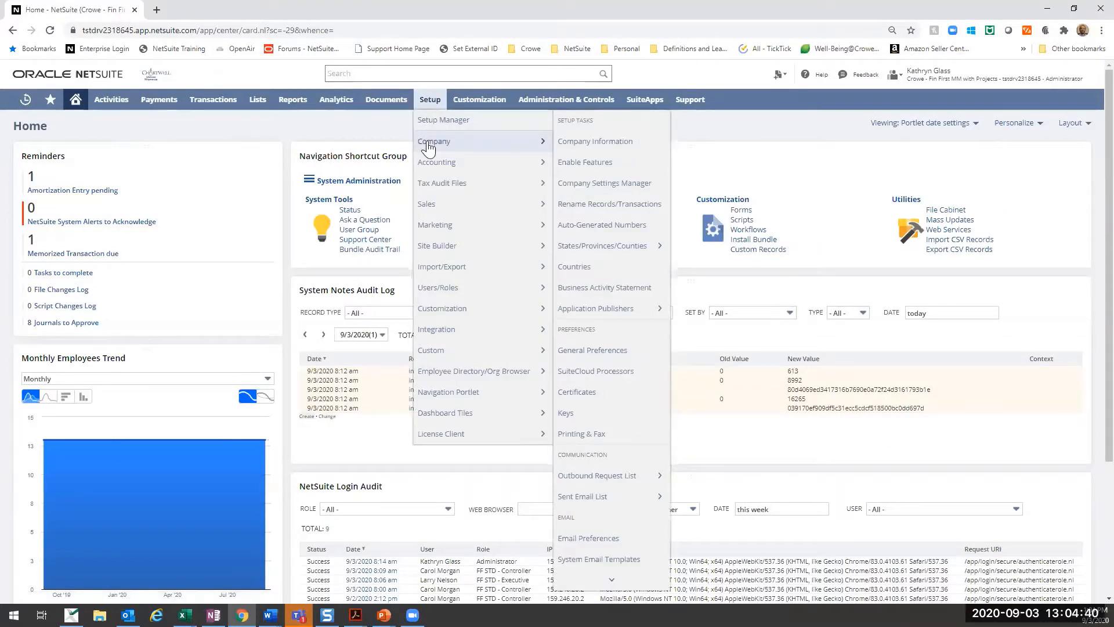
pyautogui.rightClick(581, 166)
pyautogui.click(581, 169)
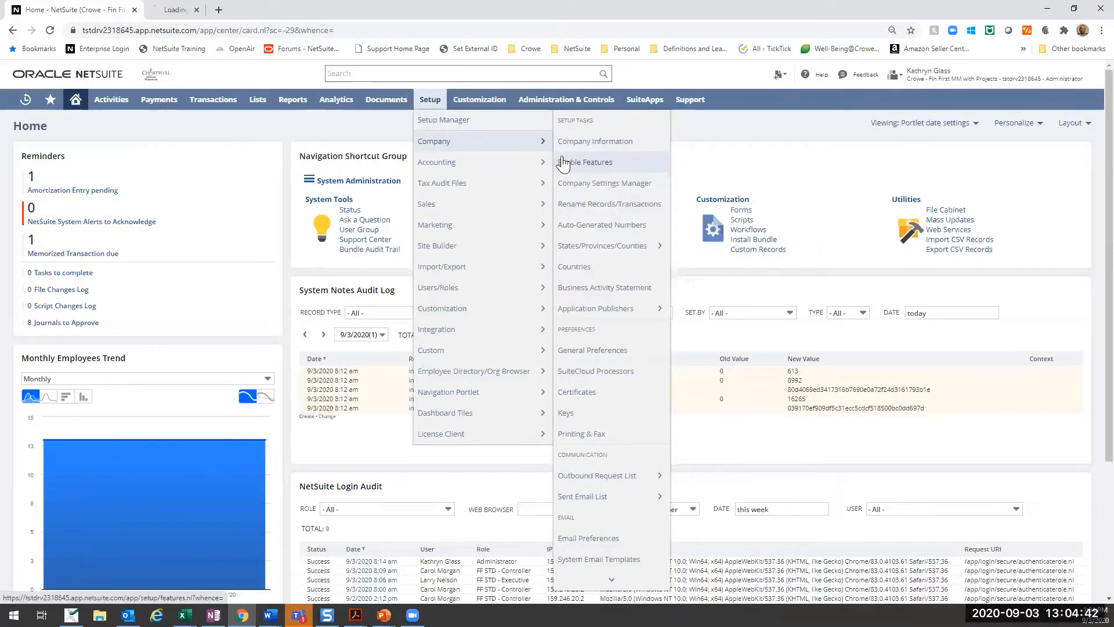
pyautogui.click(226, 10)
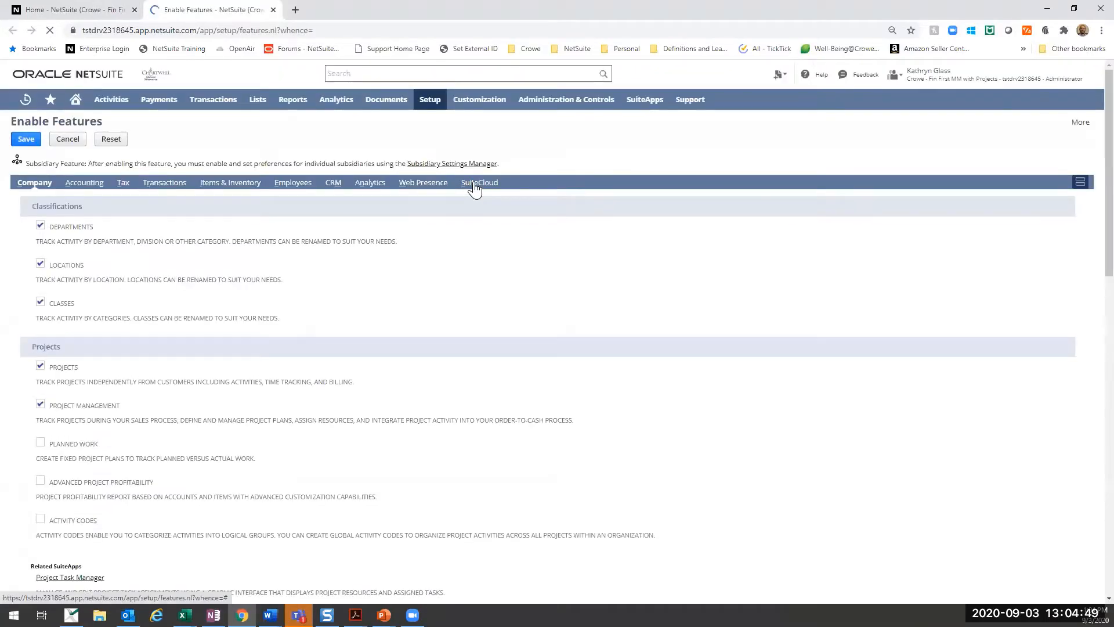
pyautogui.click(474, 185)
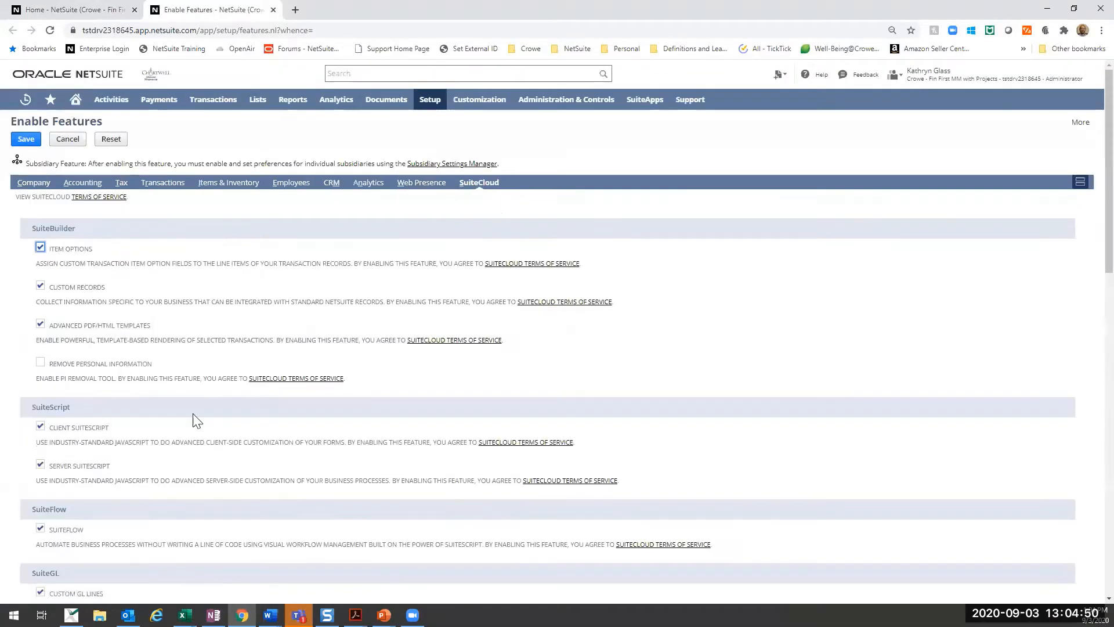
pyautogui.scroll(-2, 199, 427)
pyautogui.scroll(-1, 199, 427)
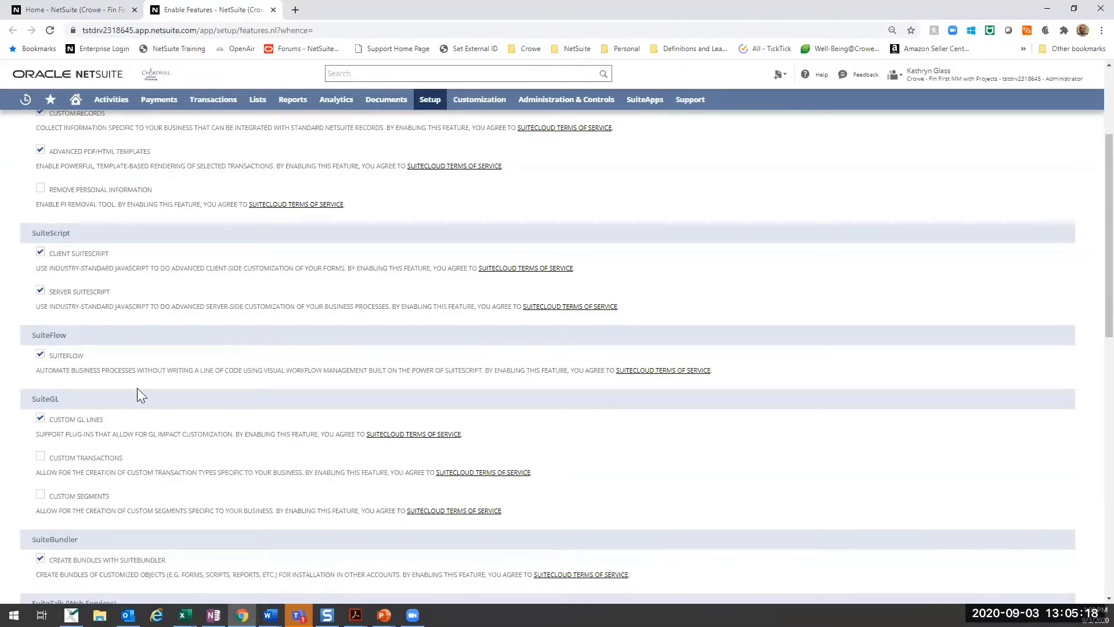
pyautogui.scroll(3, 136, 379)
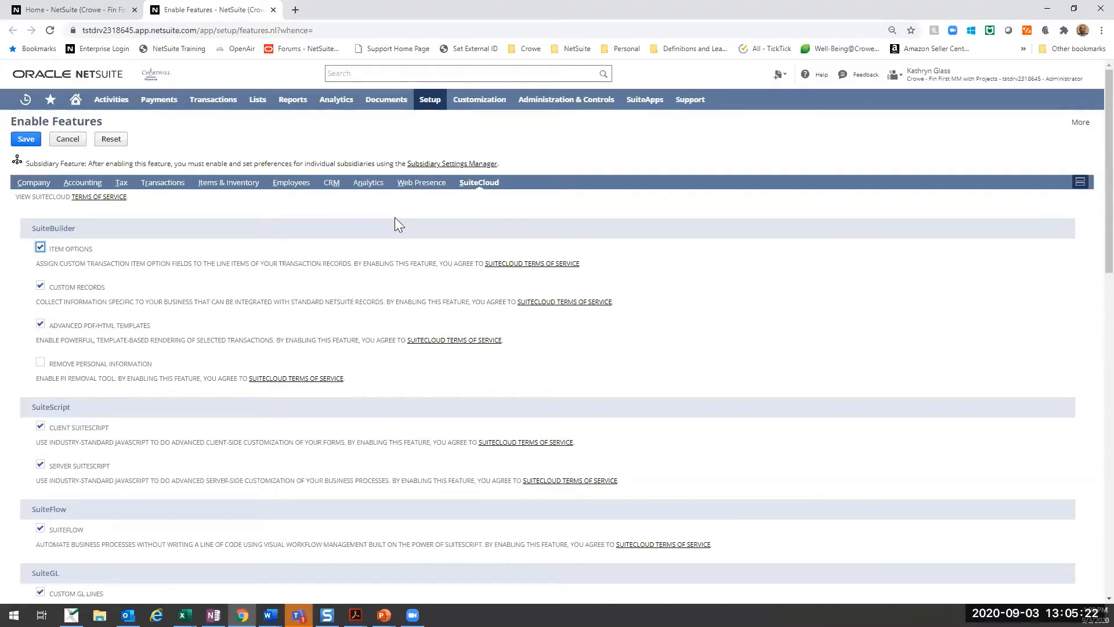
# - Open Accounting Preferences in a separate browser tab and display its Approval Routing settings
pyautogui.moveTo(425, 106)
pyautogui.moveTo(427, 144)
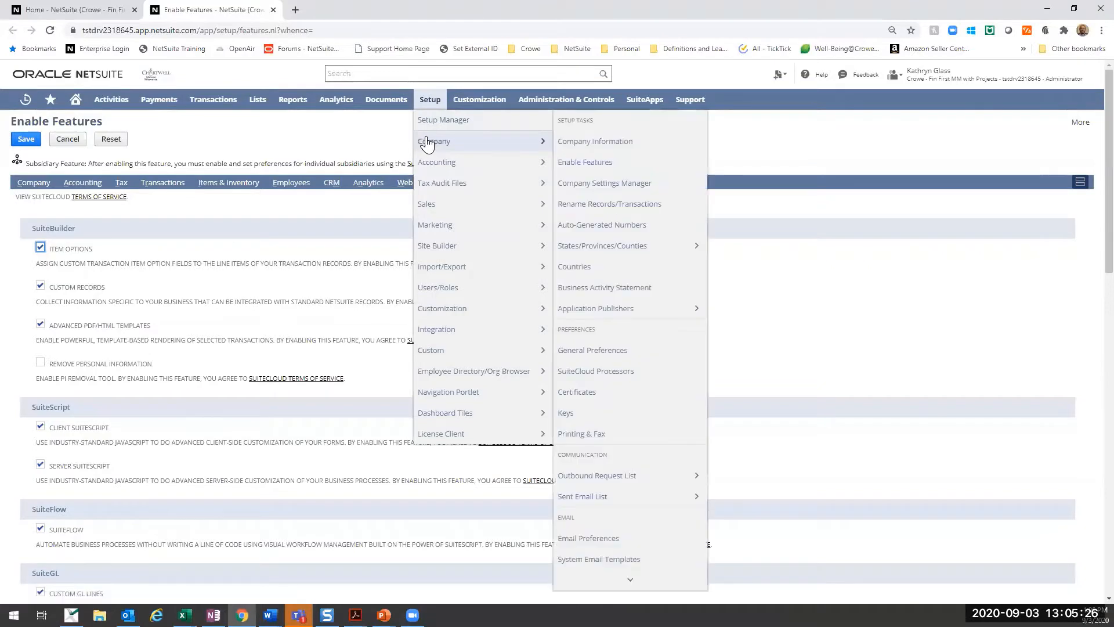
pyautogui.moveTo(480, 165)
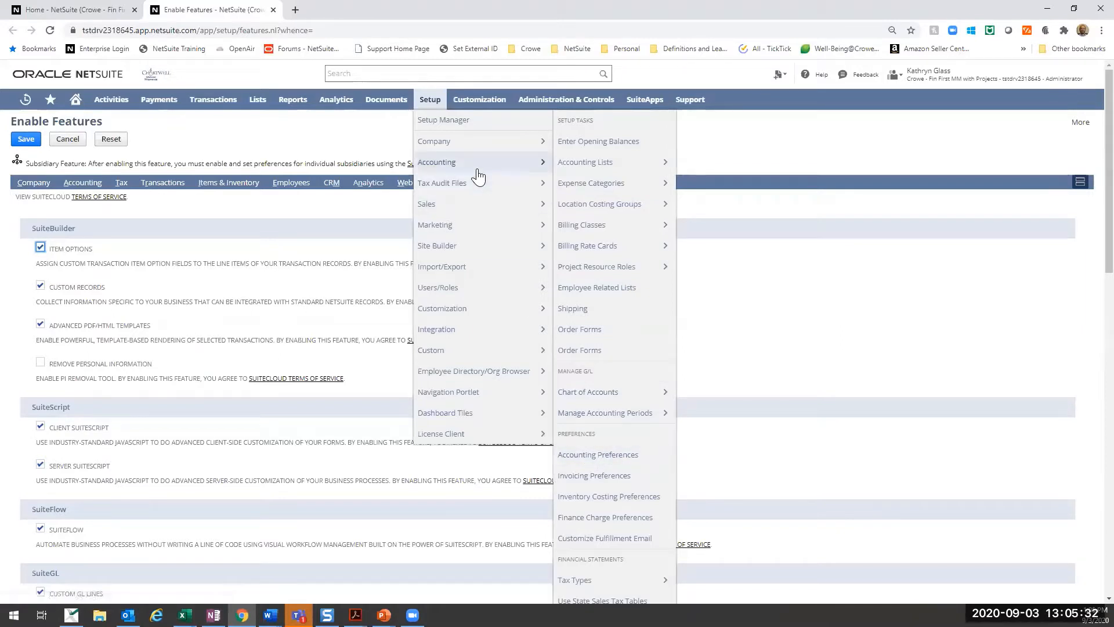
pyautogui.rightClick(620, 457)
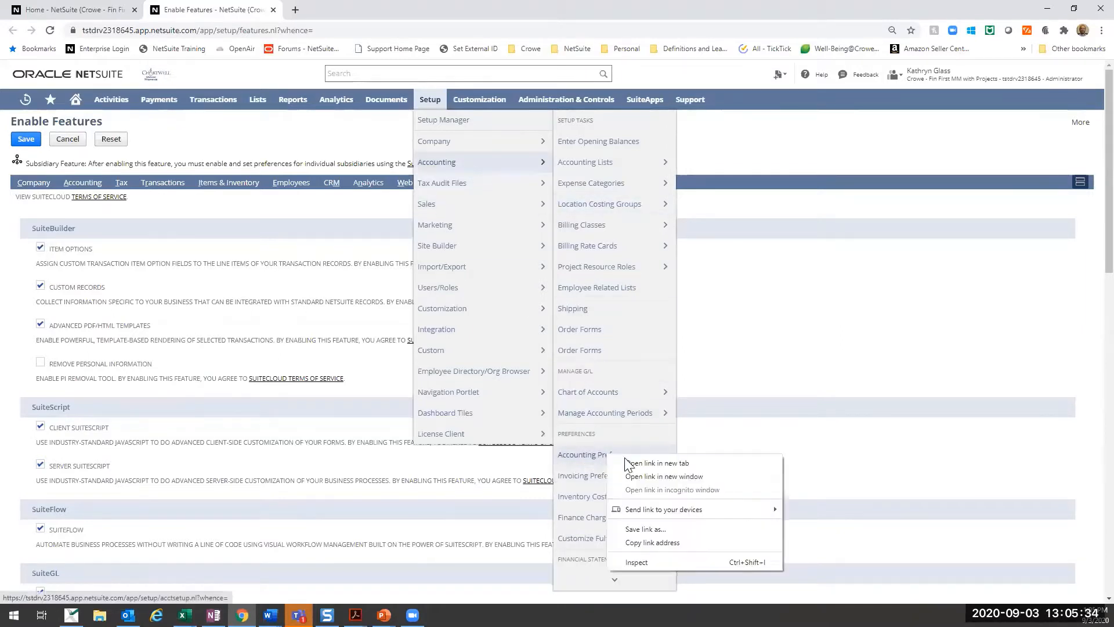
pyautogui.click(624, 462)
pyautogui.click(304, 9)
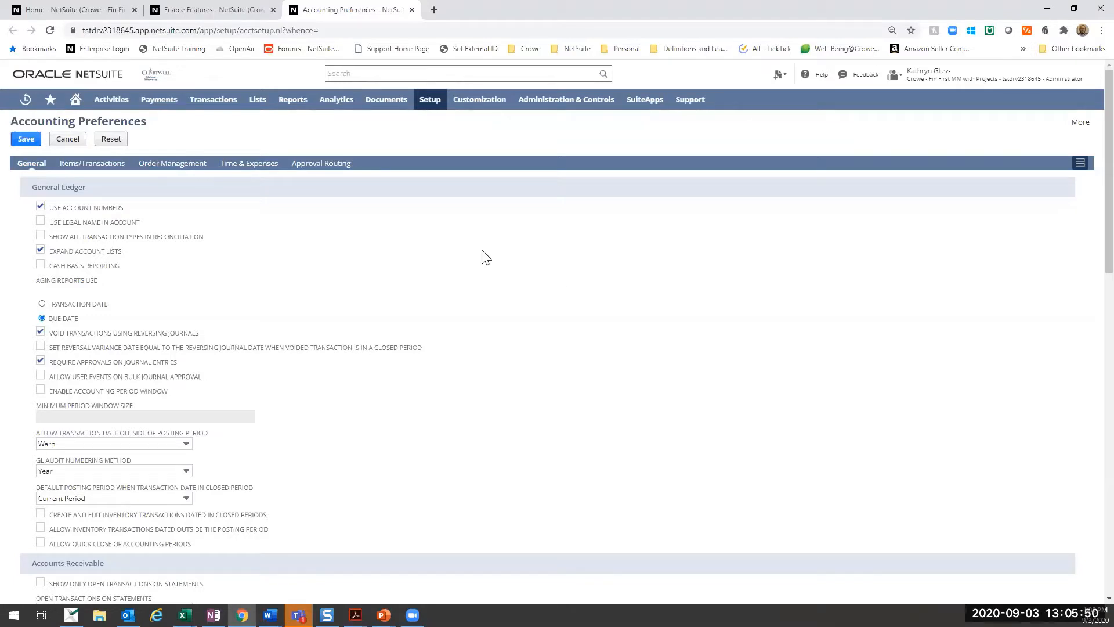
pyautogui.click(319, 164)
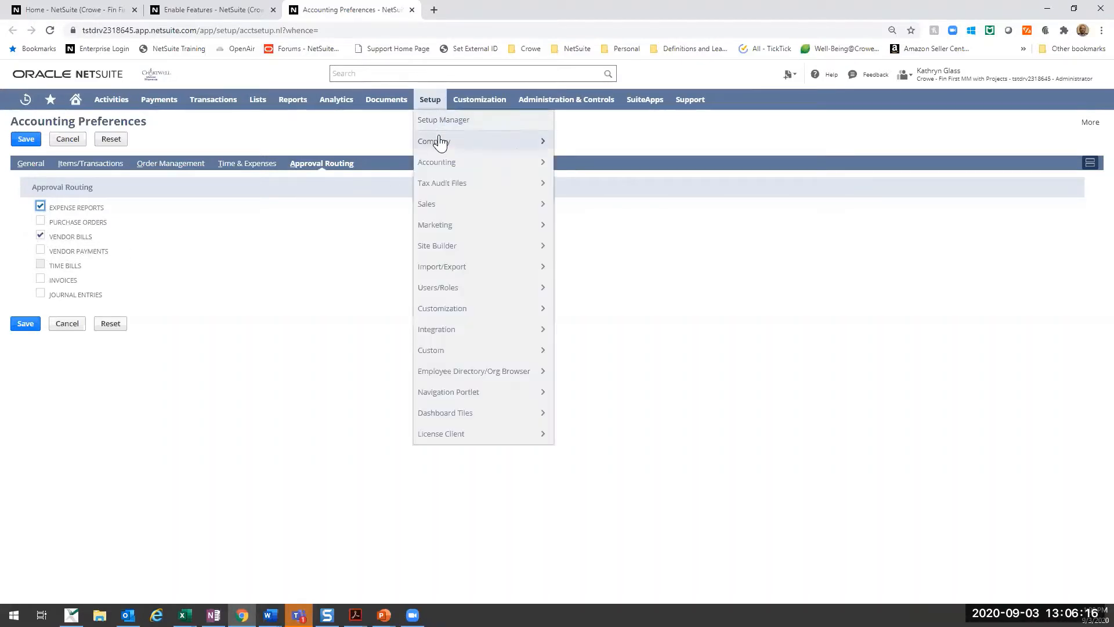
# - Open the Company Information page from the company setup tasks
pyautogui.moveTo(516, 145)
pyautogui.click(582, 144)
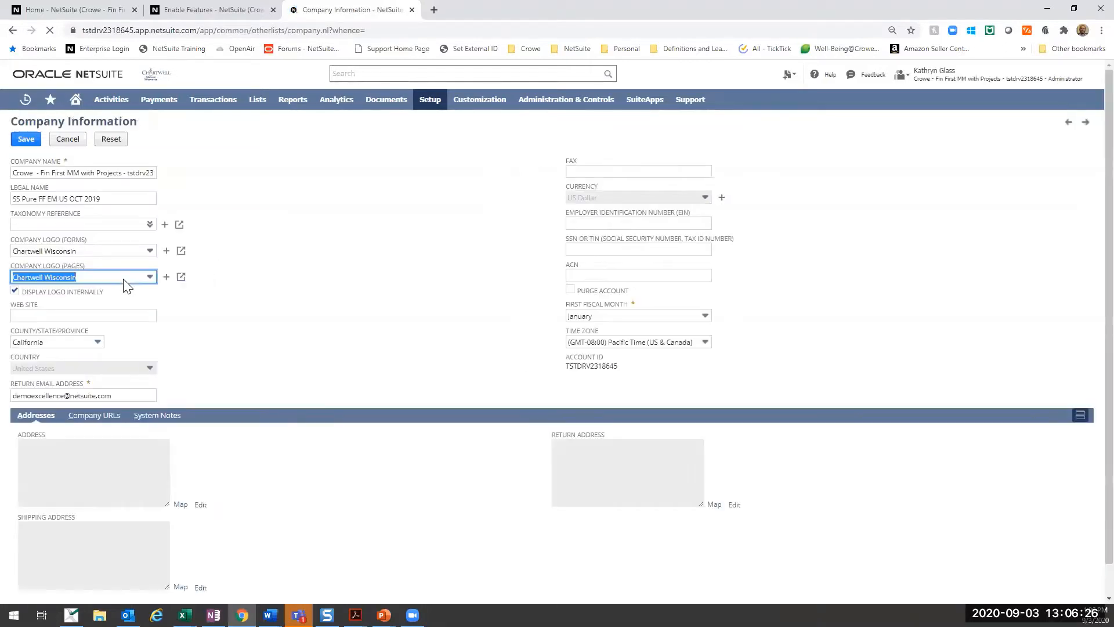
pyautogui.write('cro')
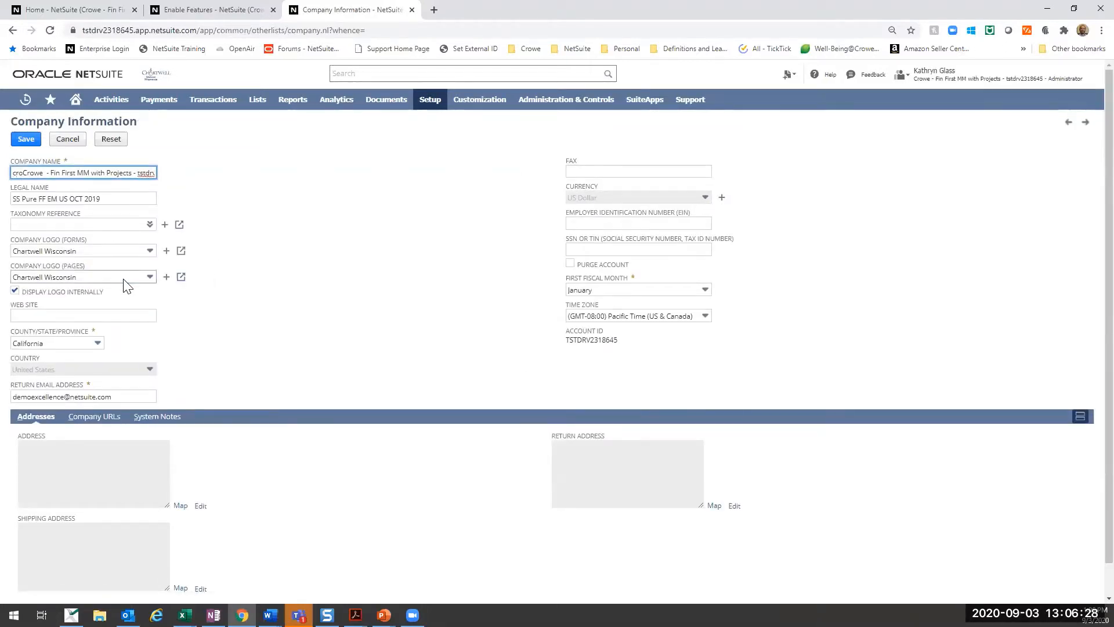
pyautogui.press('BackSpace')
pyautogui.press('BackSpace')
pyautogui.press('BackSpace')
# - Set the company logo for pages to Crowe Logo and save the company information
pyautogui.click(123, 279)
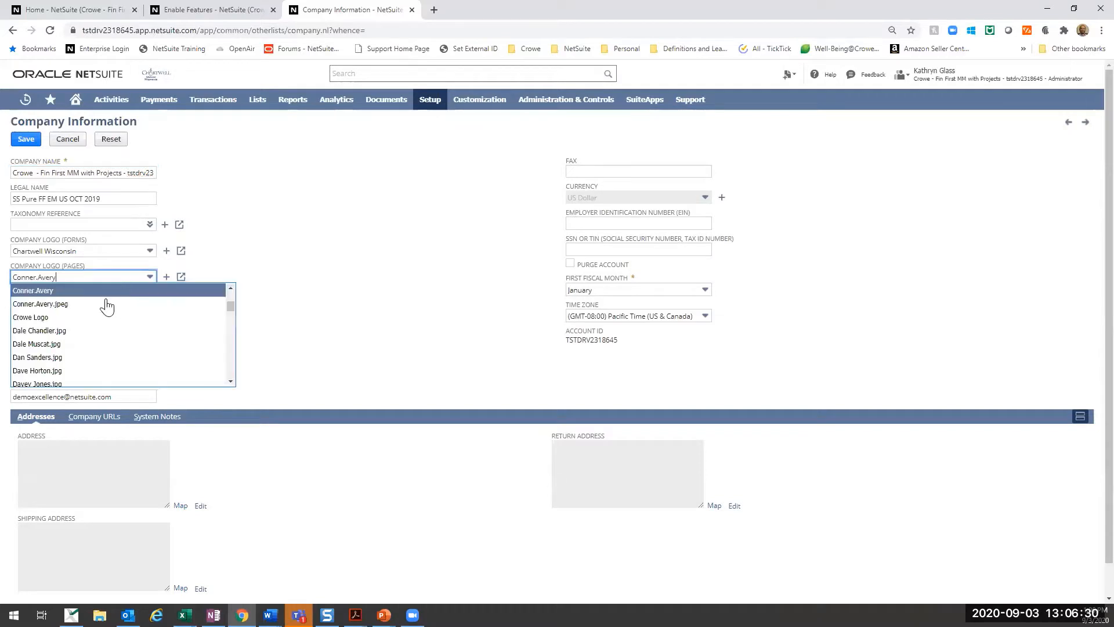
pyautogui.click(98, 301)
pyautogui.click(27, 141)
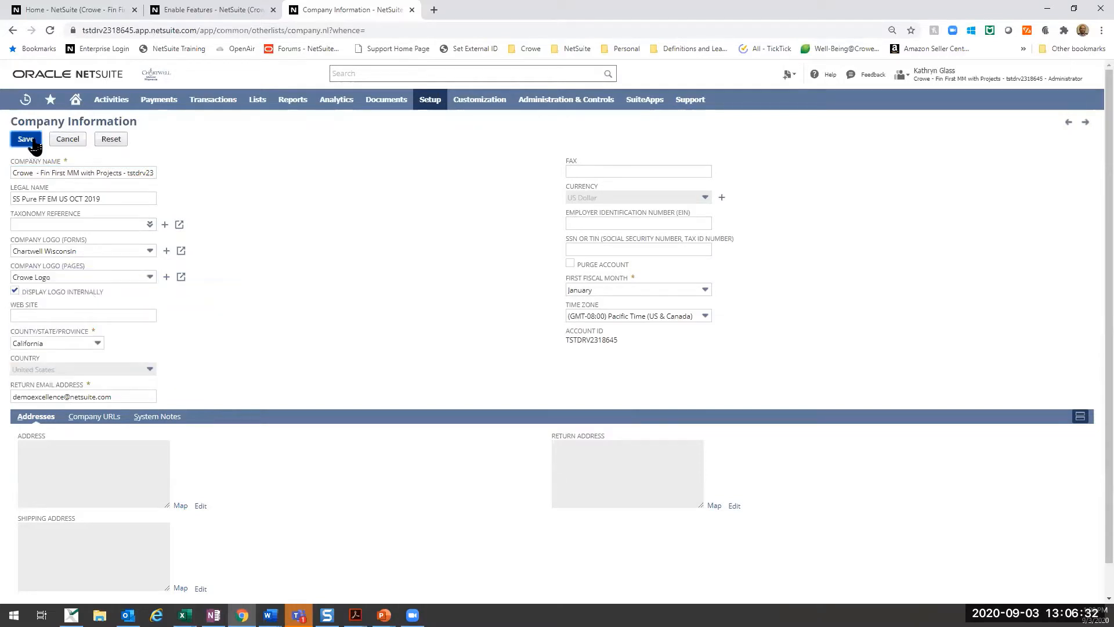
# - Open a blank vendor bill entry form from the payables transactions to view its fields
pyautogui.moveTo(986, 82)
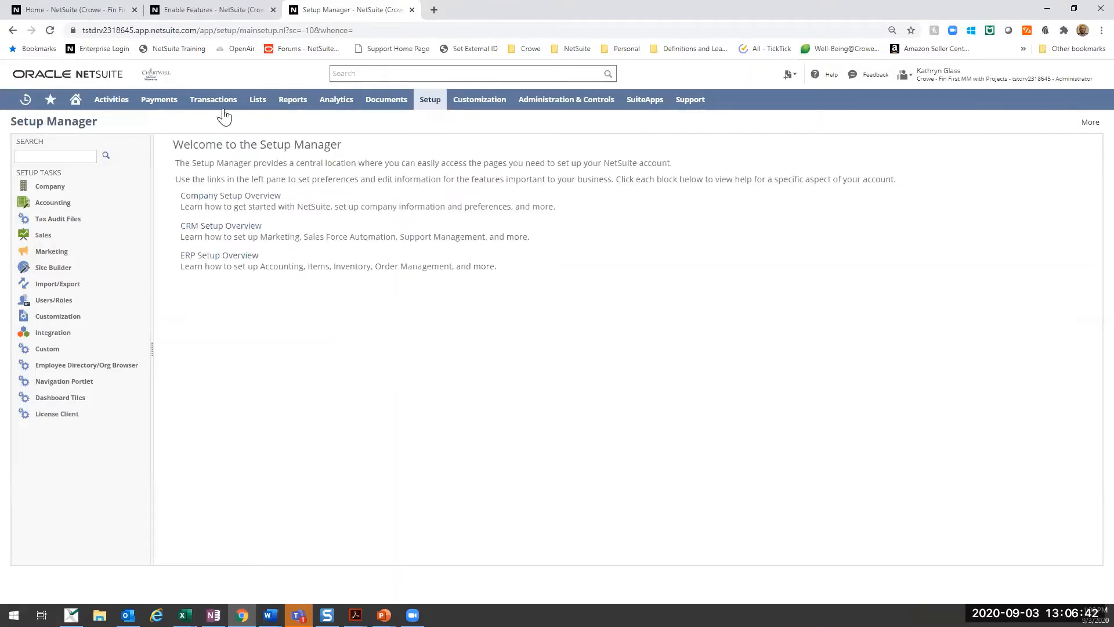
pyautogui.moveTo(208, 106)
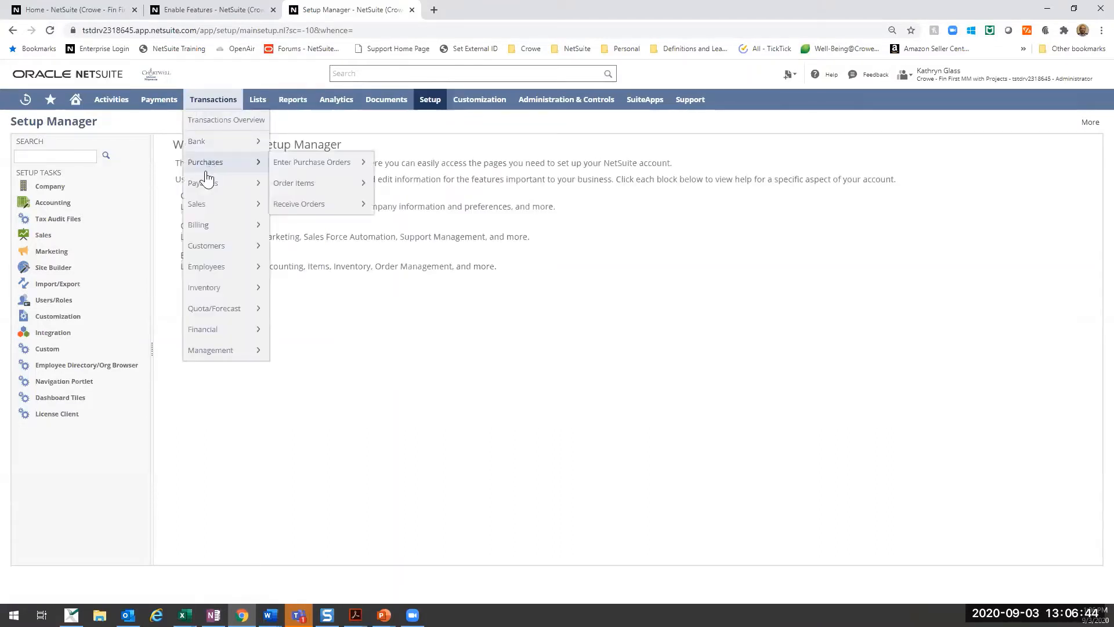
pyautogui.moveTo(207, 181)
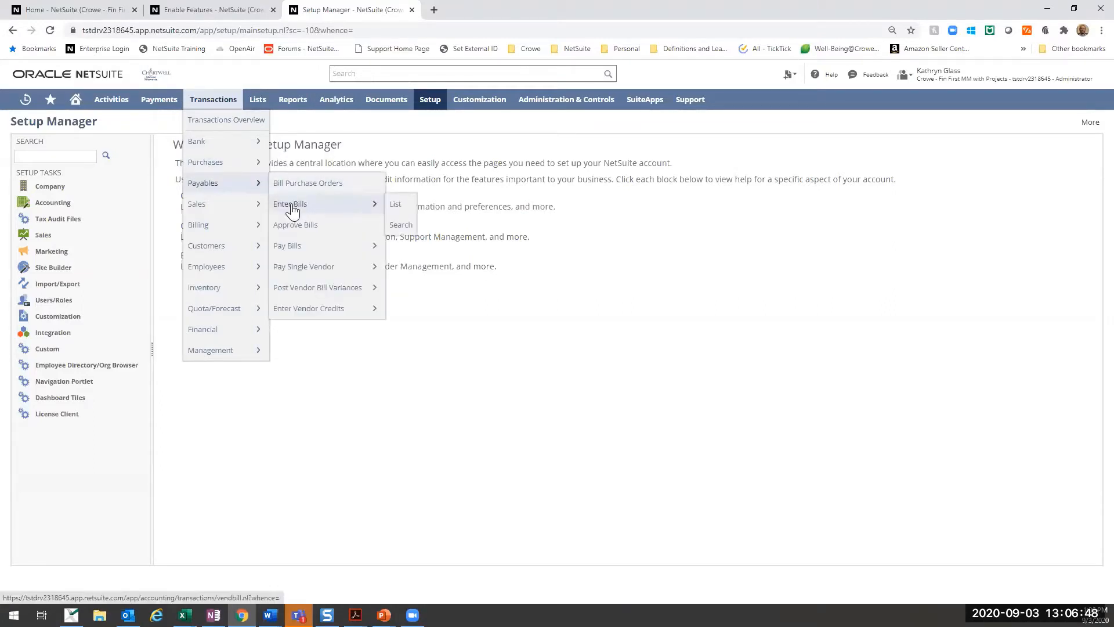
pyautogui.click(293, 212)
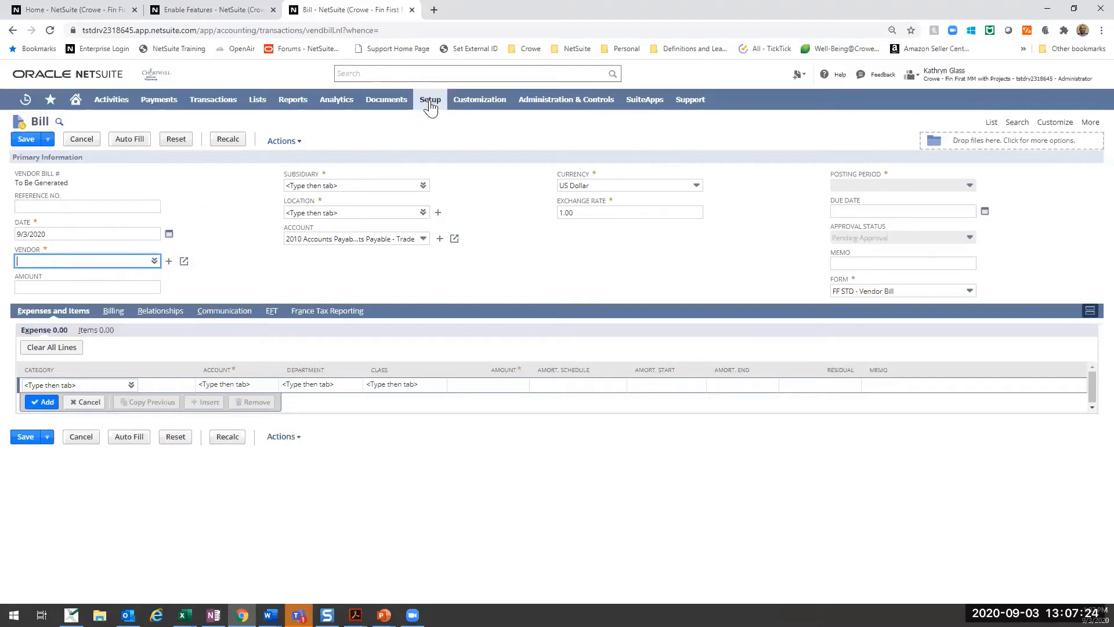
# - Open the list of existing workflows from the customization area
pyautogui.moveTo(430, 107)
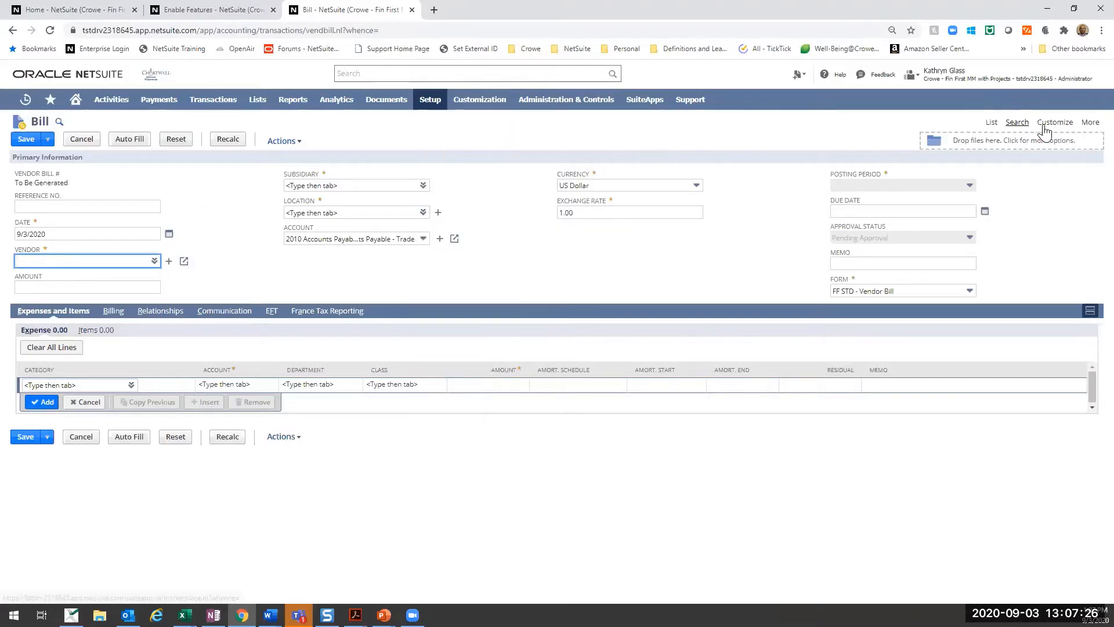
pyautogui.moveTo(1054, 124)
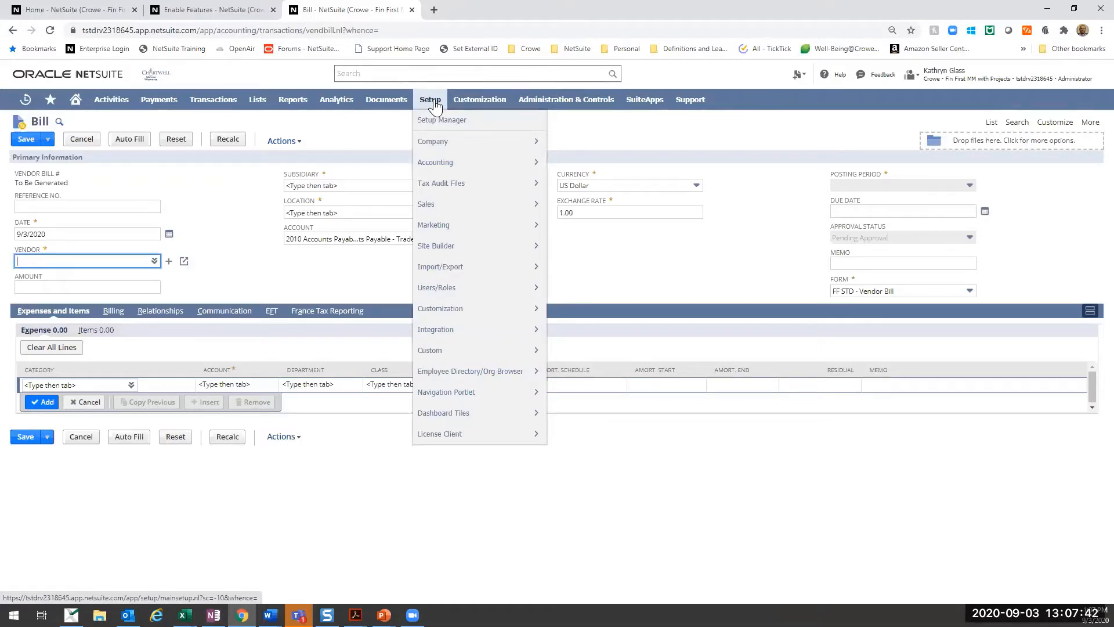
pyautogui.moveTo(468, 208)
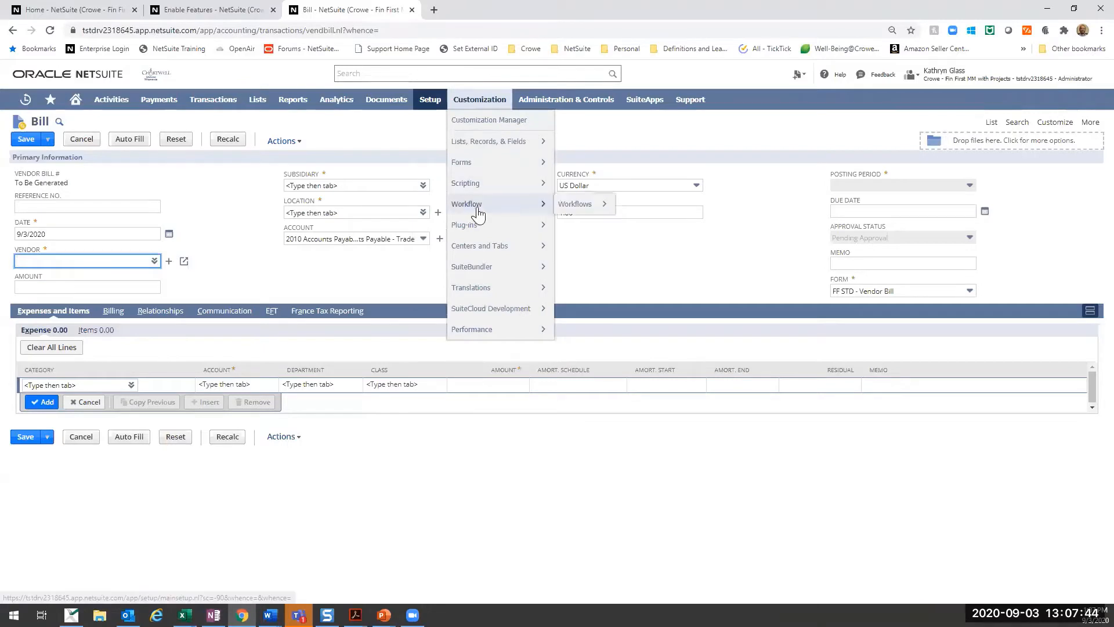
pyautogui.click(580, 209)
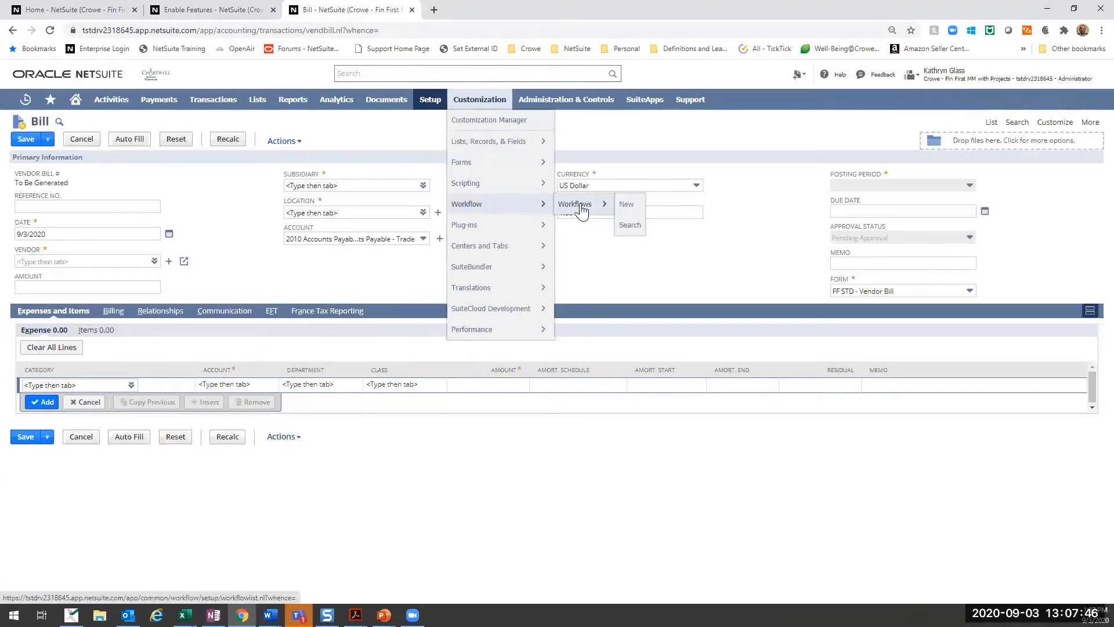
pyautogui.click(617, 96)
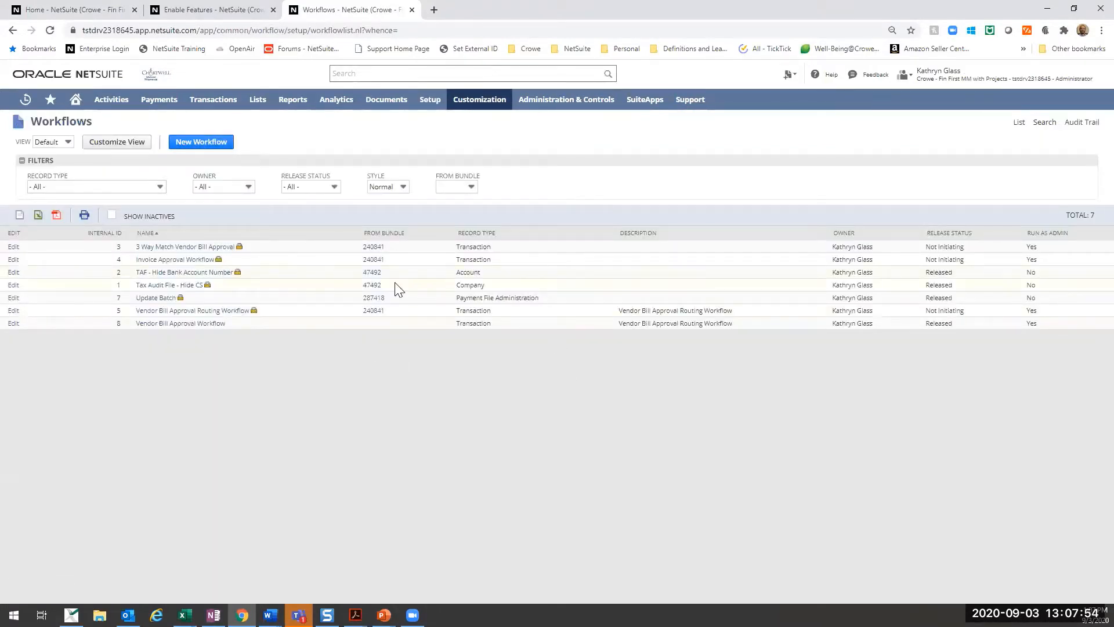
# - Examine the workflow list's filter choices for record type, owner, release status and source bundle without applying any
pyautogui.click(134, 187)
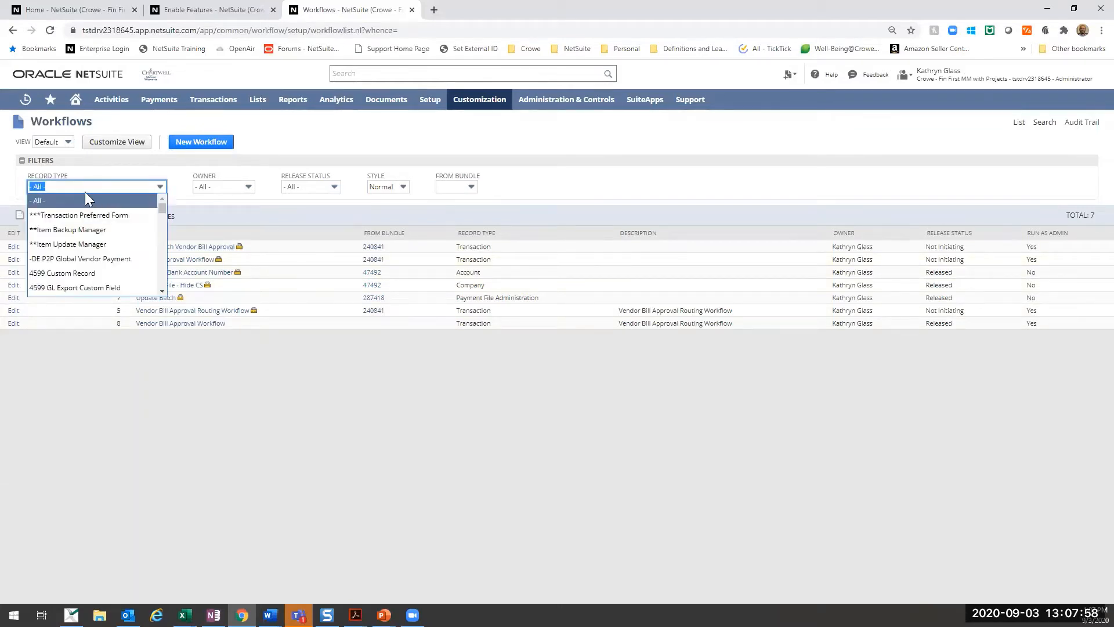
pyautogui.click(110, 186)
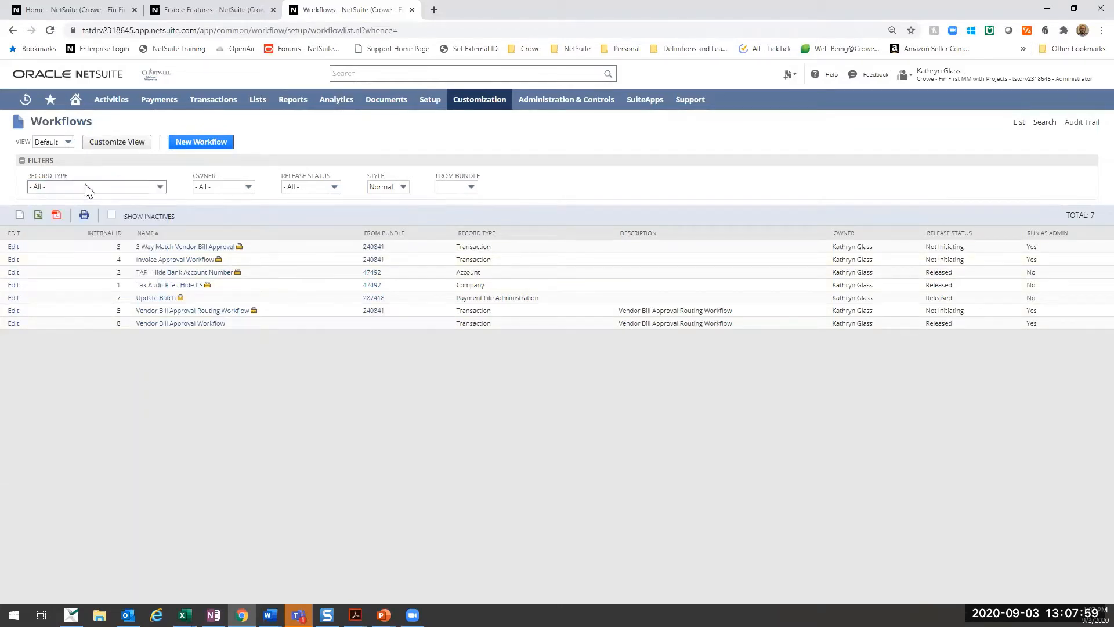
pyautogui.click(222, 187)
pyautogui.click(227, 170)
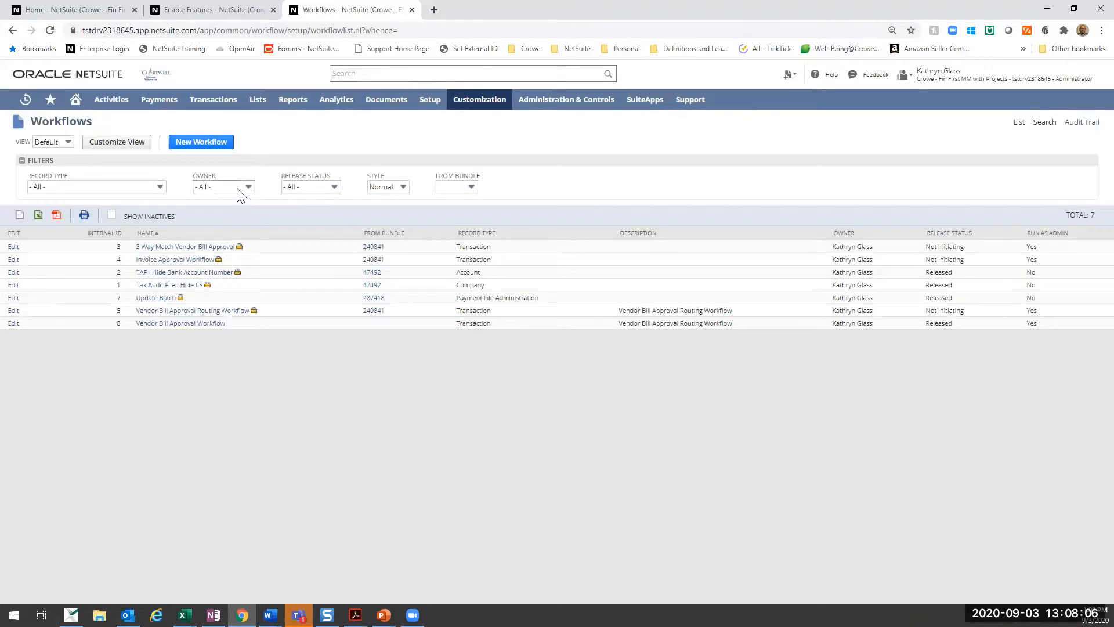
pyautogui.click(306, 188)
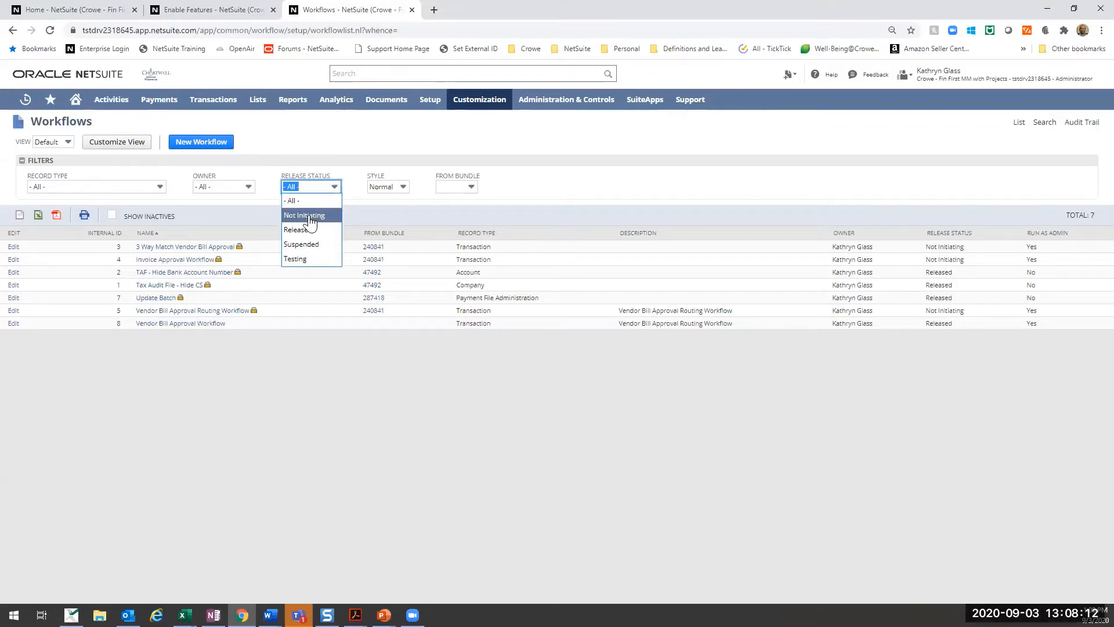
pyautogui.moveTo(371, 174); pyautogui.dragTo(458, 193)
pyautogui.click(481, 190)
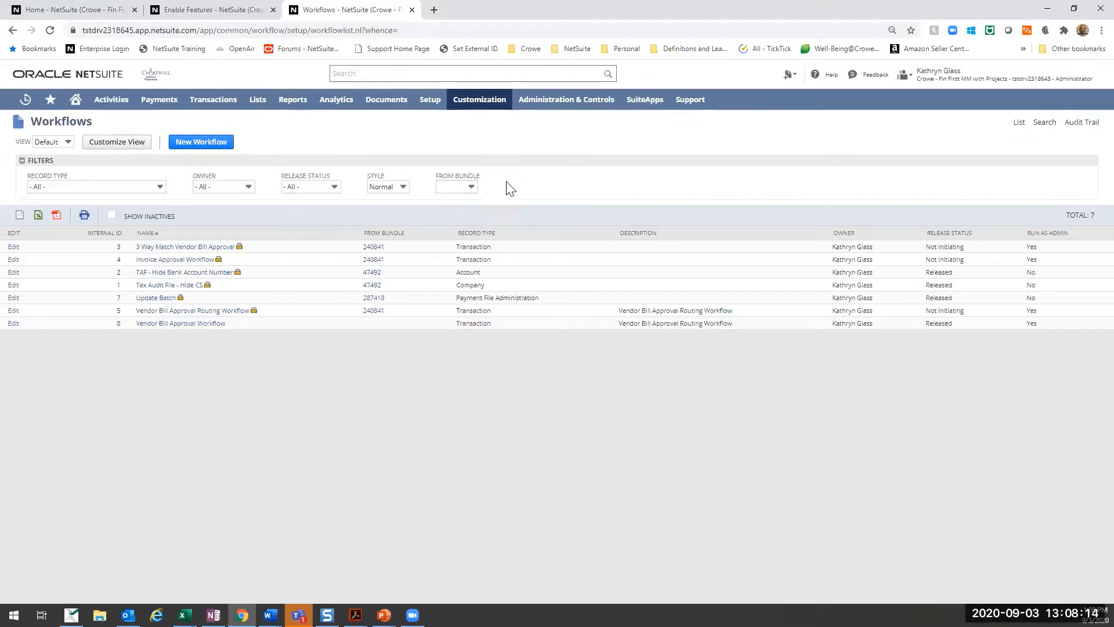
pyautogui.click(471, 193)
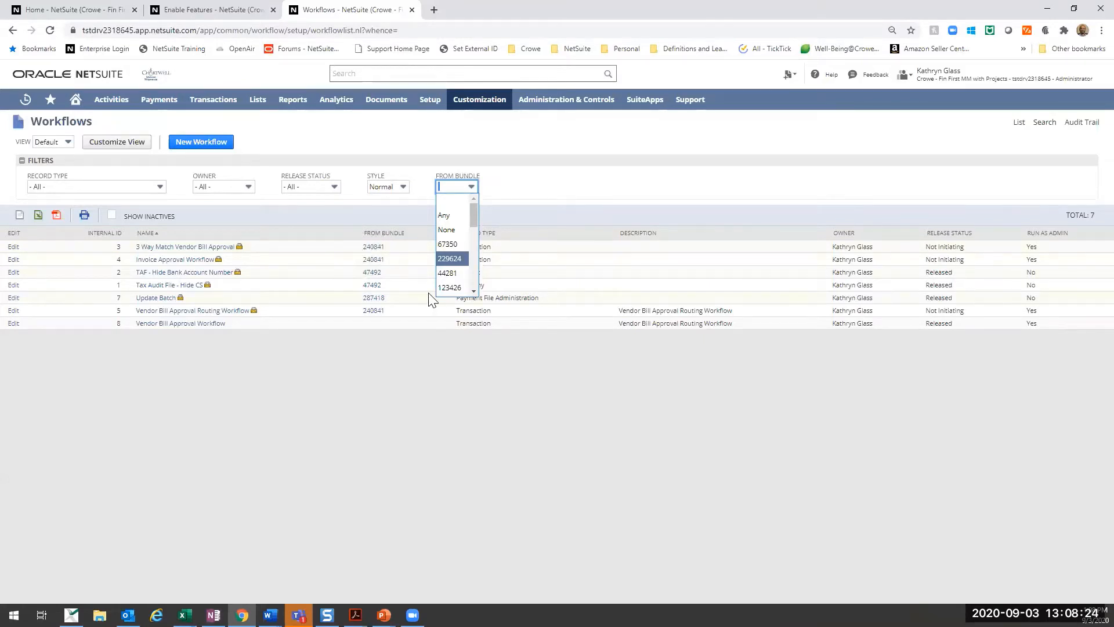
pyautogui.click(422, 430)
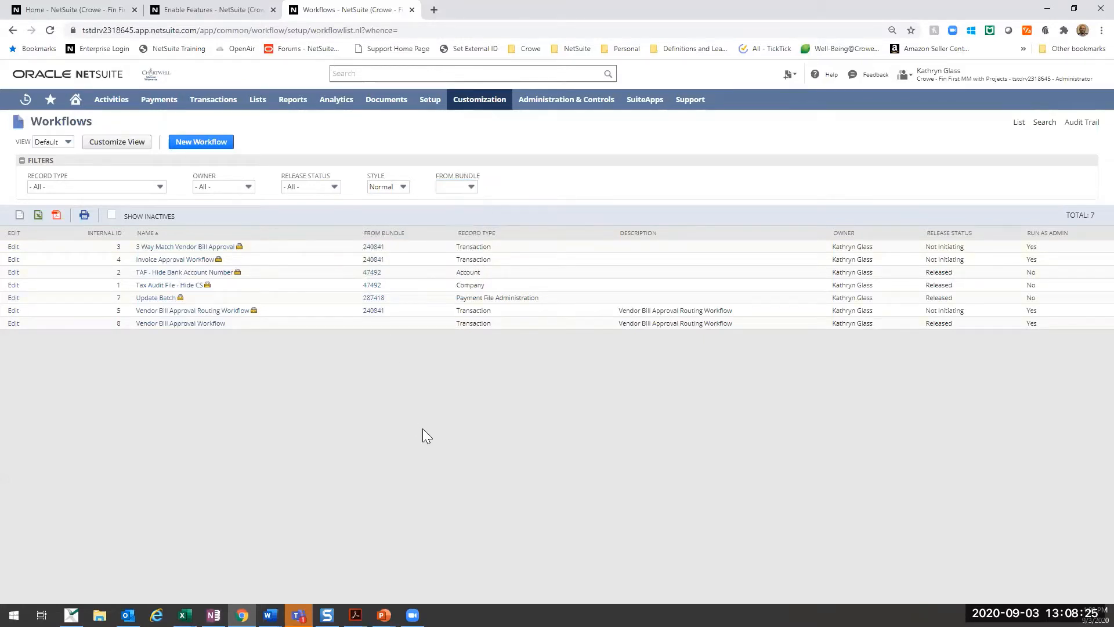
# - Start a new workflow, review the Journal Entry Basic Approval template's description, and return to the blank New Workflow form
pyautogui.click(202, 143)
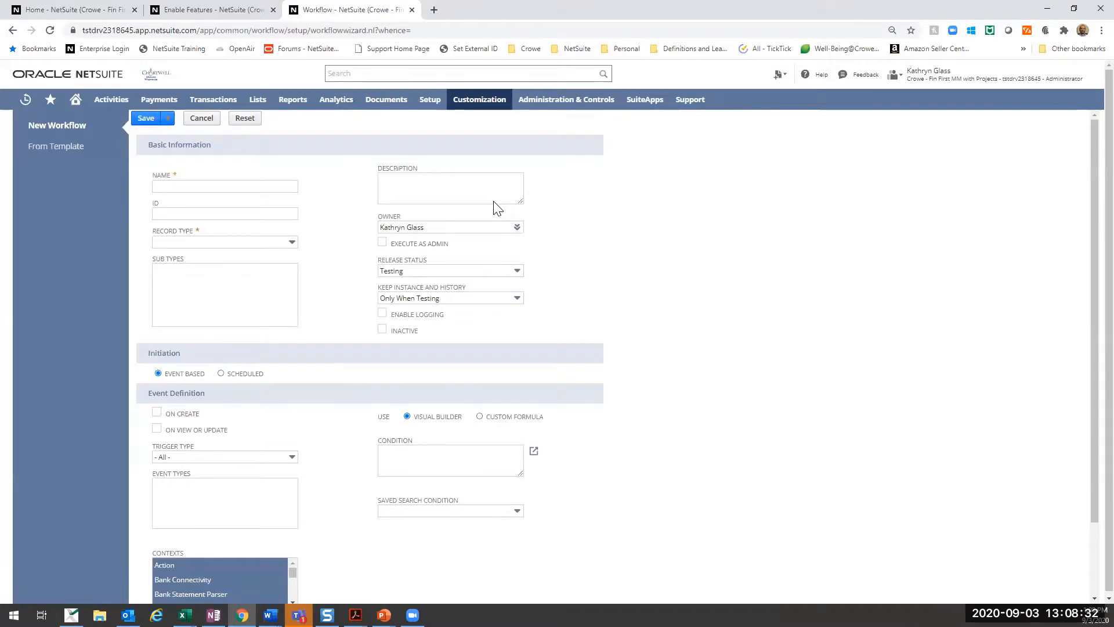
pyautogui.click(62, 154)
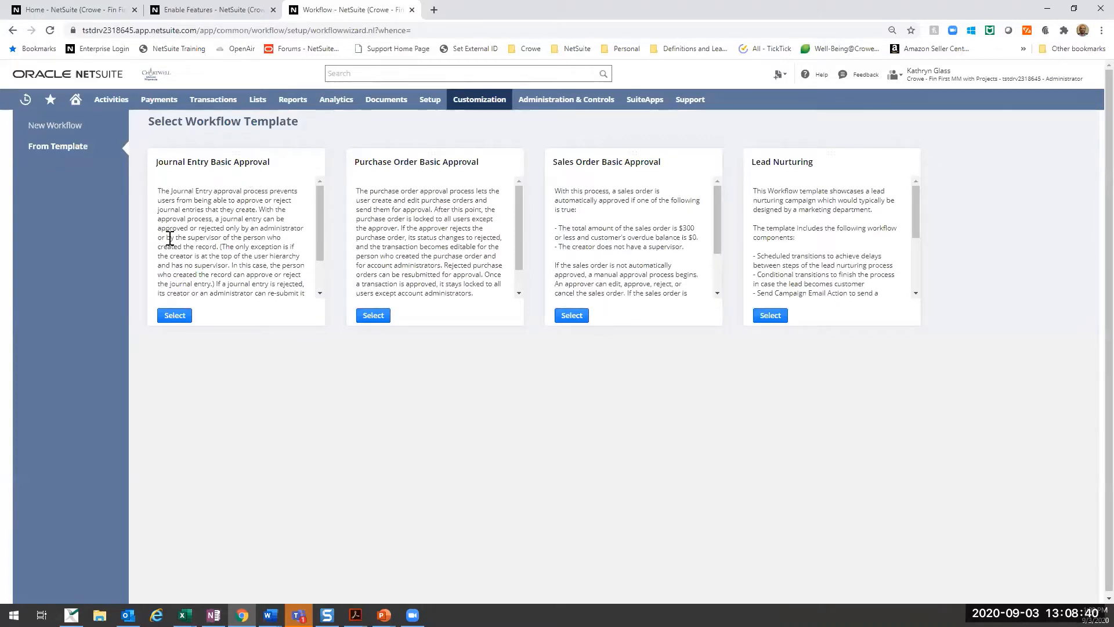
pyautogui.moveTo(318, 200); pyautogui.dragTo(309, 250)
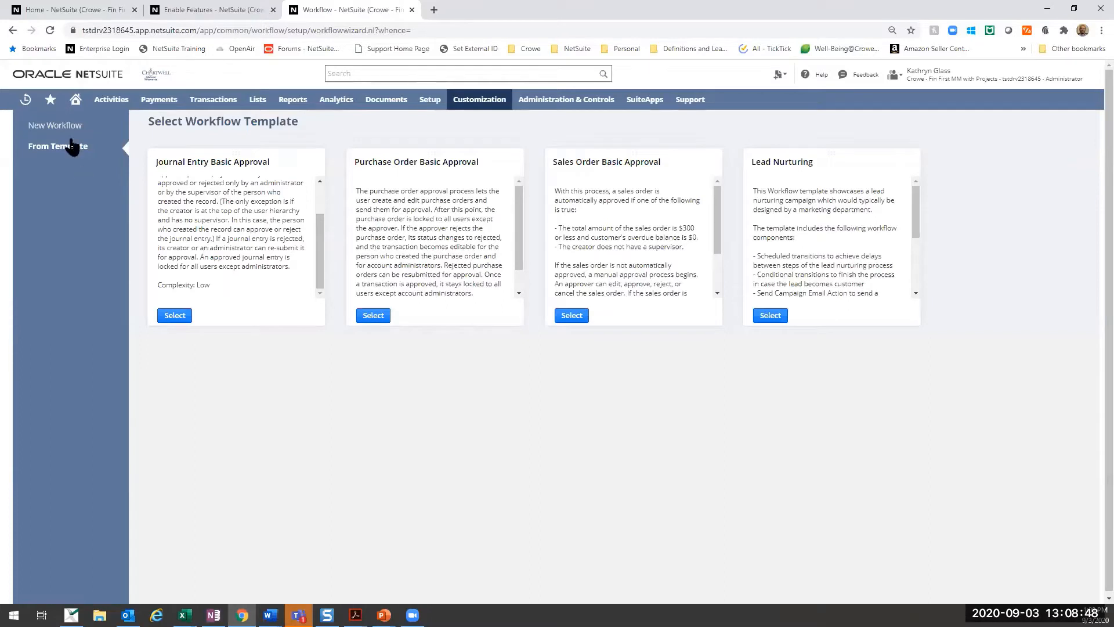
pyautogui.click(55, 126)
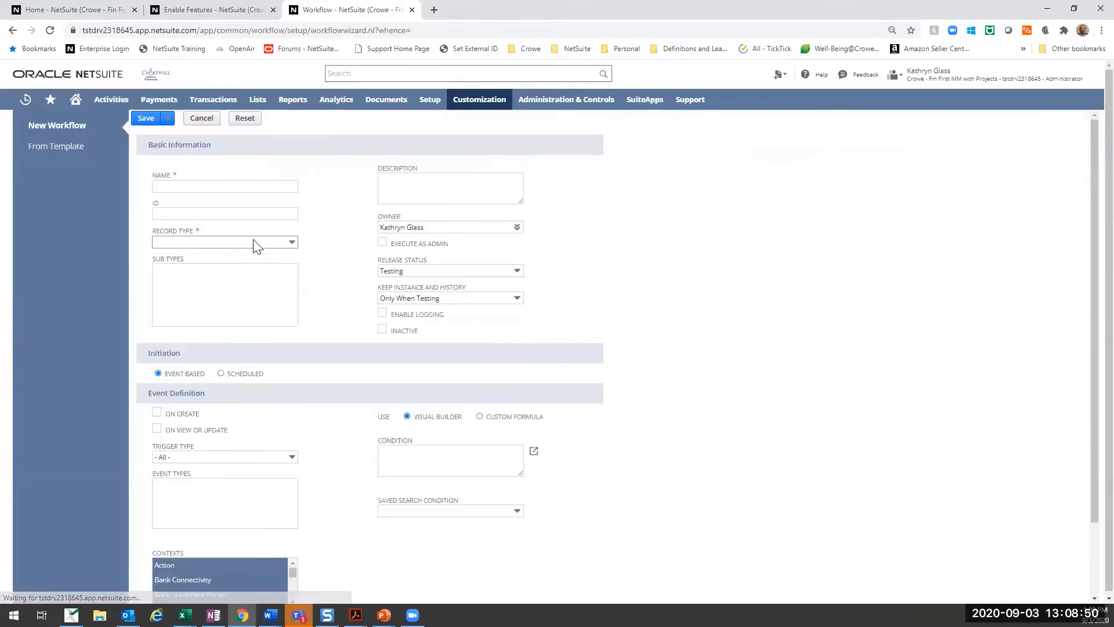
# - Name the new workflow "Make Reference Field Mandatory"
pyautogui.click(244, 186)
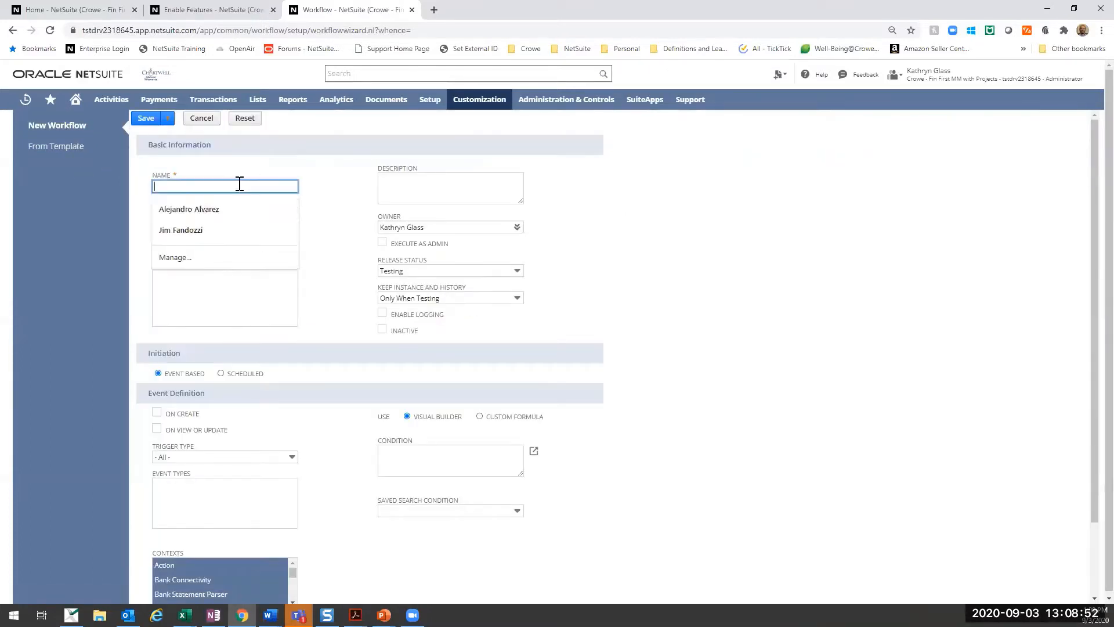
pyautogui.write('Ma')
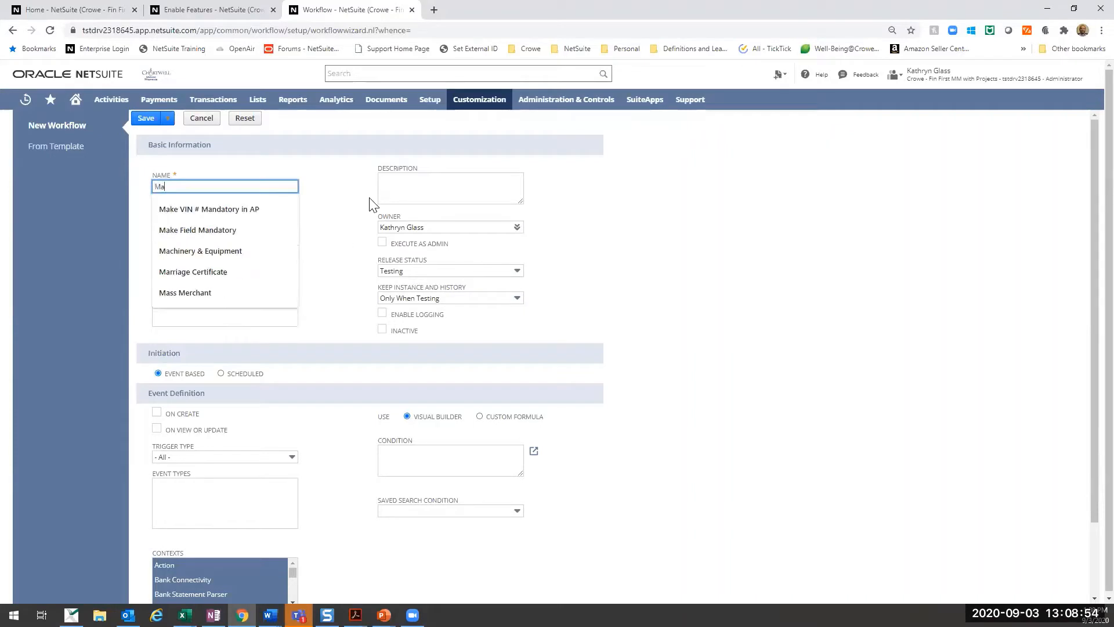
pyautogui.write('ke Reference ')
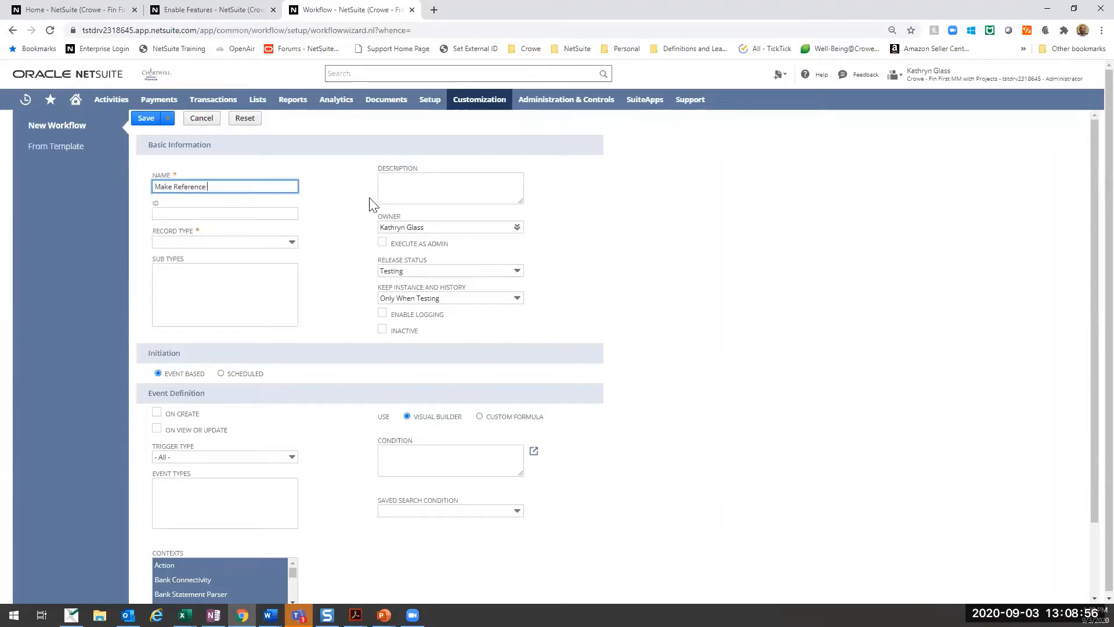
pyautogui.write('Field Mandatory')
pyautogui.press('Tab')
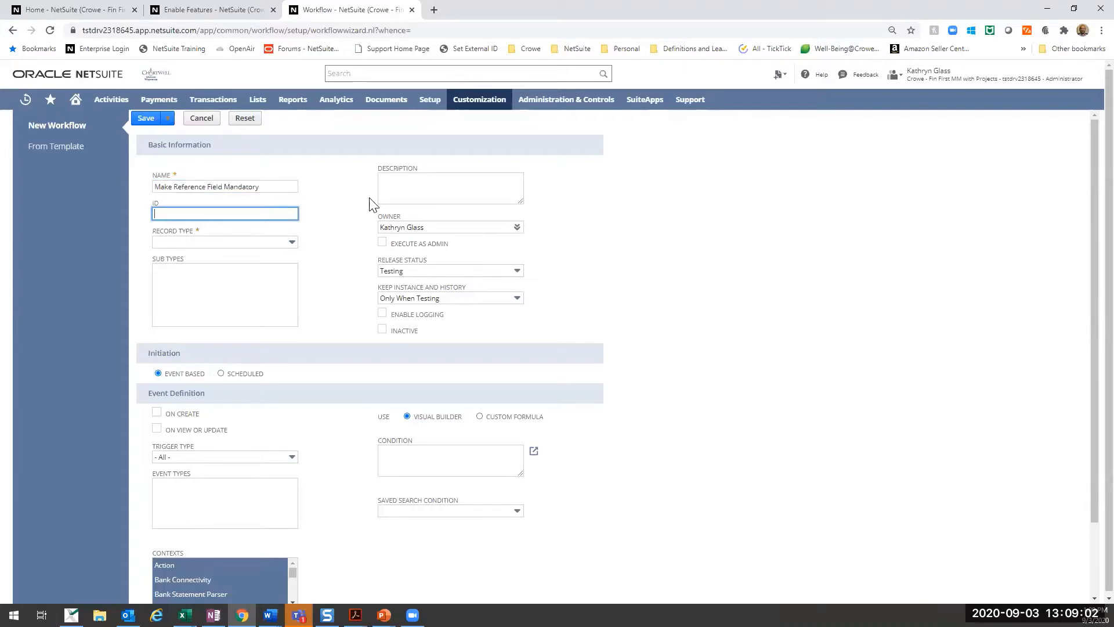
# - Set the workflow's ID to "_crowe_wf_mandatory"
pyautogui.write('_c')
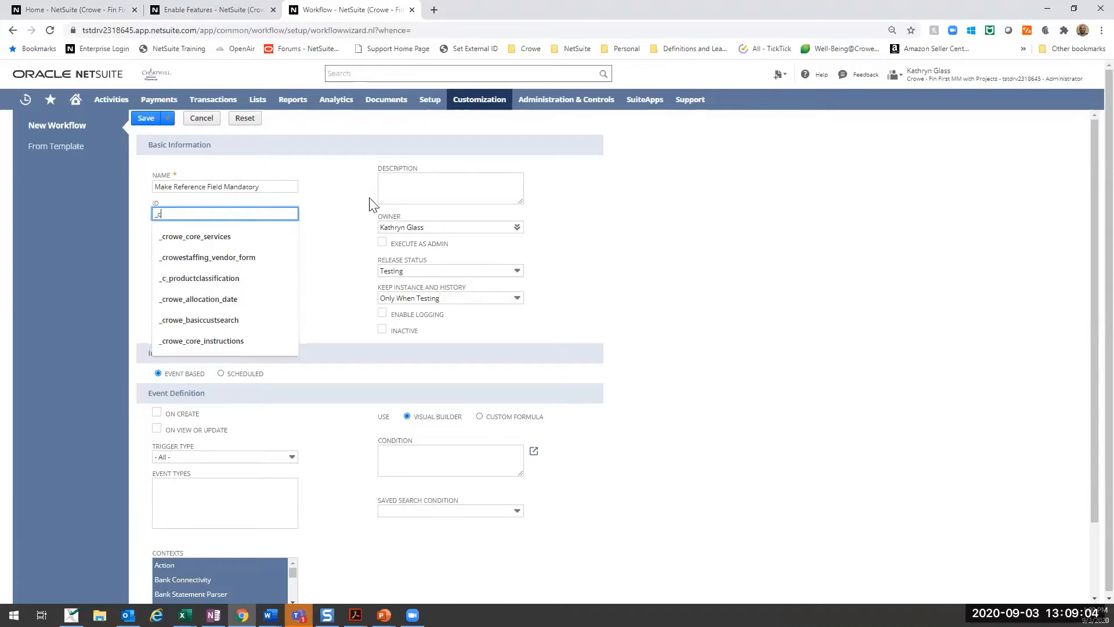
pyautogui.write('rowe_')
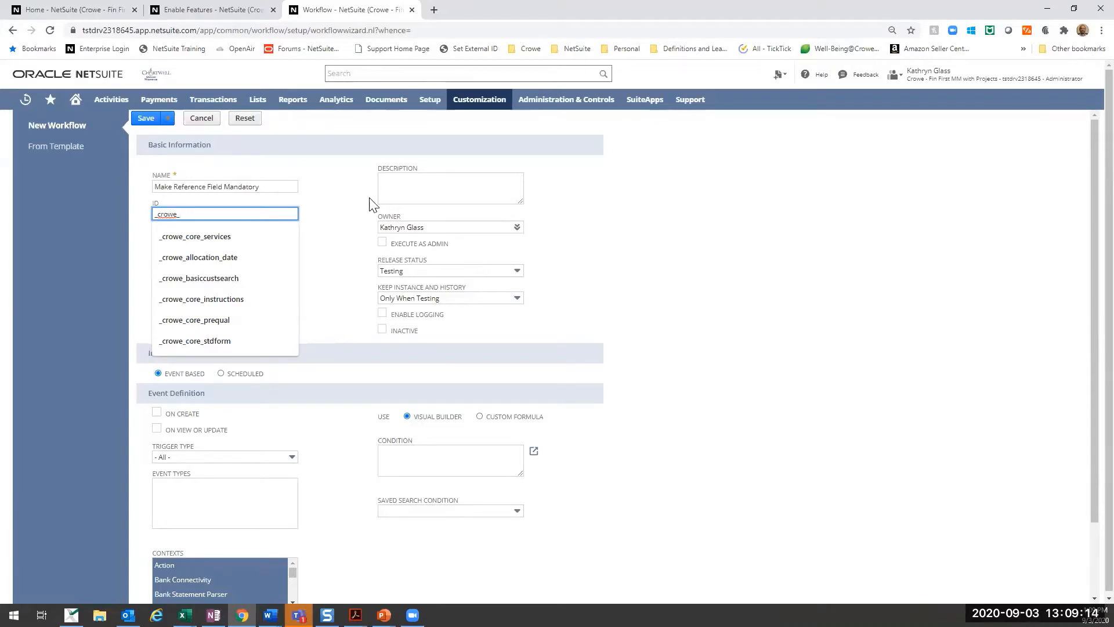
pyautogui.write('wf_')
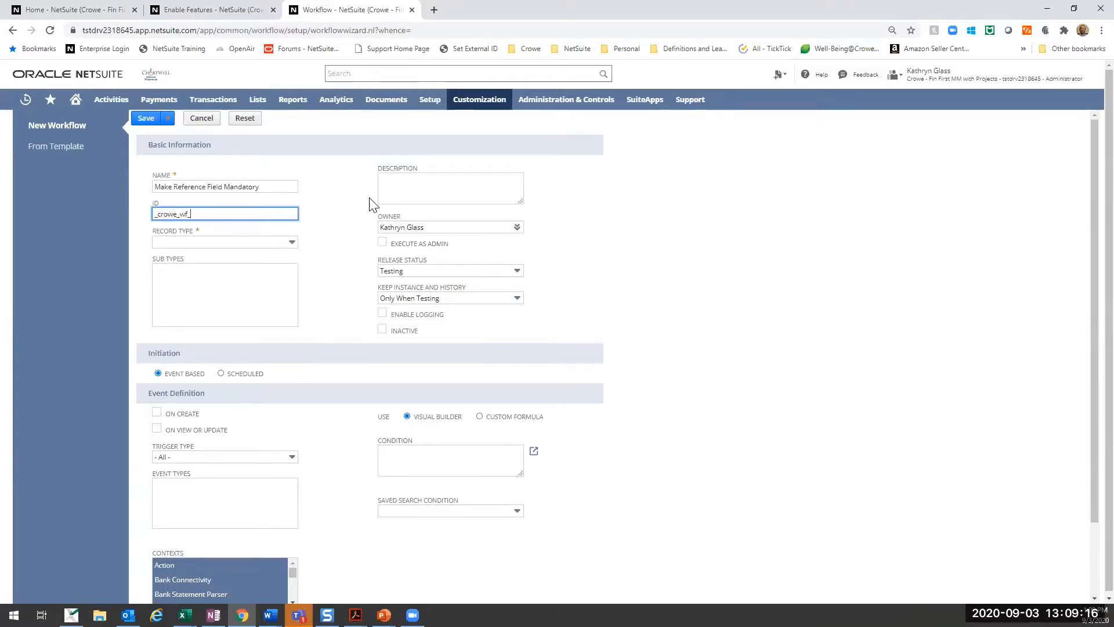
pyautogui.write('mandatory')
pyautogui.press('Tab')
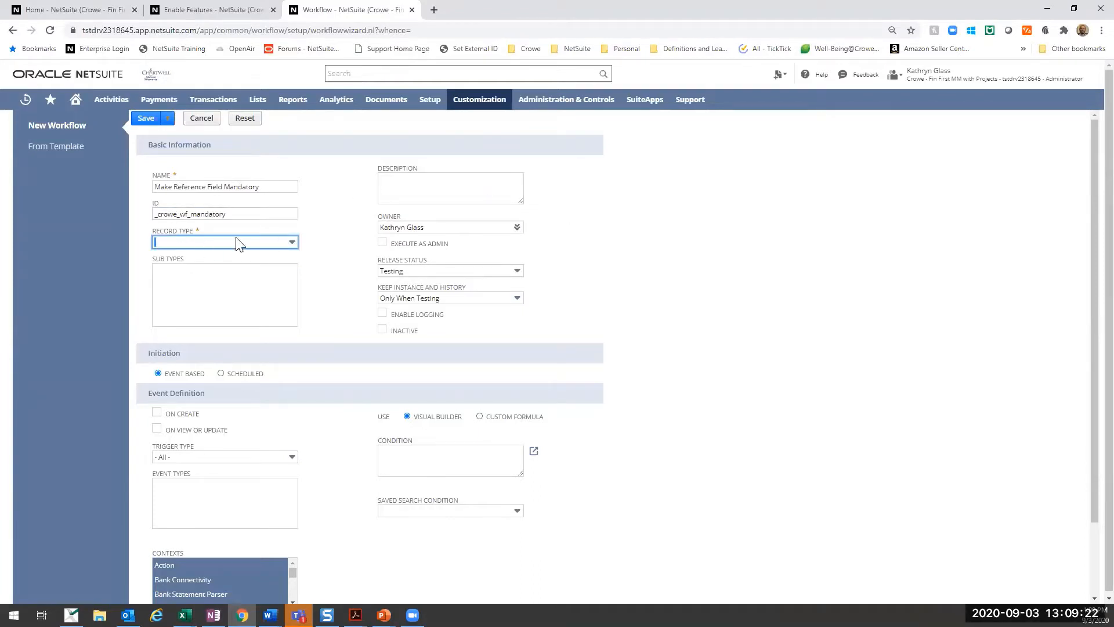
# - Set the workflow's record type to Transaction with Vendor Bill as its sub type
pyautogui.click(268, 243)
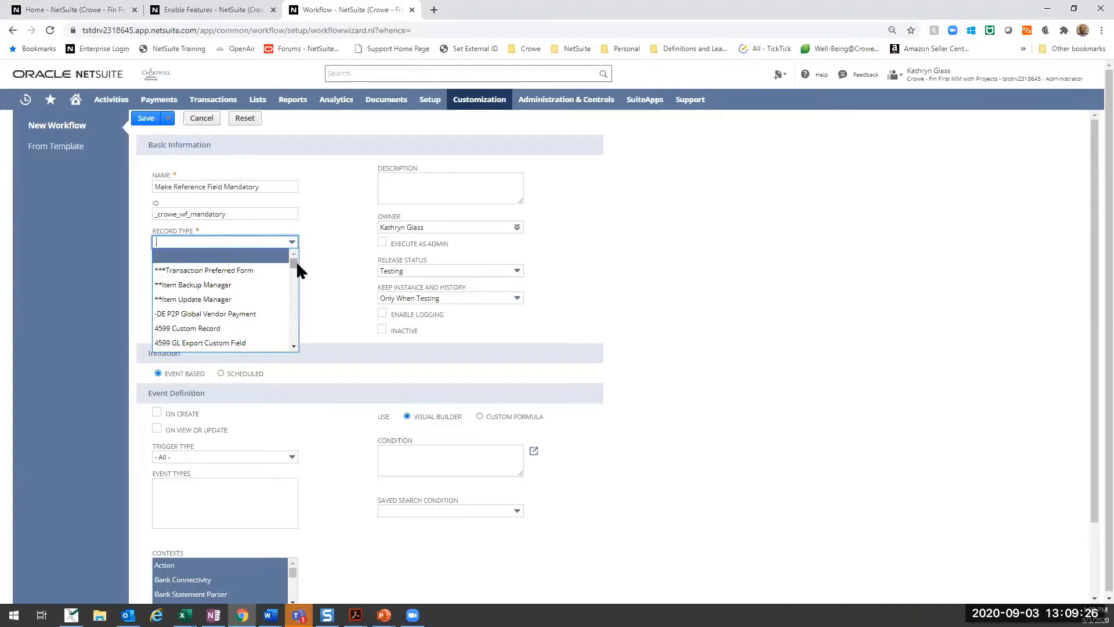
pyautogui.moveTo(296, 262); pyautogui.dragTo(299, 336)
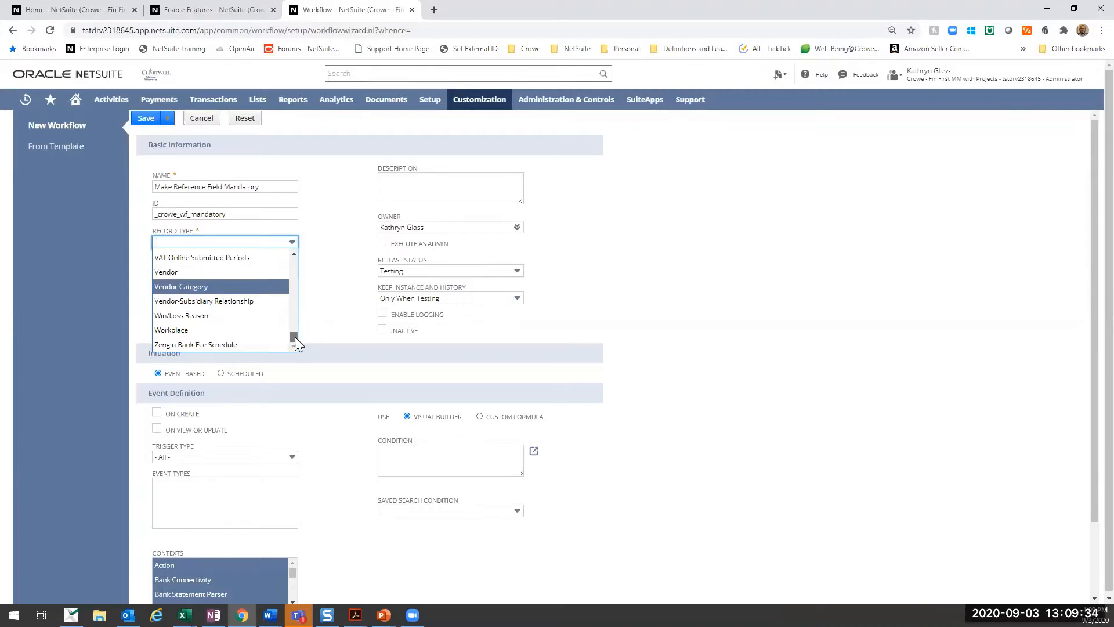
pyautogui.moveTo(295, 336); pyautogui.dragTo(299, 326)
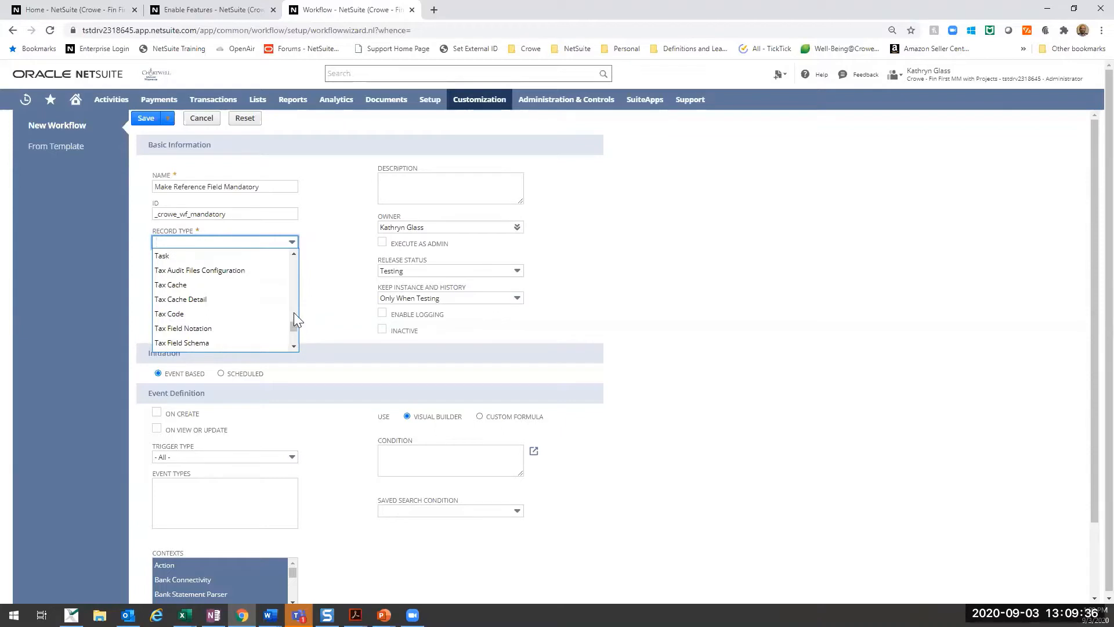
pyautogui.scroll(-5, 292, 316)
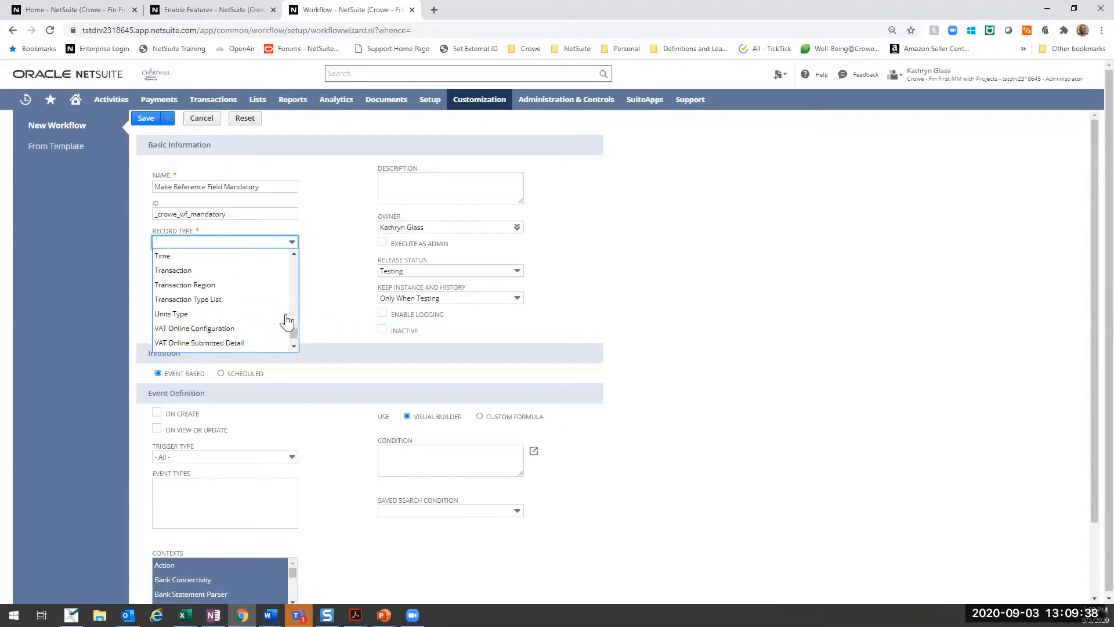
pyautogui.click(197, 271)
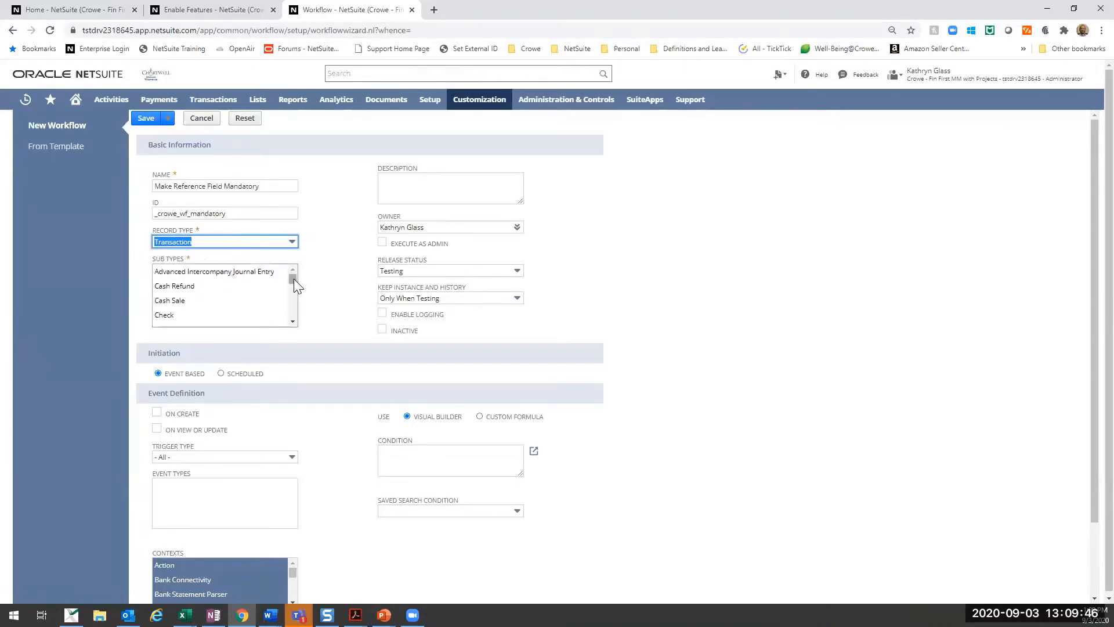
pyautogui.moveTo(294, 278); pyautogui.dragTo(294, 324)
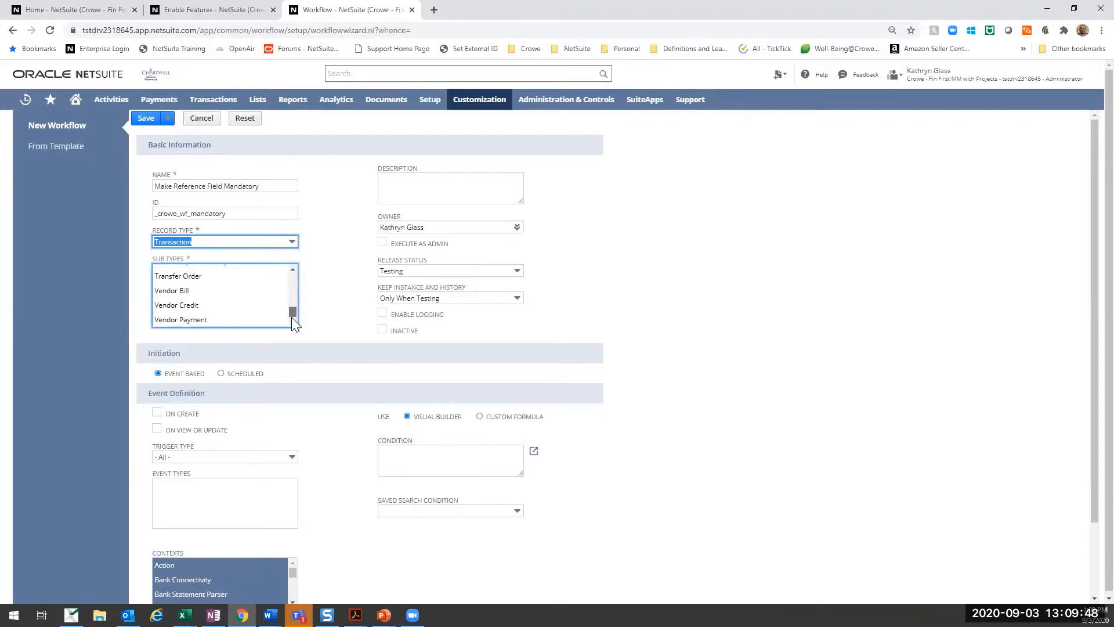
pyautogui.click(176, 291)
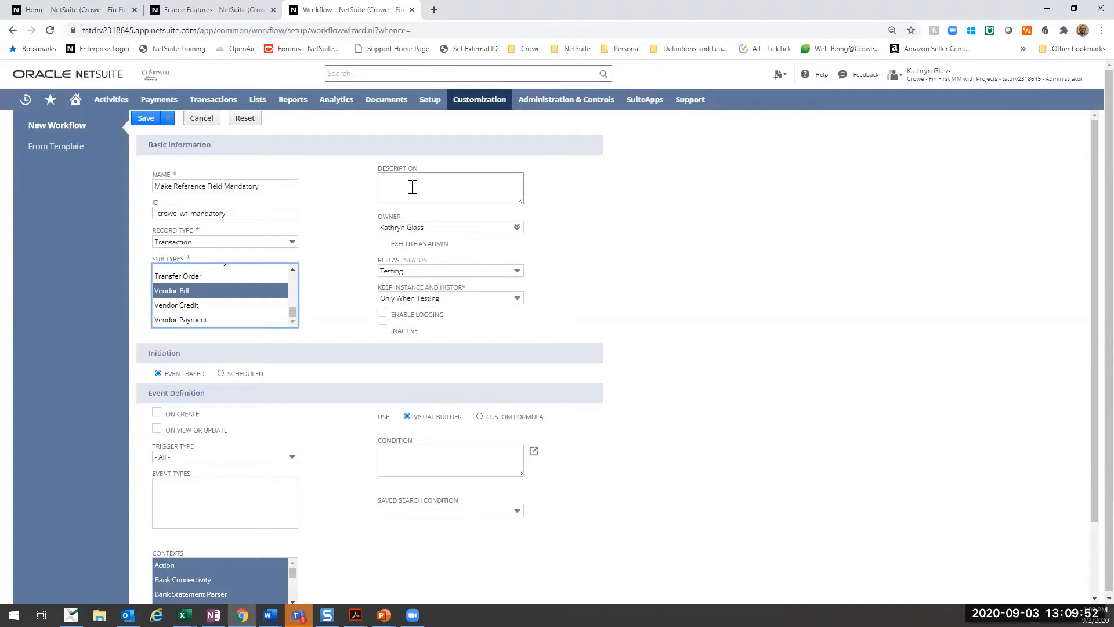
# - Enter "Makes Reference Mandatory" as the workflow's description
pyautogui.click(397, 196)
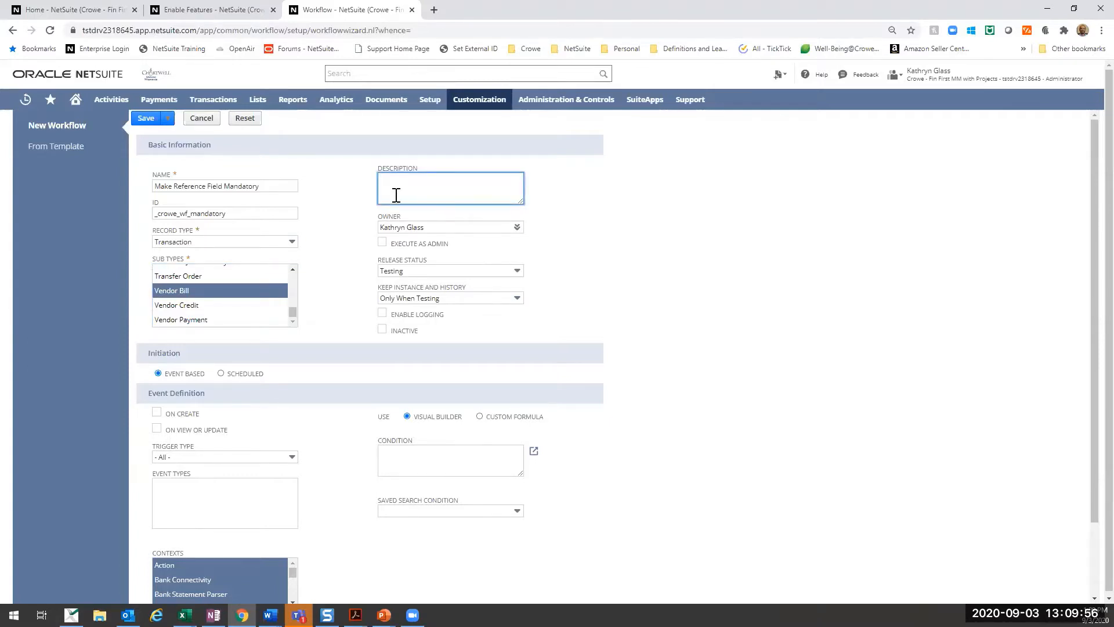
pyautogui.write('Makes Reference Mandatory')
pyautogui.press('Tab')
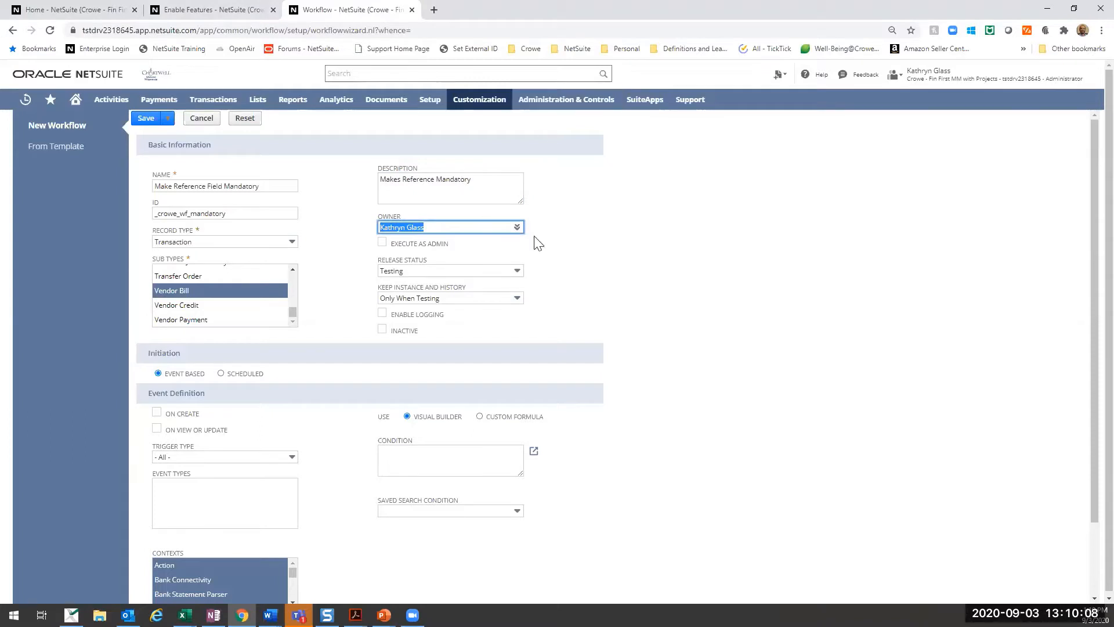
pyautogui.click(643, 226)
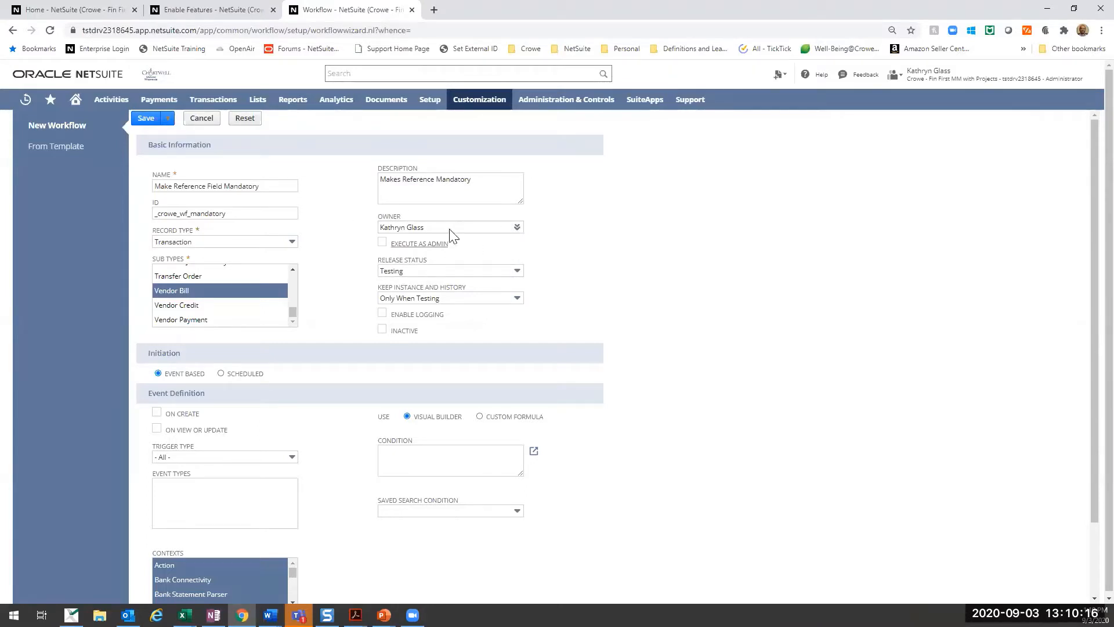
# - Enable Execute as Admin for the workflow
pyautogui.click(382, 243)
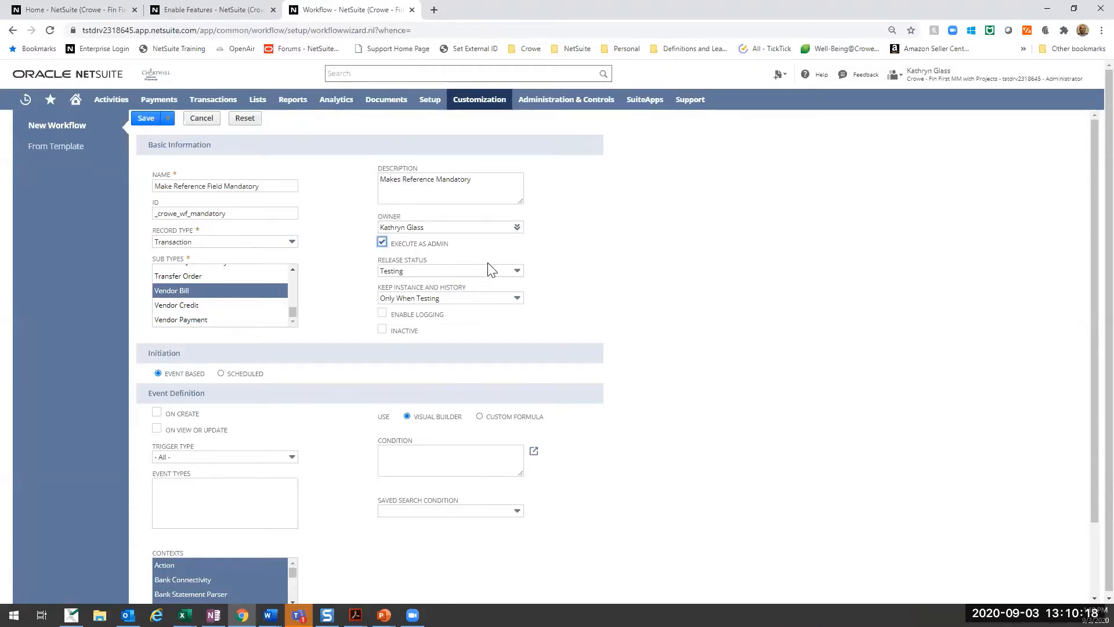
pyautogui.click(382, 242)
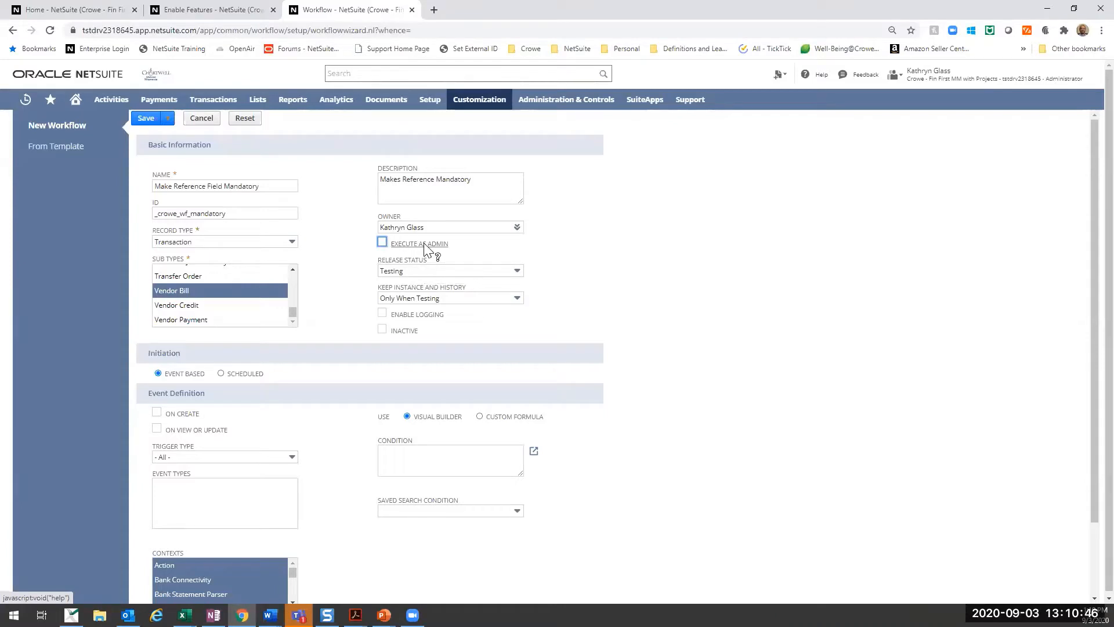
pyautogui.click(382, 242)
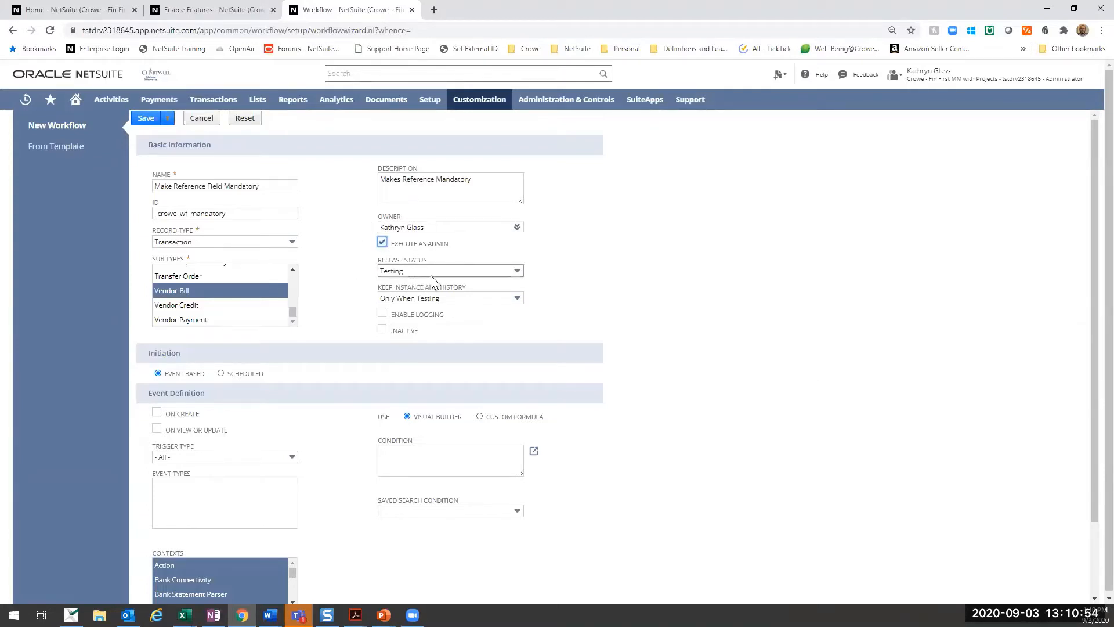
# - Try the Released, Suspended and Not Initiating release statuses in turn on the workflow
pyautogui.click(406, 274)
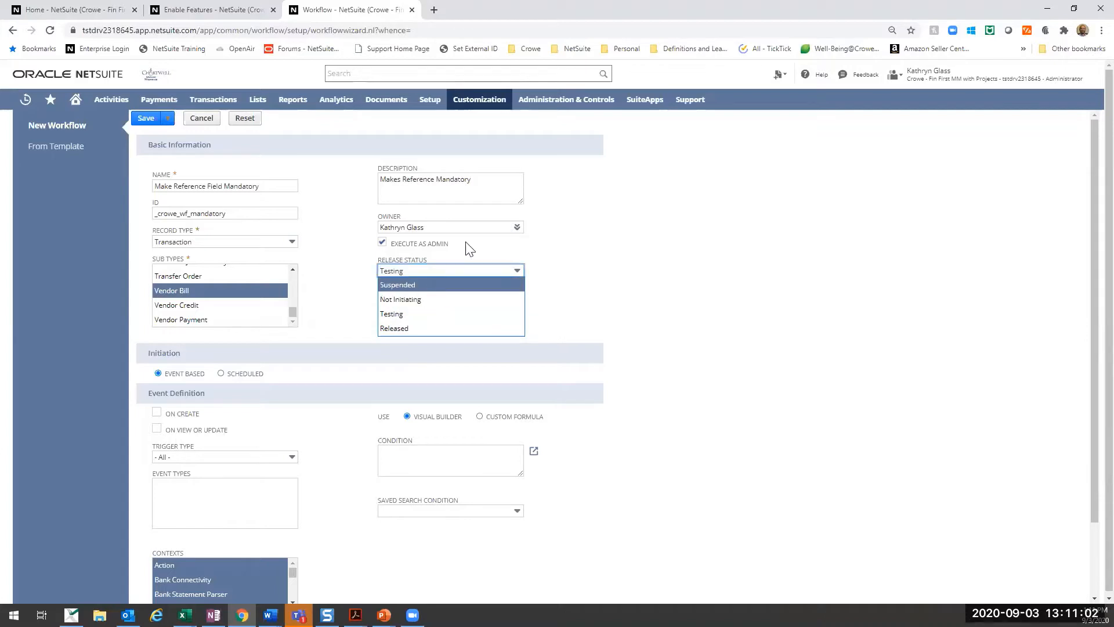
pyautogui.click(465, 242)
pyautogui.click(412, 272)
pyautogui.click(413, 270)
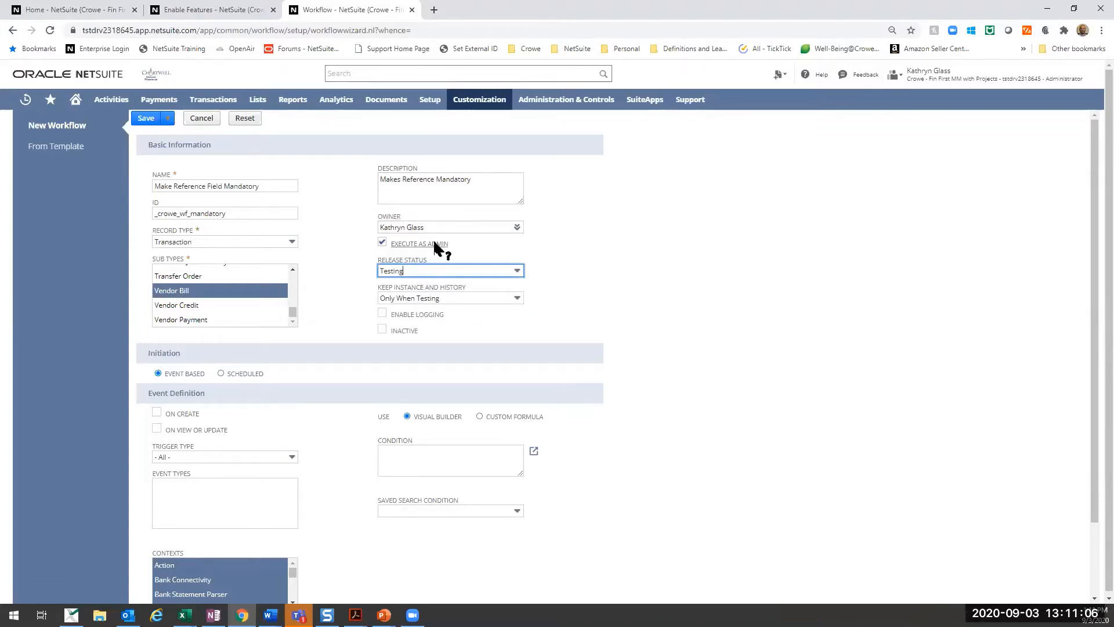
pyautogui.click(417, 273)
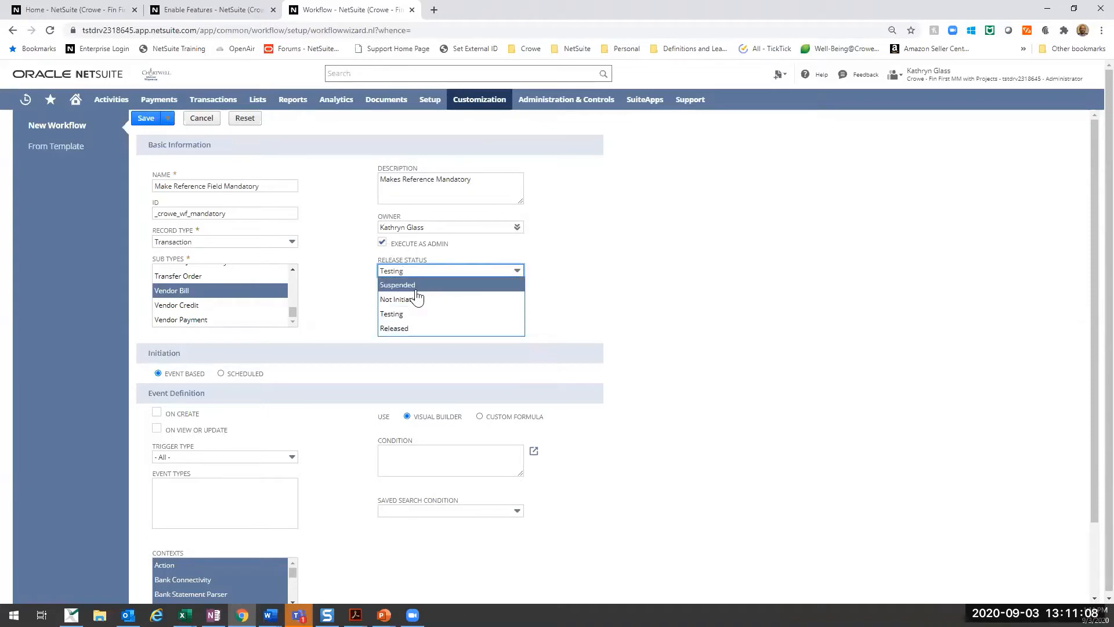
pyautogui.click(406, 328)
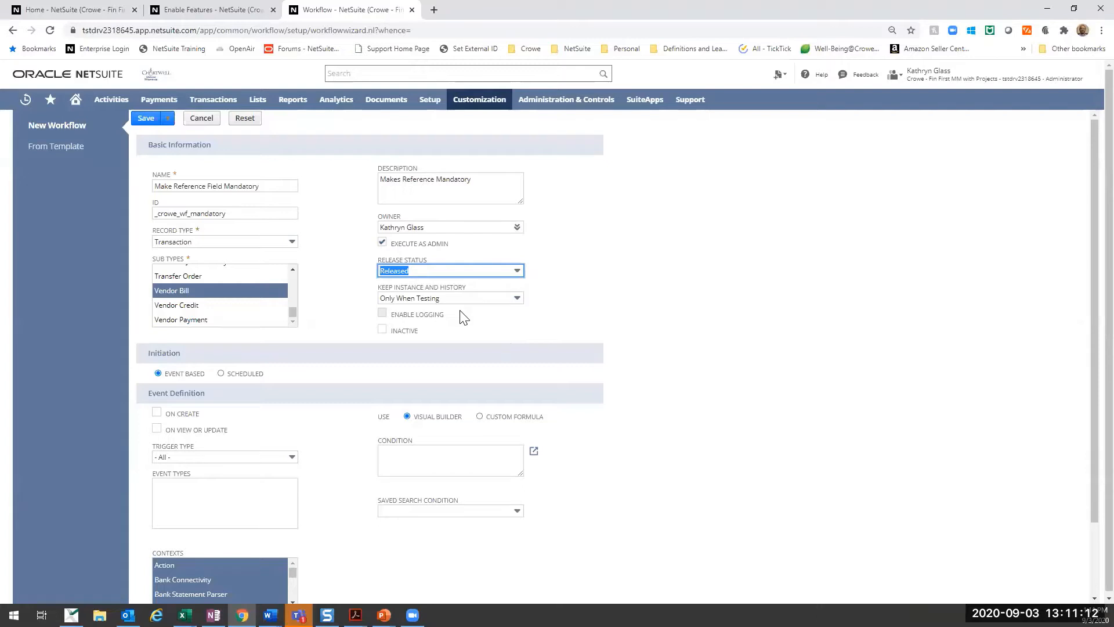
pyautogui.click(414, 273)
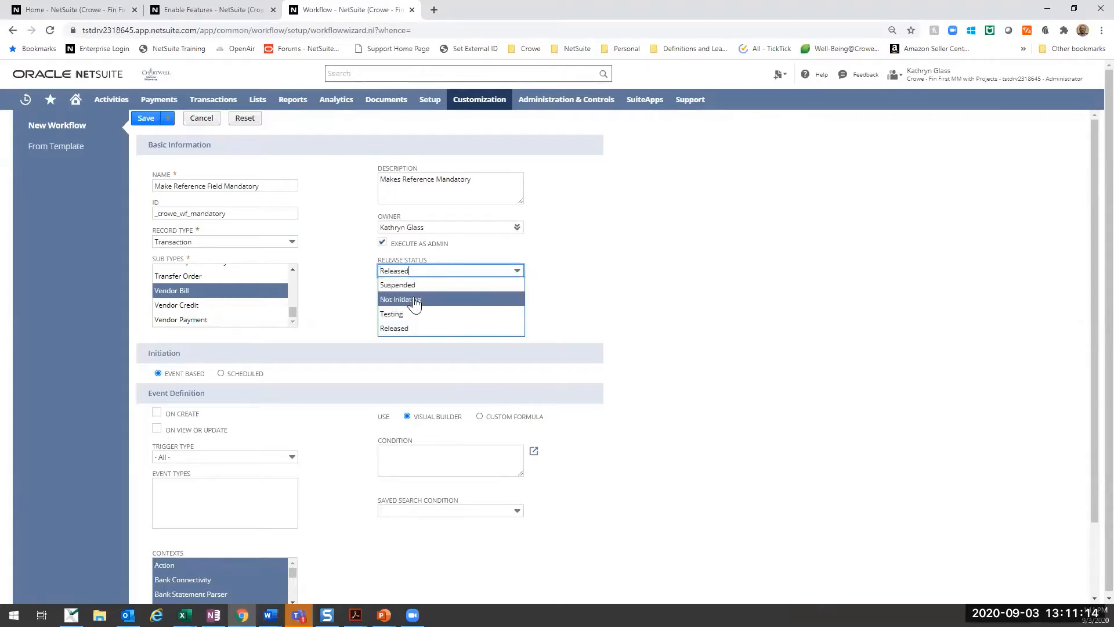
pyautogui.click(411, 285)
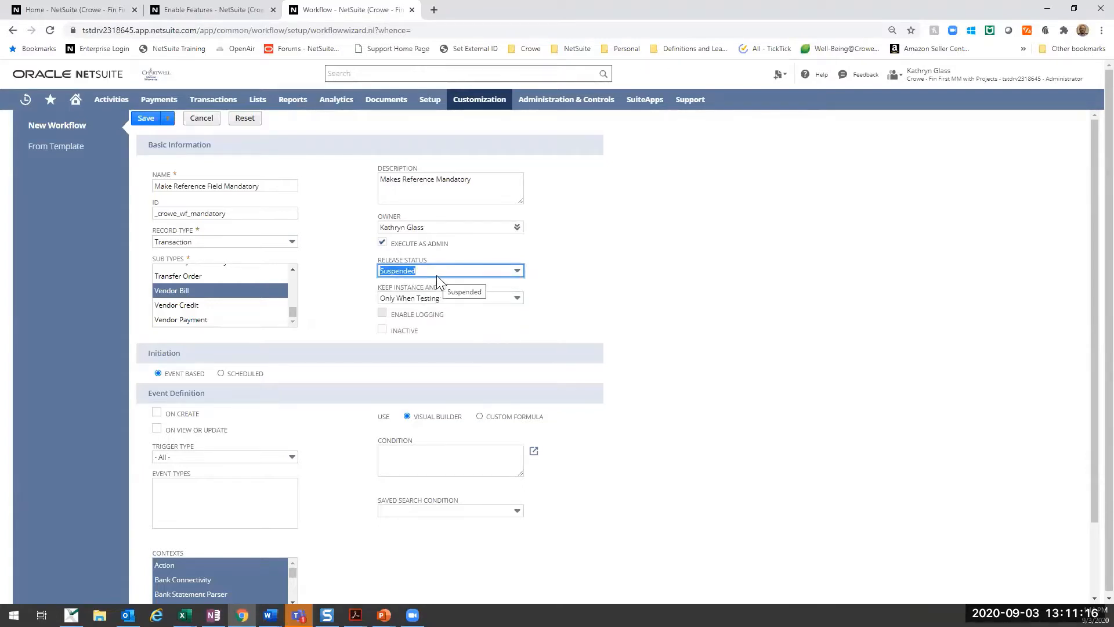
pyautogui.click(438, 273)
pyautogui.click(430, 299)
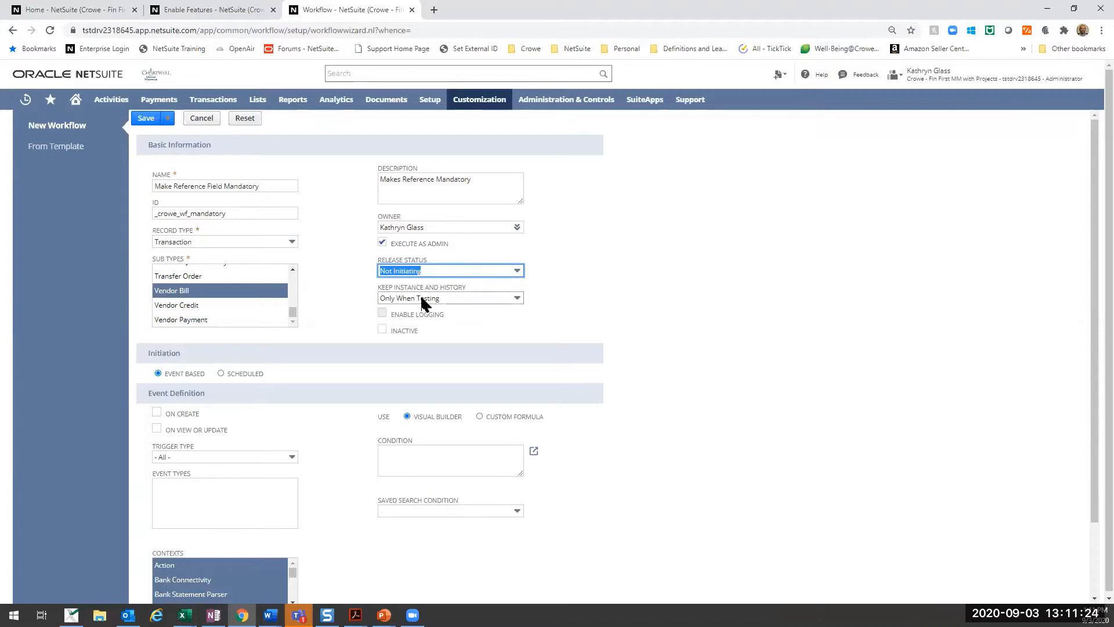
# - Set Keep Instance and History to Always and enable logging for the workflow
pyautogui.click(490, 298)
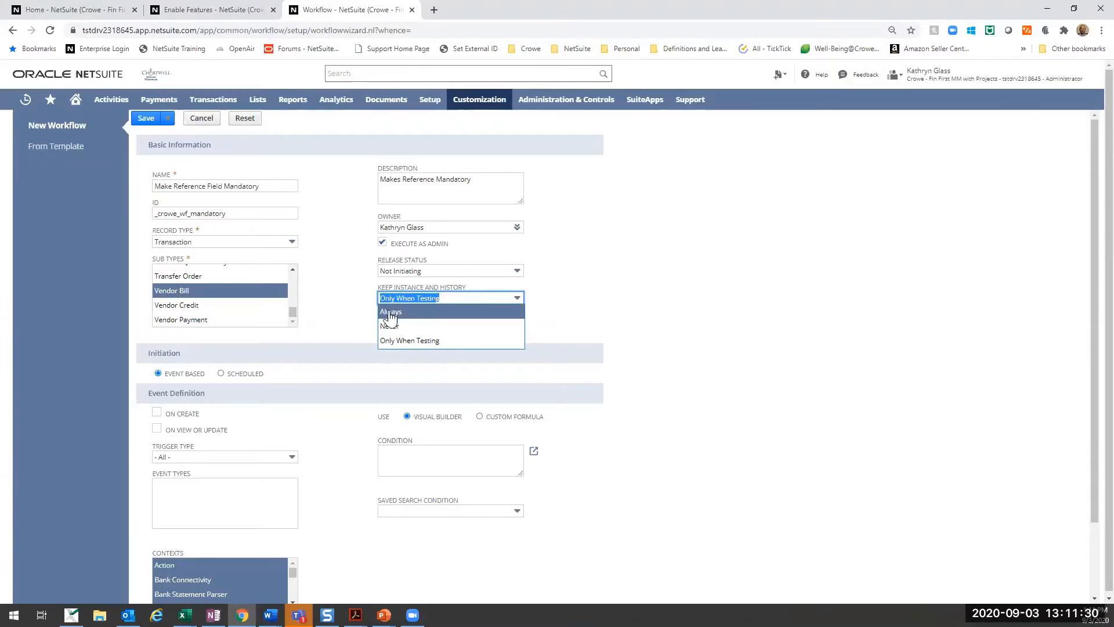
pyautogui.click(405, 341)
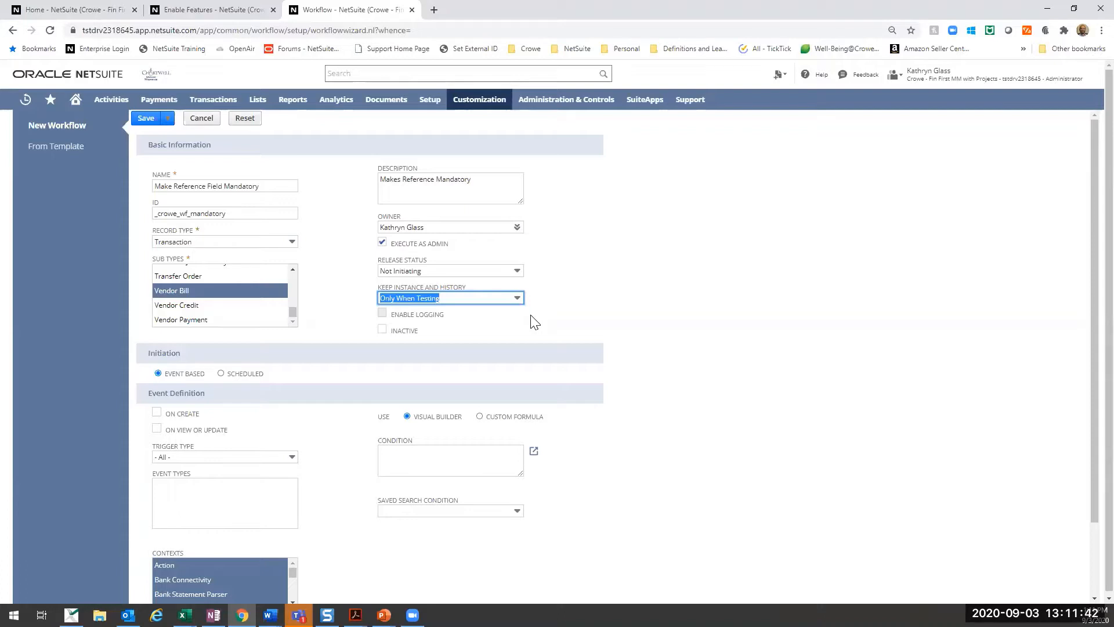
pyautogui.click(494, 298)
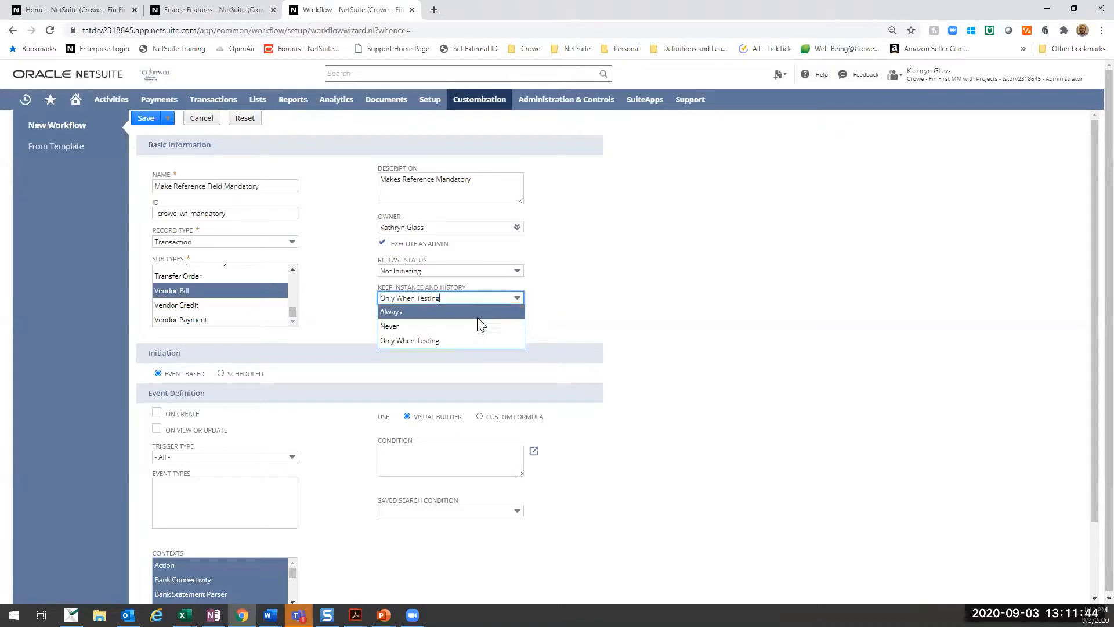
pyautogui.click(444, 315)
pyautogui.click(382, 314)
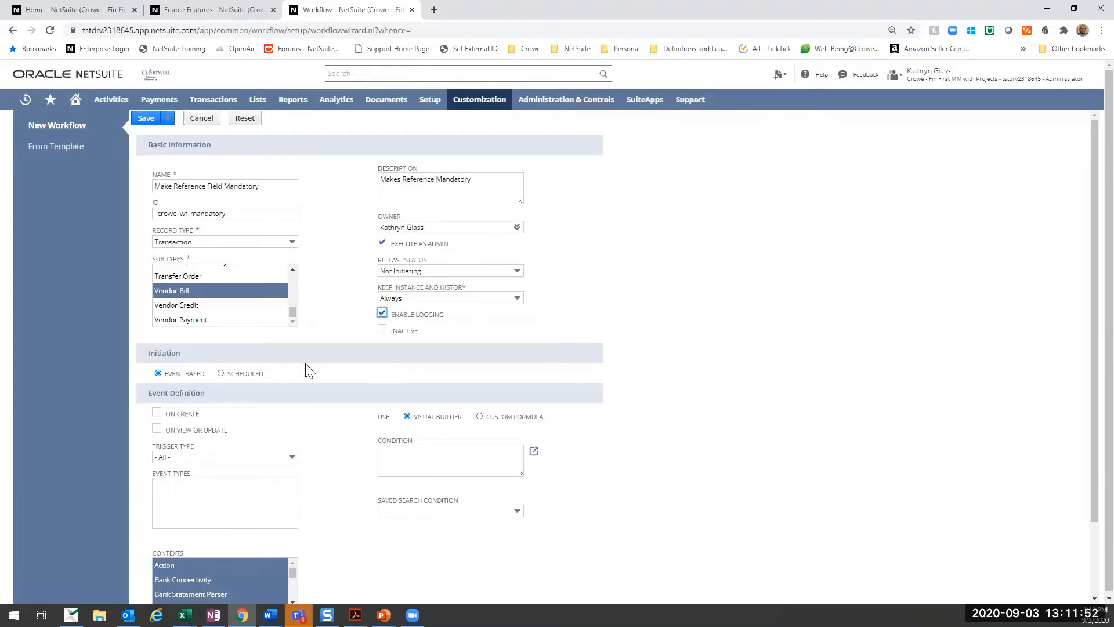
pyautogui.click(382, 313)
# - Set the workflow's release status to Testing and leave the Inactive option off
pyautogui.click(383, 330)
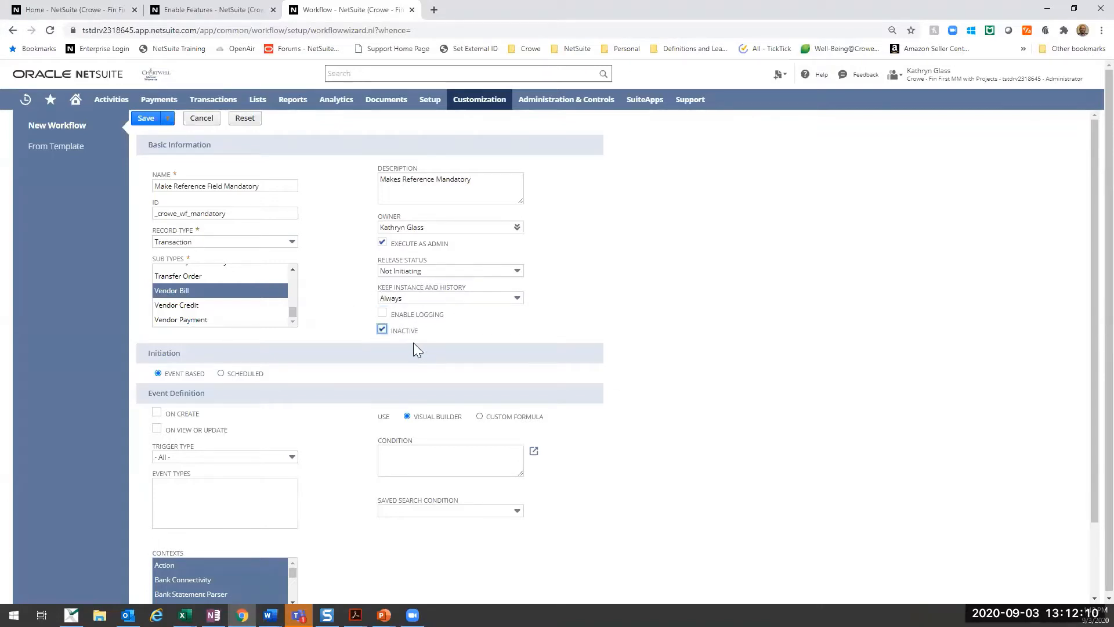
pyautogui.click(382, 330)
pyautogui.click(444, 271)
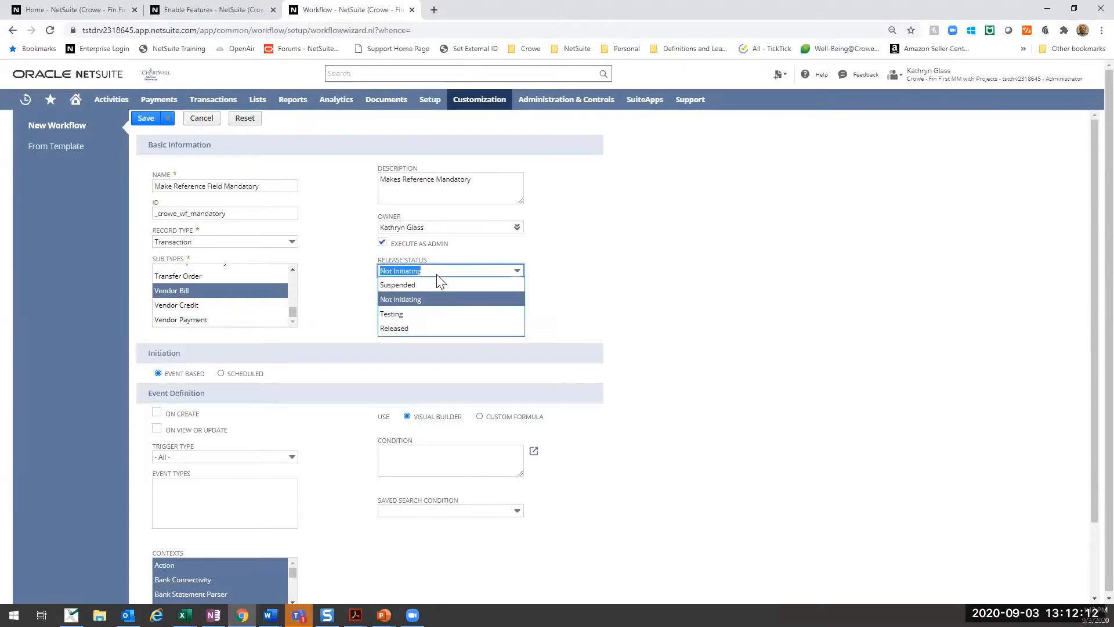
pyautogui.click(419, 316)
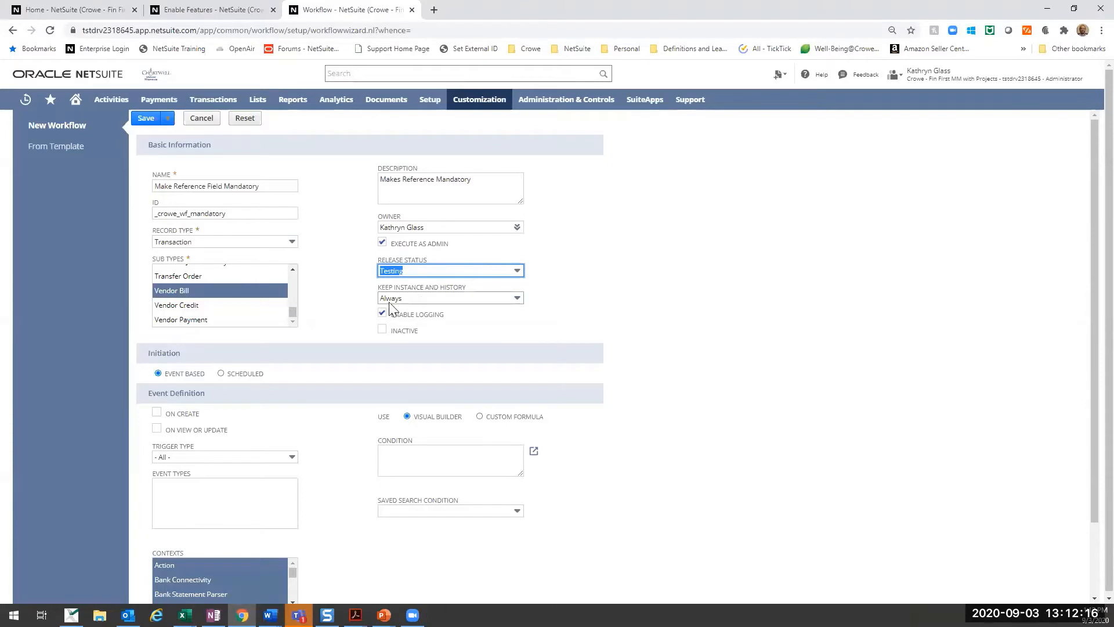
# - Switch the workflow's initiation to Scheduled
pyautogui.scroll(-3, 417, 298)
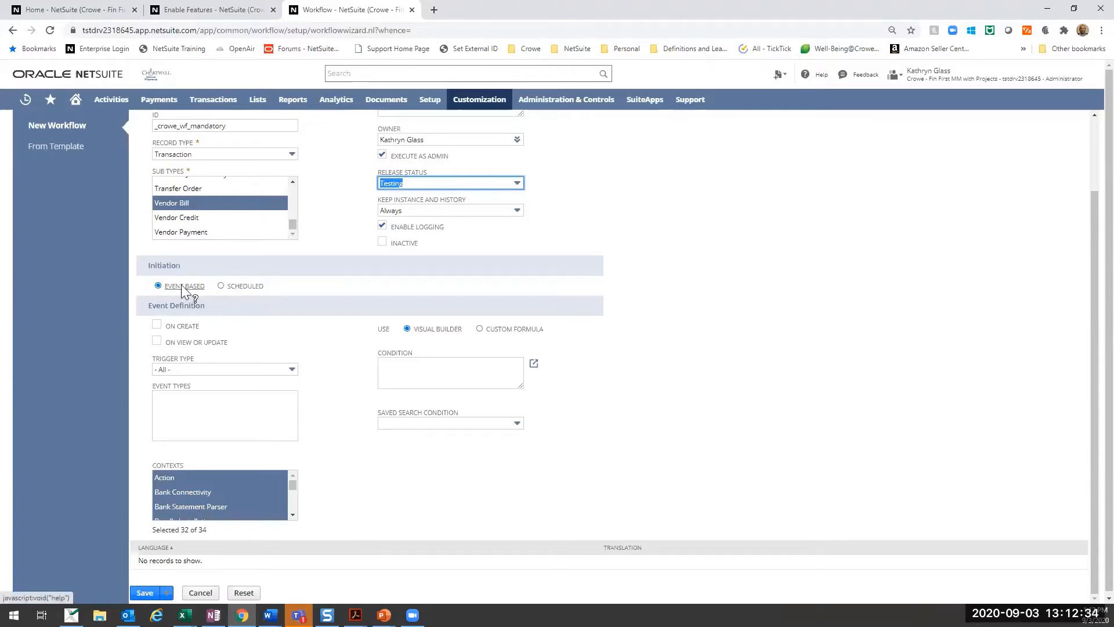
pyautogui.click(220, 285)
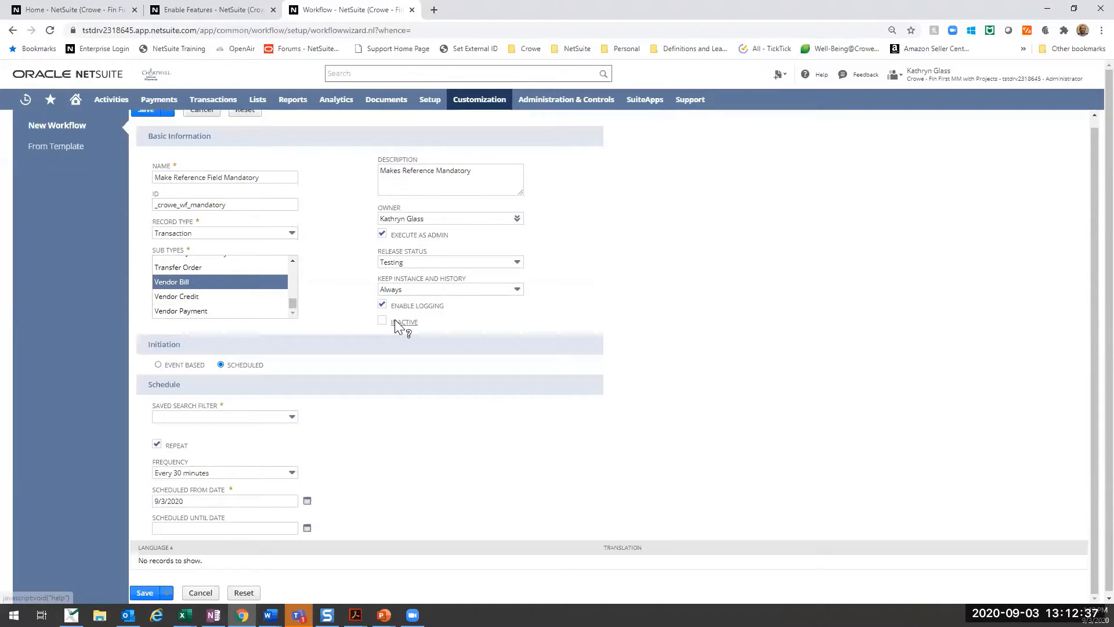
# - Review the scheduled initiation's saved search filter choices, that field's help text and the frequency options
pyautogui.click(244, 414)
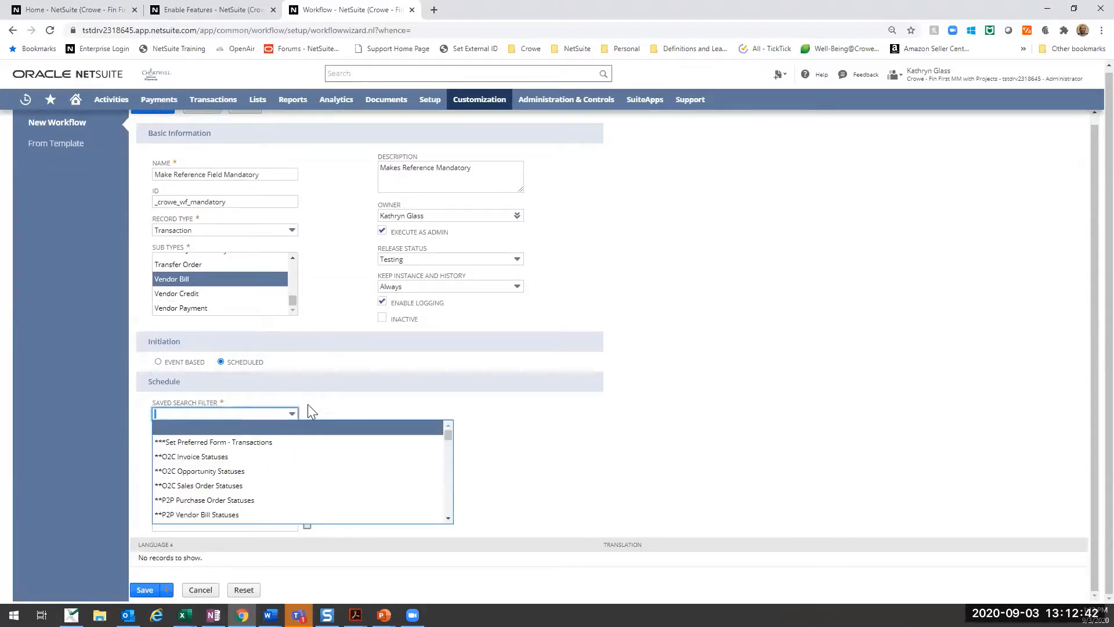
pyautogui.click(263, 414)
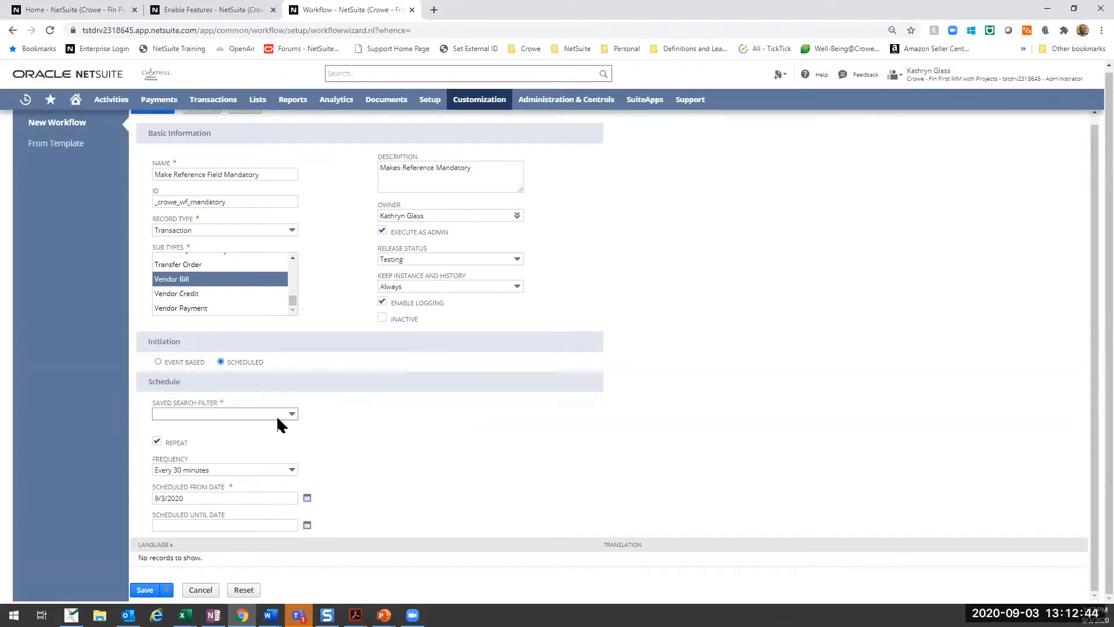
pyautogui.click(193, 402)
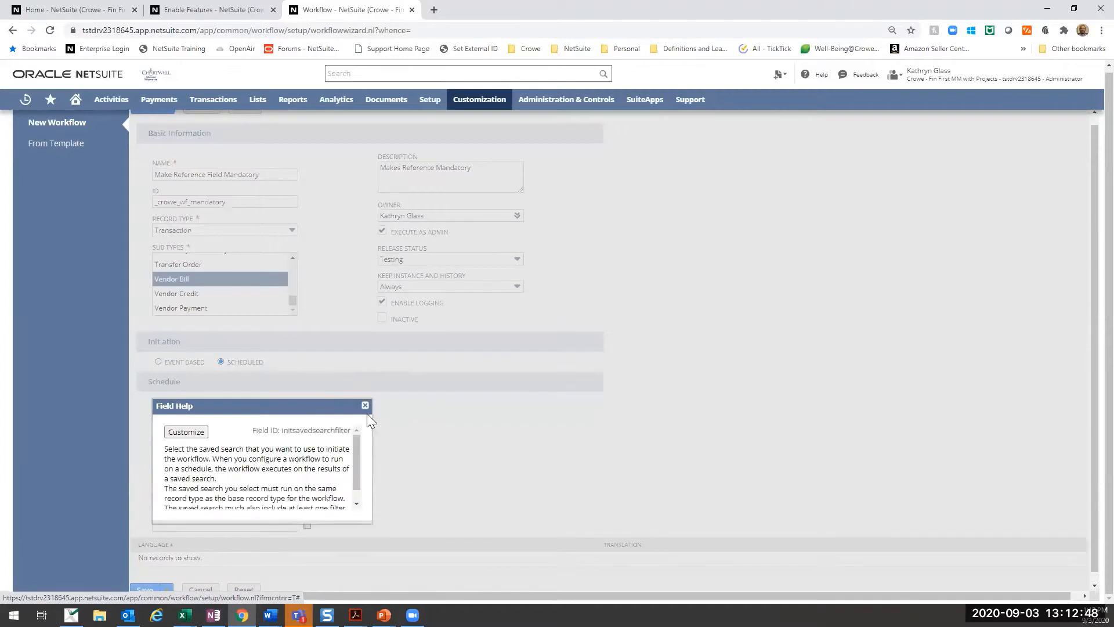
pyautogui.moveTo(356, 445); pyautogui.dragTo(352, 490)
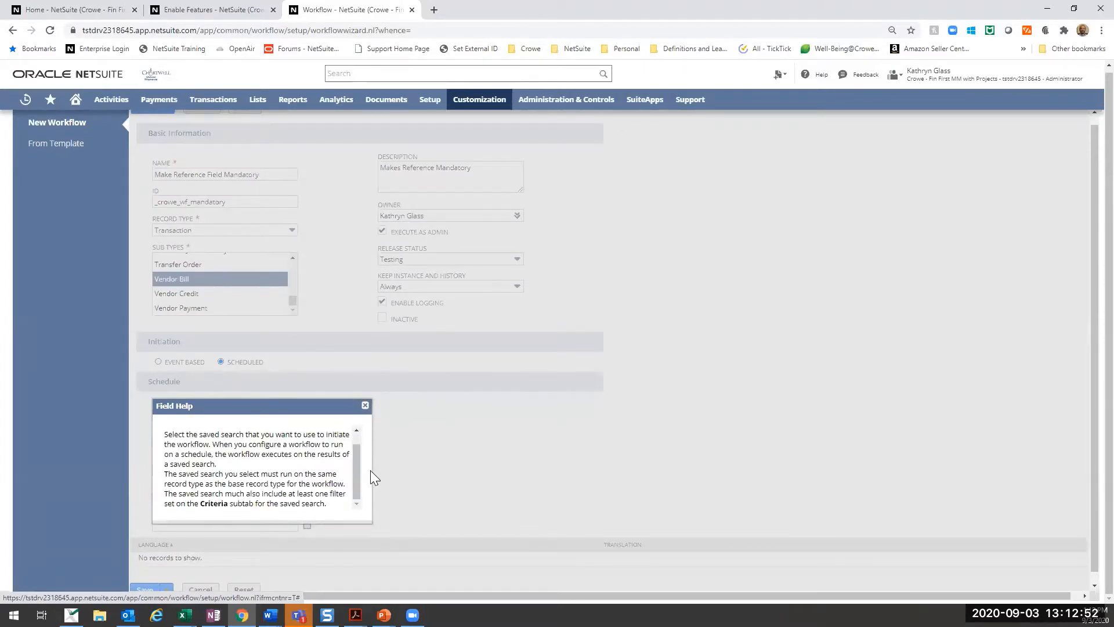
pyautogui.click(365, 406)
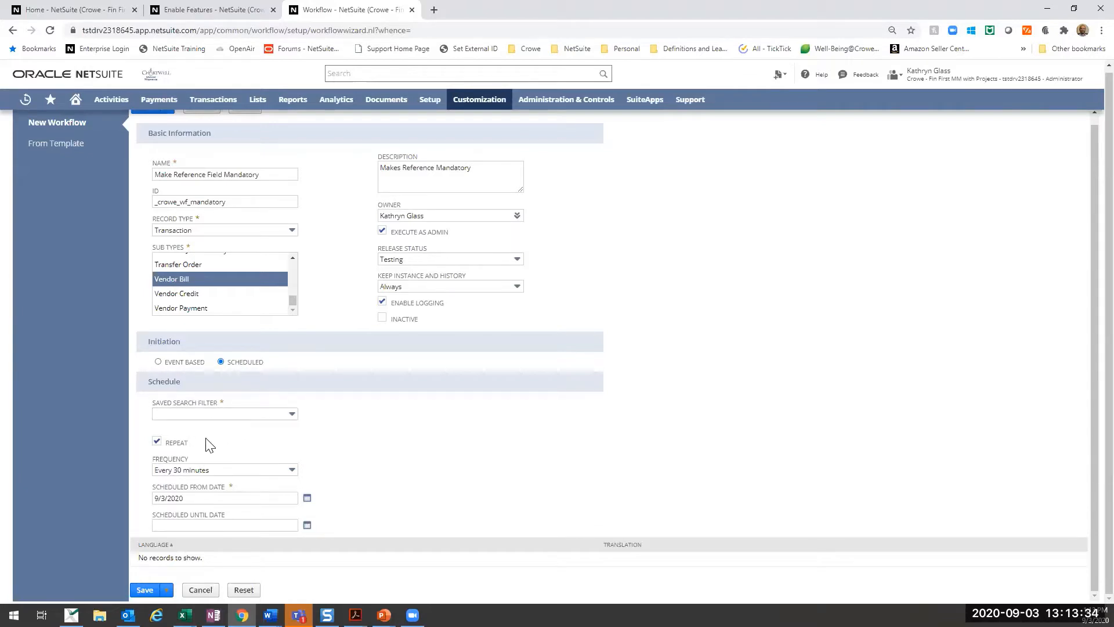
pyautogui.click(200, 470)
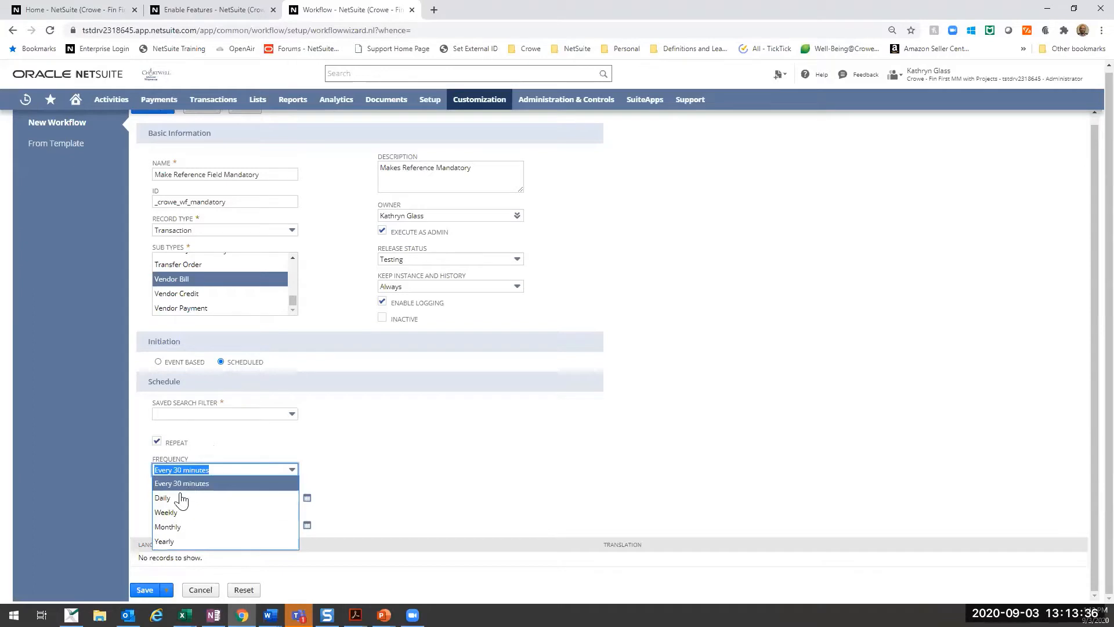
pyautogui.click(219, 483)
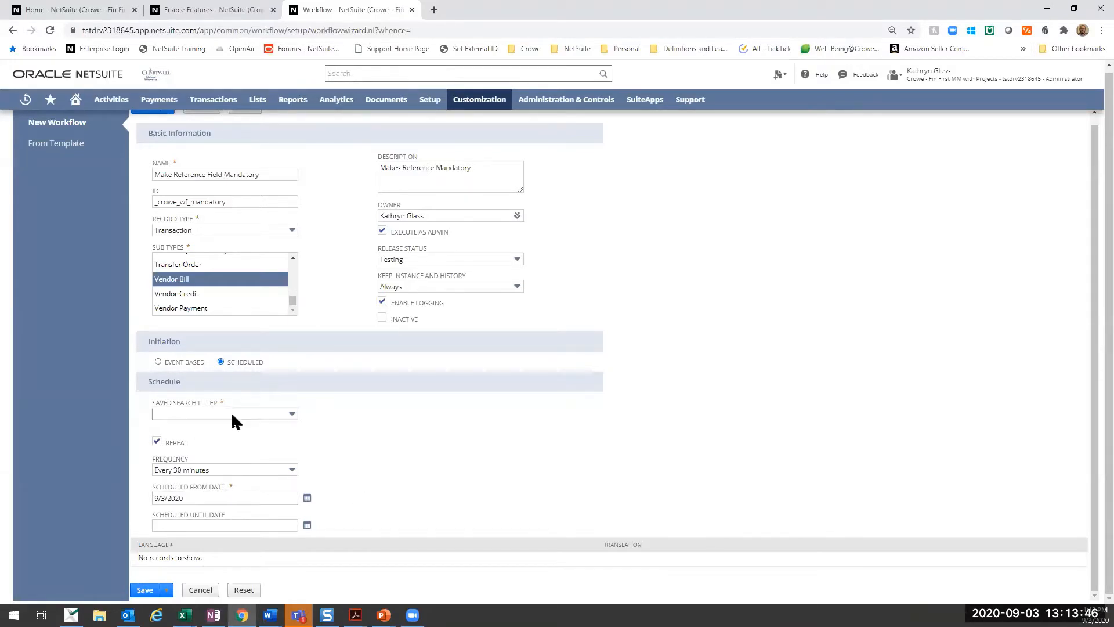
# - Switch the workflow's initiation to Event Based and enable On Create, leaving On View or Update off
pyautogui.click(157, 361)
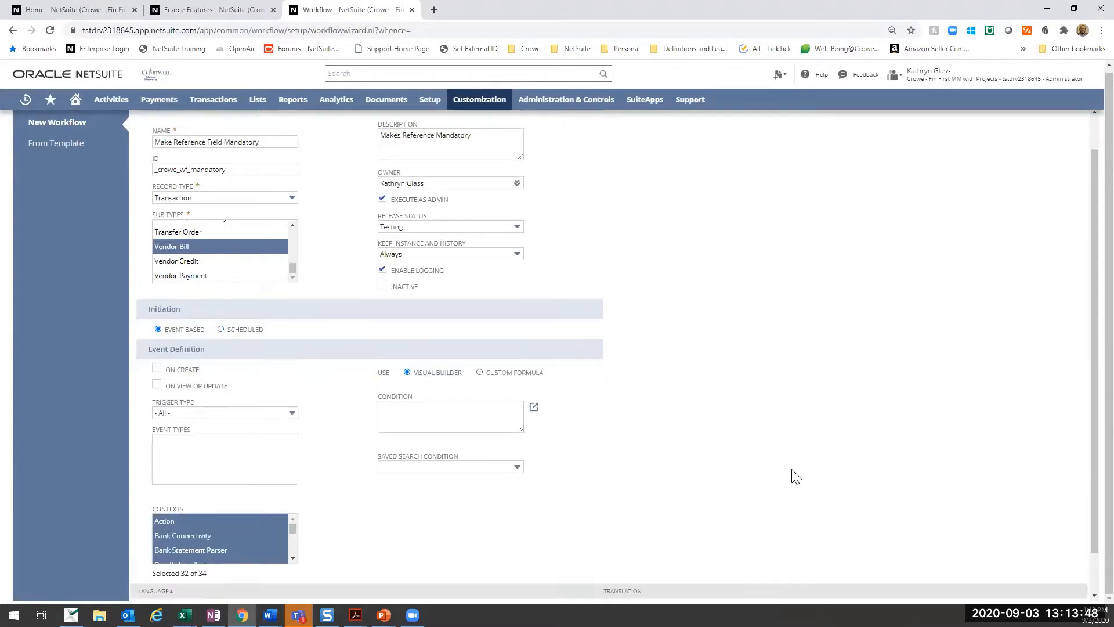
pyautogui.scroll(-2, 793, 473)
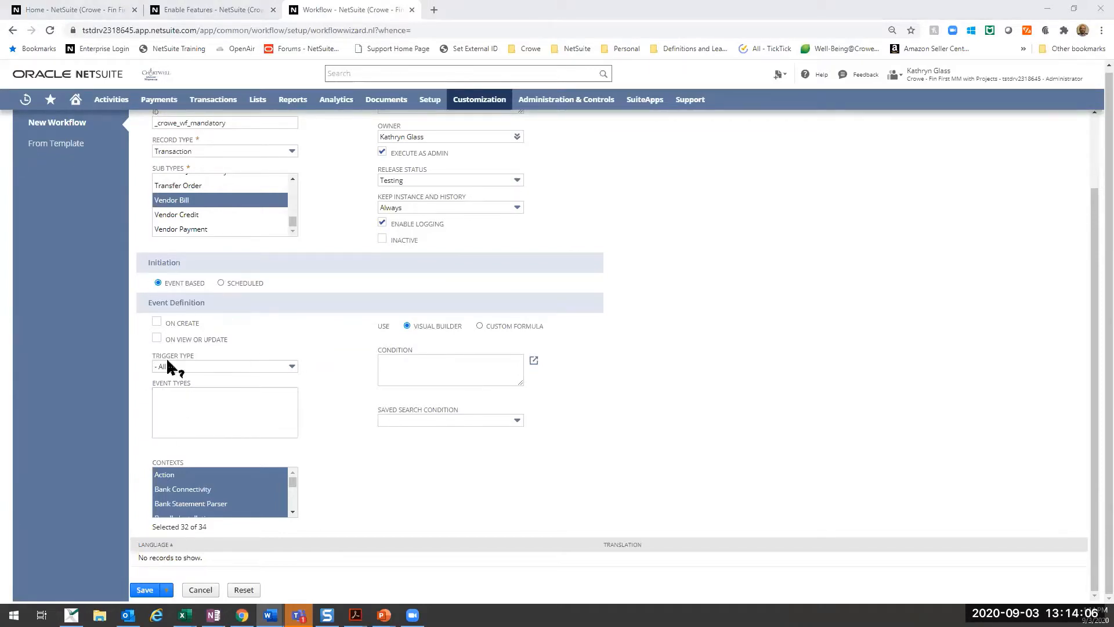
pyautogui.click(157, 322)
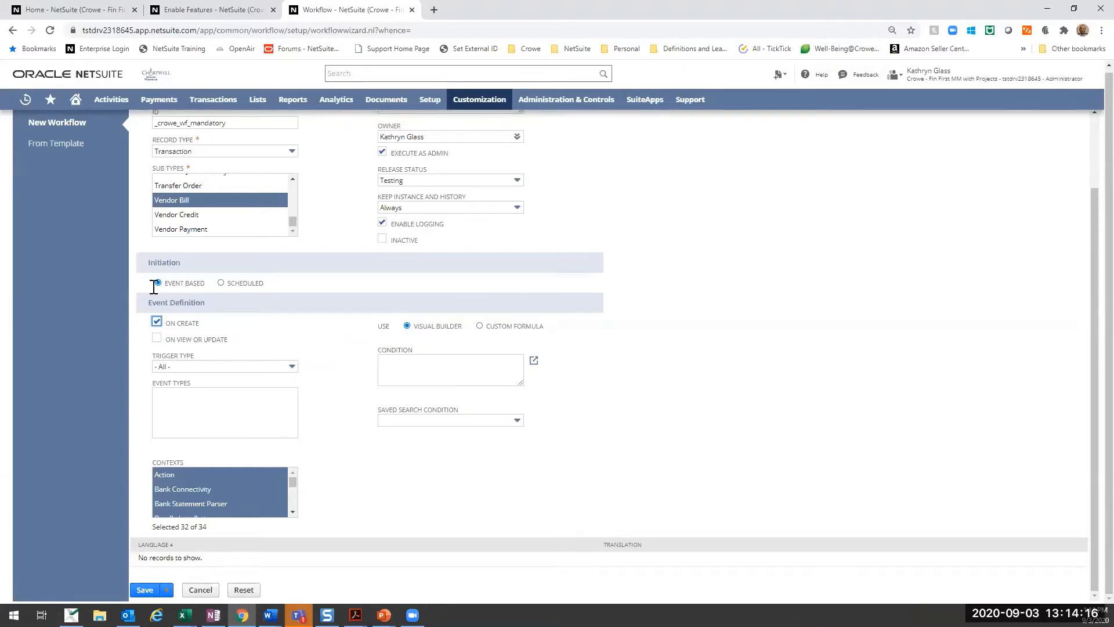
pyautogui.click(157, 337)
pyautogui.click(157, 321)
pyautogui.click(156, 321)
pyautogui.click(157, 337)
pyautogui.click(156, 339)
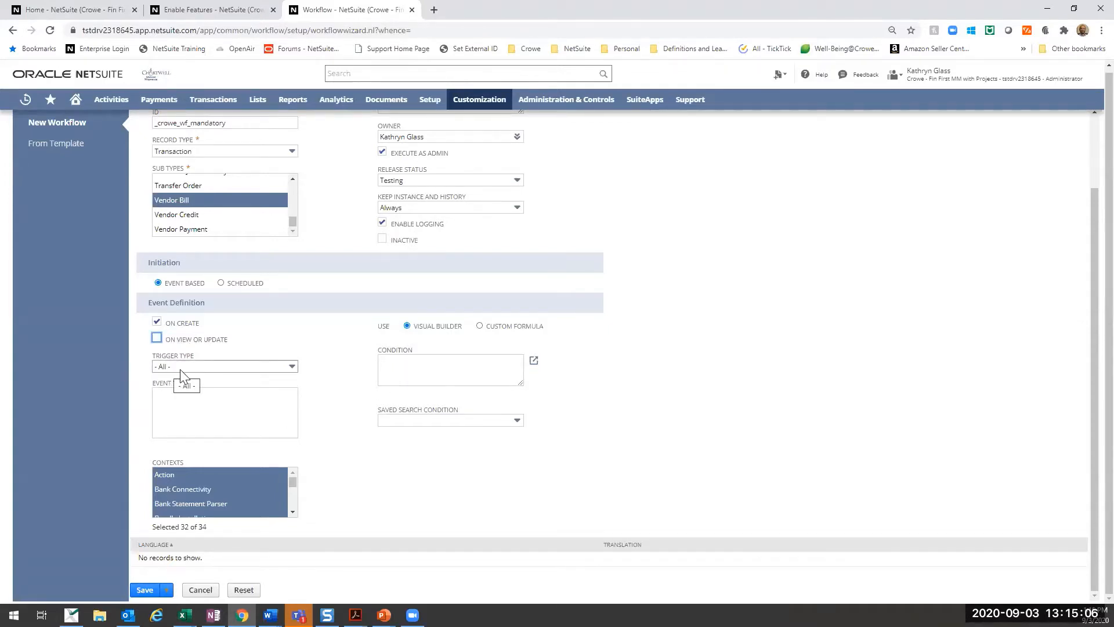
# - Set the workflow's trigger type to Before Record Load and look through its event types
pyautogui.click(216, 368)
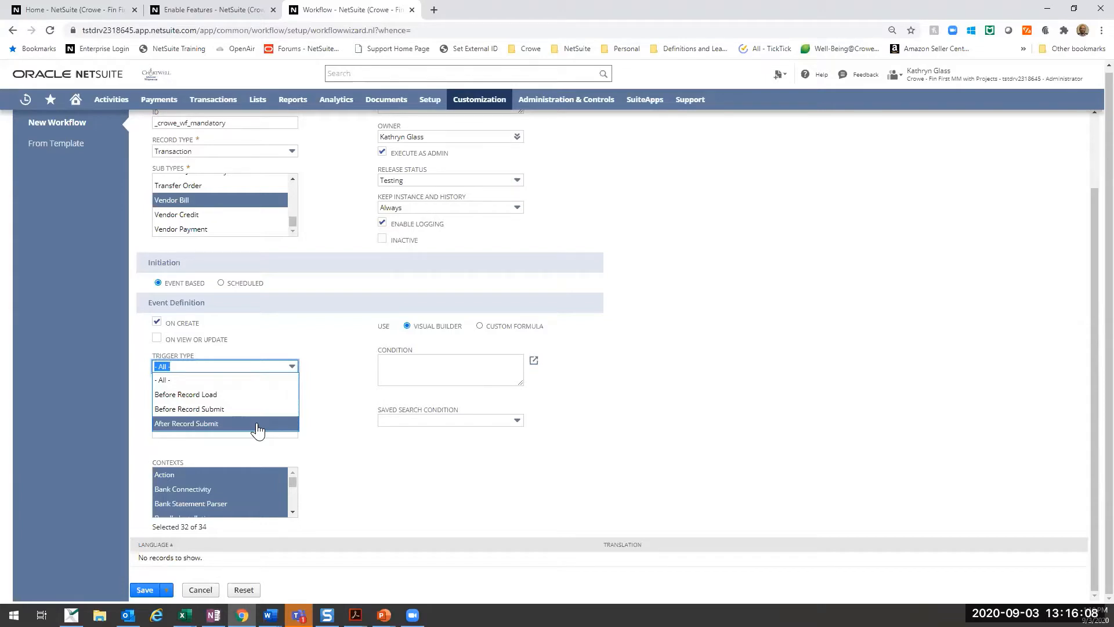
pyautogui.click(214, 396)
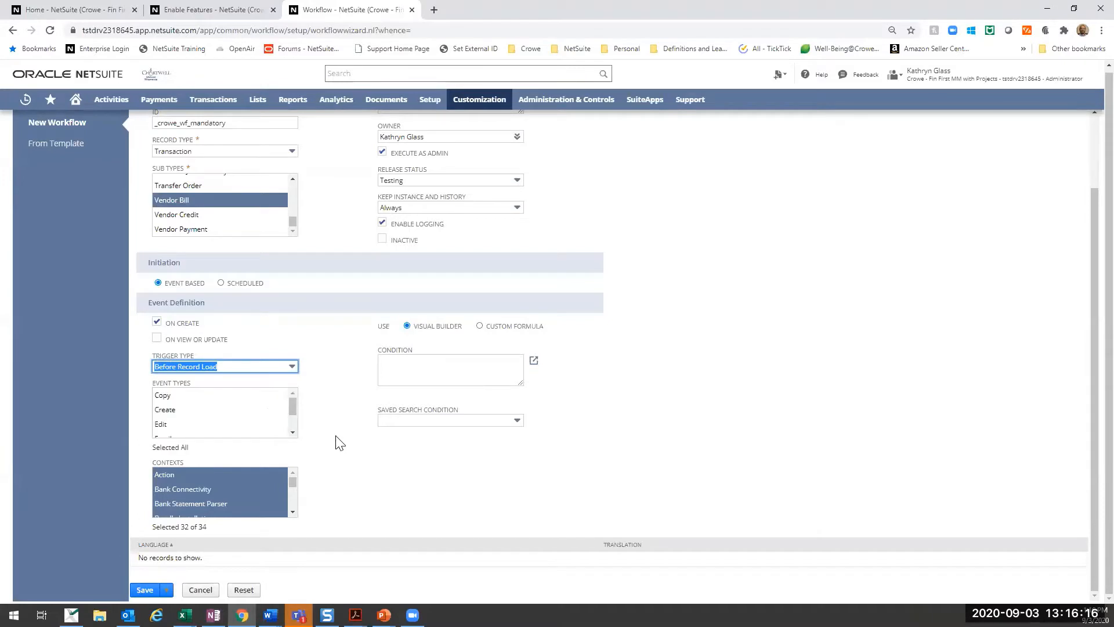
pyautogui.moveTo(293, 401)
pyautogui.mouseDown()
pyautogui.moveTo(292, 420)
pyautogui.moveTo(288, 393)
pyautogui.moveTo(294, 421)
pyautogui.mouseUp()
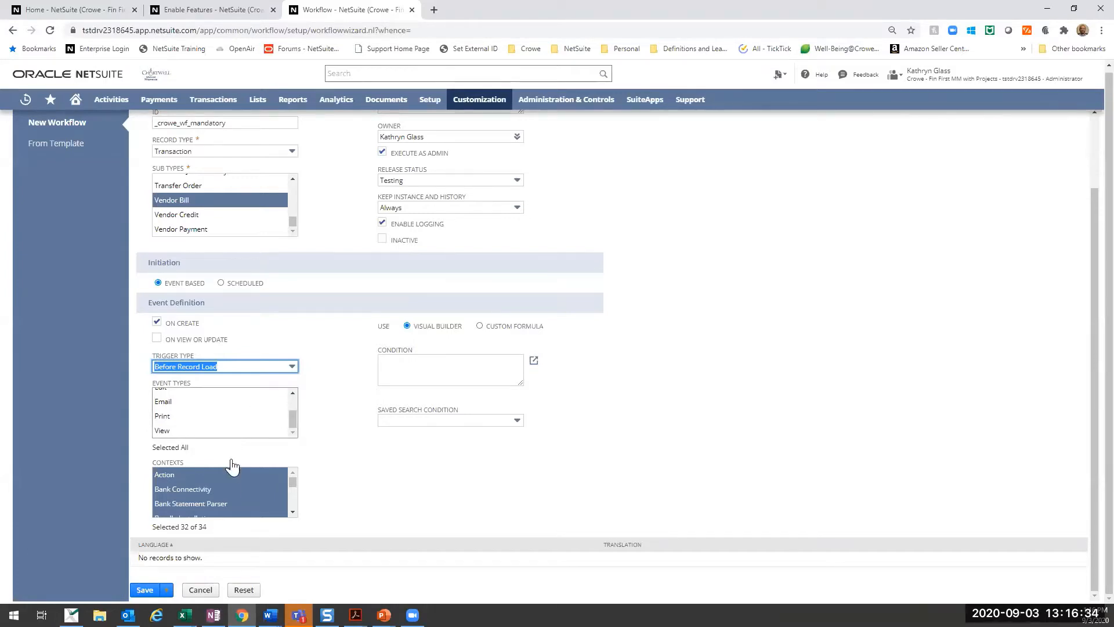
# - Look through the whole list of contexts in which the workflow can run
pyautogui.moveTo(294, 484)
pyautogui.mouseDown()
pyautogui.moveTo(290, 511)
pyautogui.moveTo(289, 474)
pyautogui.moveTo(289, 501)
pyautogui.mouseUp()
pyautogui.scroll(2, 238, 505)
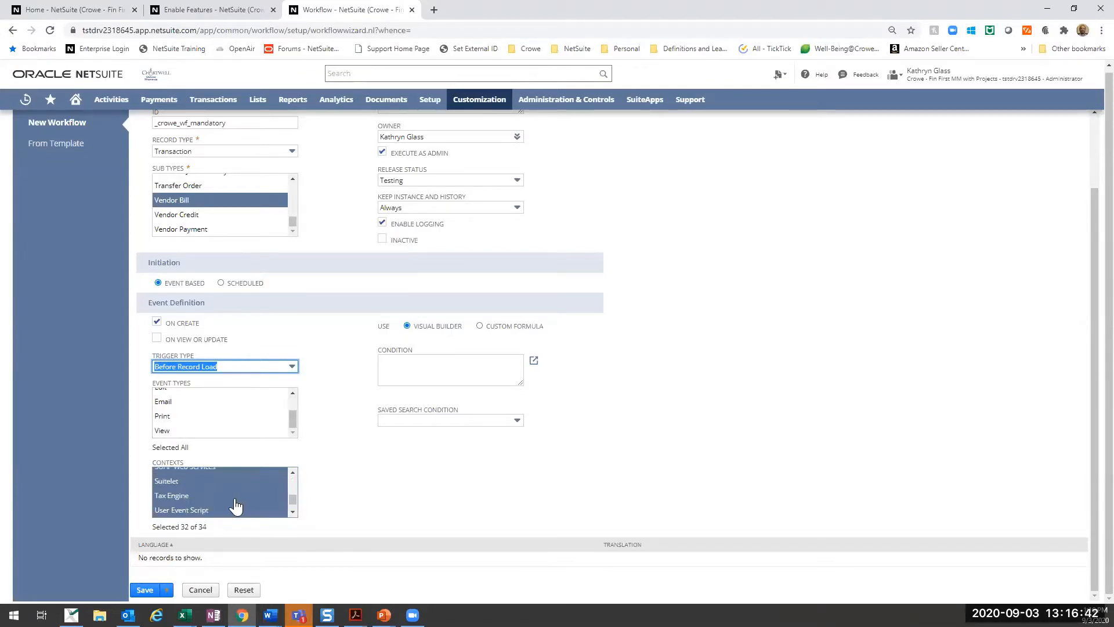
pyautogui.scroll(2, 229, 508)
pyautogui.scroll(-1, 227, 509)
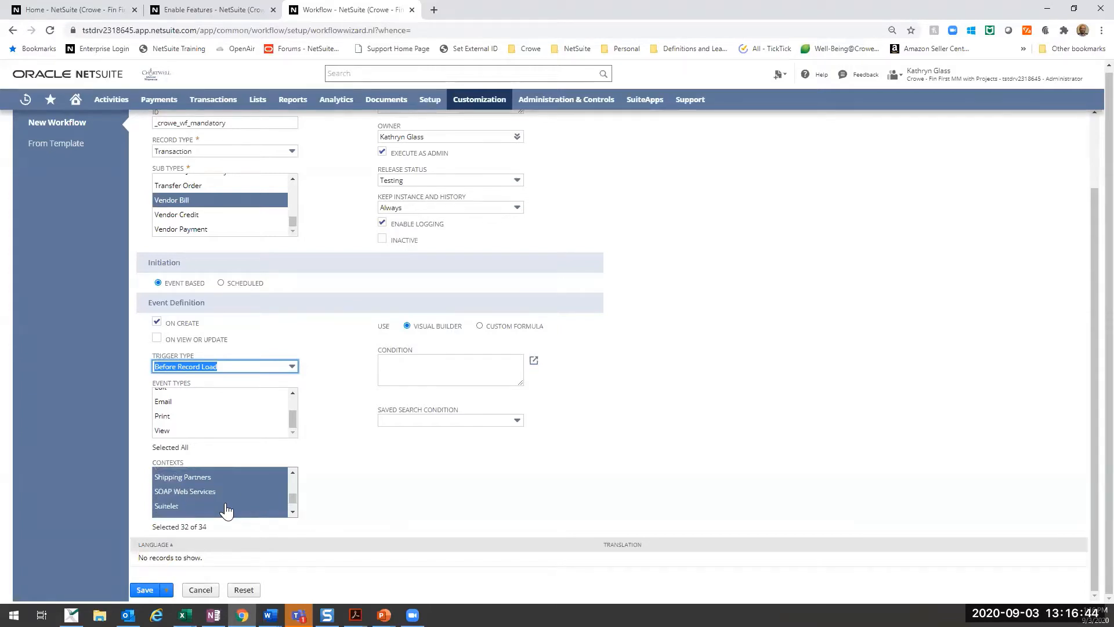
pyautogui.scroll(2, 227, 508)
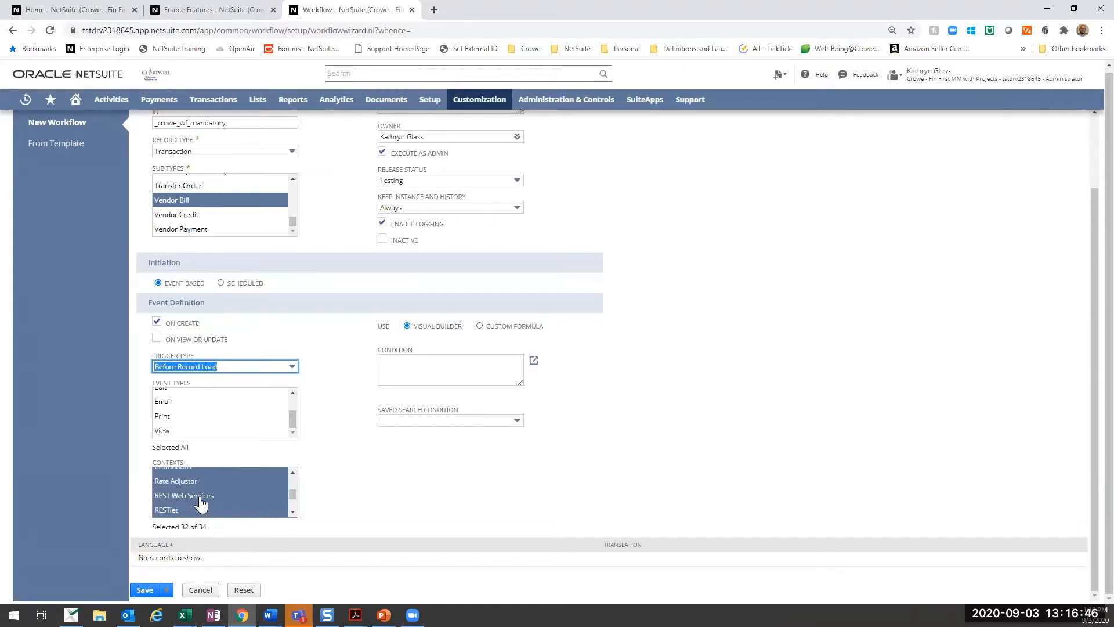
pyautogui.scroll(8, 199, 506)
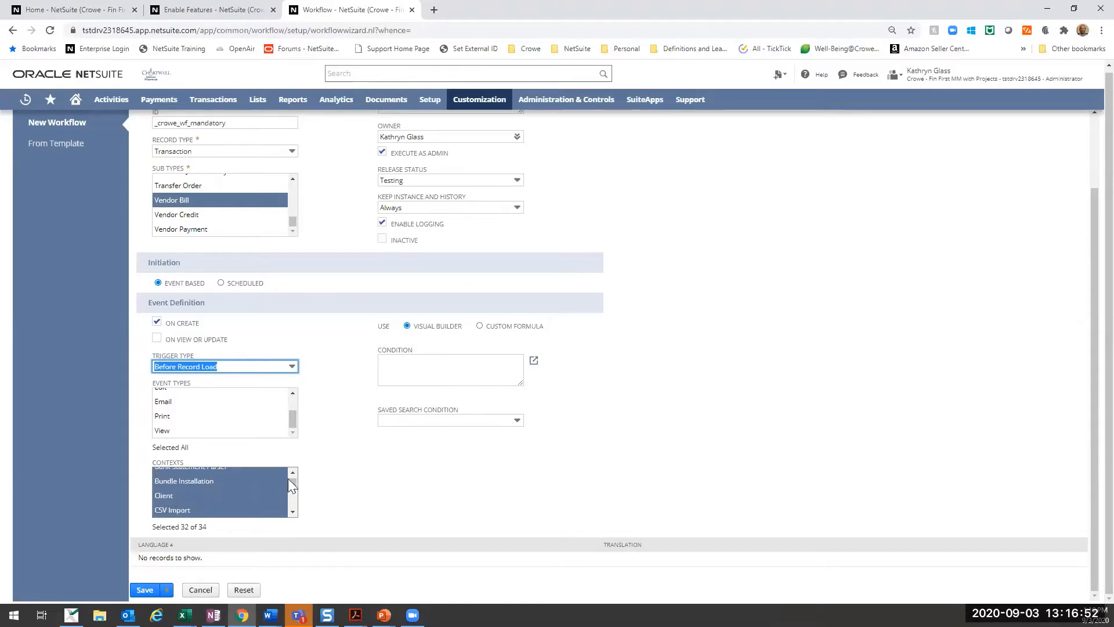
pyautogui.moveTo(293, 482); pyautogui.dragTo(299, 512)
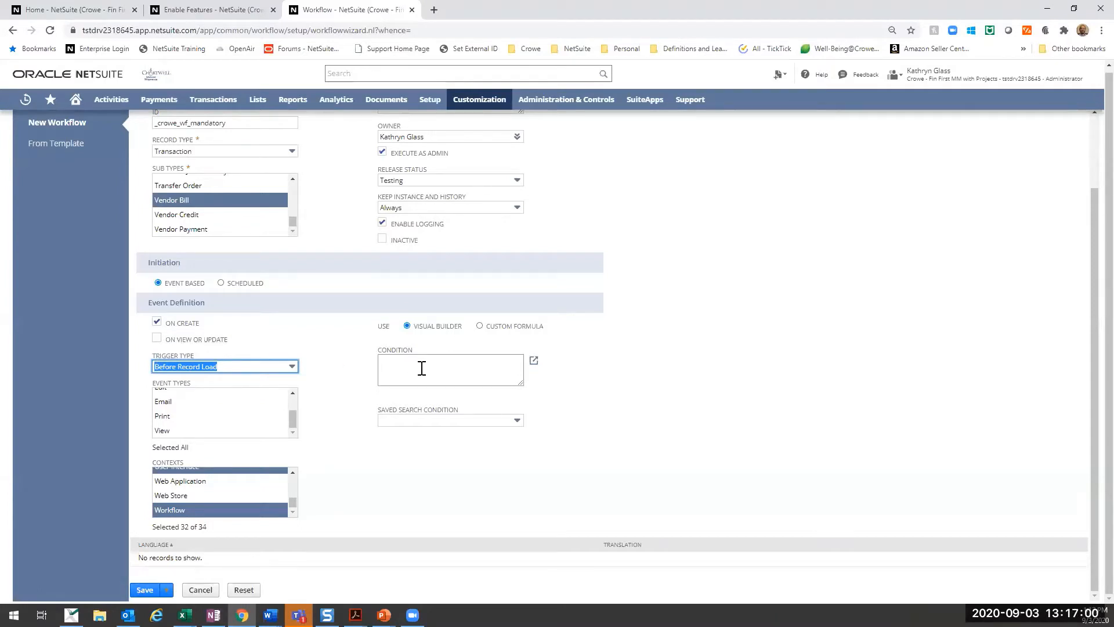
# - Add a workflow condition with the Reference No. field and the compare type empty
pyautogui.click(461, 363)
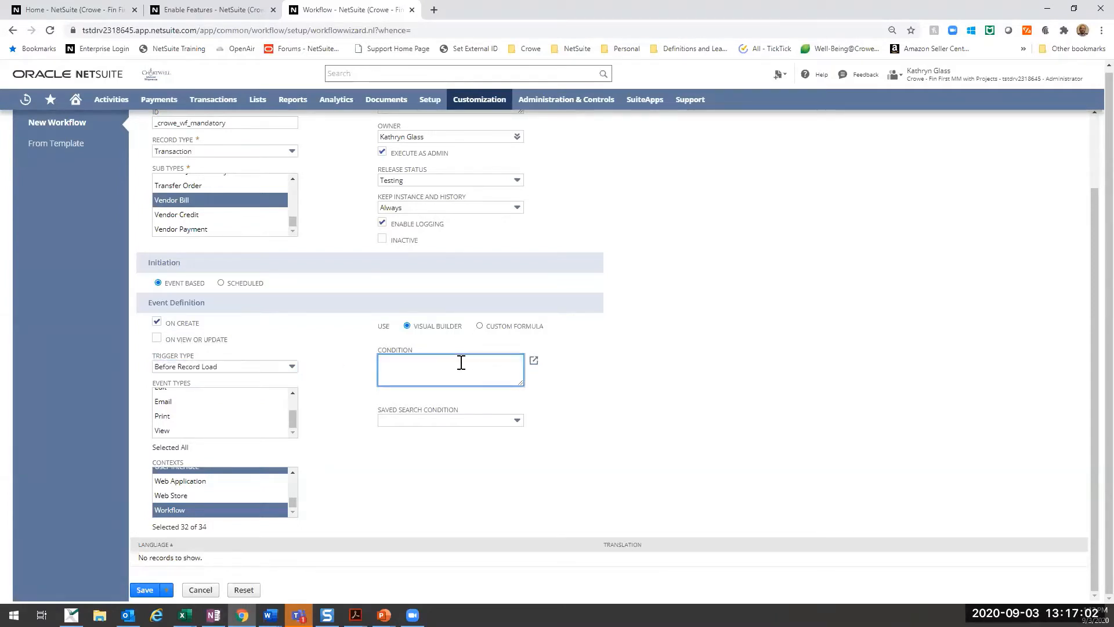
pyautogui.click(534, 360)
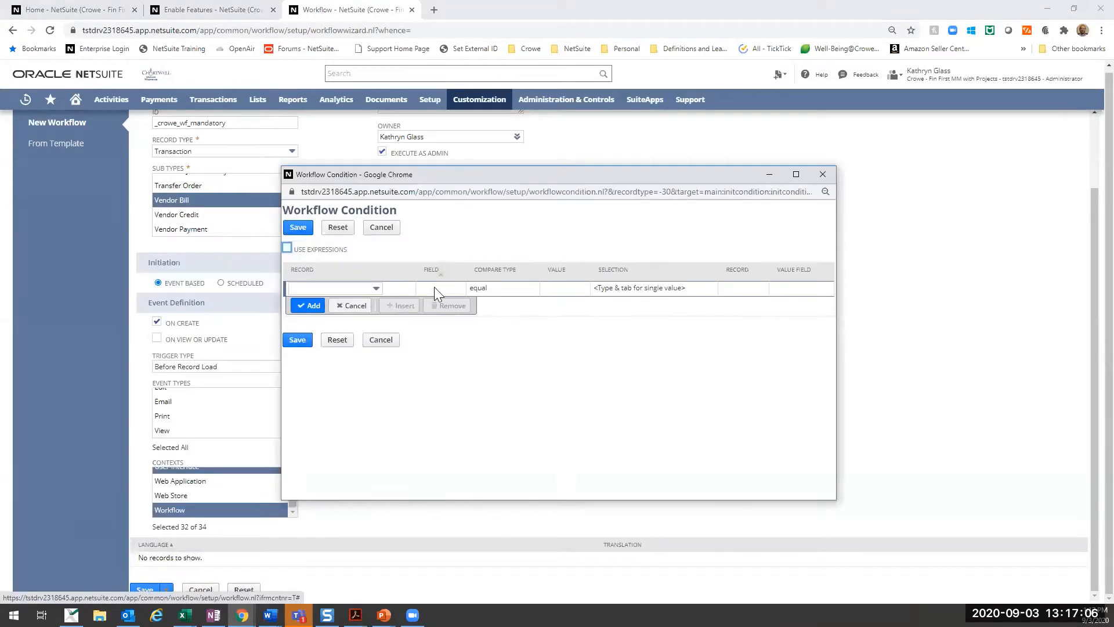
pyautogui.click(434, 287)
pyautogui.click(395, 290)
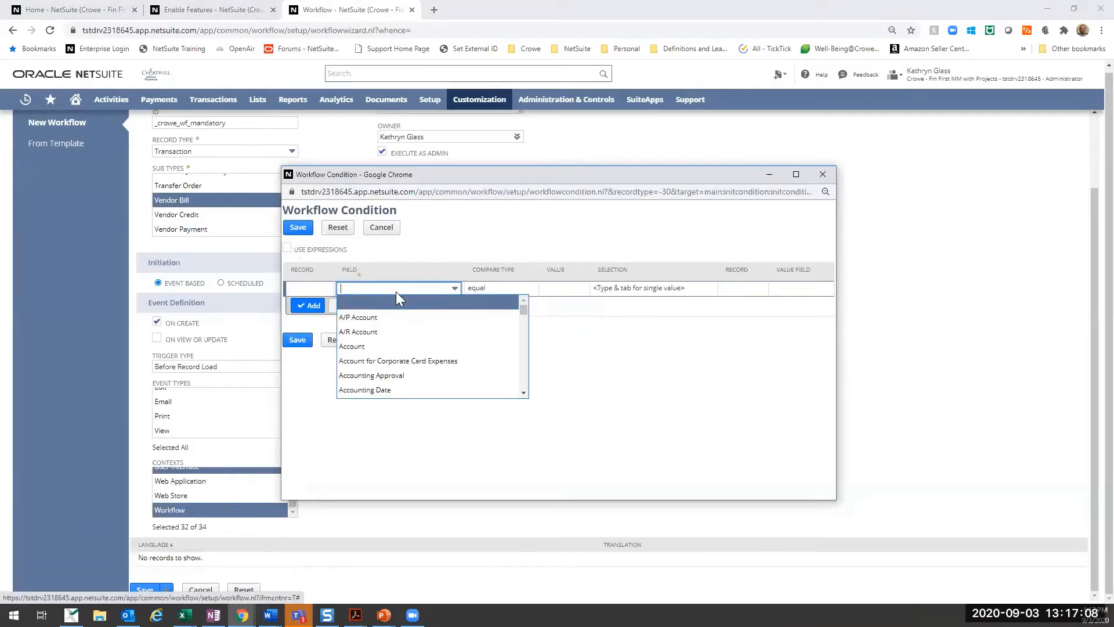
pyautogui.write('Ref. No.')
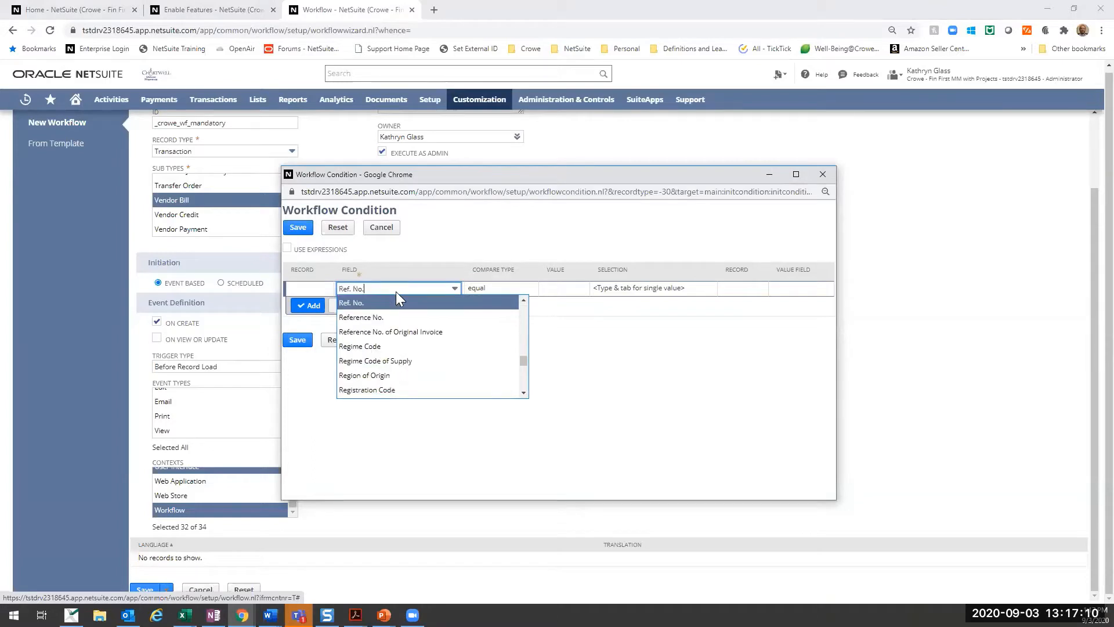
pyautogui.click(411, 317)
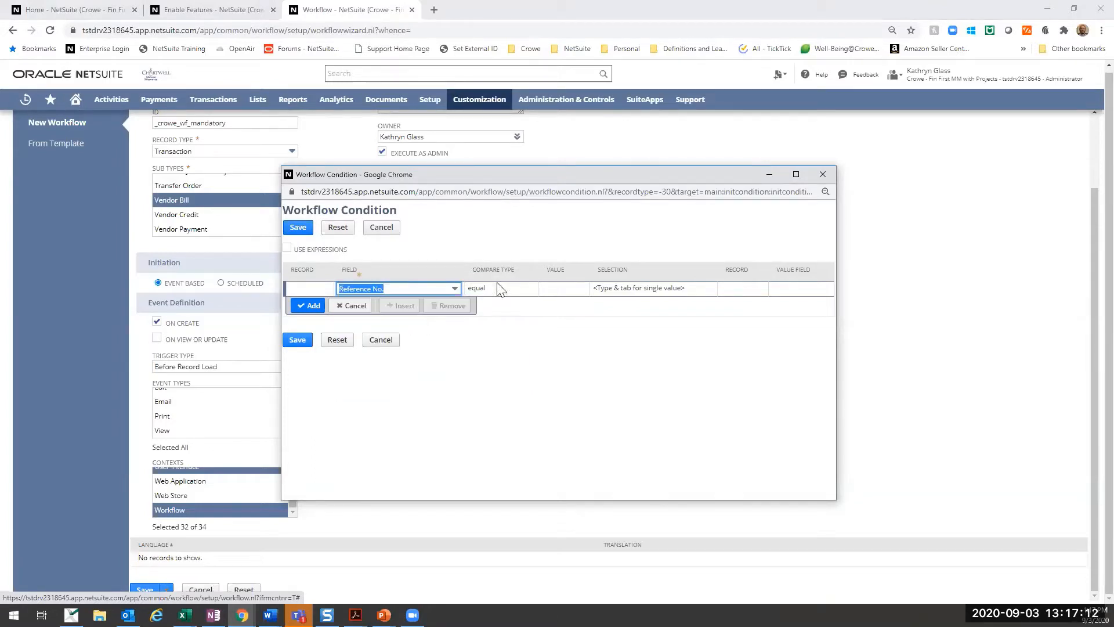
pyautogui.click(494, 289)
pyautogui.click(498, 290)
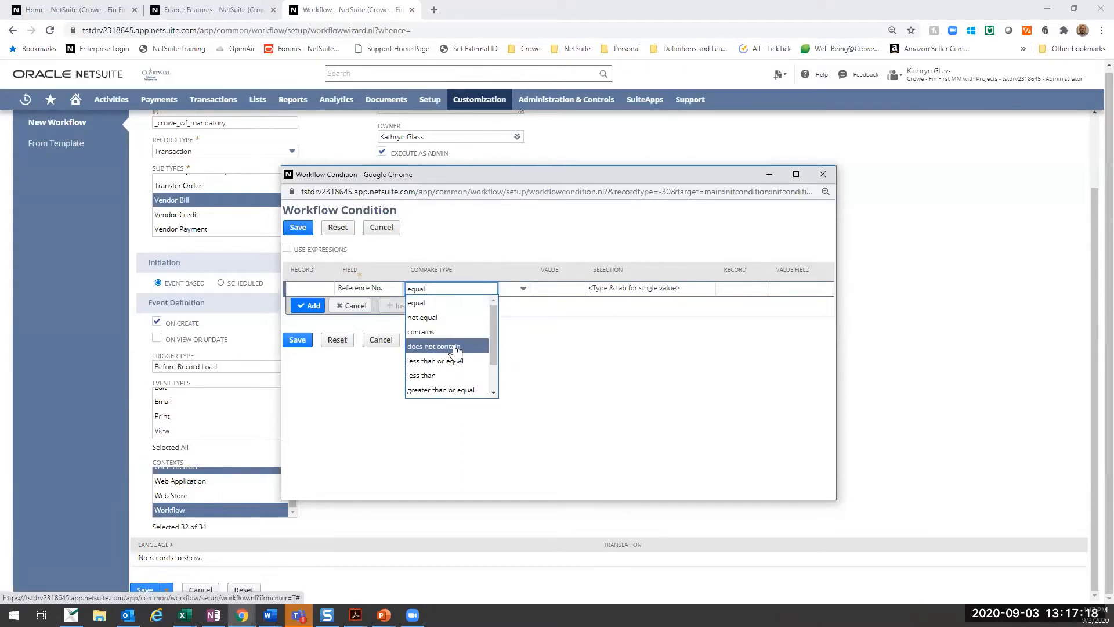
pyautogui.scroll(-2, 455, 371)
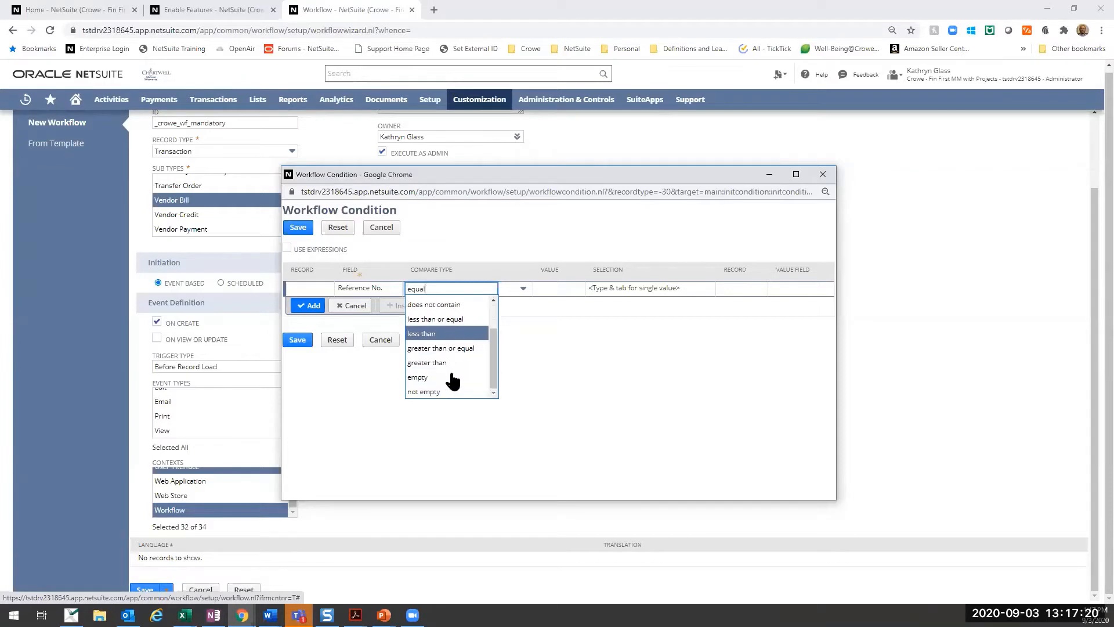
pyautogui.click(456, 379)
pyautogui.click(310, 306)
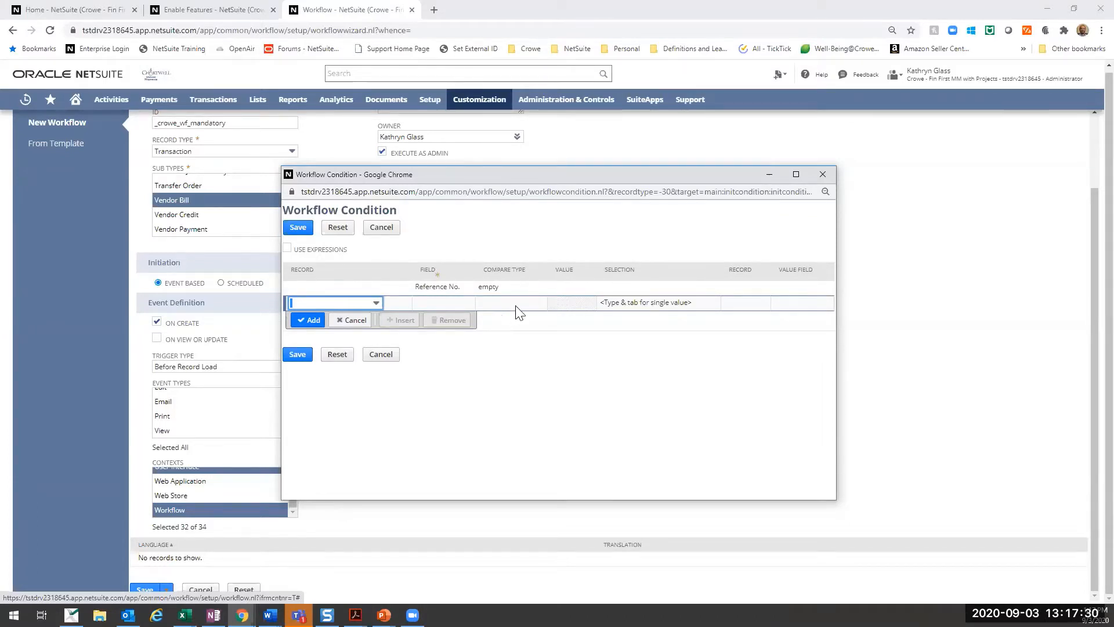
# - Try Use Expressions on the workflow condition to view the And/Or choices, and turn it back off
pyautogui.click(286, 248)
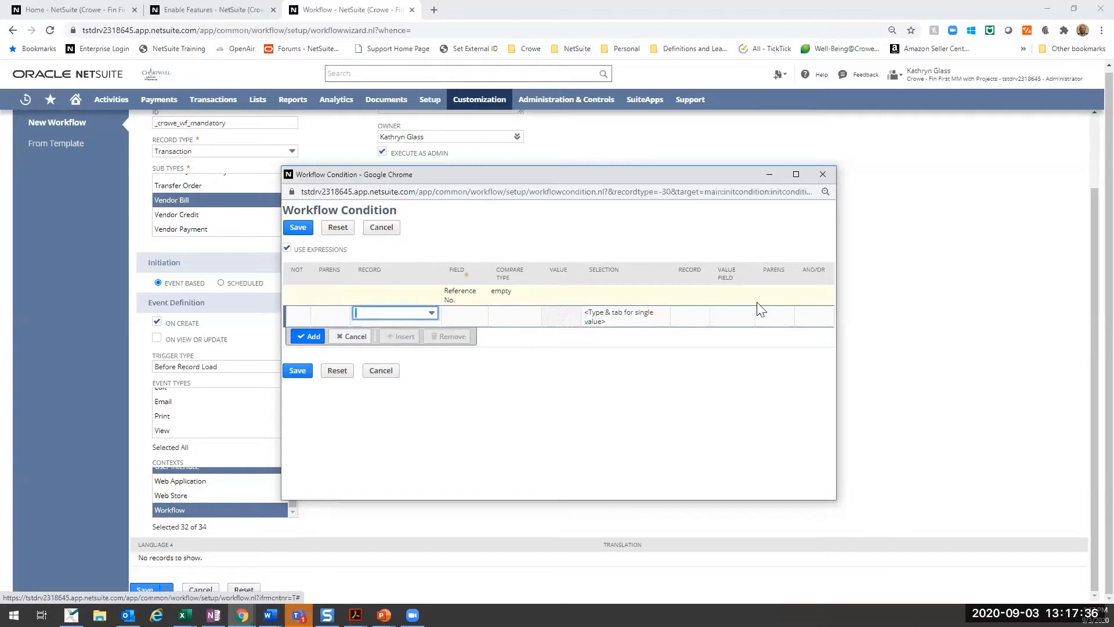
pyautogui.click(811, 299)
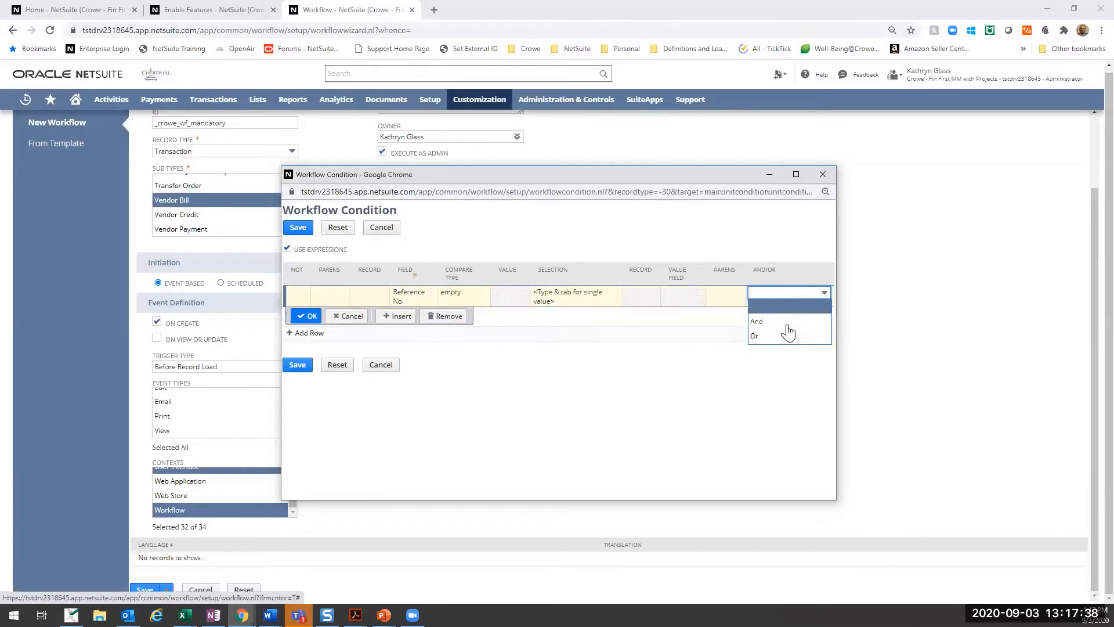
pyautogui.click(763, 250)
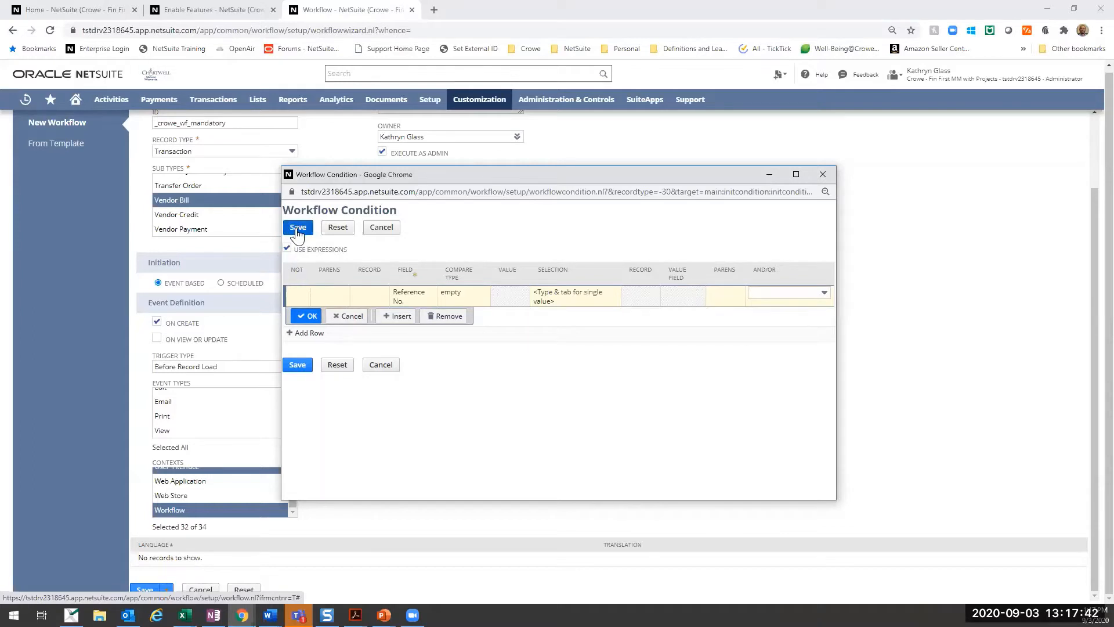
pyautogui.click(287, 249)
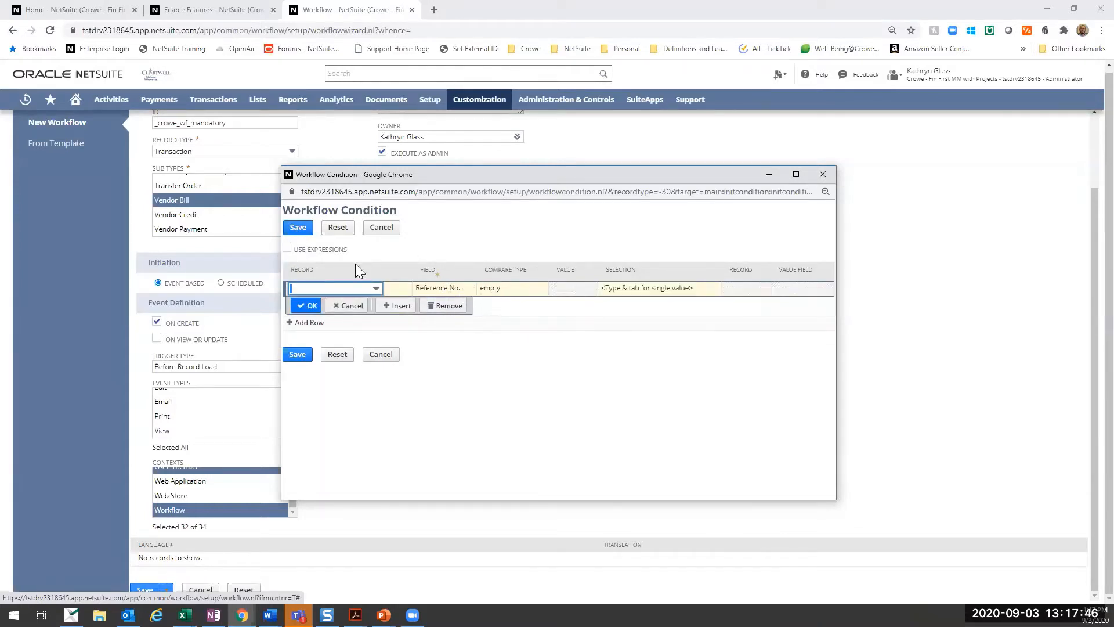
# - Save the workflow condition and set the workflow's trigger type to Before Record Submit
pyautogui.click(298, 227)
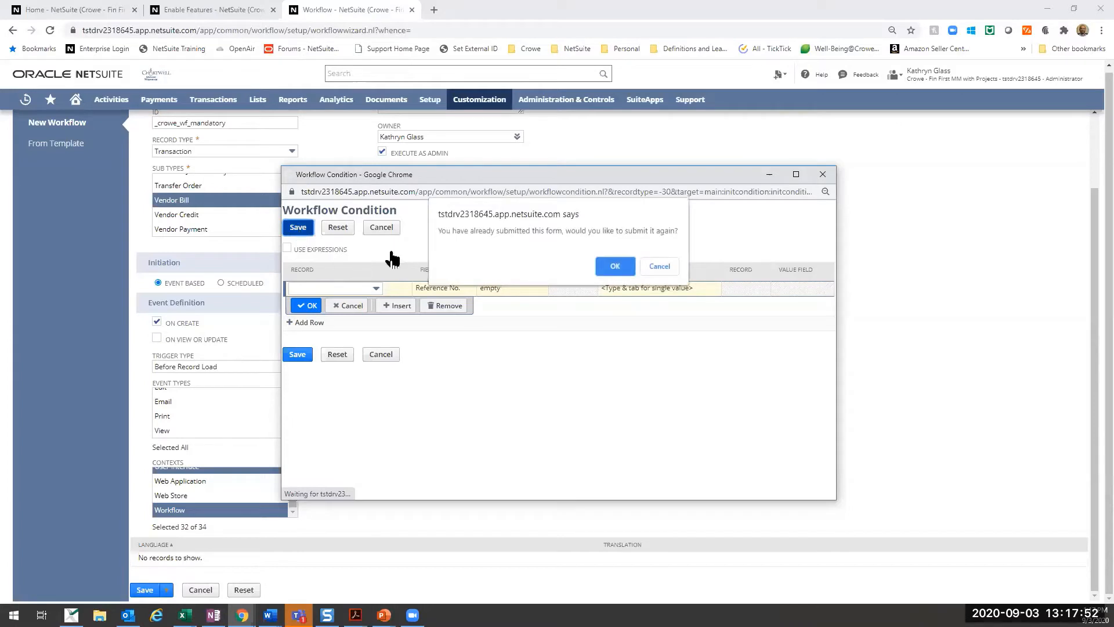
pyautogui.click(604, 264)
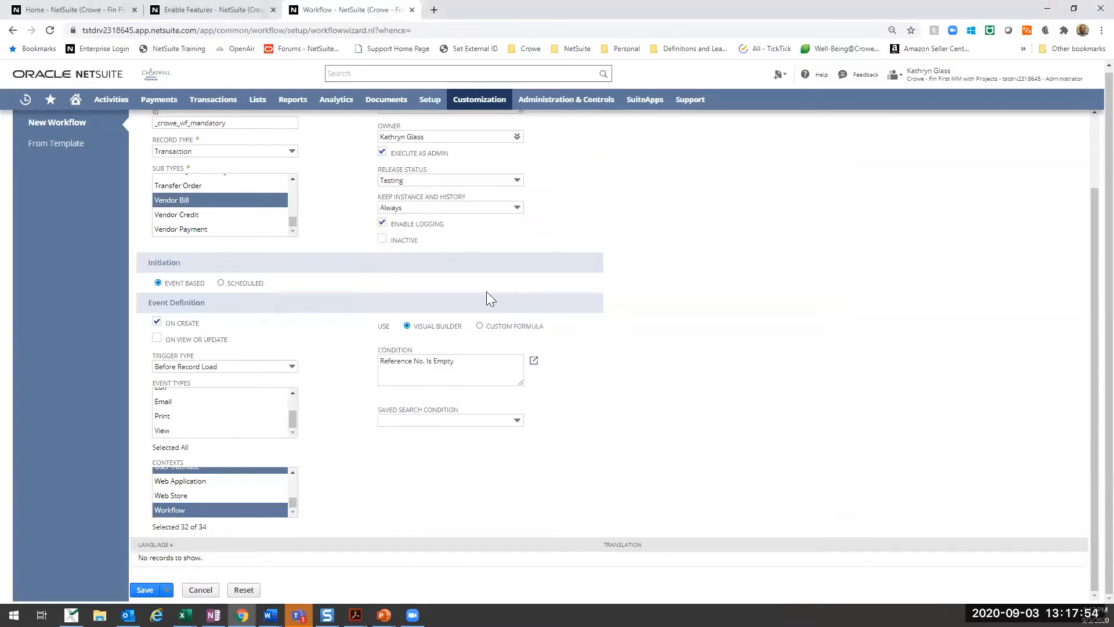
pyautogui.click(266, 367)
pyautogui.click(243, 411)
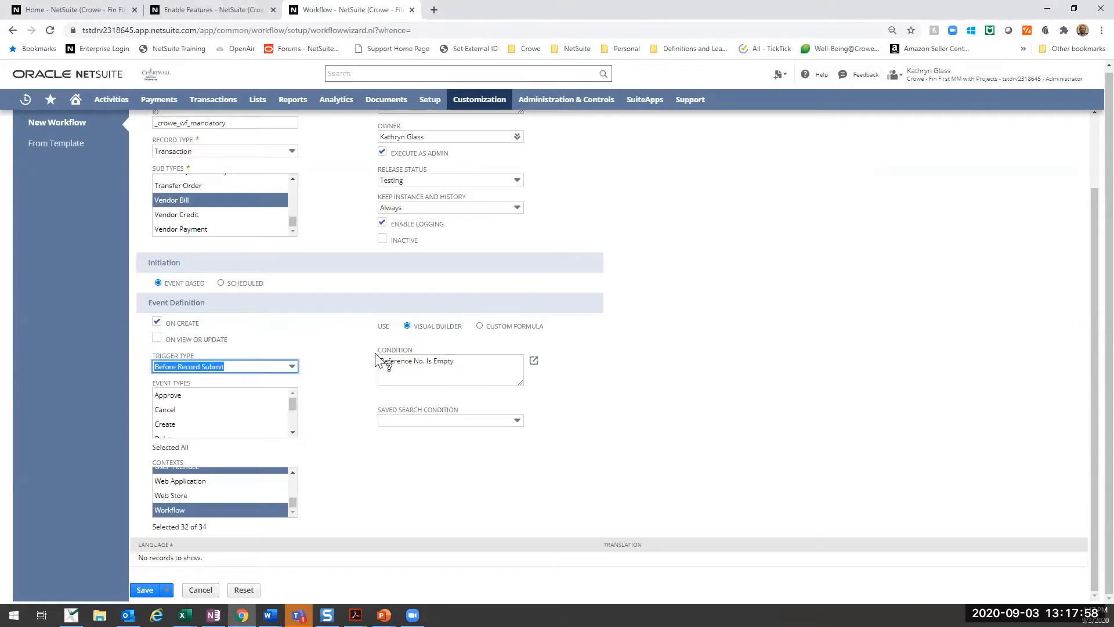
# - View the saved search condition choices, leave that condition blank, and save the new workflow
pyautogui.click(445, 421)
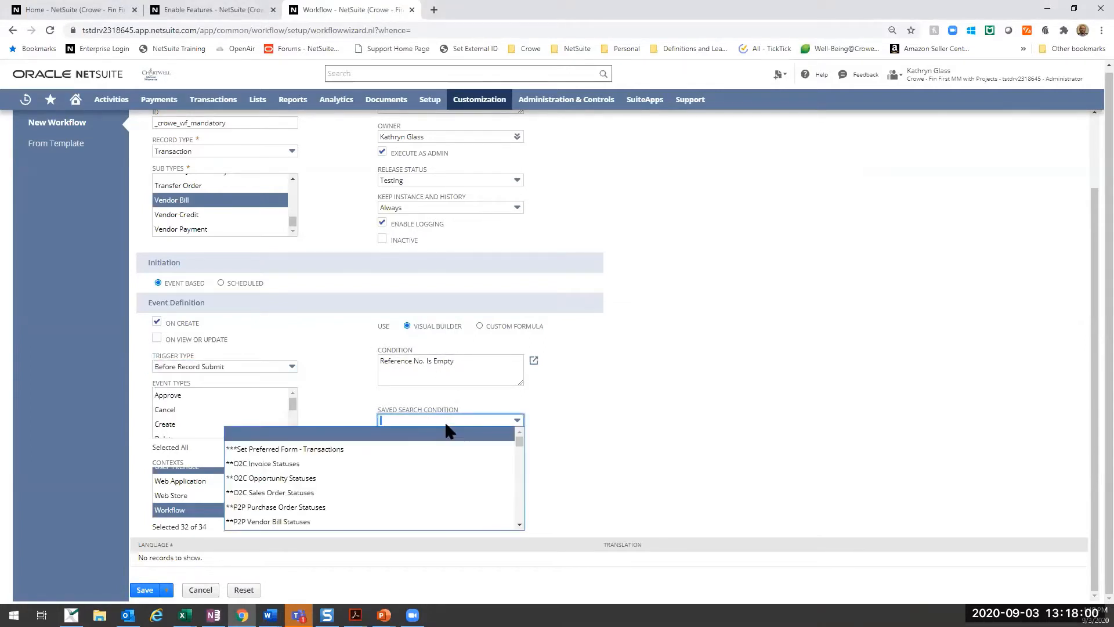
pyautogui.click(549, 406)
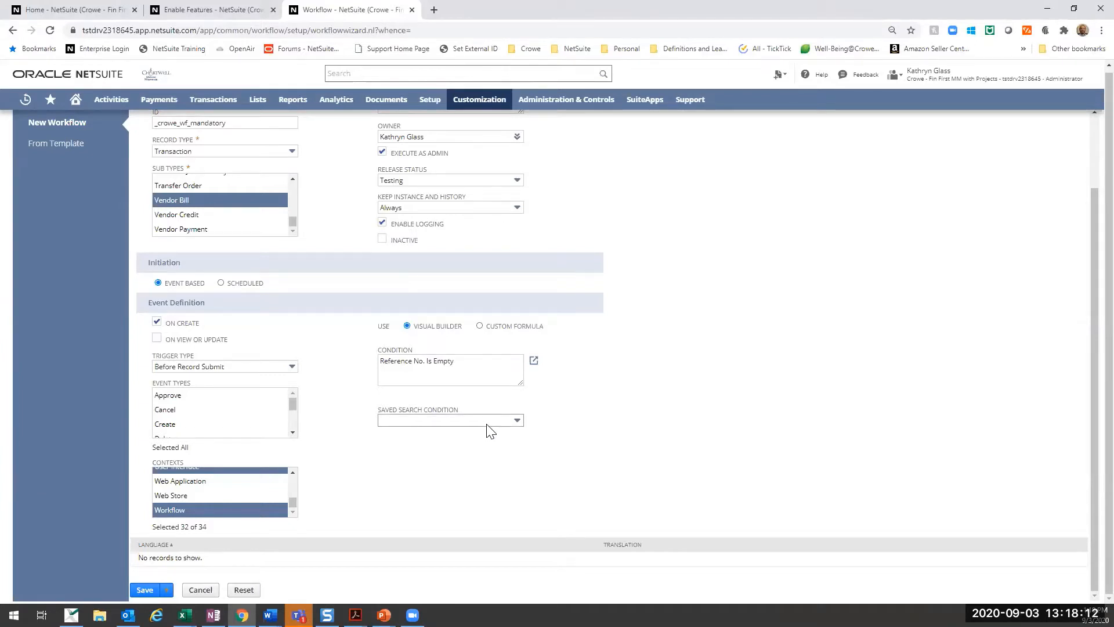
pyautogui.scroll(2, 490, 433)
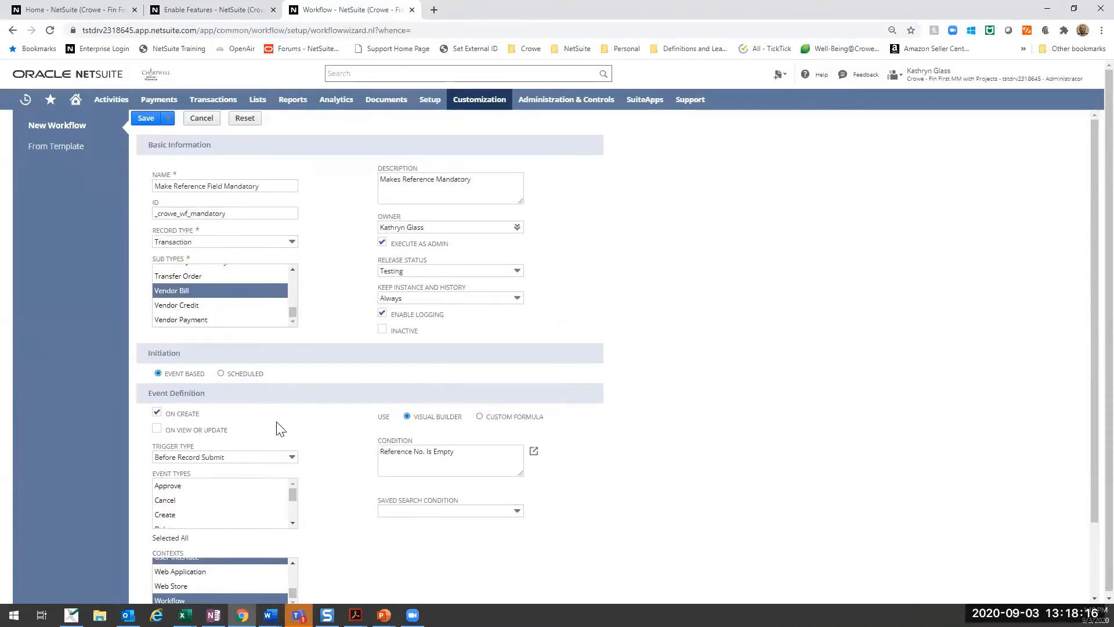
pyautogui.click(147, 119)
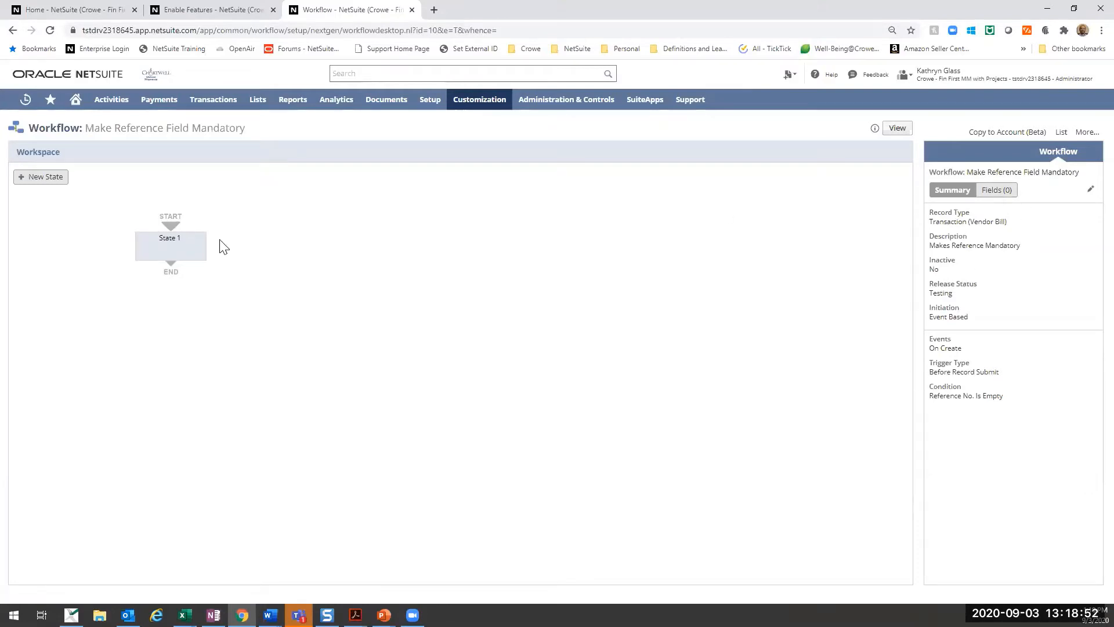
# - Open State 1 for editing, name it Make Field Mandatory and enter Description as its description
pyautogui.click(193, 243)
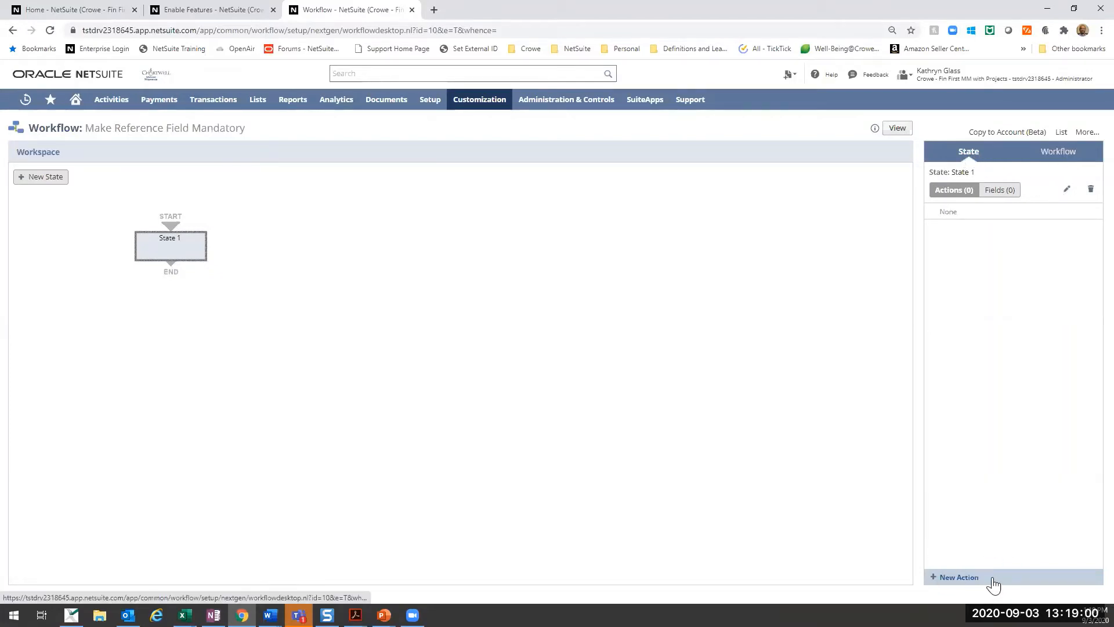
pyautogui.doubleClick(171, 246)
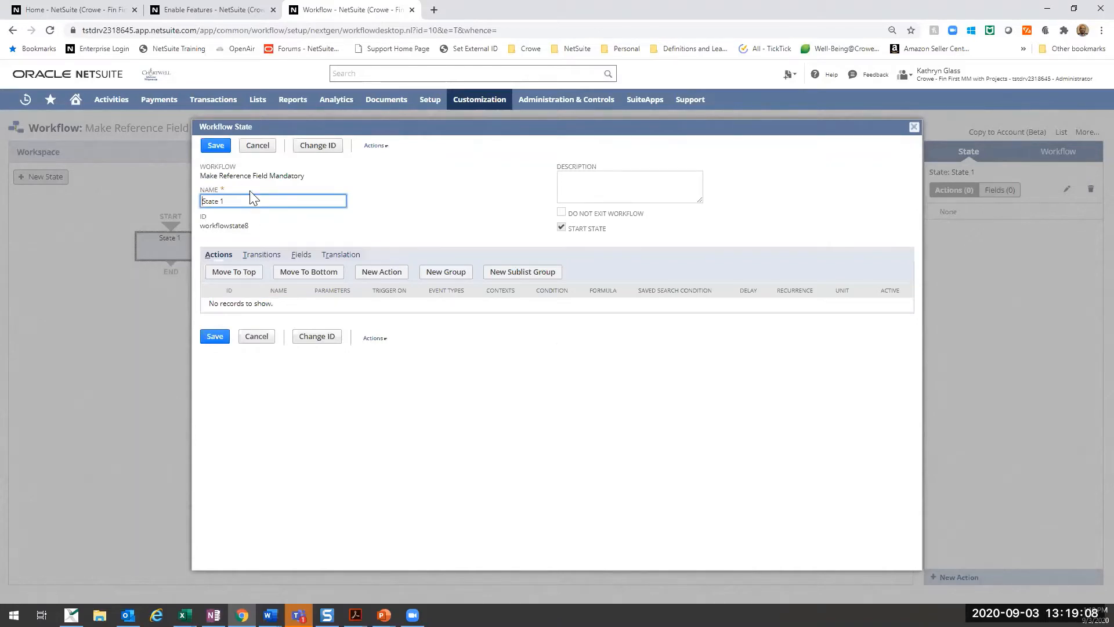
pyautogui.doubleClick(240, 201)
pyautogui.hotkey('ctrl', 'a')
pyautogui.write('Mqke F')
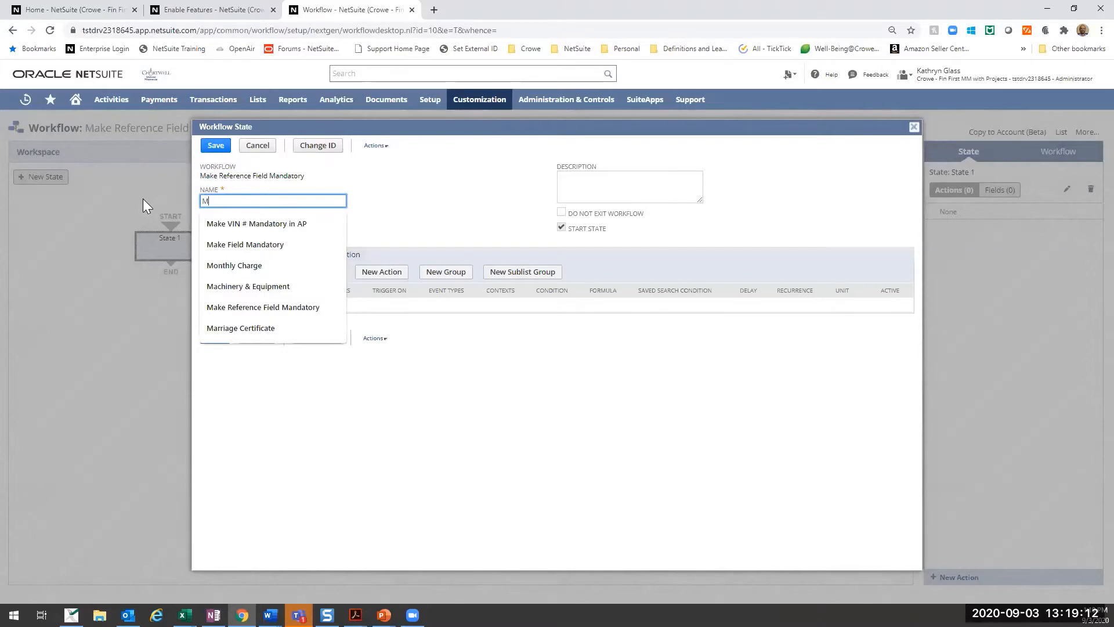
pyautogui.press('Down')
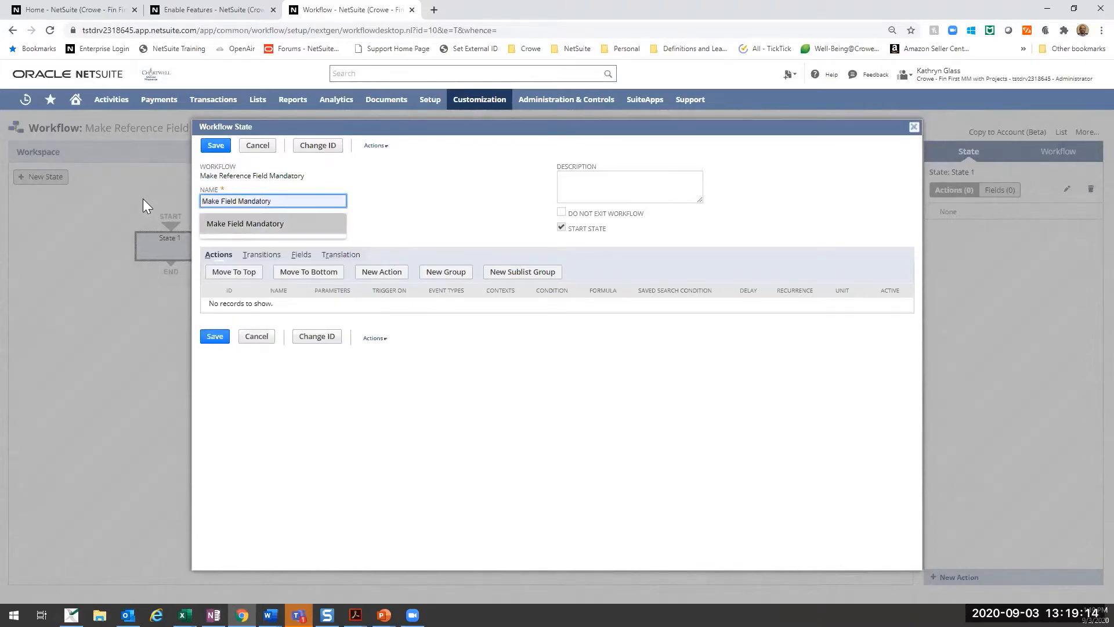
pyautogui.press('Tab')
pyautogui.write('Des')
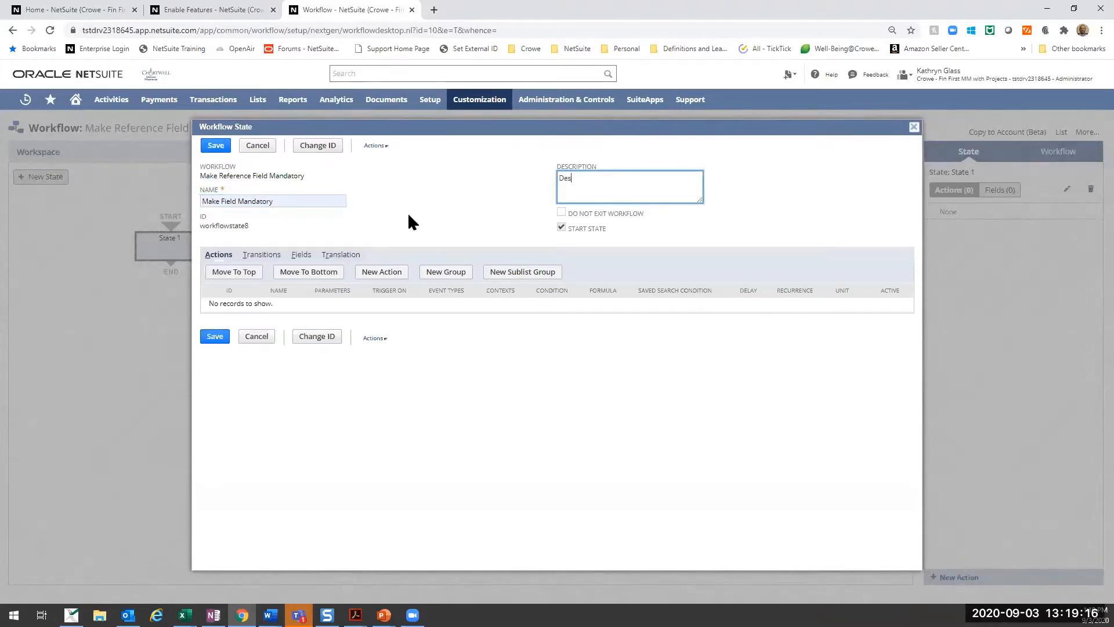
pyautogui.write('cription')
pyautogui.press('Tab')
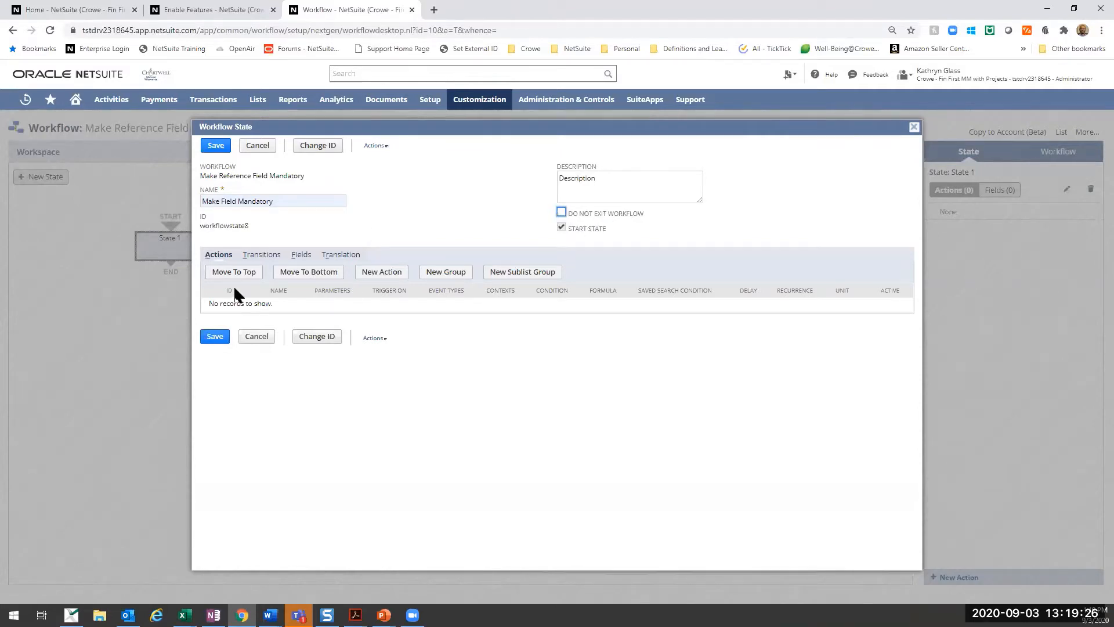
# - Review the state's transitions, fields and translation settings, and save the state
pyautogui.click(261, 257)
pyautogui.click(303, 258)
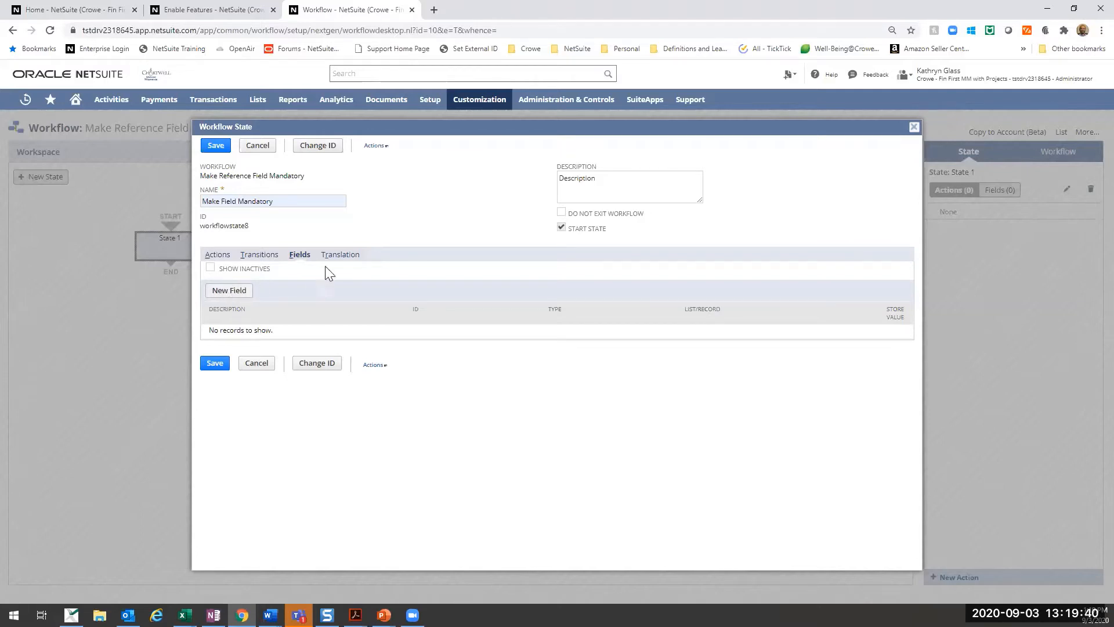
pyautogui.click(341, 257)
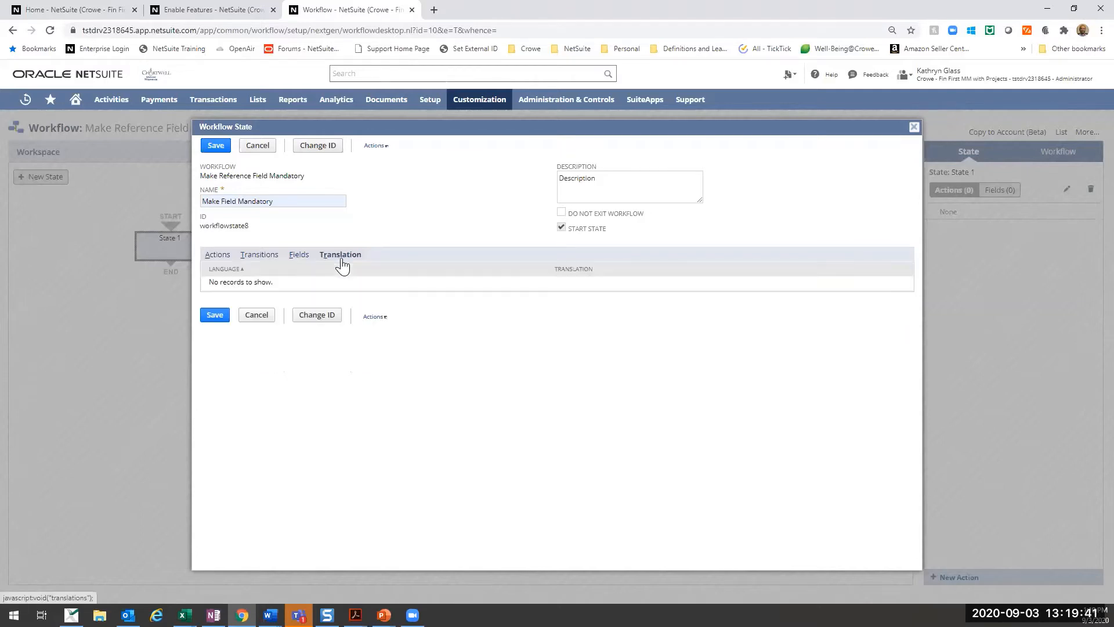
pyautogui.click(216, 146)
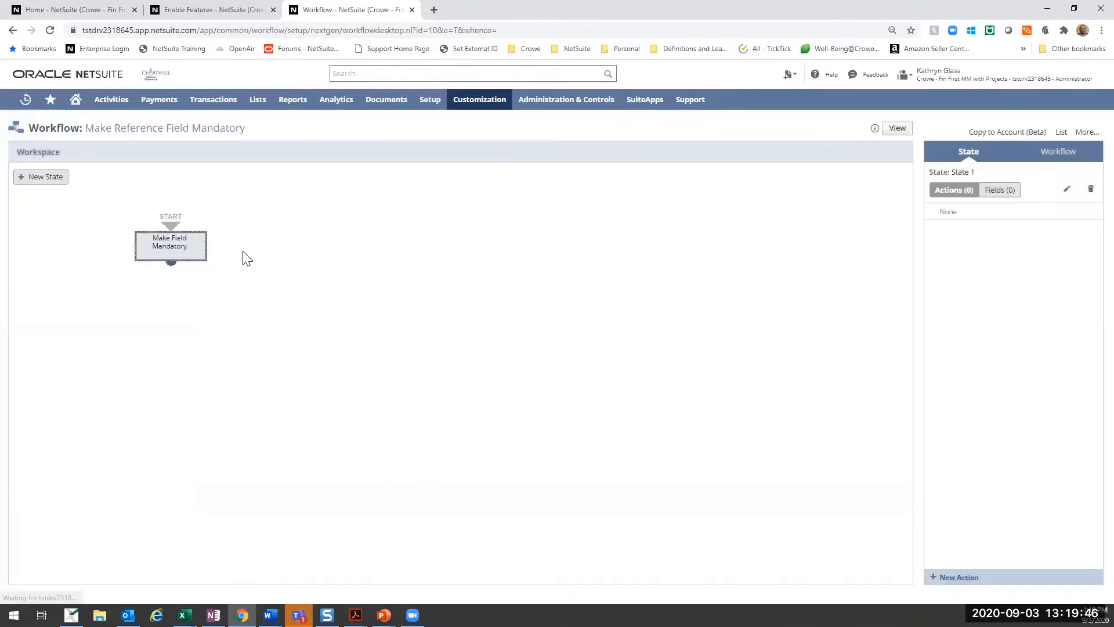
# - Start a new action of type Set Field Mandatory in the Make Field Mandatory state
pyautogui.click(957, 577)
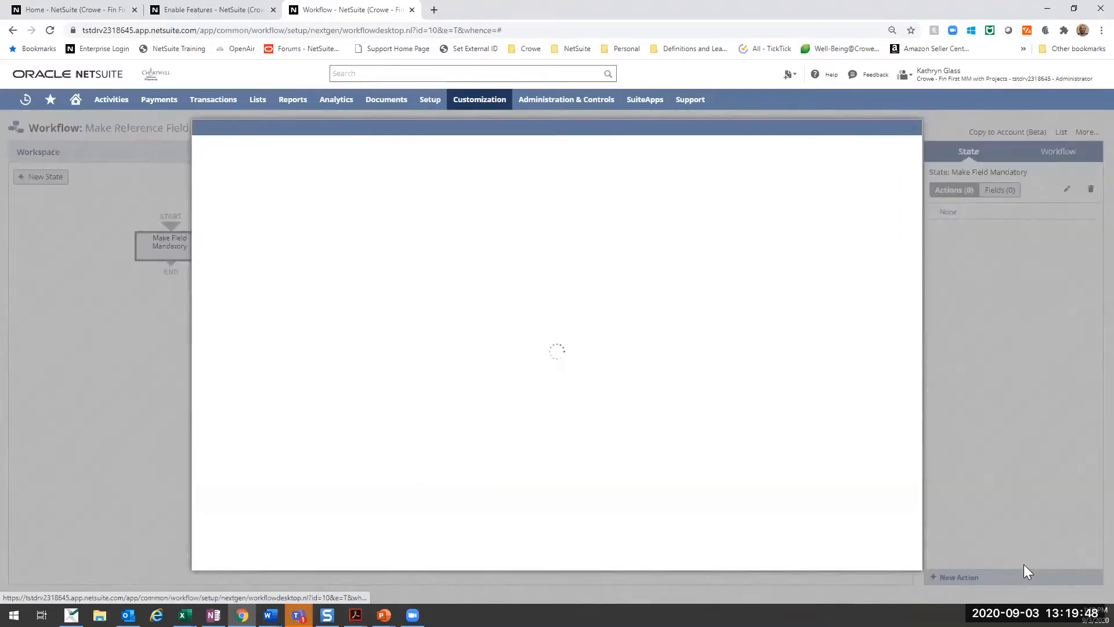
pyautogui.moveTo(533, 124); pyautogui.dragTo(602, 122)
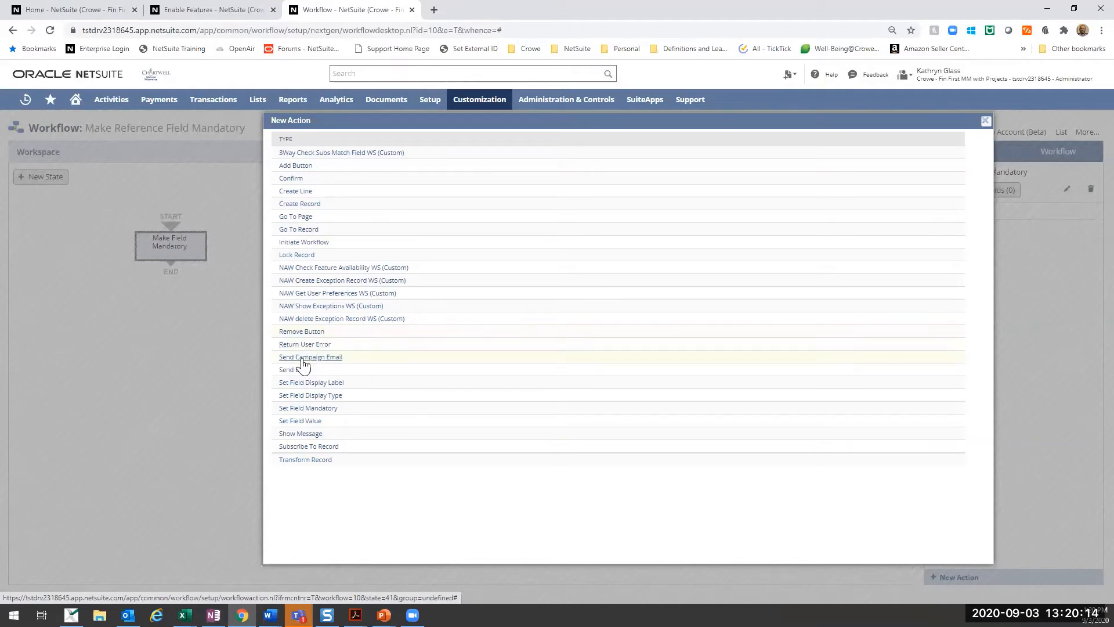
pyautogui.click(309, 409)
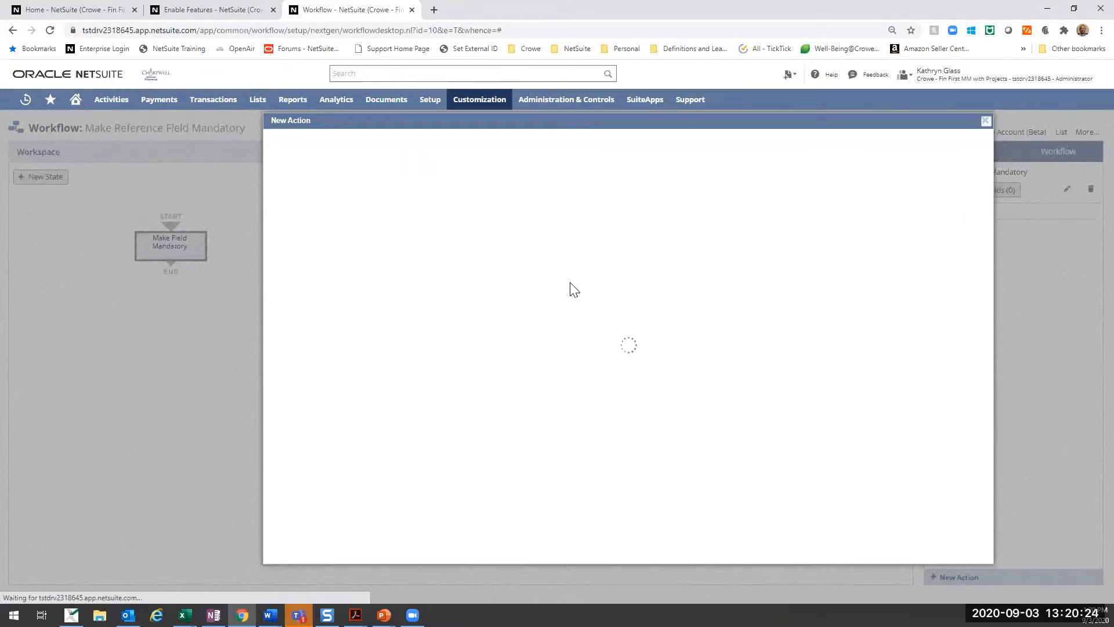
# - Set the action's ID to _crowe_fieldmandatory and leave its Insert Before setting blank
pyautogui.click(378, 273)
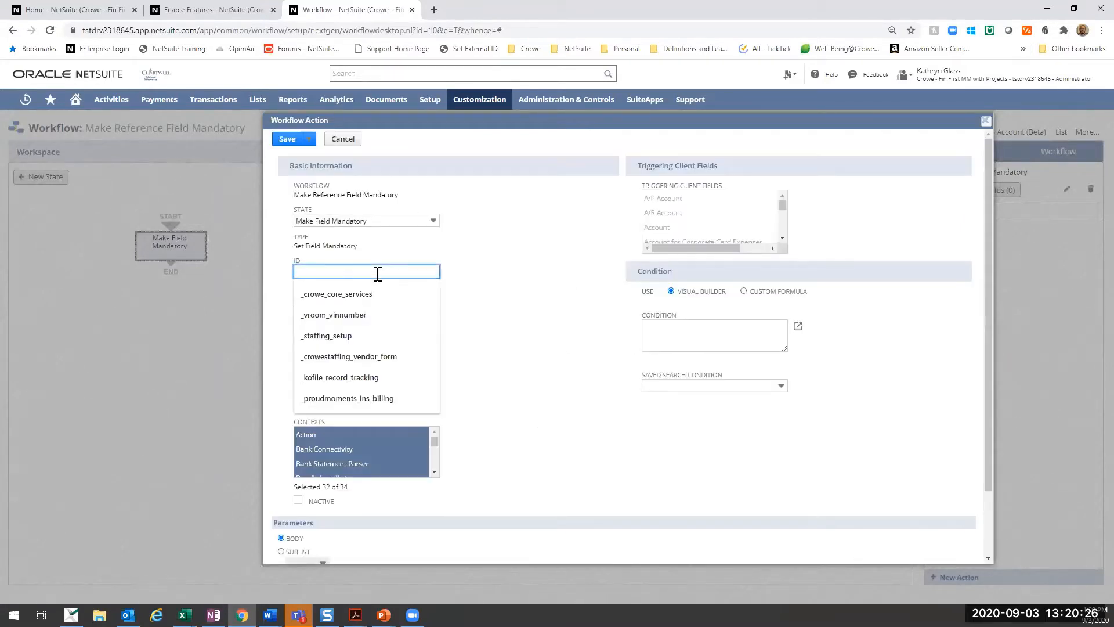
pyautogui.write('_crowe_')
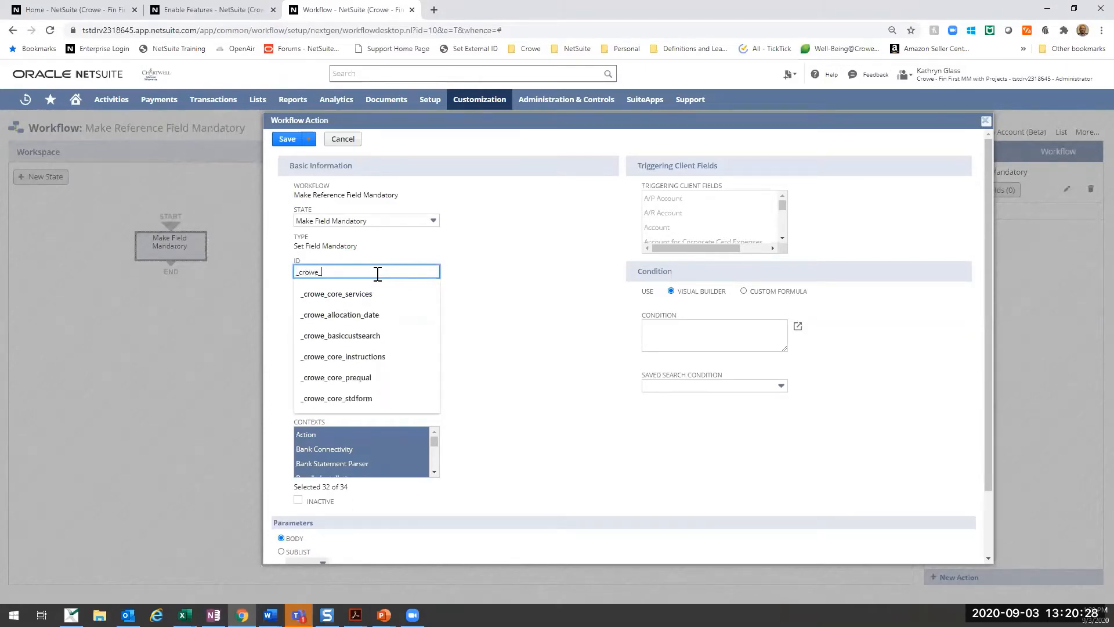
pyautogui.write('fieldma')
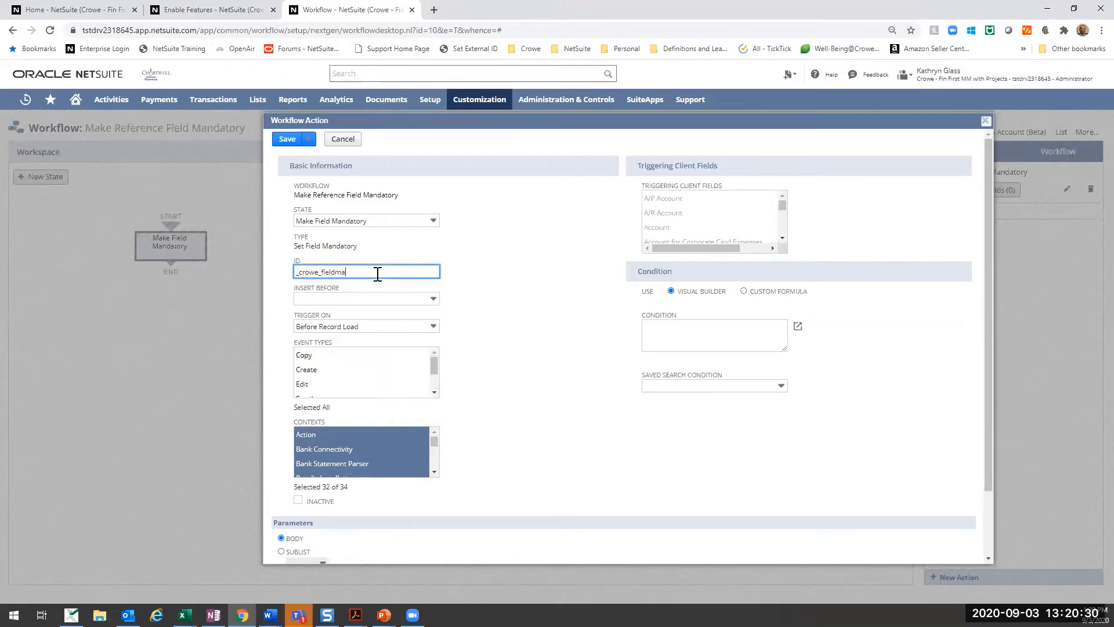
pyautogui.write('ndatory')
pyautogui.press('Tab')
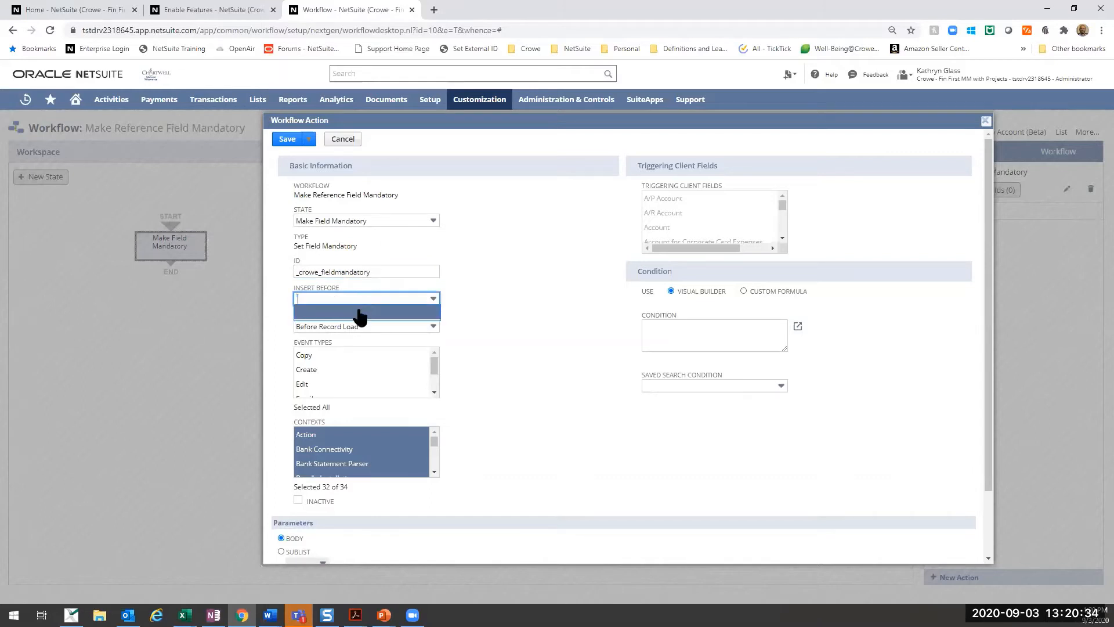
pyautogui.click(519, 268)
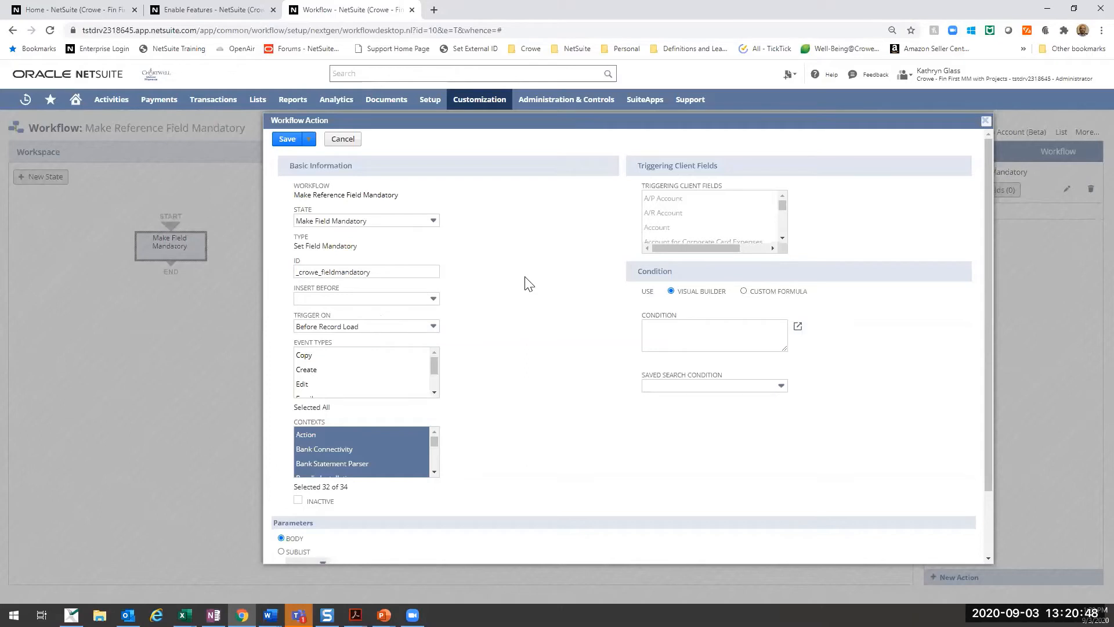
# - Set the action to trigger on Before Record Load and look over its event types and contexts
pyautogui.click(394, 329)
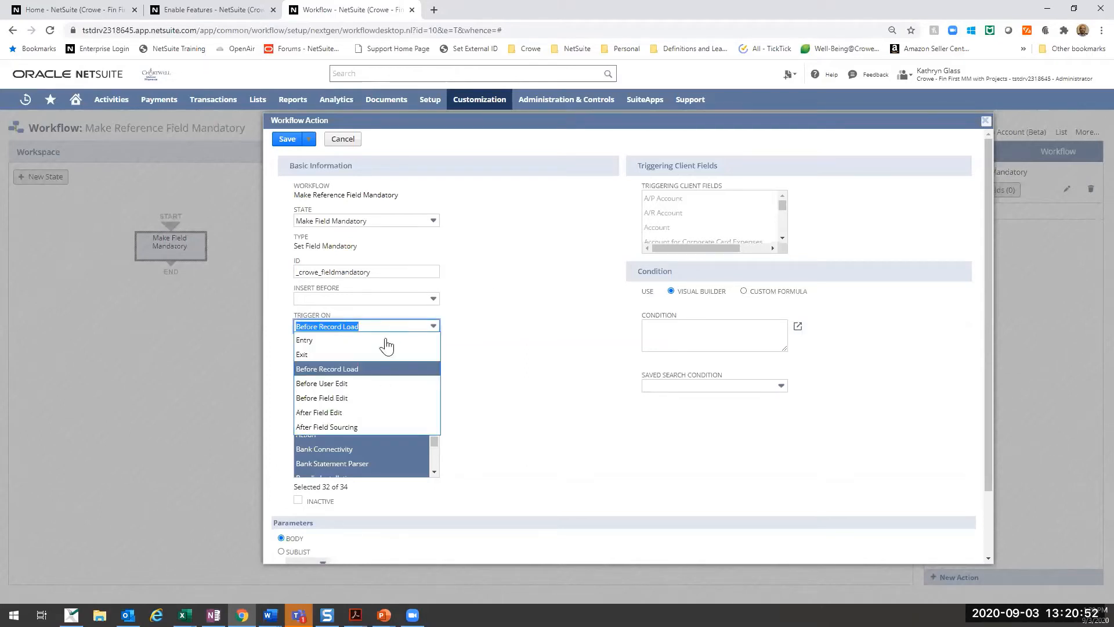
pyautogui.click(366, 370)
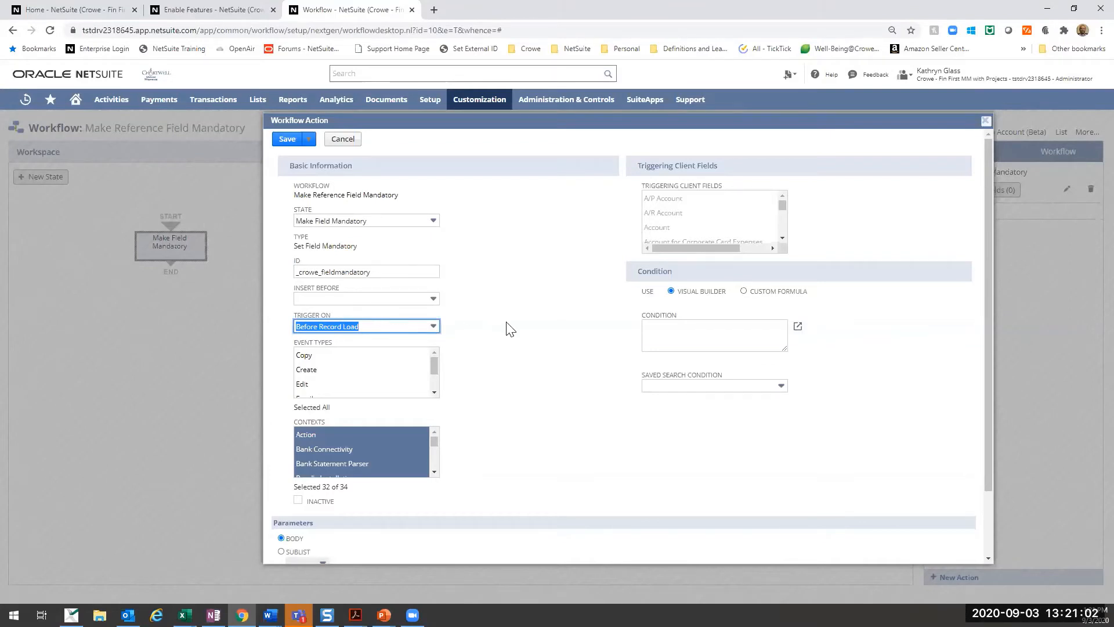
pyautogui.scroll(-2, 515, 350)
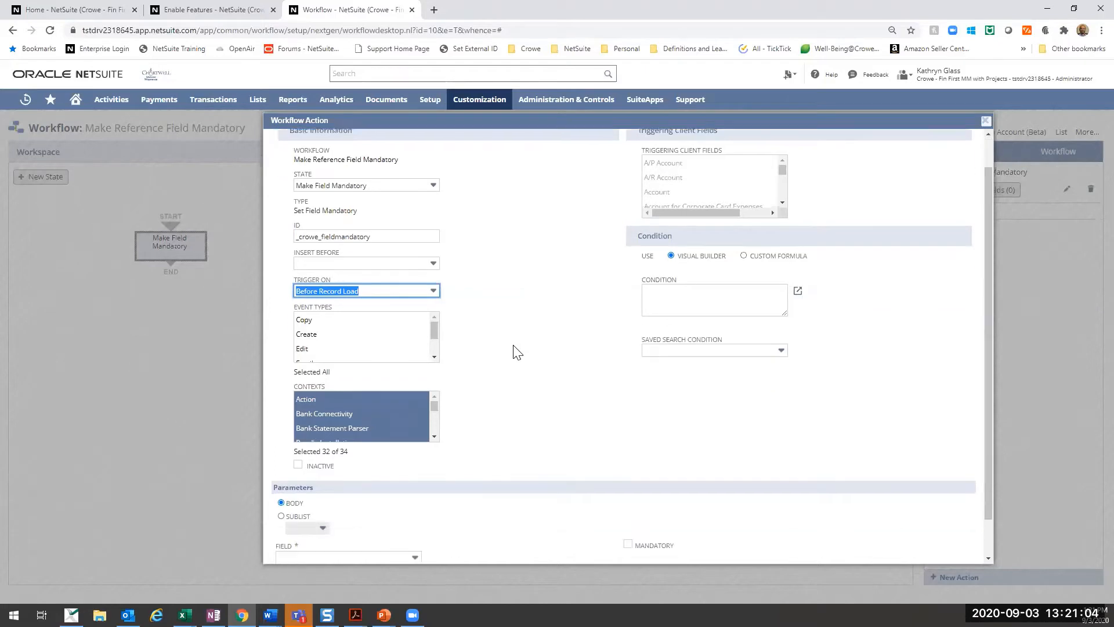
pyautogui.scroll(-10, 429, 372)
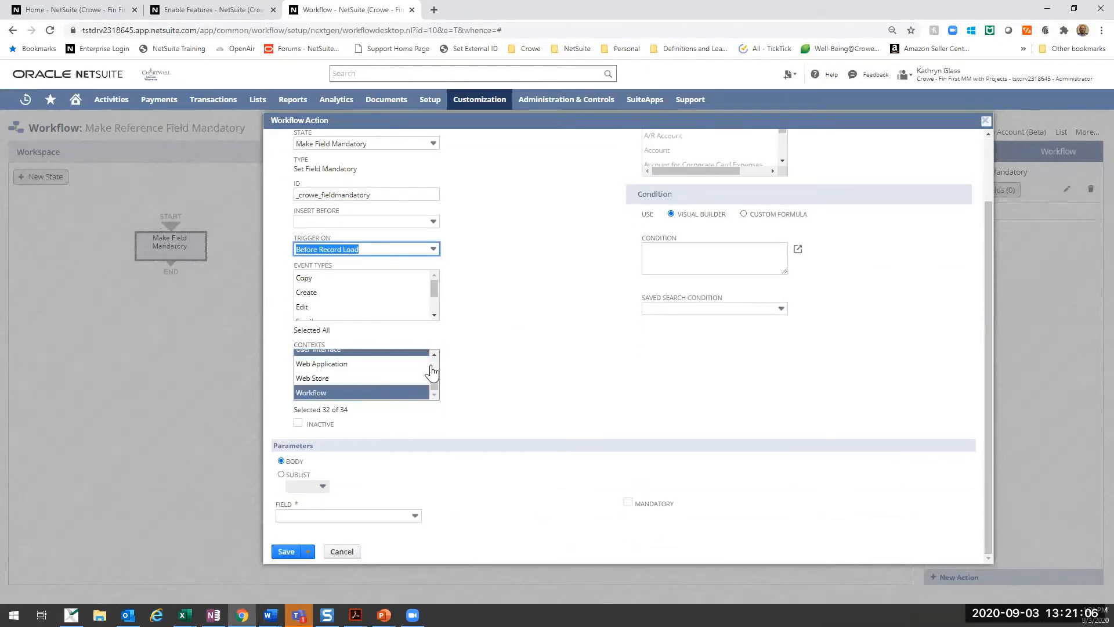
pyautogui.scroll(2, 502, 319)
pyautogui.scroll(-2, 361, 456)
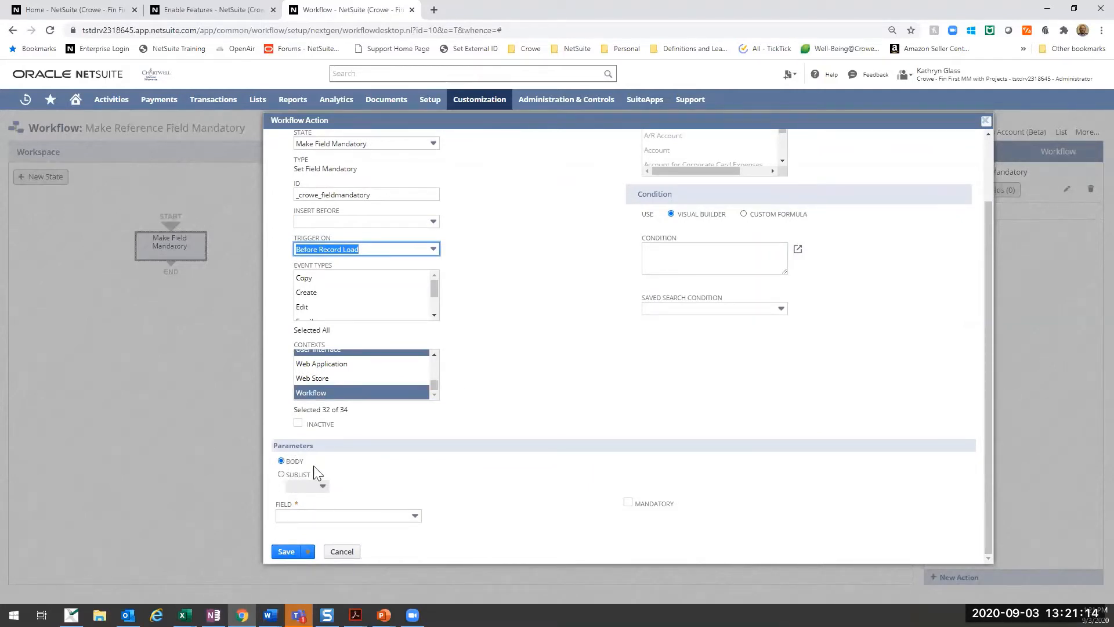
# - Try the Sublist parameter with Items for the action, and switch back to Body
pyautogui.click(282, 474)
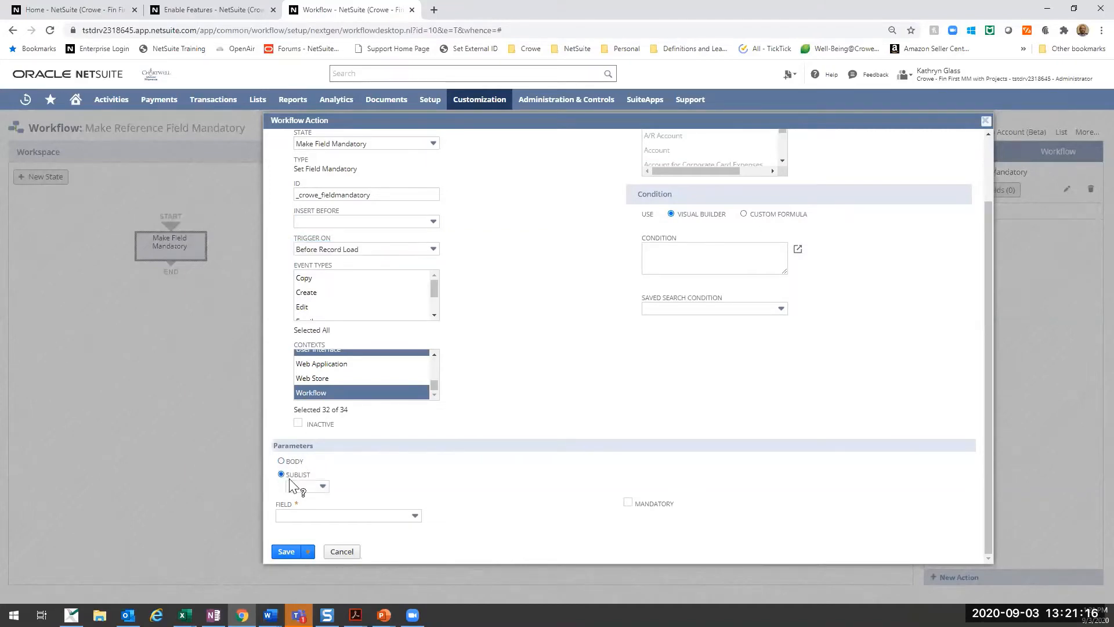
pyautogui.click(306, 486)
pyautogui.click(299, 512)
pyautogui.click(280, 461)
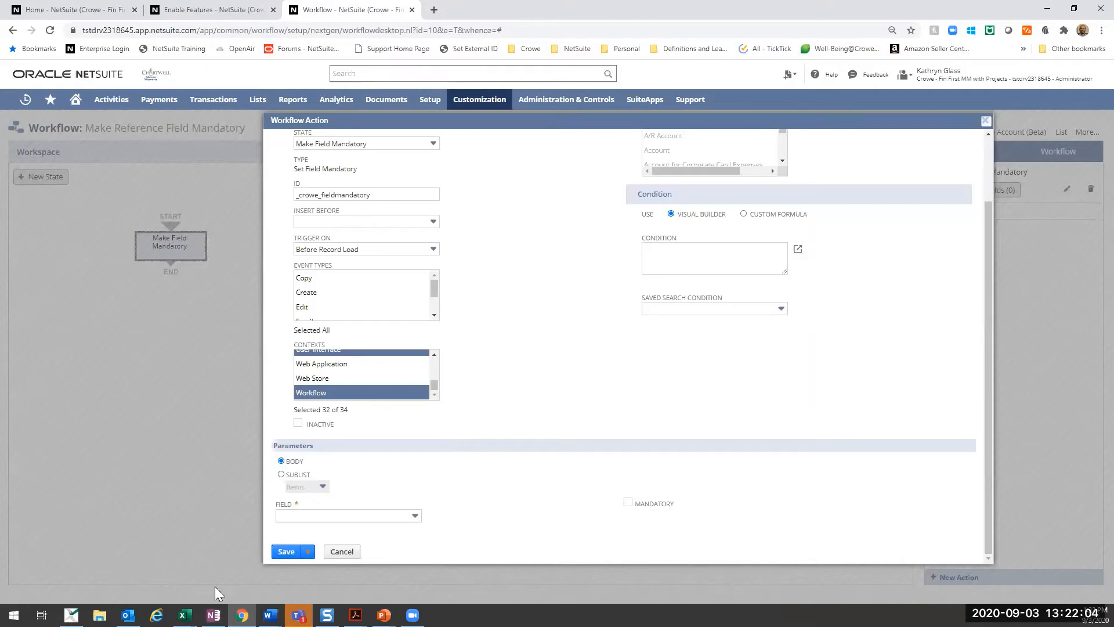
# - Choose Reference No. as the body field the action applies to
pyautogui.click(323, 517)
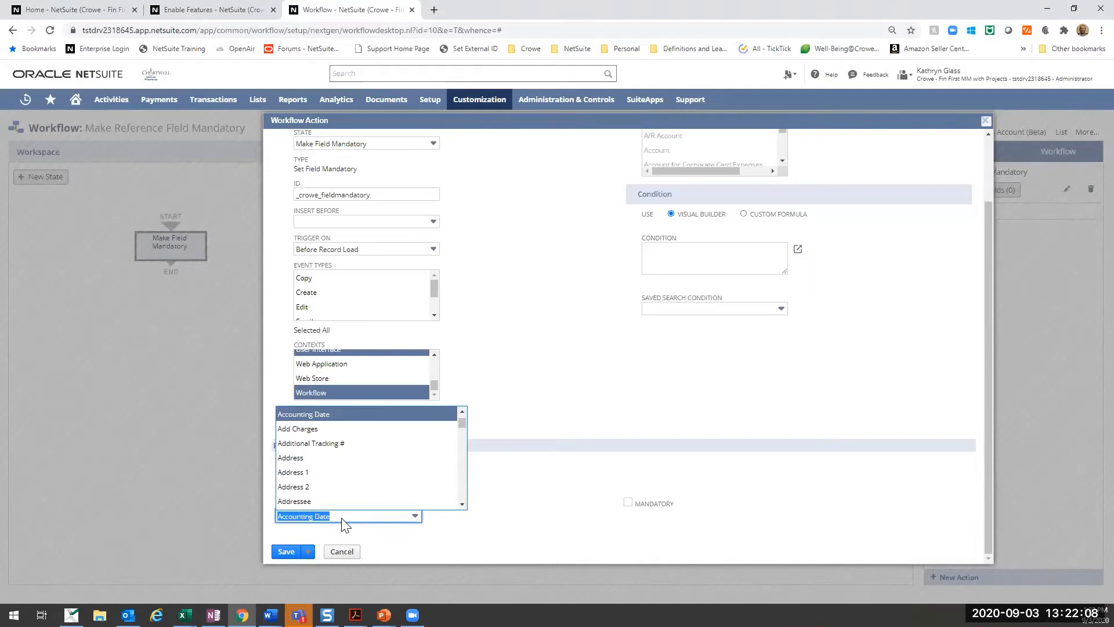
pyautogui.write('r')
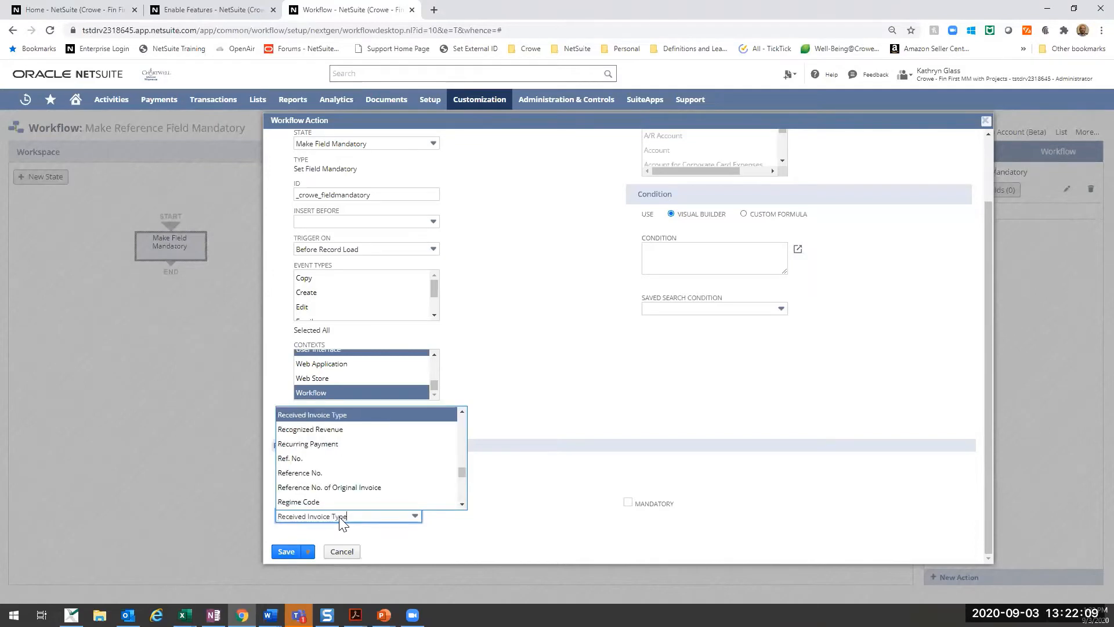
pyautogui.click(321, 473)
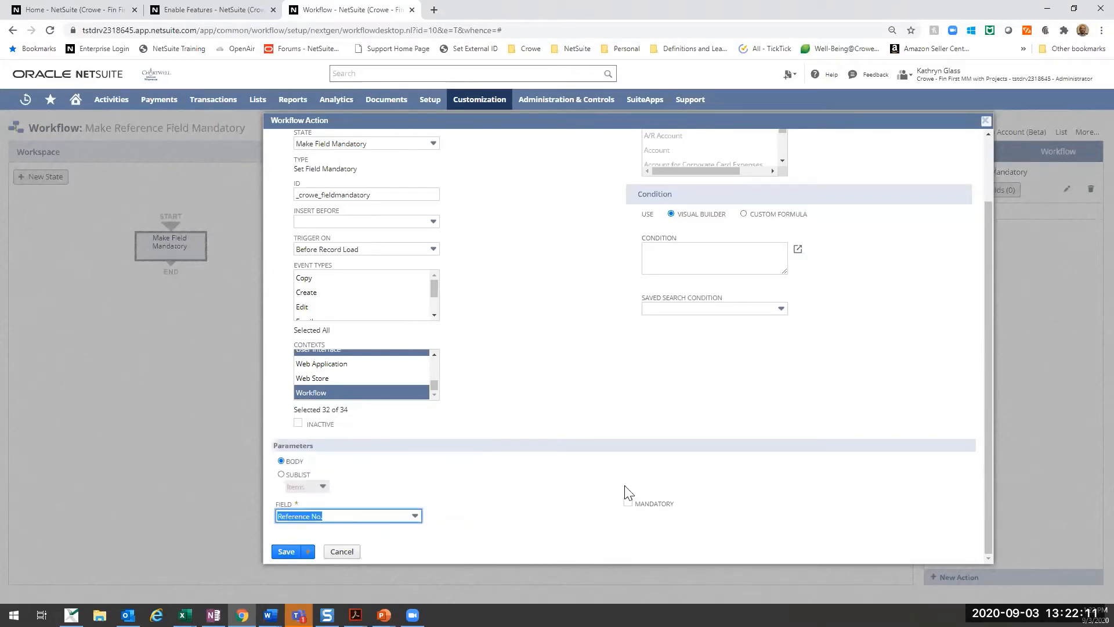
pyautogui.click(360, 518)
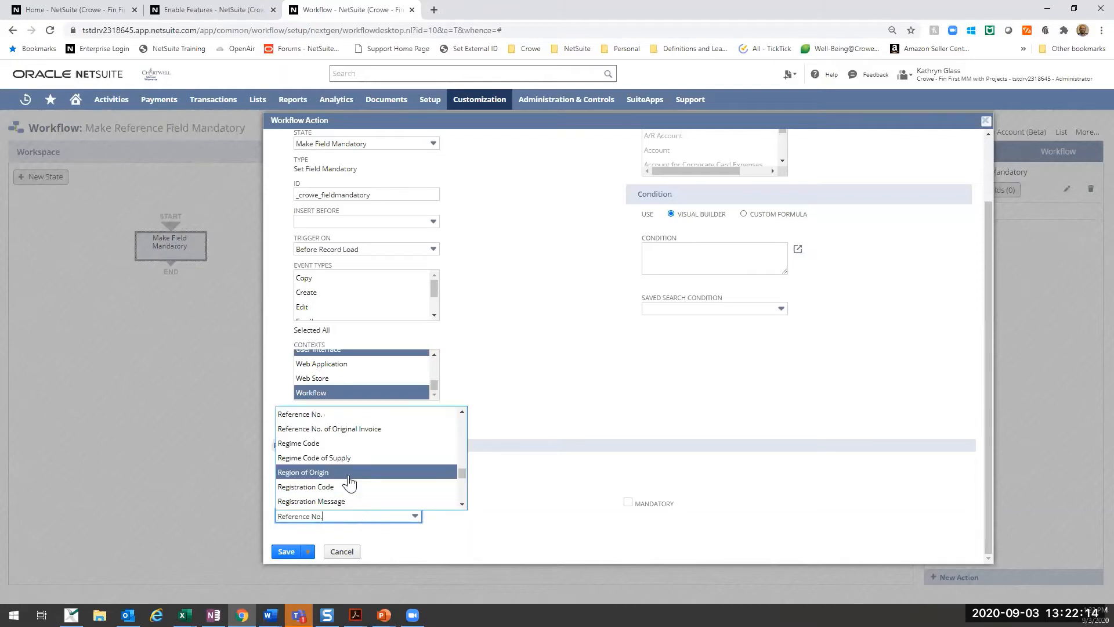
pyautogui.click(323, 414)
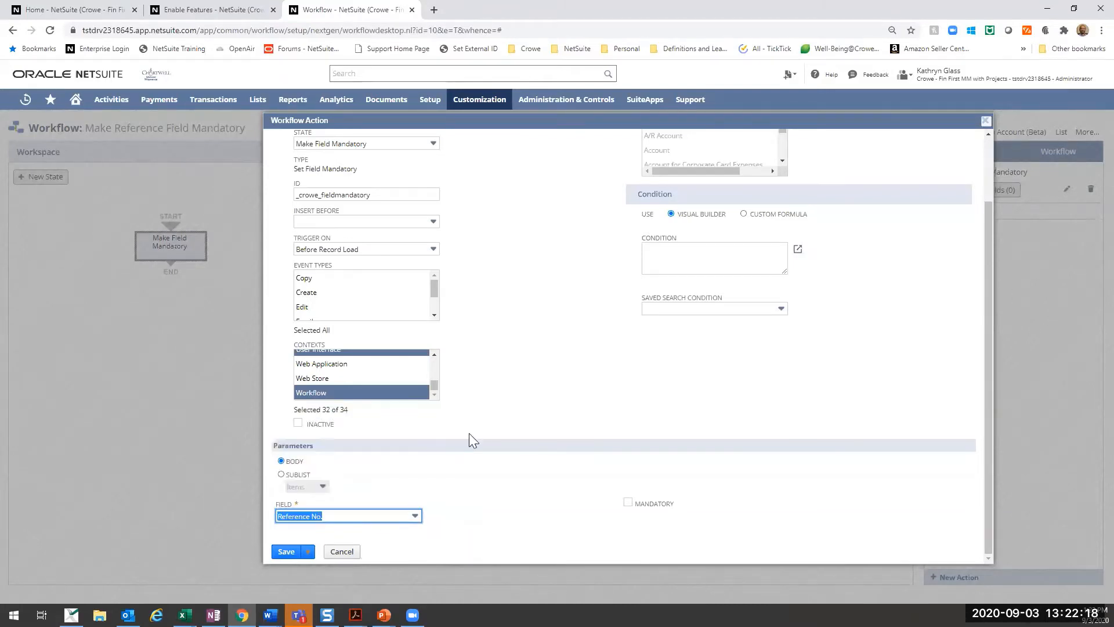
pyautogui.scroll(2, 487, 390)
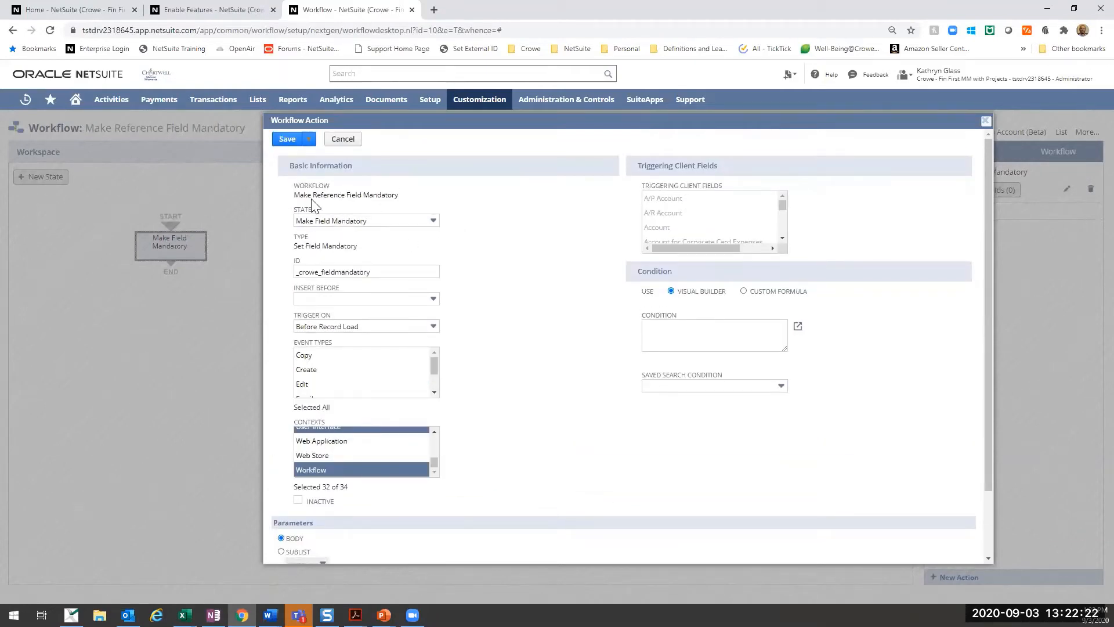
pyautogui.scroll(-3, 590, 420)
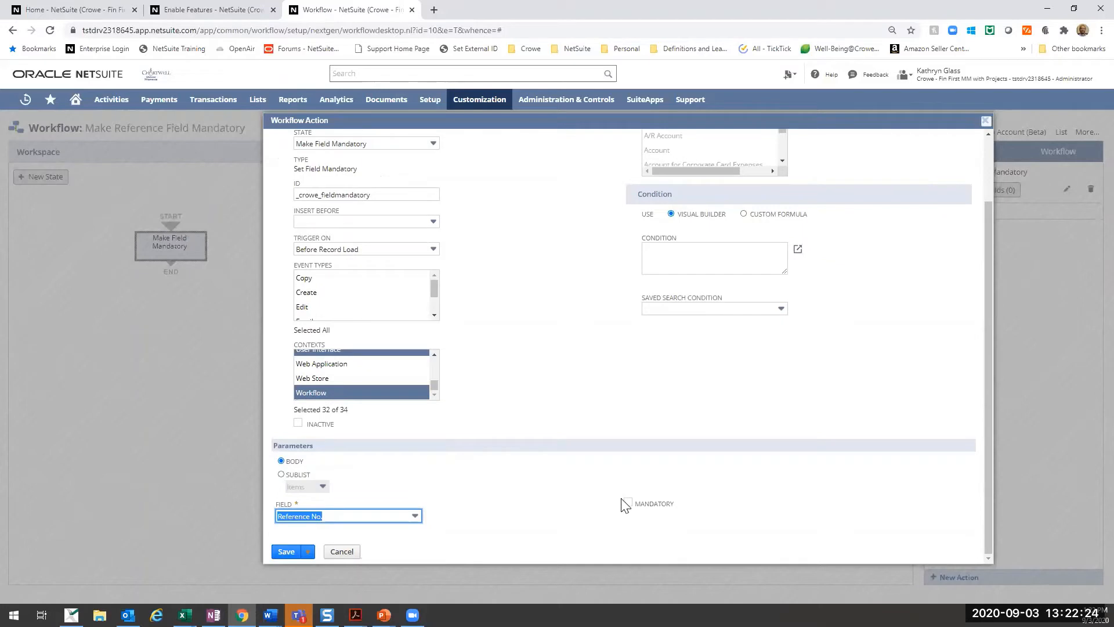
# - Mark the Reference No. field as mandatory in the action's parameters and look over the action's settings
pyautogui.click(627, 503)
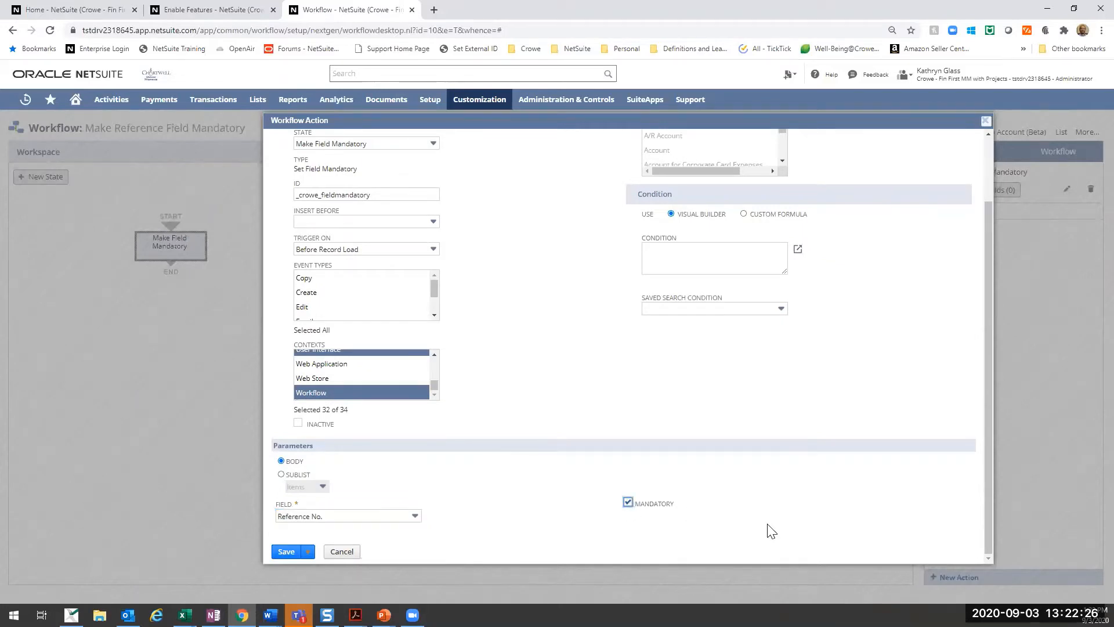
pyautogui.scroll(3, 769, 530)
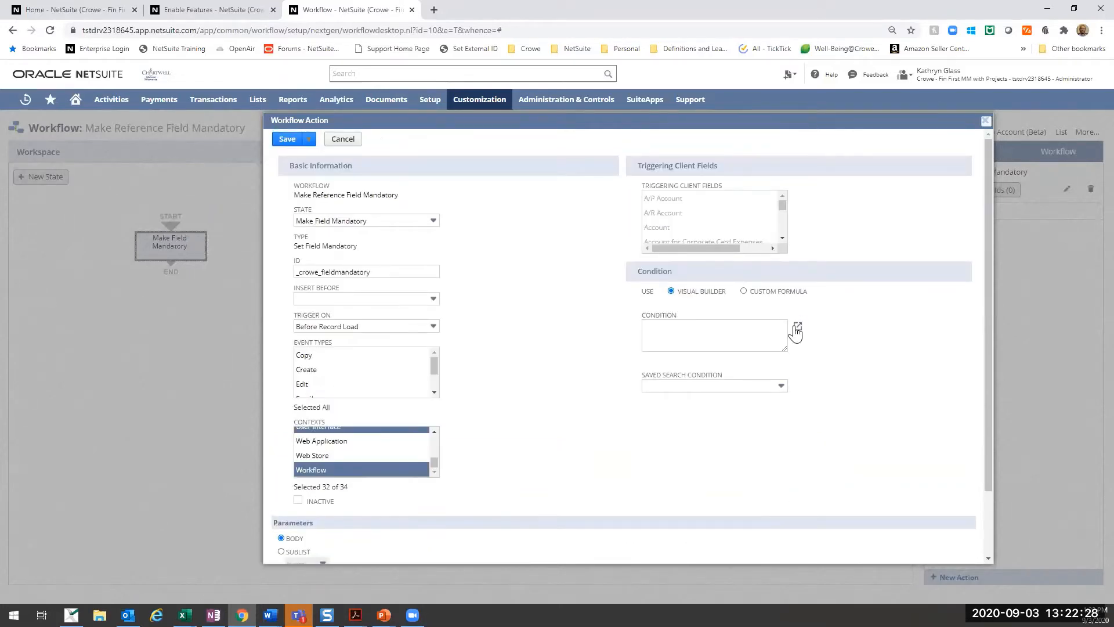
pyautogui.scroll(-2, 600, 441)
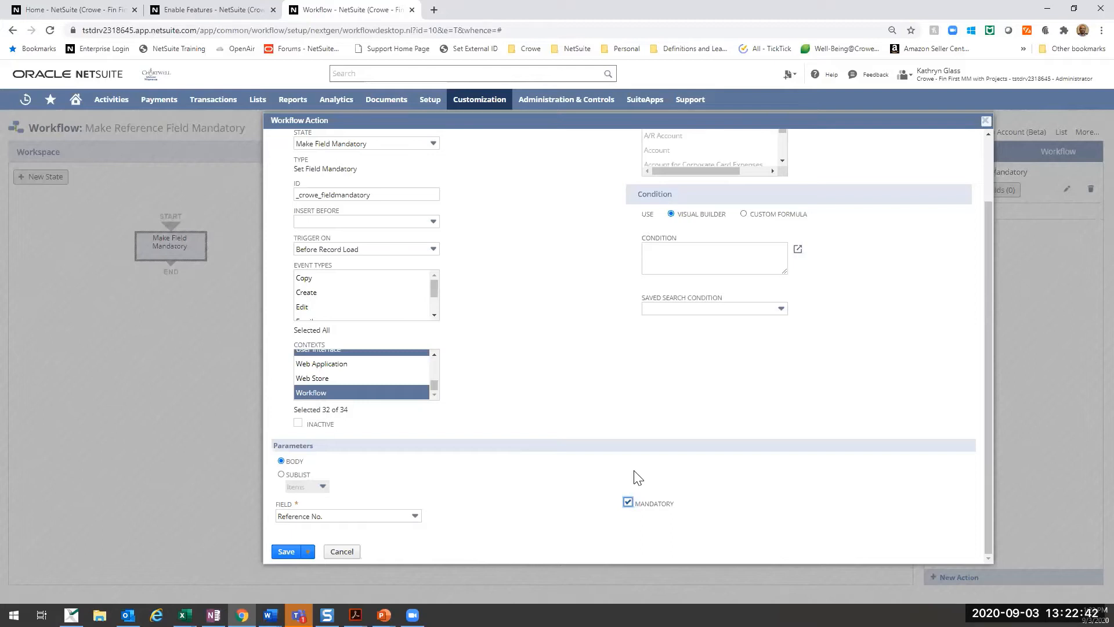
pyautogui.scroll(3, 643, 458)
pyautogui.scroll(-3, 643, 459)
pyautogui.scroll(1, 643, 457)
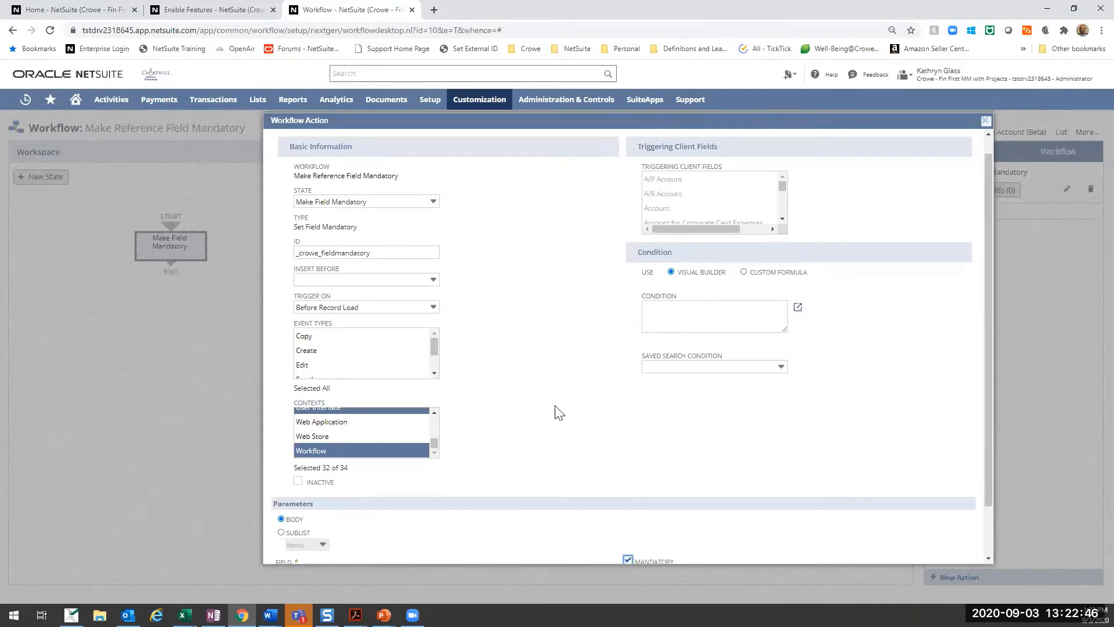
pyautogui.scroll(-1, 561, 412)
pyautogui.scroll(1, 552, 485)
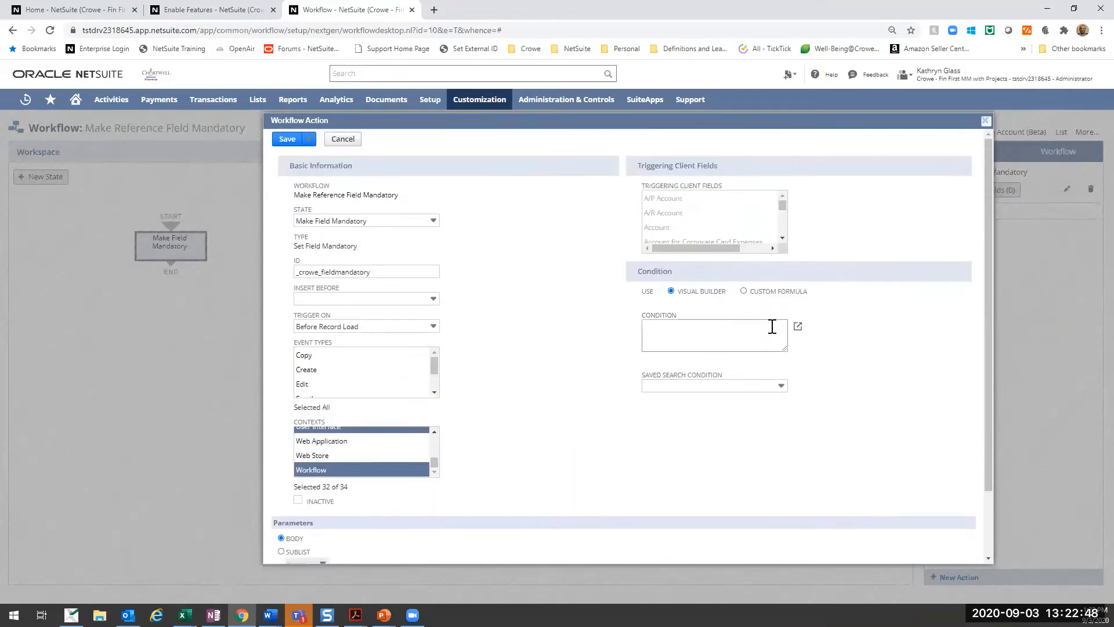
# - Try a visual builder condition for the action where Approval Status is any of Pending Approval, and discard it
pyautogui.click(798, 326)
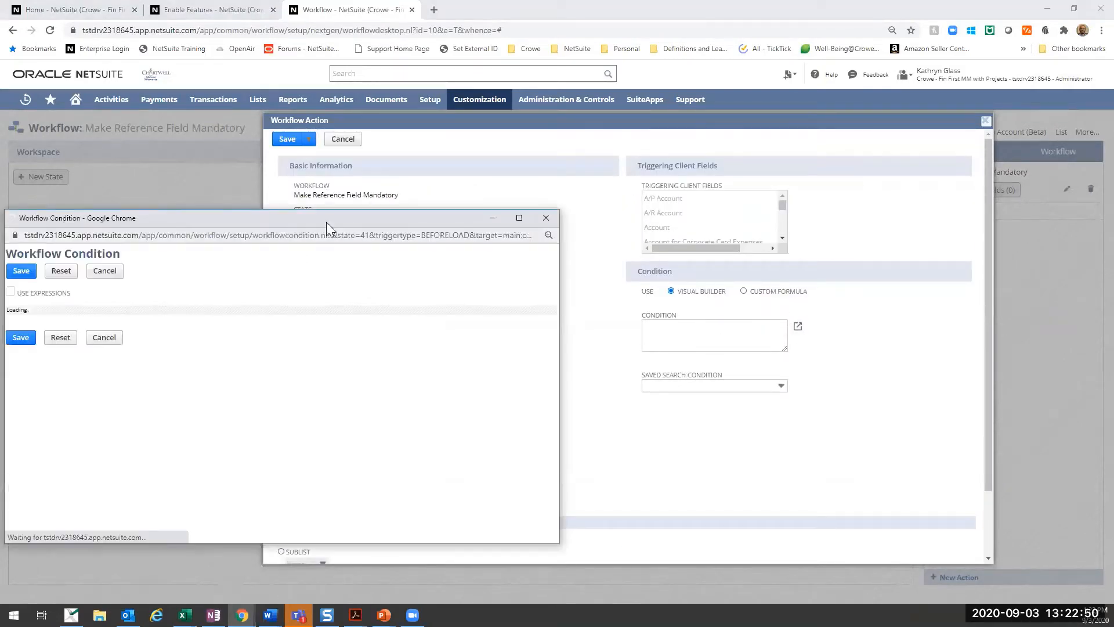
pyautogui.click(320, 315)
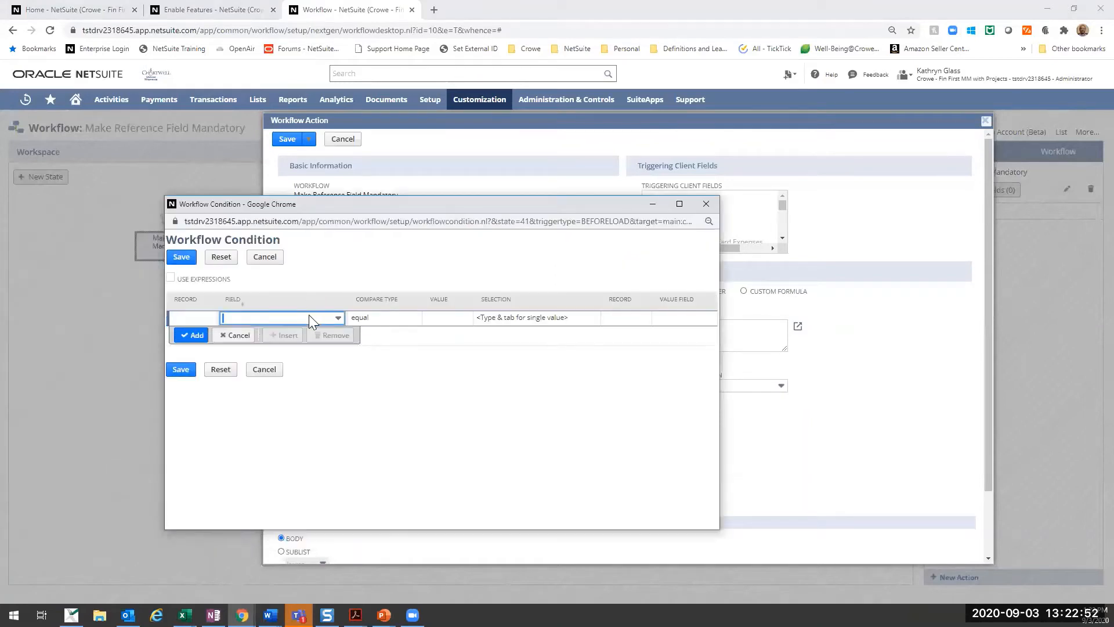
pyautogui.click(309, 314)
pyautogui.scroll(-4, 296, 391)
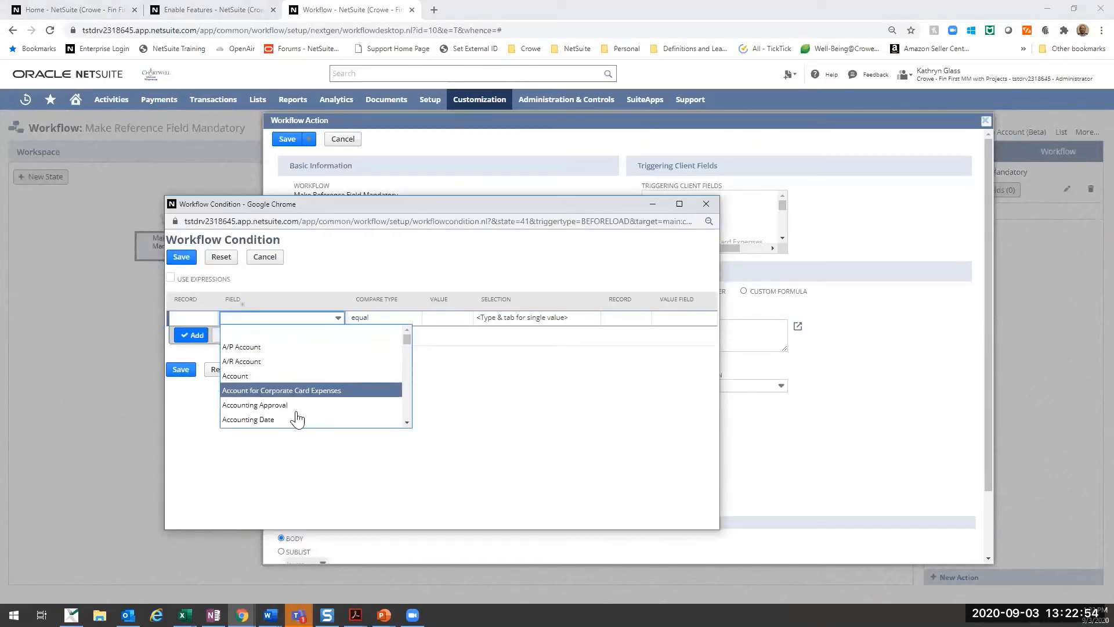
pyautogui.scroll(-5, 296, 418)
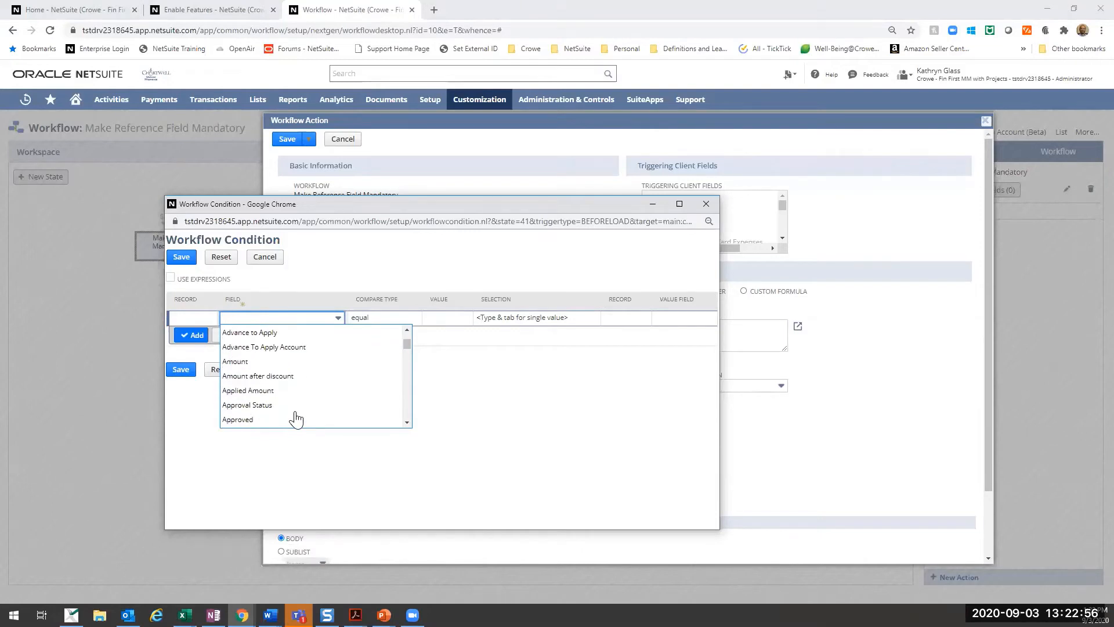
pyautogui.scroll(2, 294, 417)
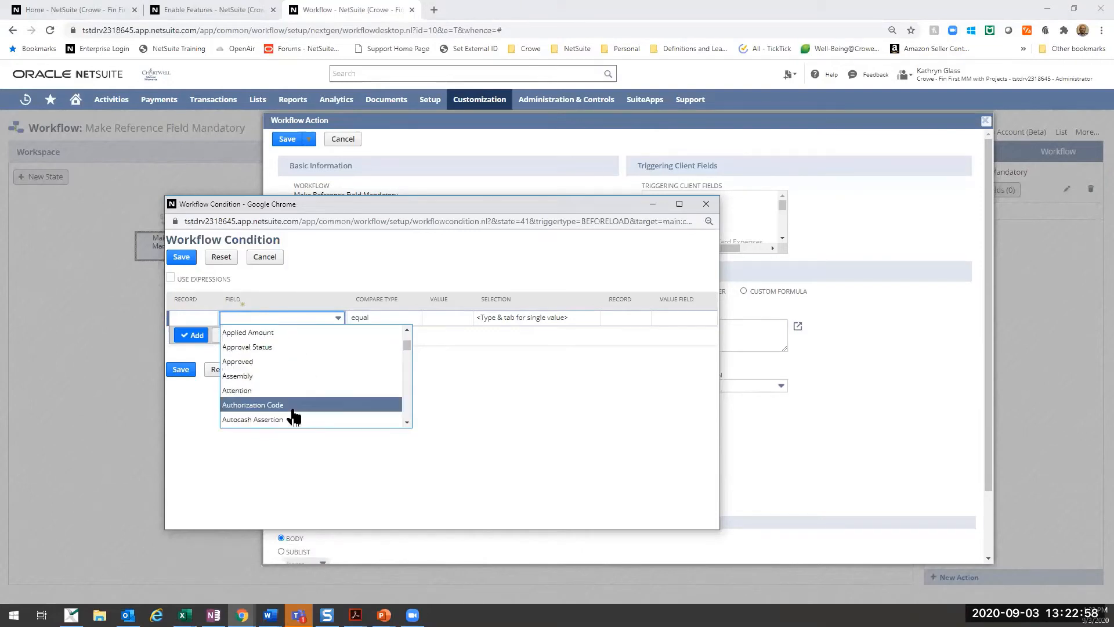
pyautogui.click(300, 347)
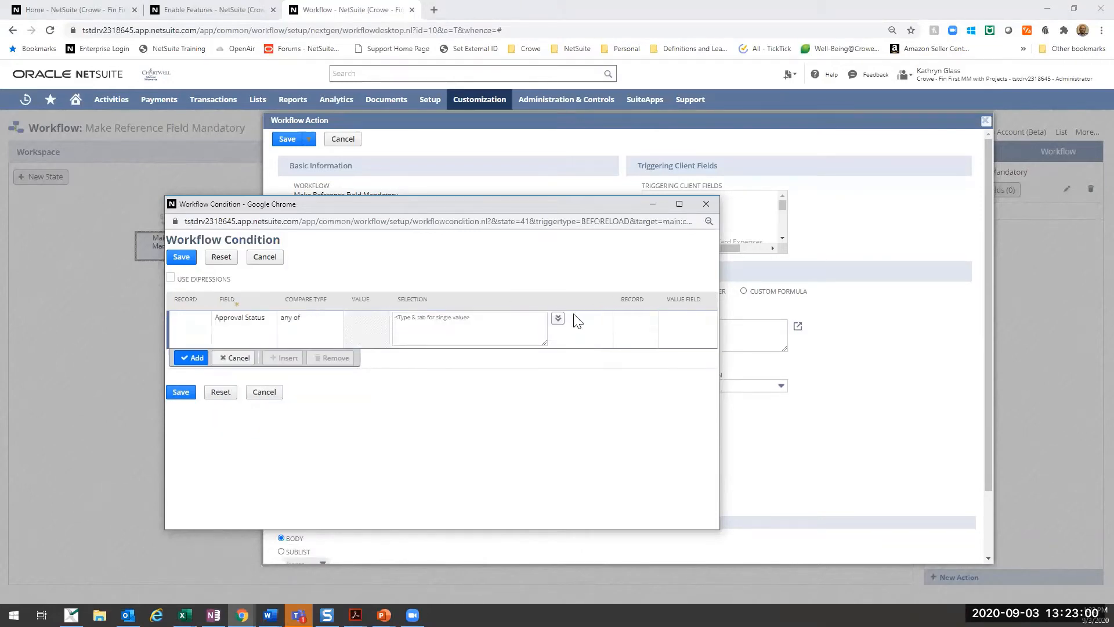
pyautogui.click(558, 318)
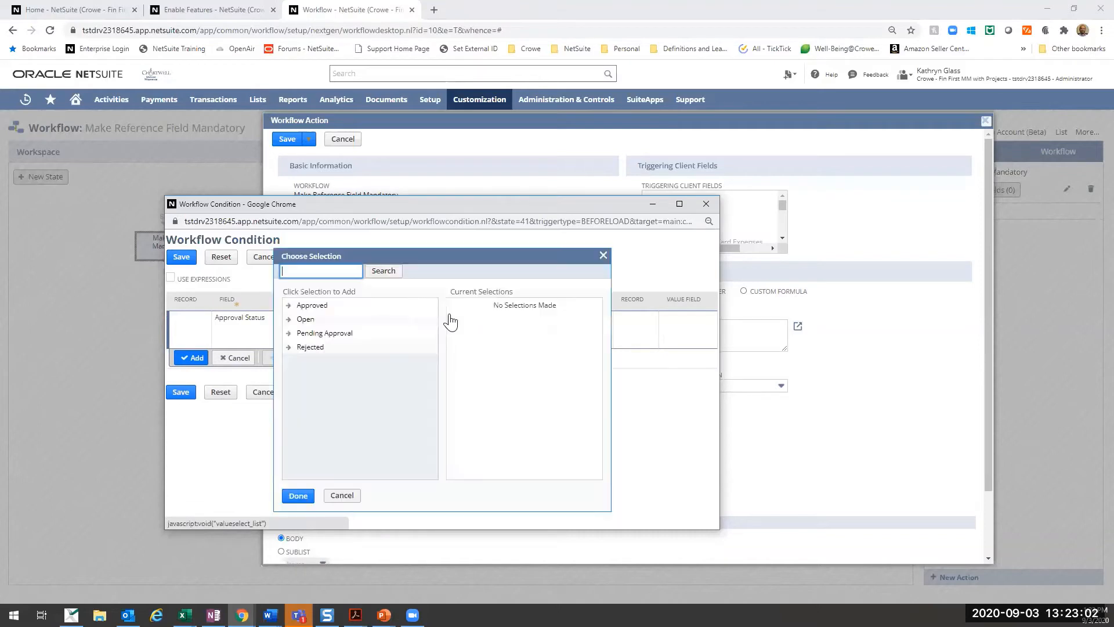
pyautogui.click(316, 335)
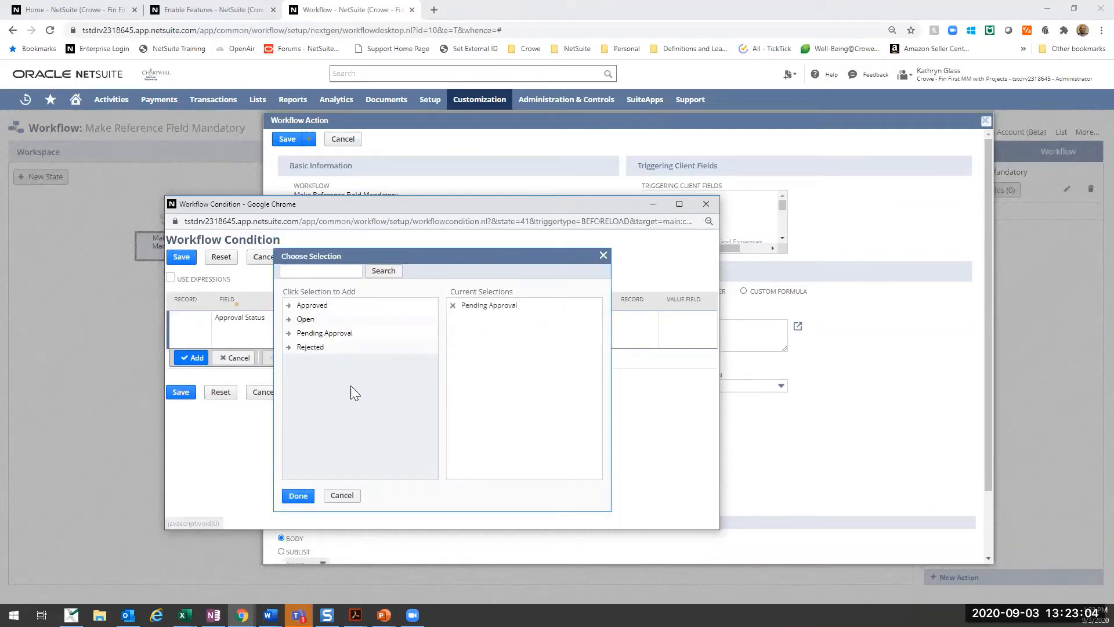
pyautogui.click(299, 495)
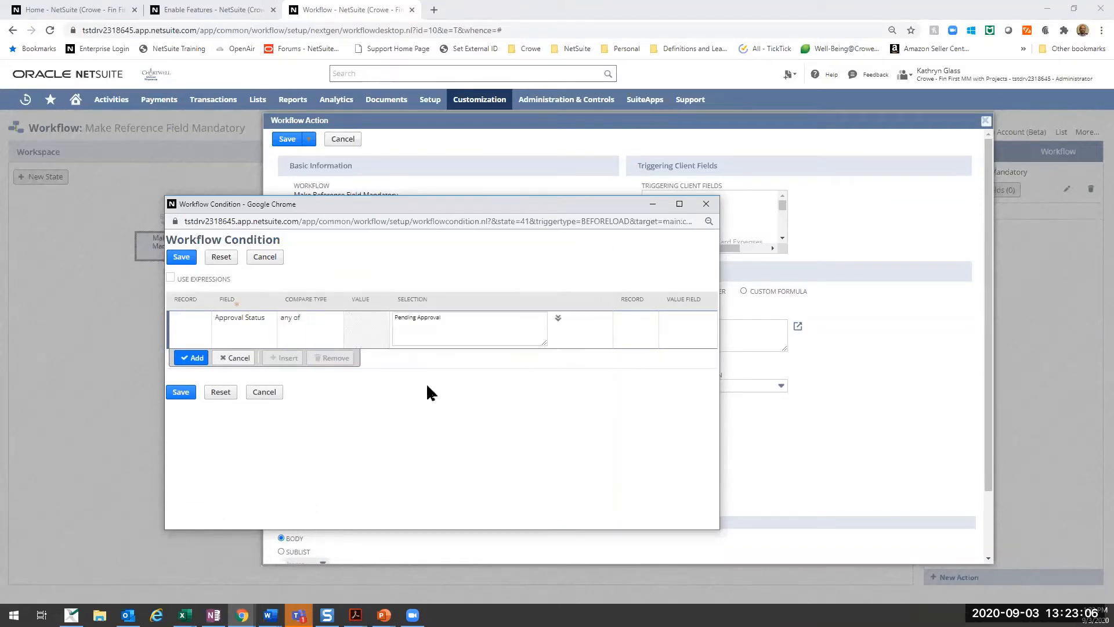
pyautogui.click(264, 258)
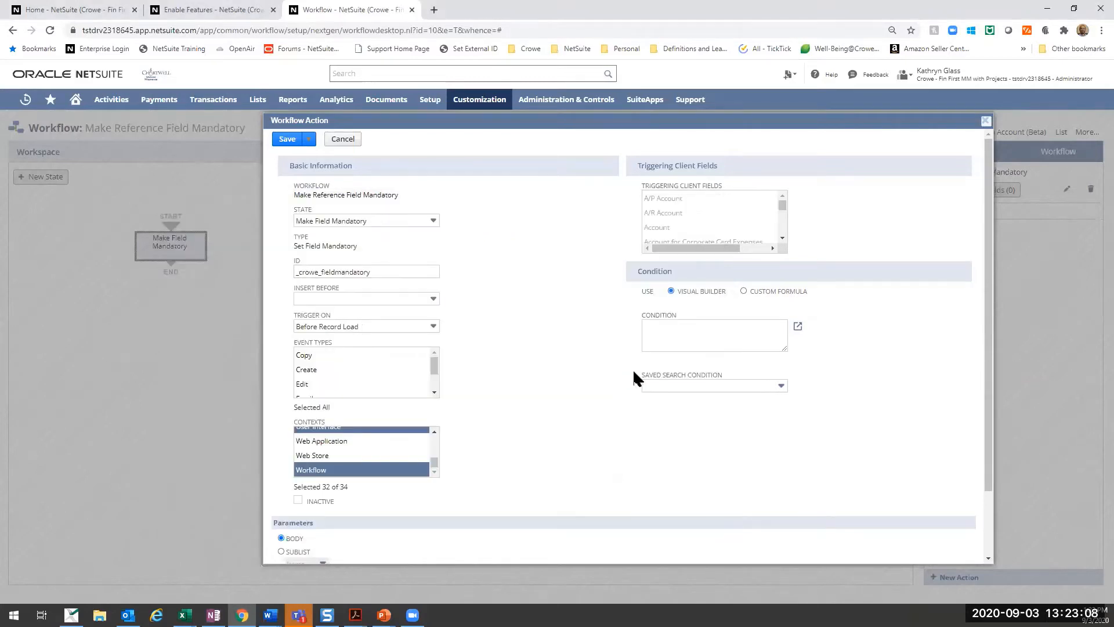
# - Save the Set Field Mandatory action with the Mandatory option on, and check its entry in the state's action list
pyautogui.scroll(-1, 634, 372)
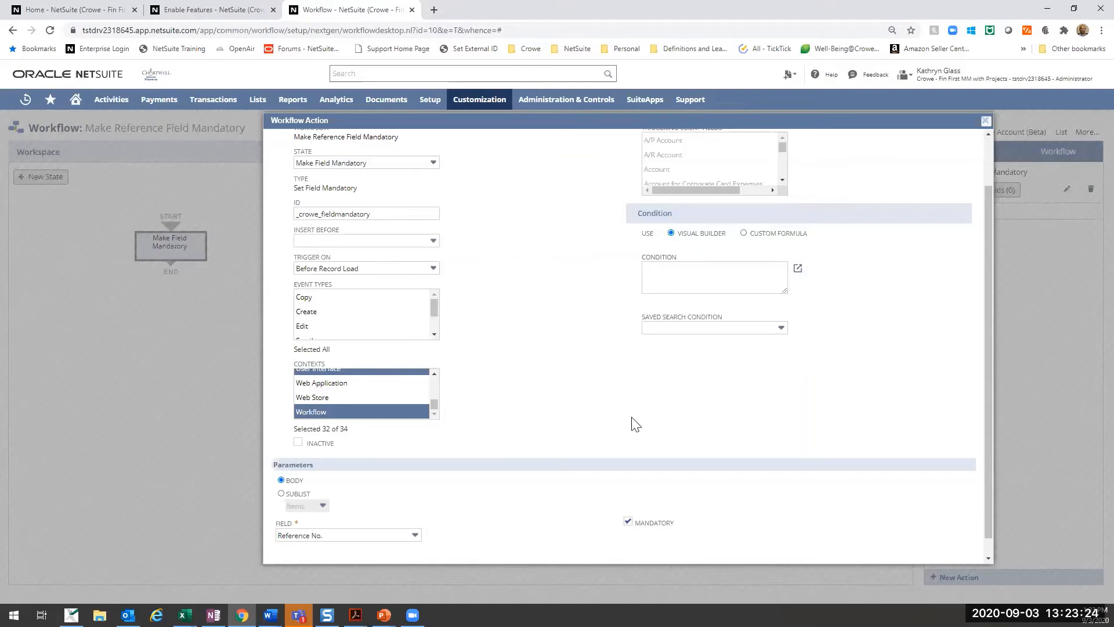
pyautogui.click(628, 521)
pyautogui.scroll(1, 522, 299)
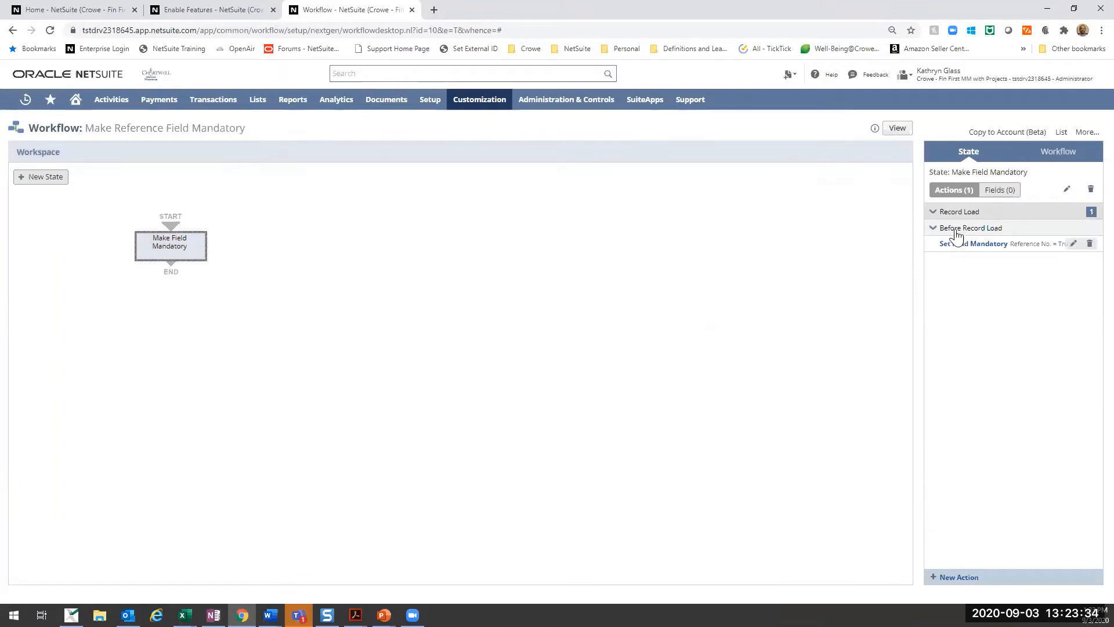
pyautogui.moveTo(976, 247)
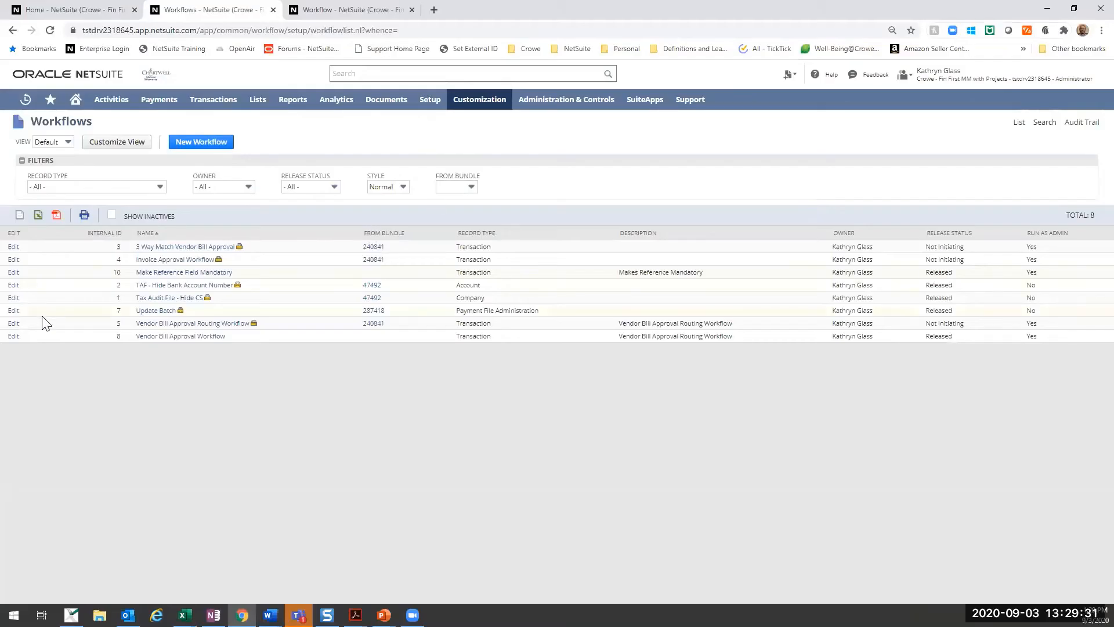
# - Open the Vendor Bill Approval Workflow for editing and examine its basic settings and selected transaction sub type
pyautogui.click(13, 341)
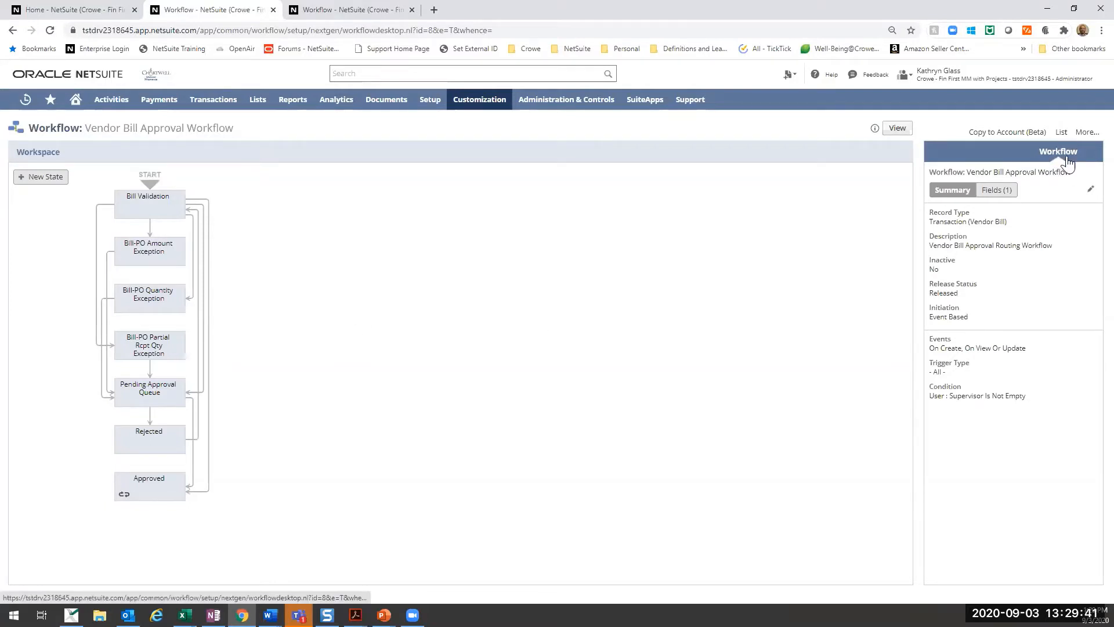
pyautogui.click(1090, 190)
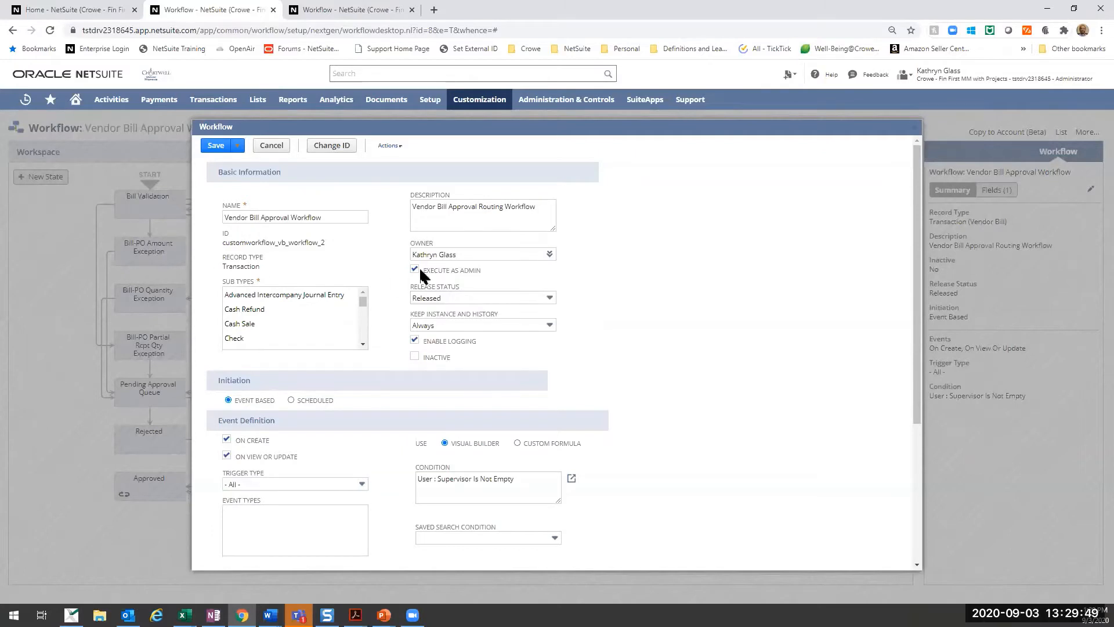
pyautogui.scroll(-4, 328, 435)
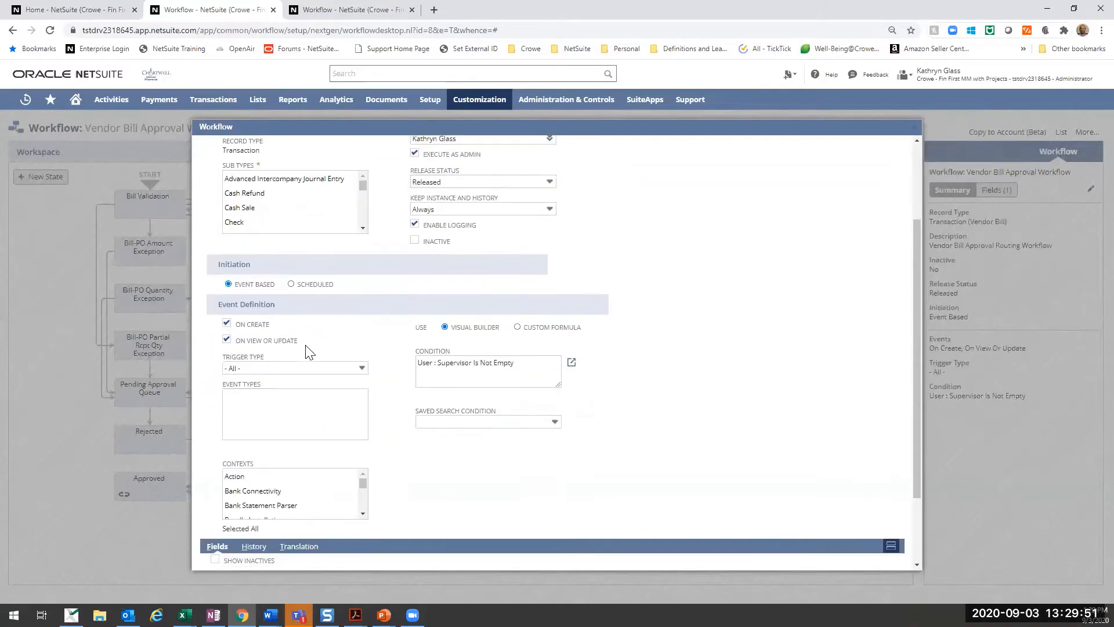
pyautogui.scroll(2, 291, 398)
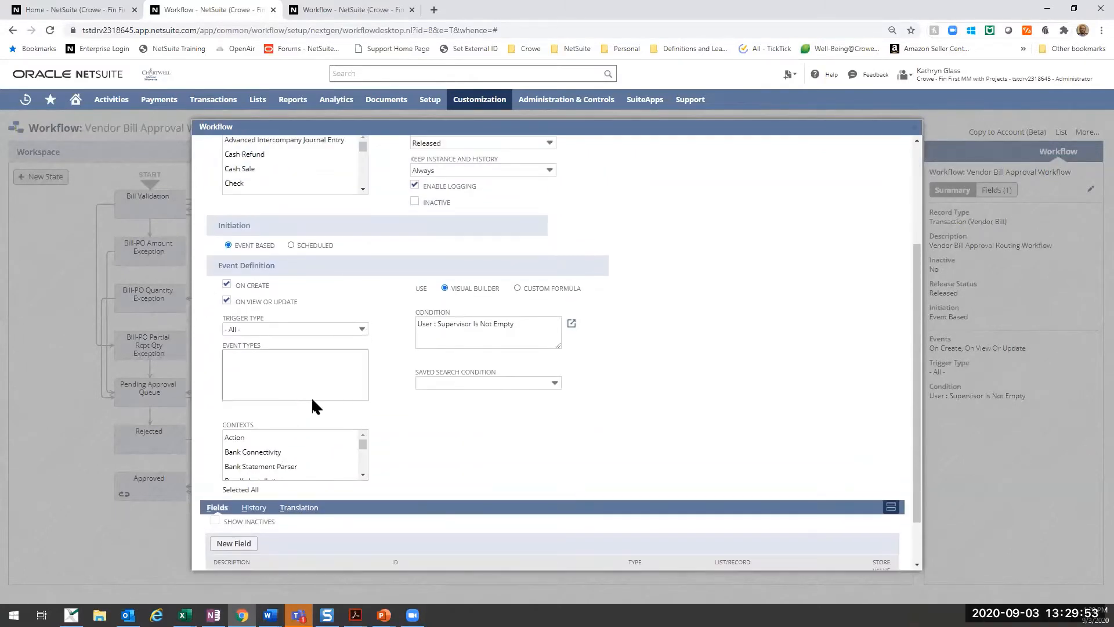
pyautogui.scroll(-2, 316, 406)
pyautogui.scroll(4, 335, 417)
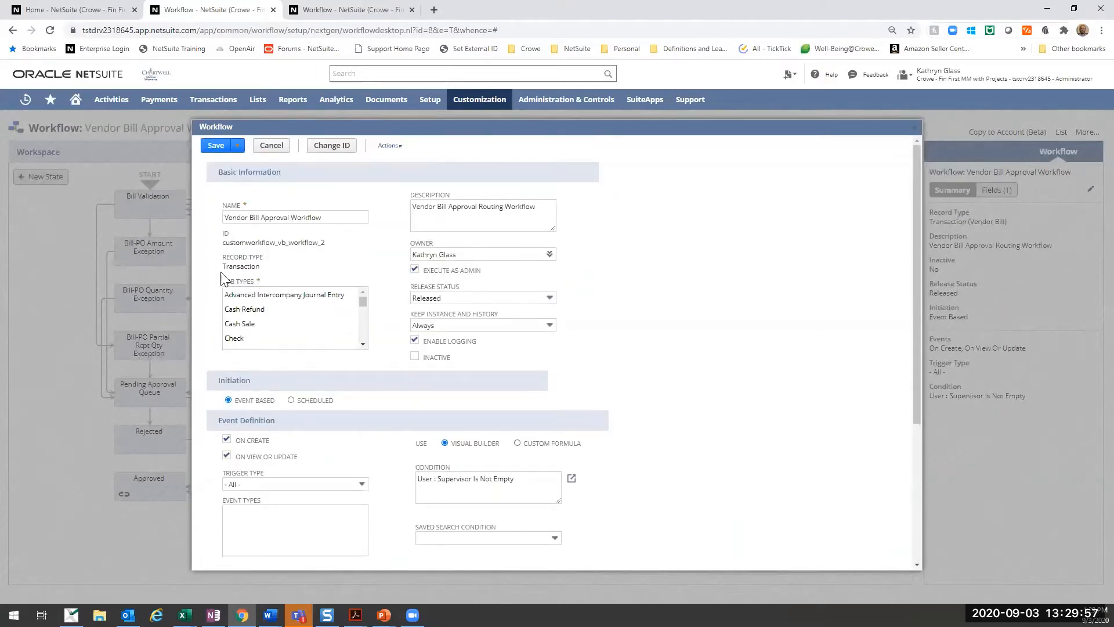
pyautogui.click(362, 316)
pyautogui.moveTo(362, 316); pyautogui.dragTo(362, 338)
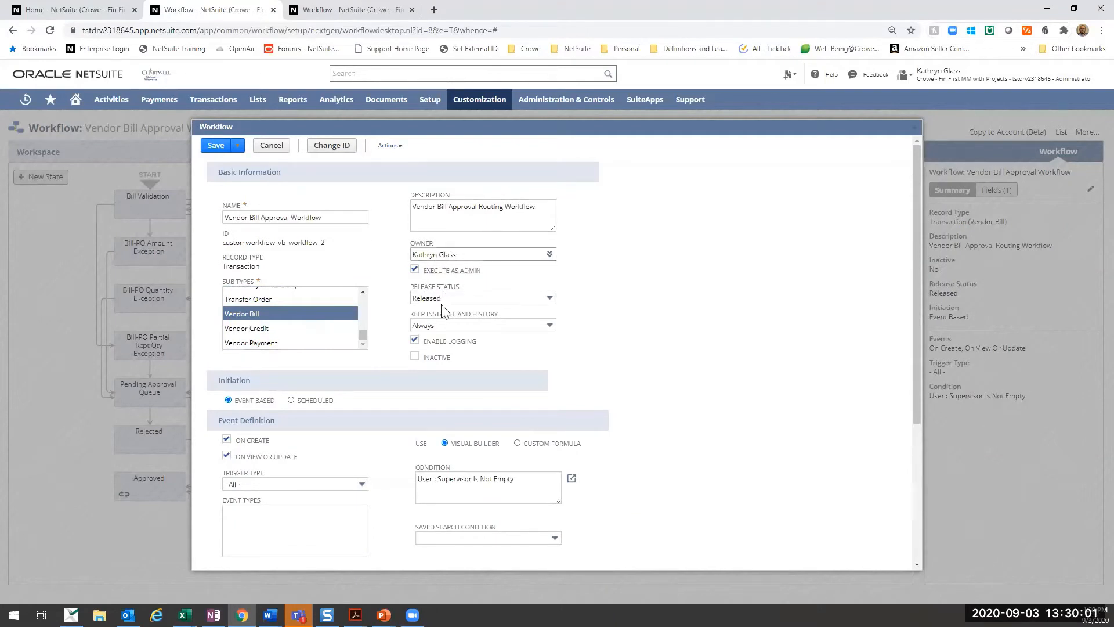
# - Examine the approval workflow's event definition, condition and custom fields, and close its properties without saving
pyautogui.scroll(-3, 450, 401)
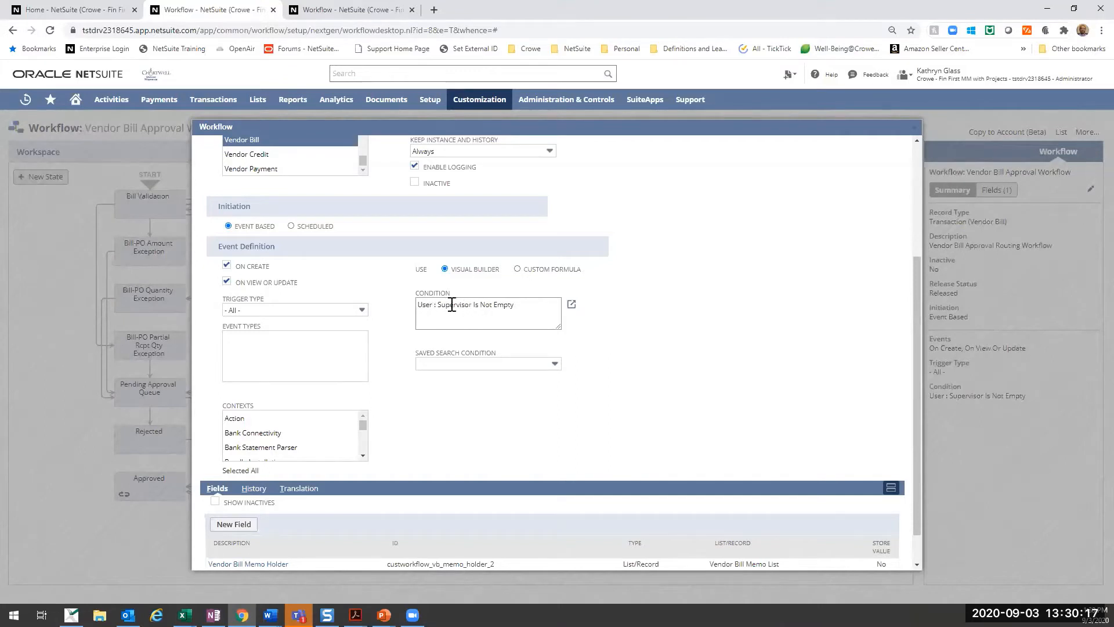
pyautogui.scroll(1, 452, 297)
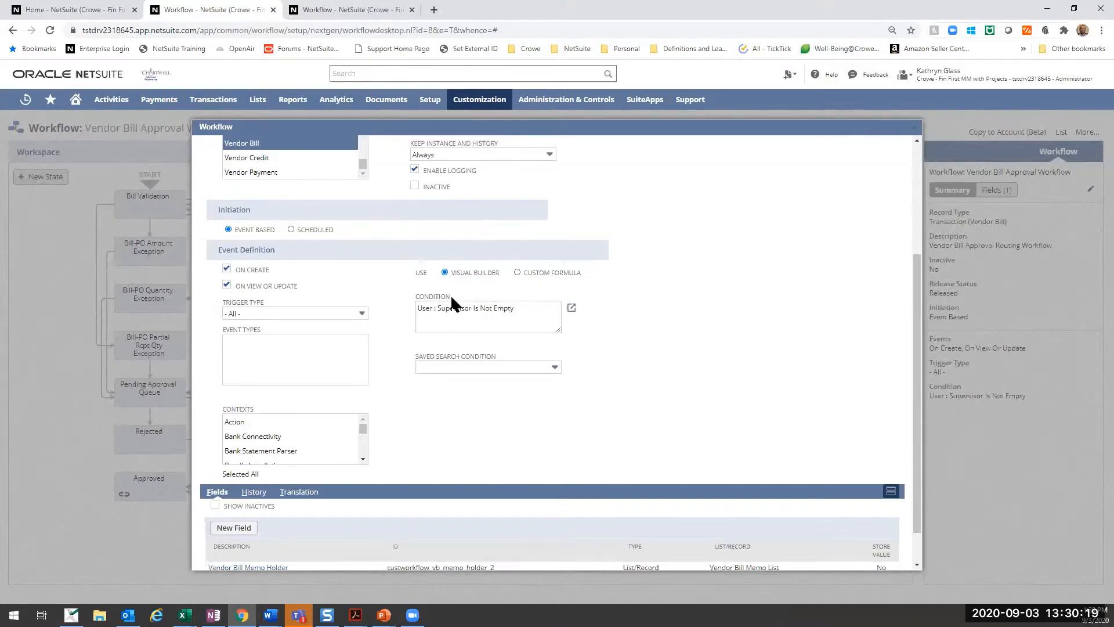
pyautogui.scroll(1, 452, 297)
pyautogui.scroll(-1, 486, 359)
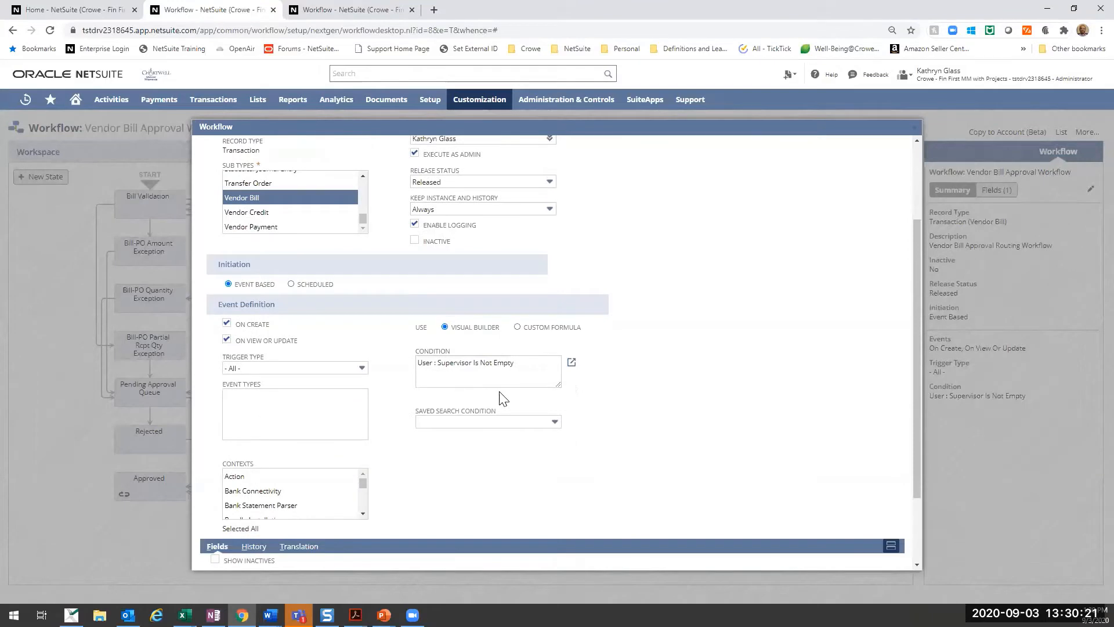
pyautogui.scroll(-3, 486, 398)
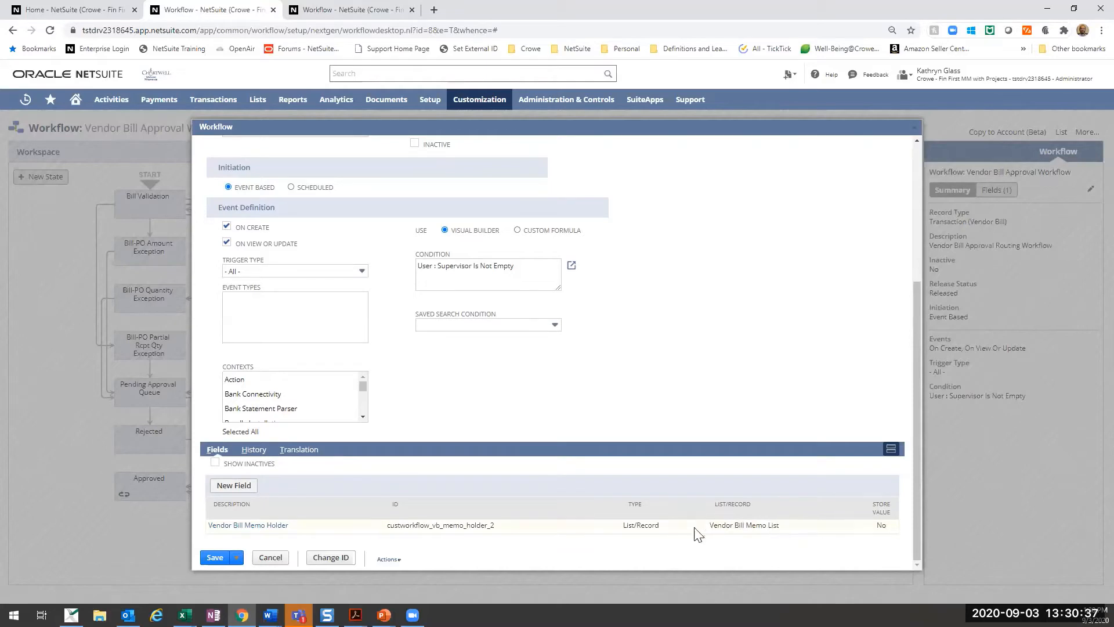
pyautogui.scroll(4, 562, 462)
pyautogui.click(268, 147)
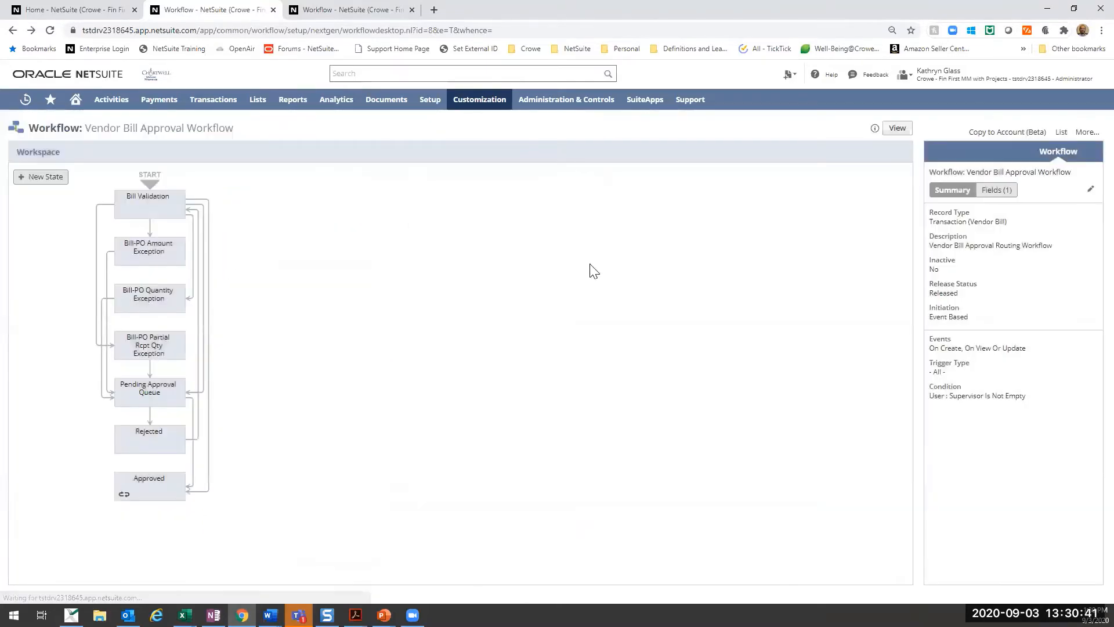
# - Review the Bill Validation state's actions and open the entry Set Field Value action for Approval Status
pyautogui.click(172, 209)
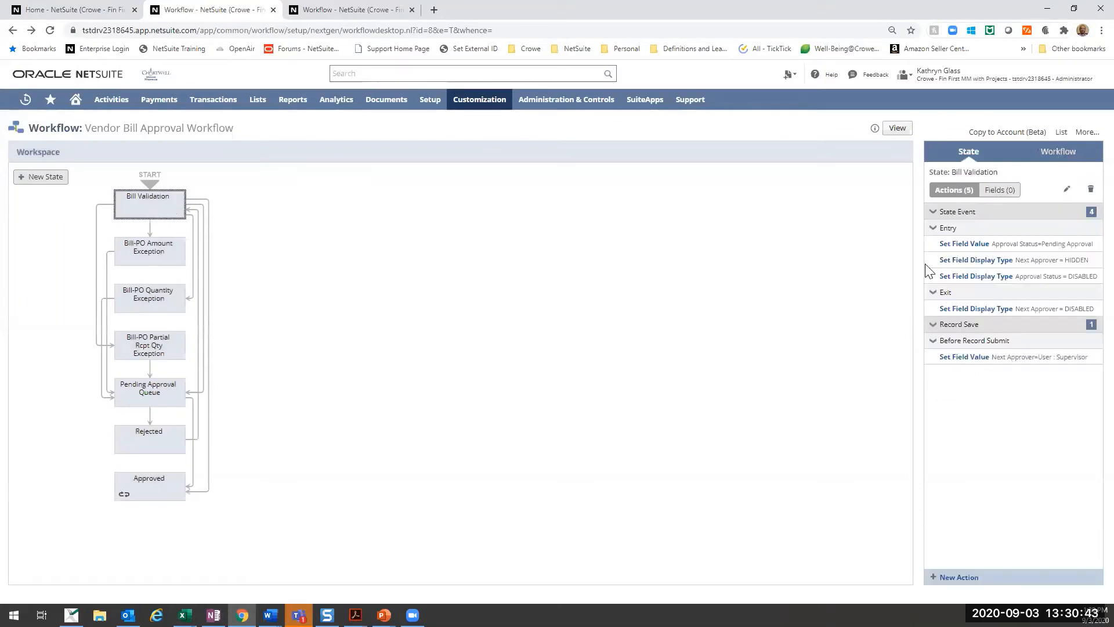
pyautogui.moveTo(932, 261)
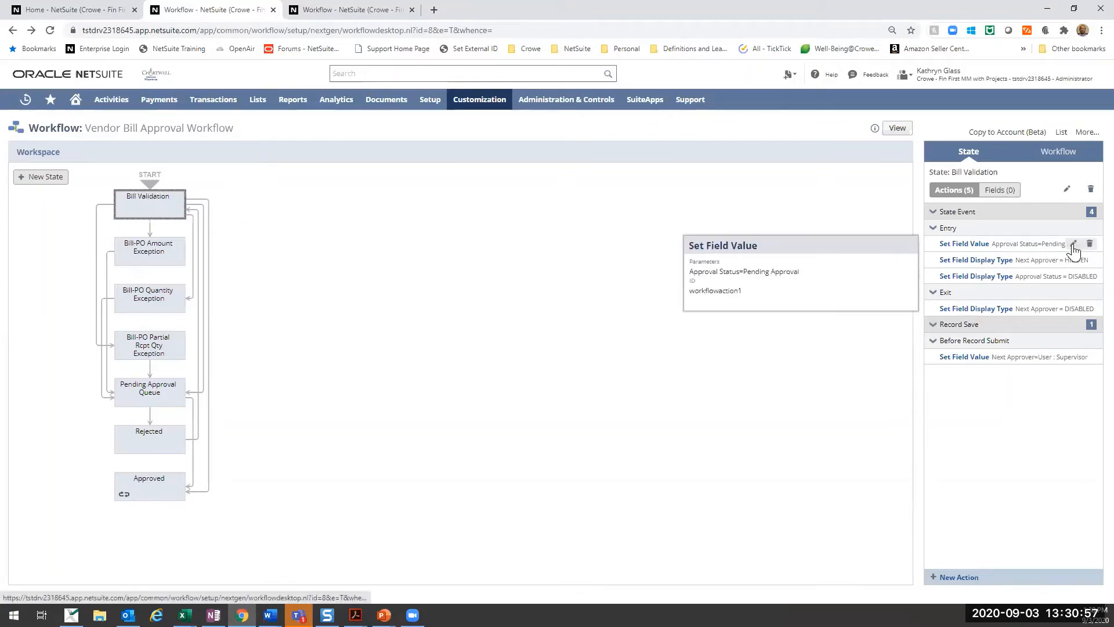
pyautogui.click(1074, 244)
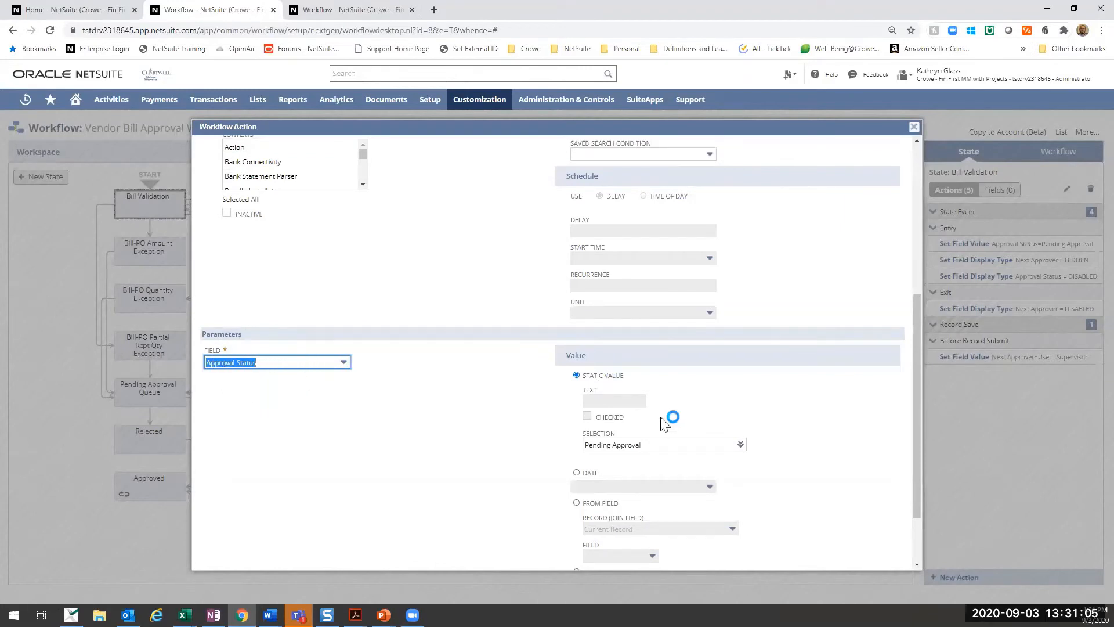
# - Return to the tab with the Make Reference Field Mandatory workflow and open a new vendor bill entry form there
pyautogui.click(336, 14)
pyautogui.moveTo(213, 100)
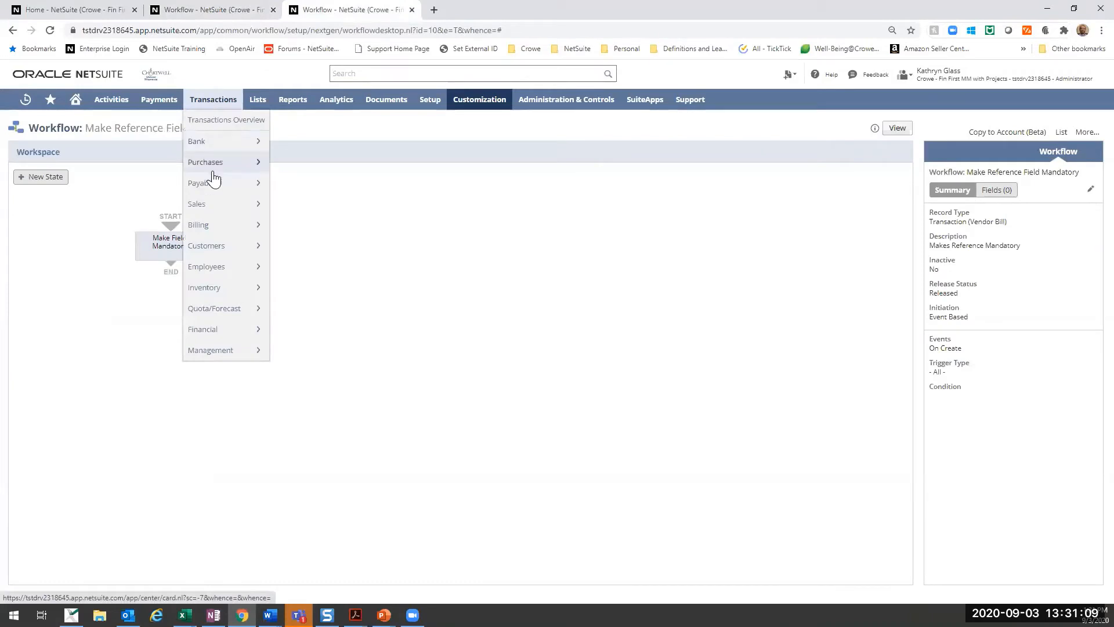
pyautogui.moveTo(206, 183)
pyautogui.moveTo(302, 206)
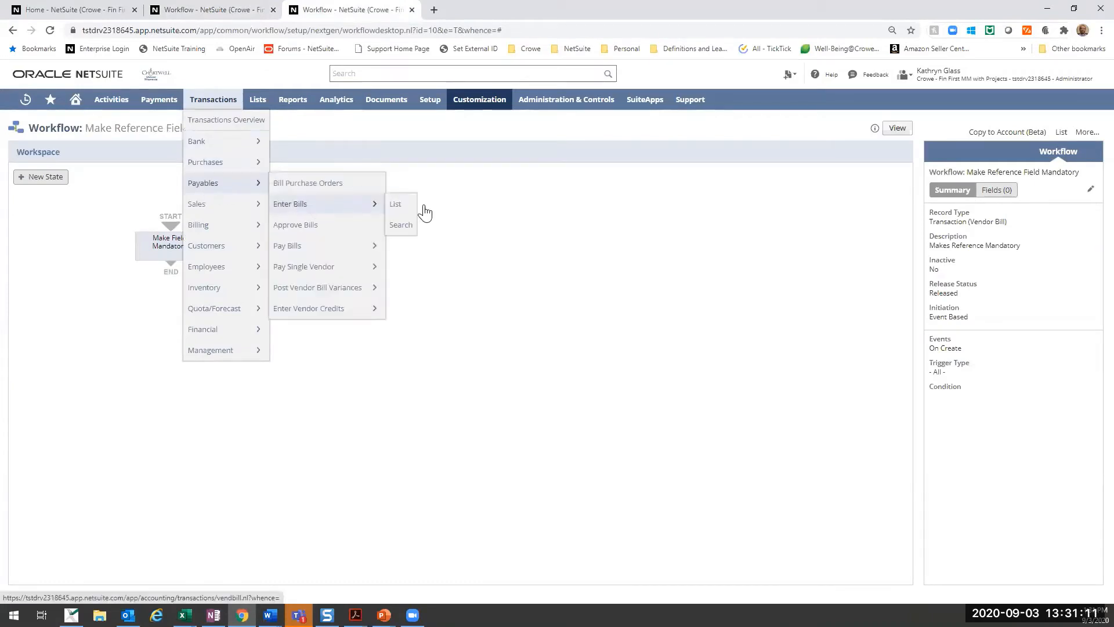
pyautogui.click(424, 207)
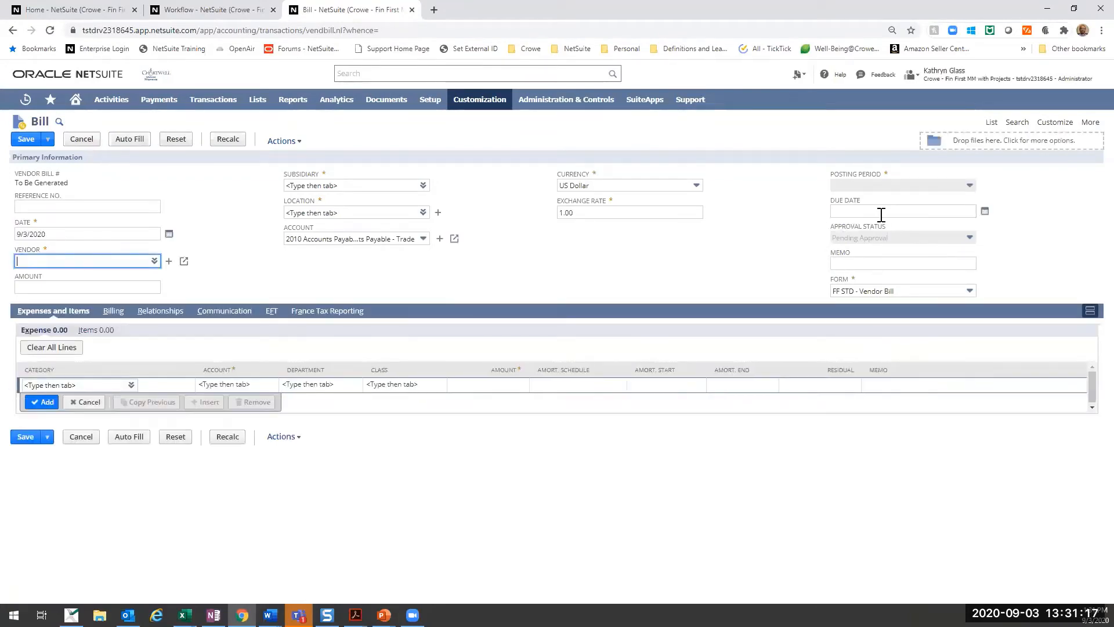
# - Return to the workflow tab, examine the Approval Status Set Field Value action's trigger, field and static value, and close it without saving
pyautogui.click(209, 9)
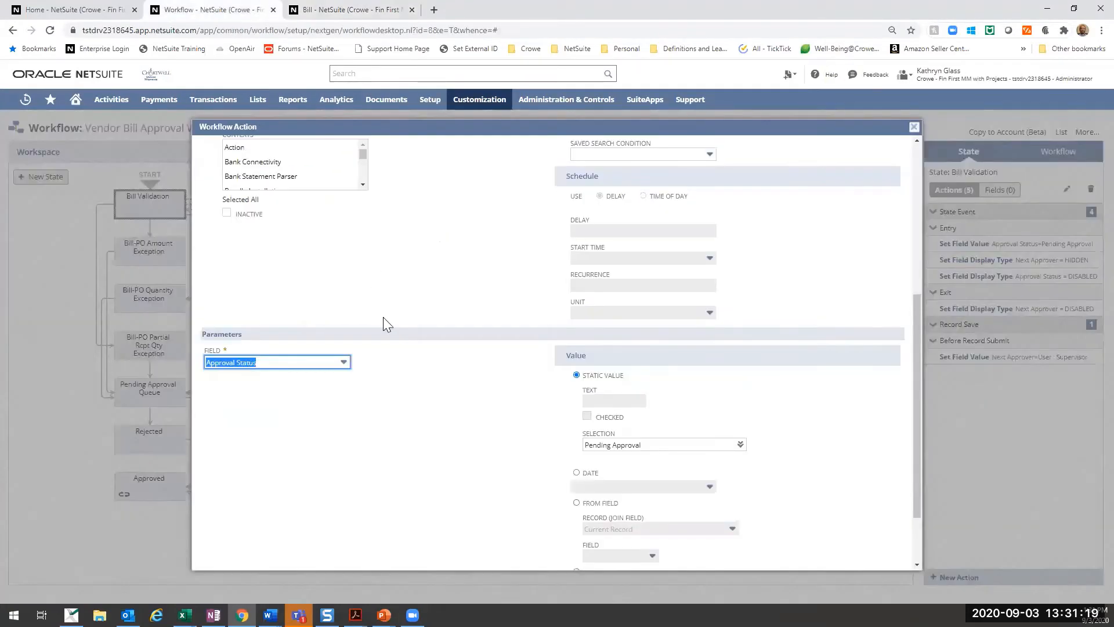
pyautogui.scroll(5, 392, 322)
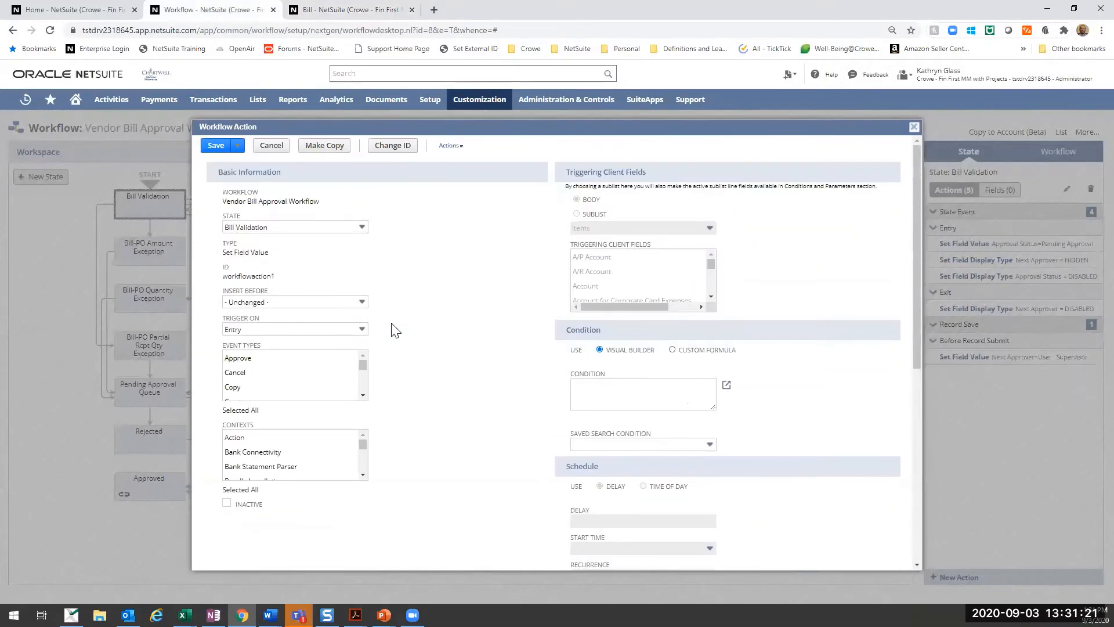
pyautogui.scroll(-5, 394, 330)
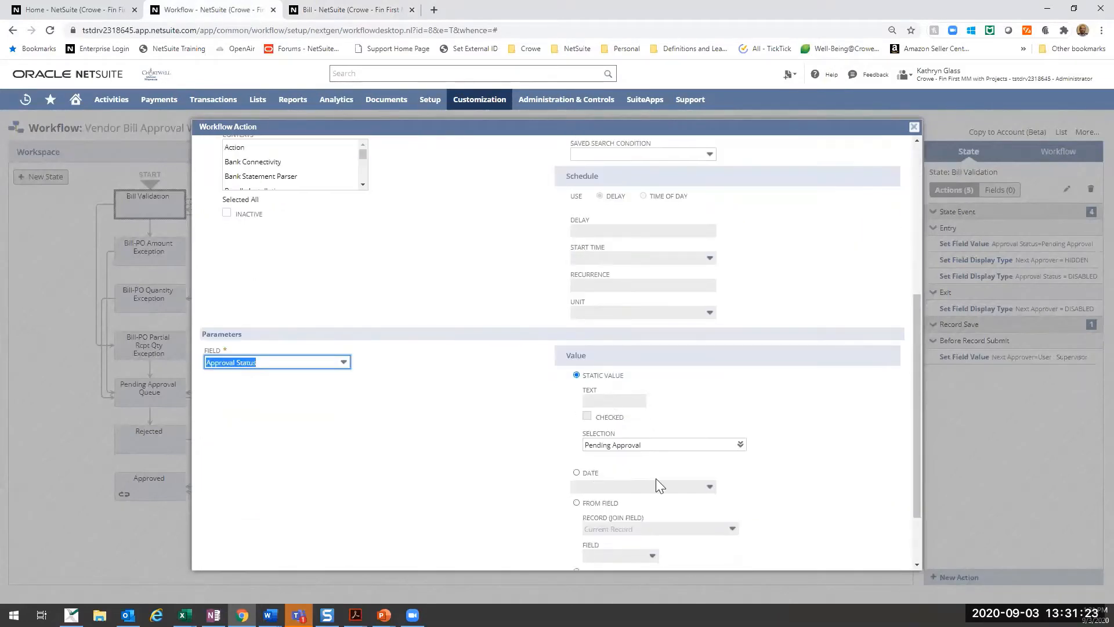
pyautogui.scroll(1, 276, 358)
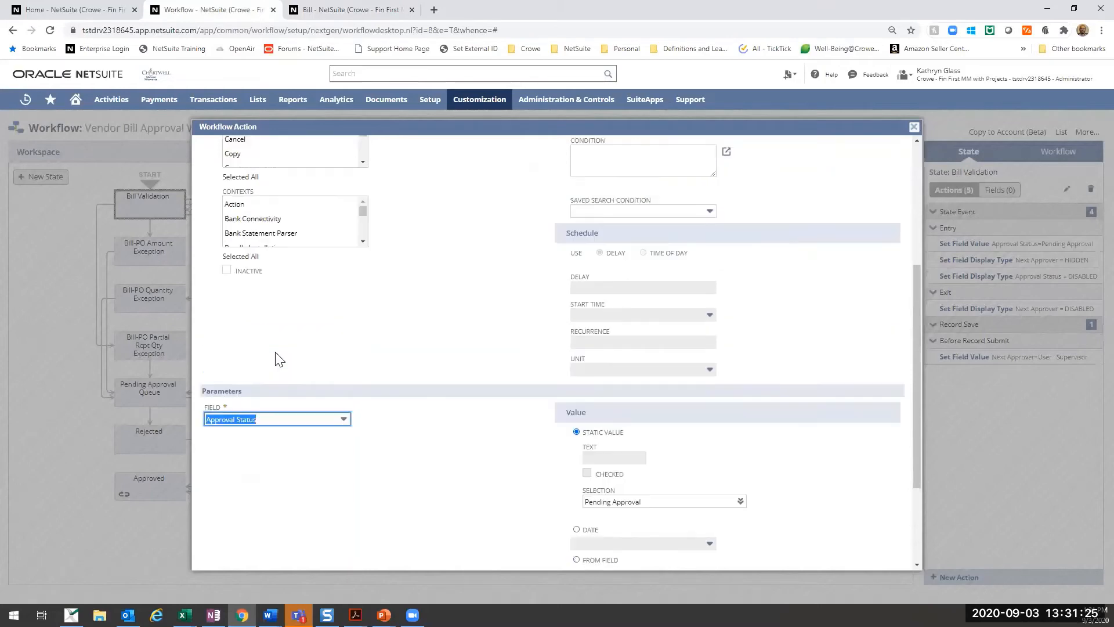
pyautogui.scroll(4, 276, 358)
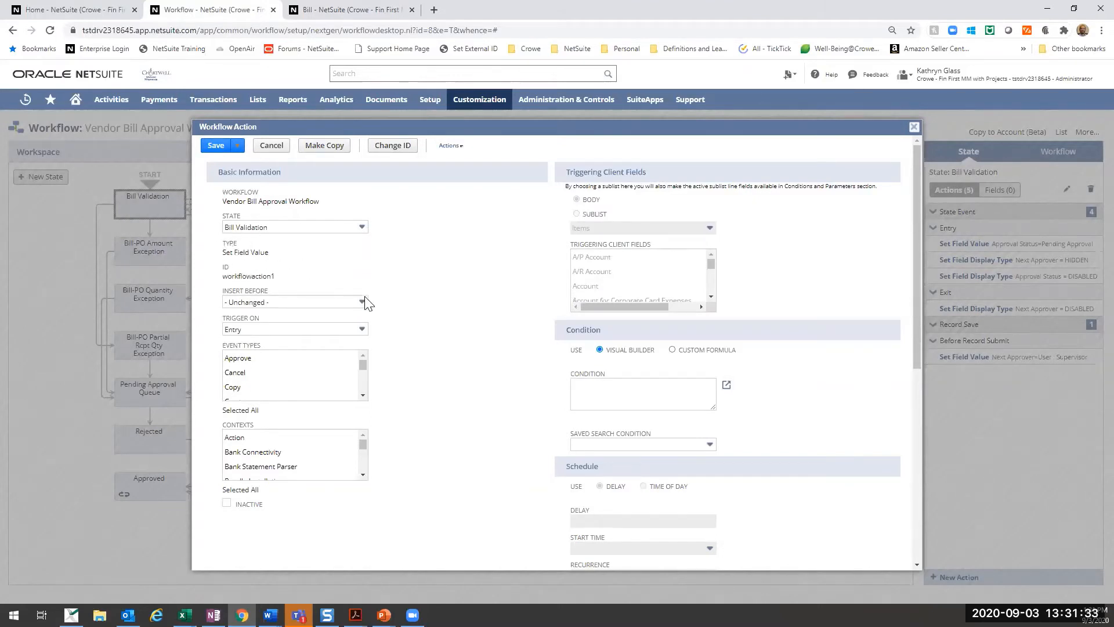
pyautogui.scroll(-6, 369, 302)
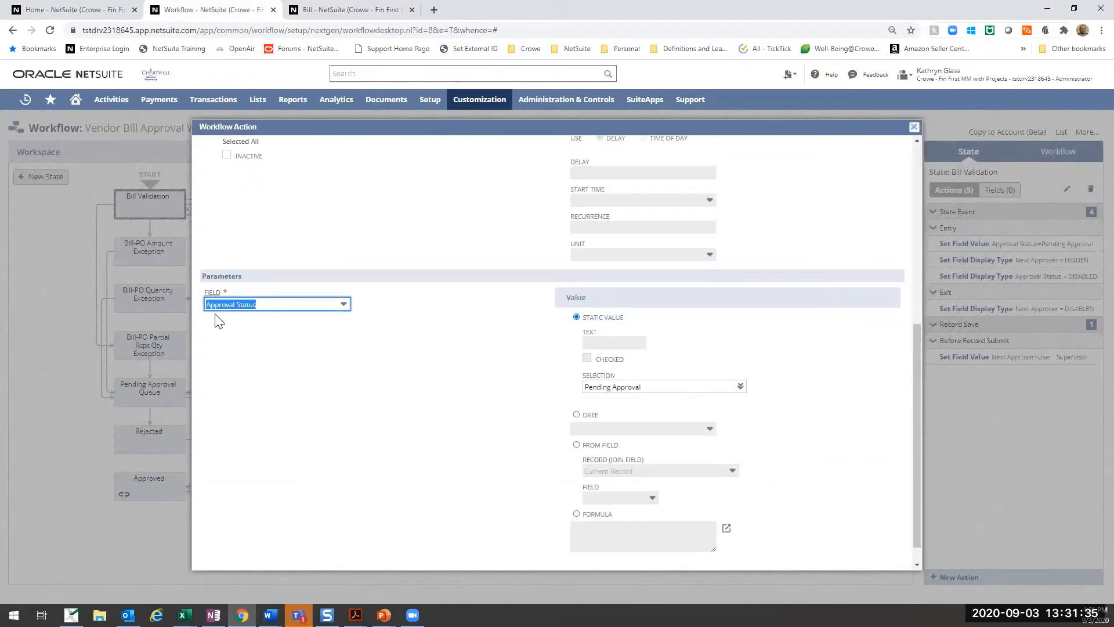
pyautogui.scroll(-1, 656, 343)
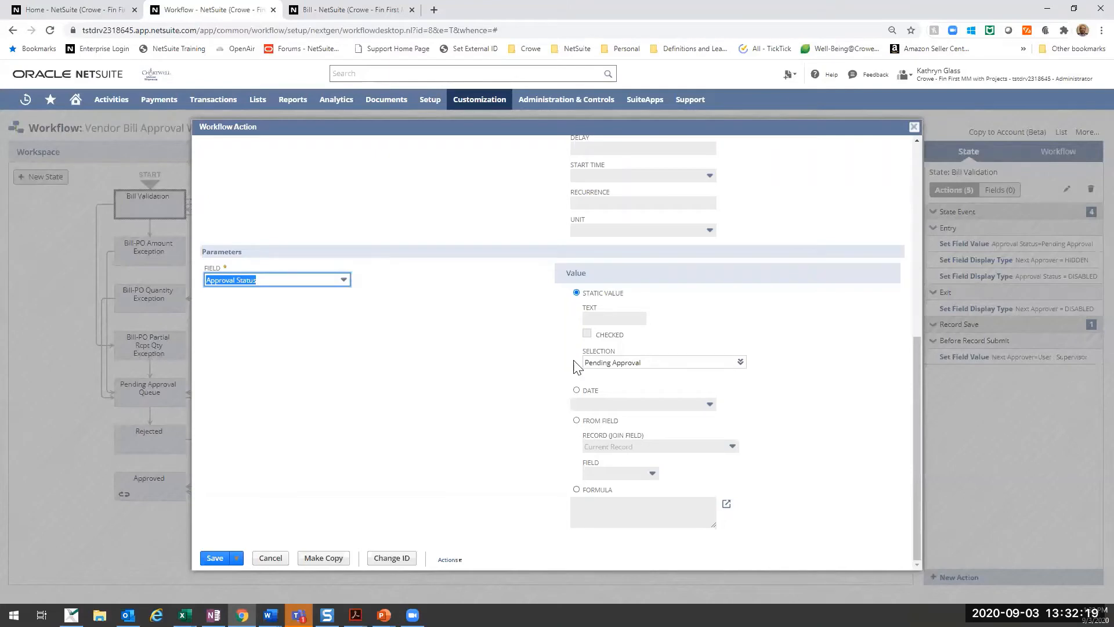
pyautogui.scroll(2, 577, 363)
pyautogui.scroll(-1, 588, 410)
pyautogui.scroll(-1, 588, 411)
pyautogui.scroll(5, 647, 378)
pyautogui.scroll(-5, 657, 246)
pyautogui.click(270, 558)
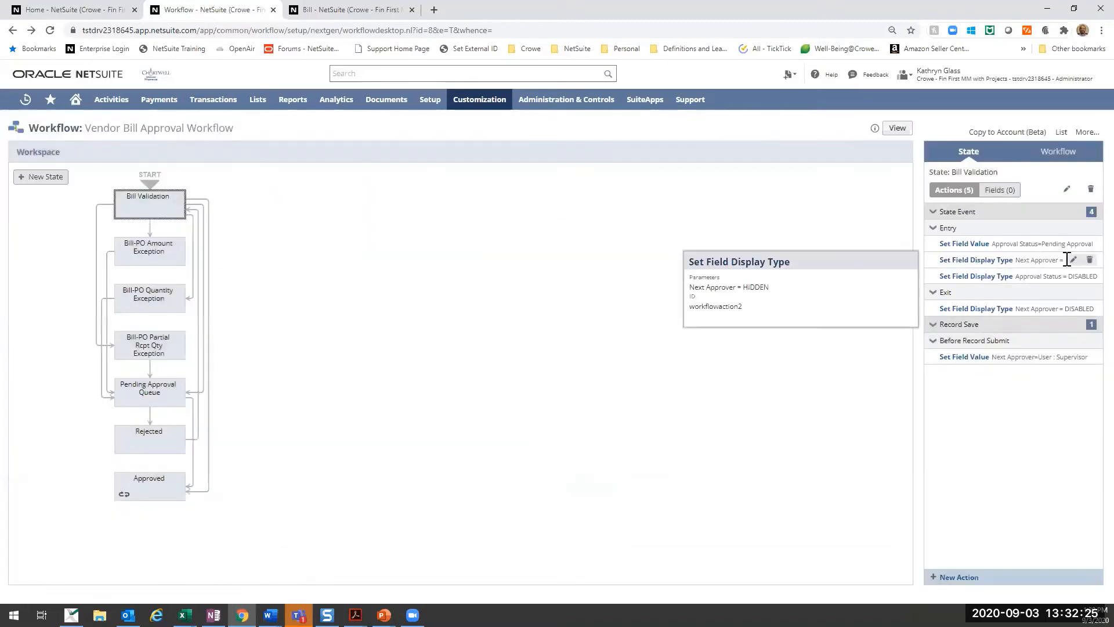
# - Open the entry Set Field Display Type action for Next Approver and examine its event types, contexts and display type
pyautogui.click(1069, 260)
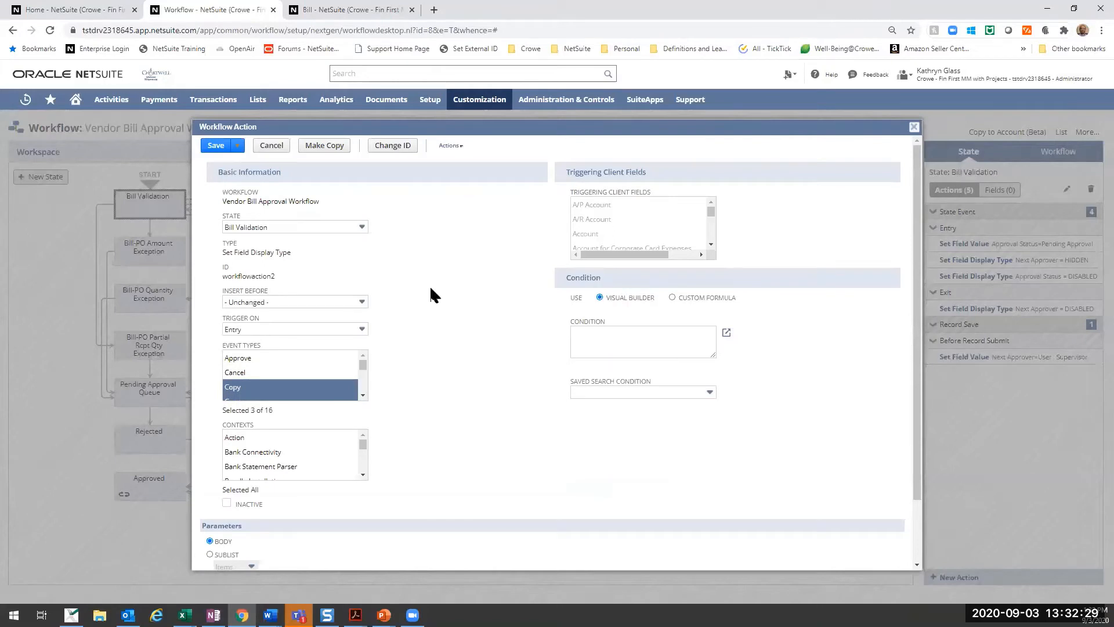
pyautogui.scroll(-2, 386, 351)
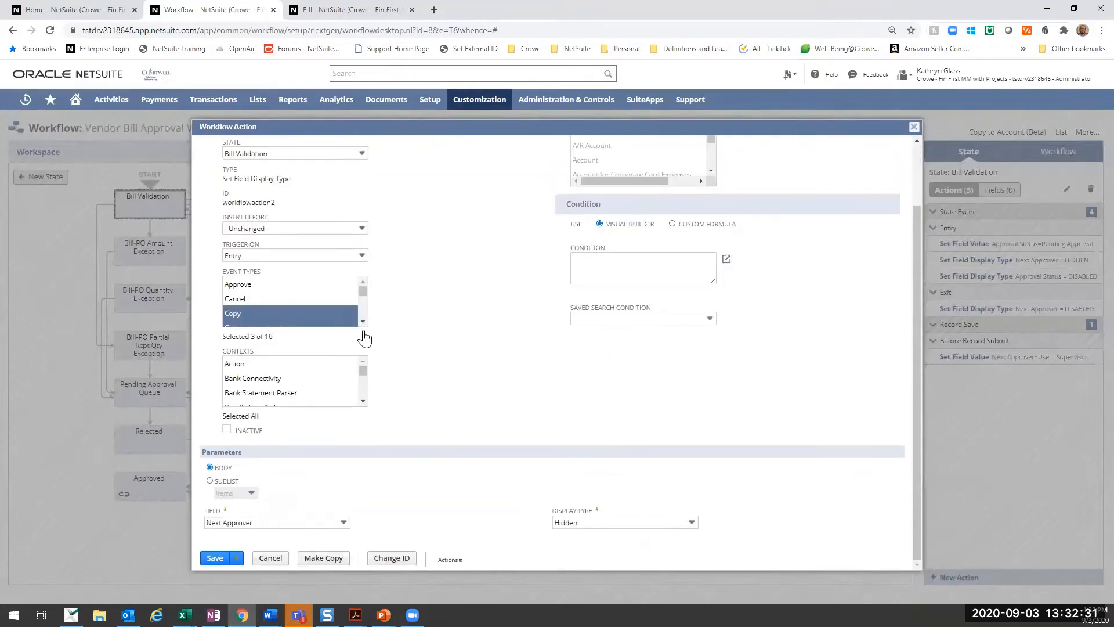
pyautogui.scroll(-5, 354, 378)
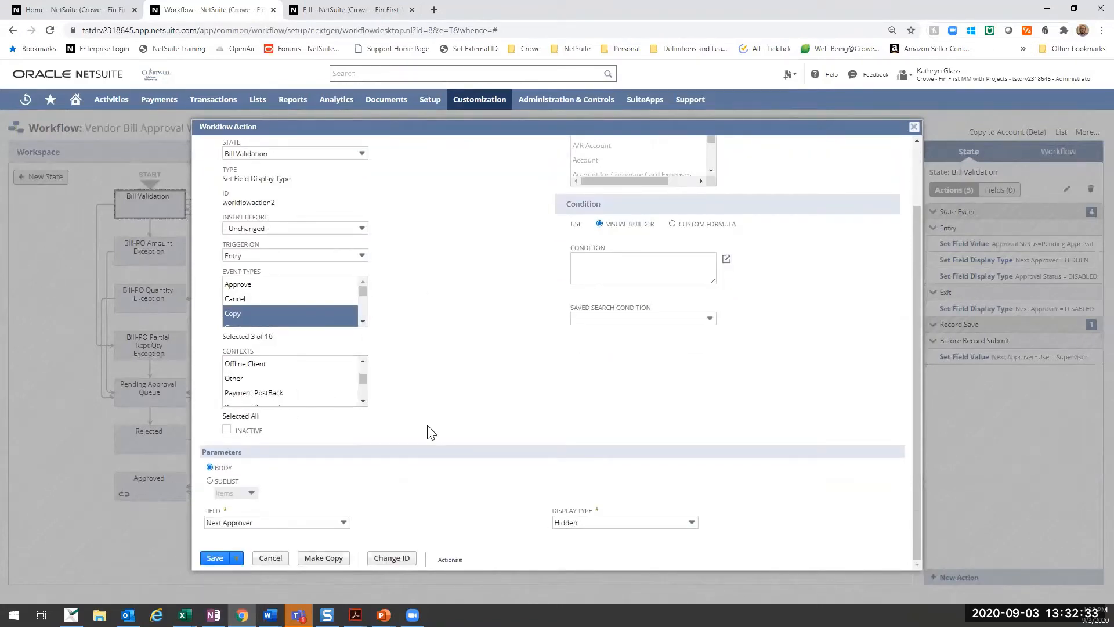
pyautogui.scroll(2, 431, 433)
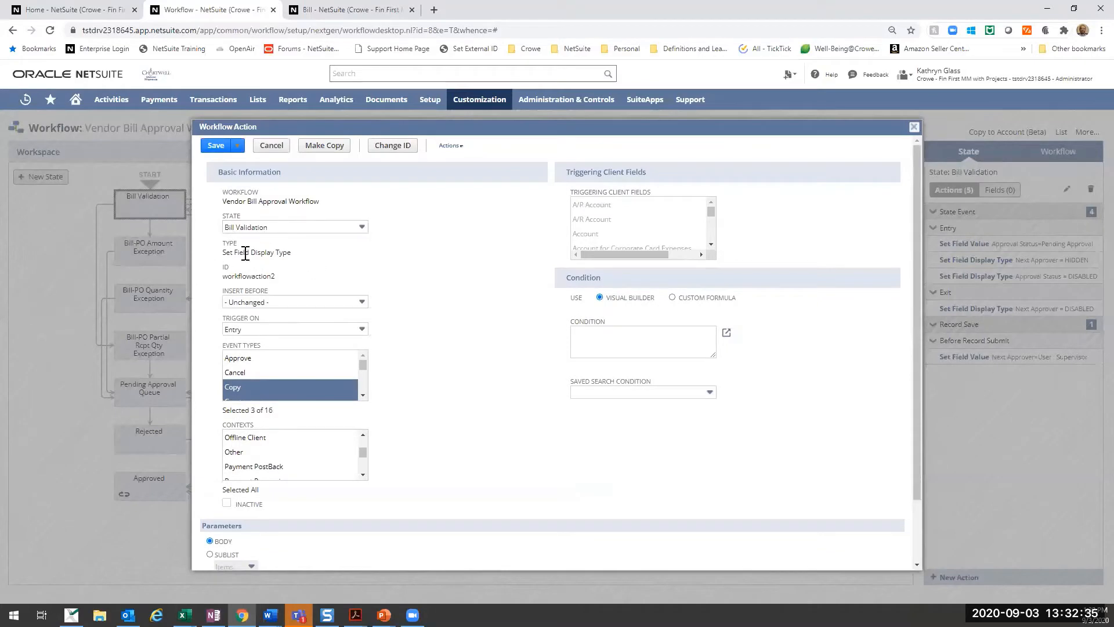
pyautogui.scroll(-2, 465, 418)
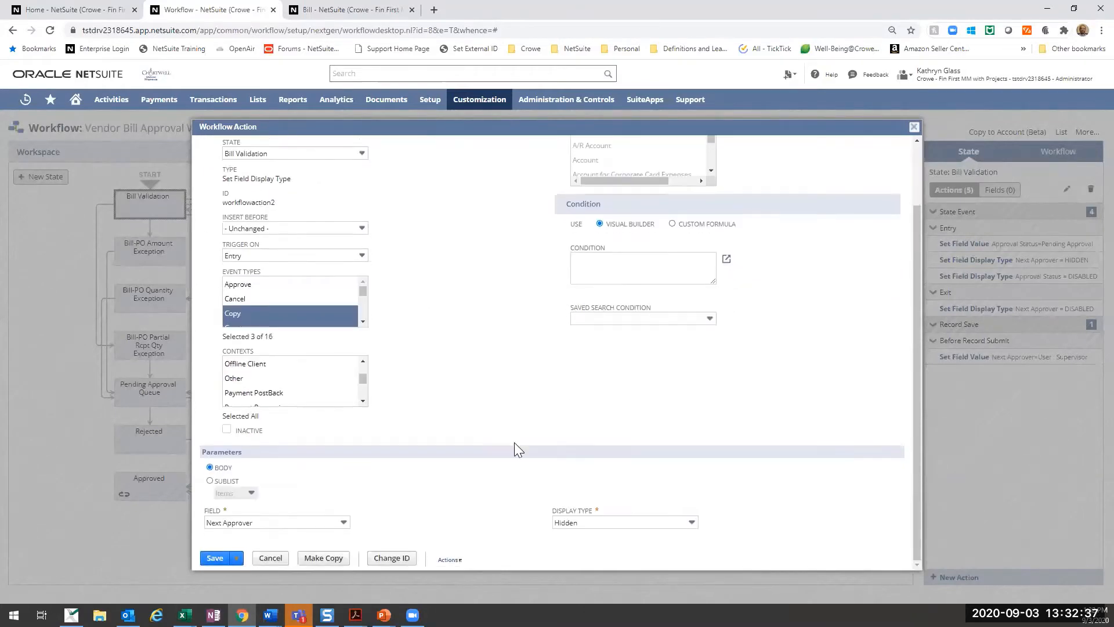
pyautogui.scroll(2, 426, 370)
pyautogui.scroll(-2, 432, 360)
# - Compare the Next Approver display action with the new bill form, review its settings again, and close it without saving
pyautogui.click(332, 9)
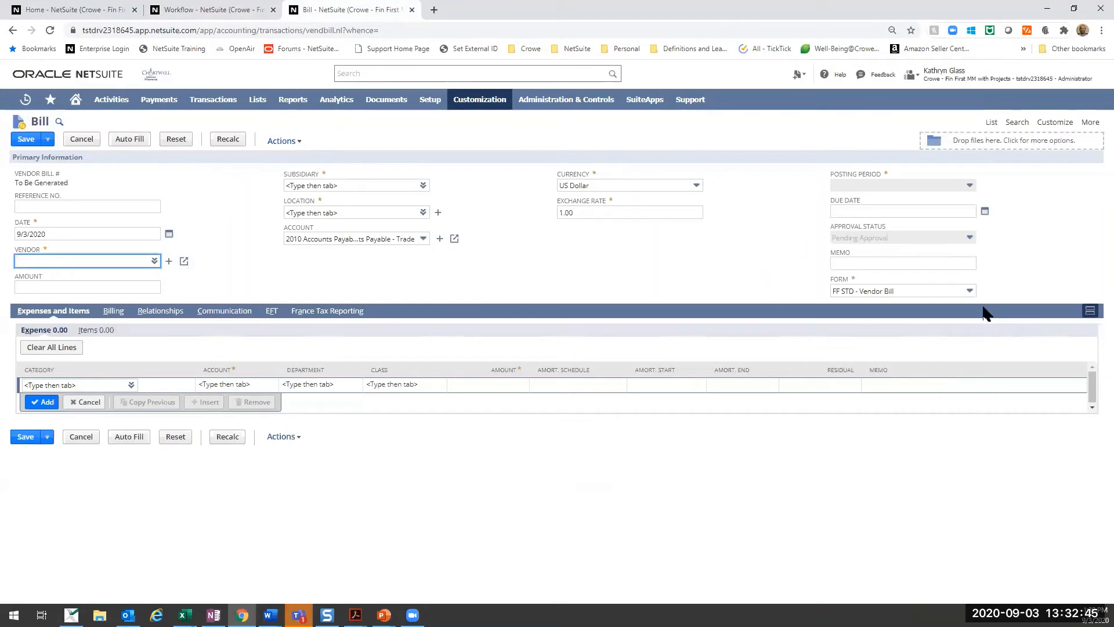
pyautogui.click(203, 8)
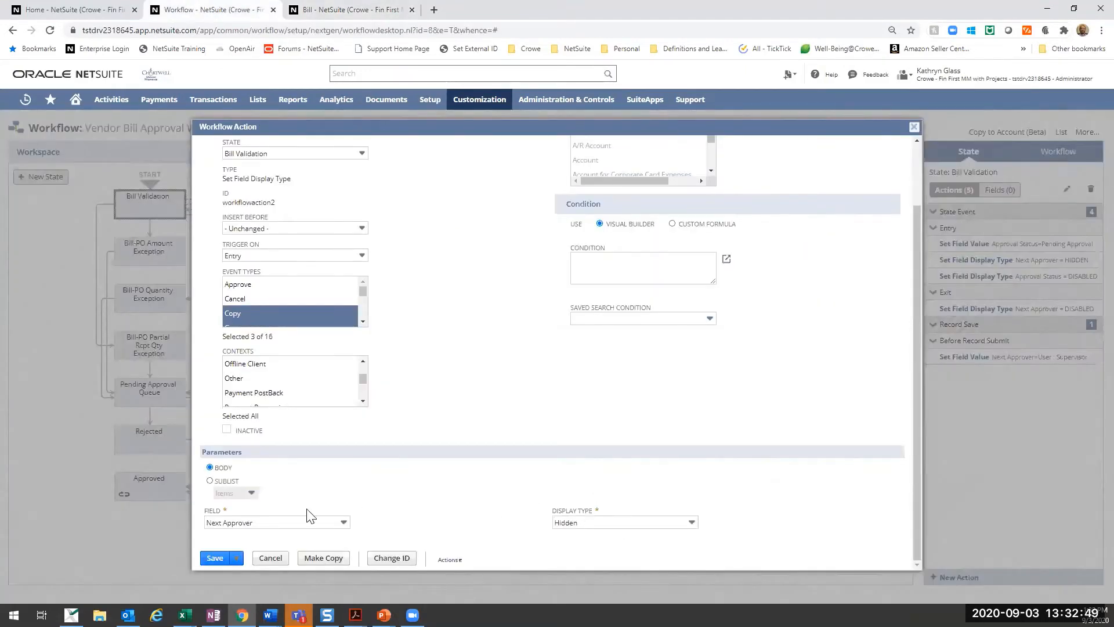
pyautogui.scroll(3, 313, 378)
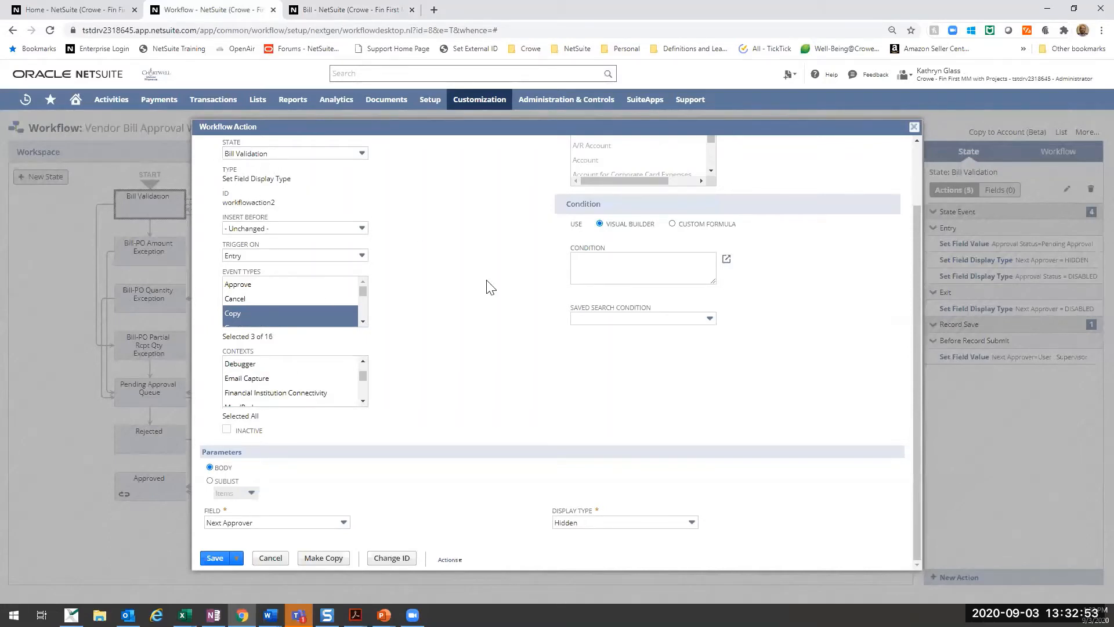
pyautogui.scroll(1, 517, 299)
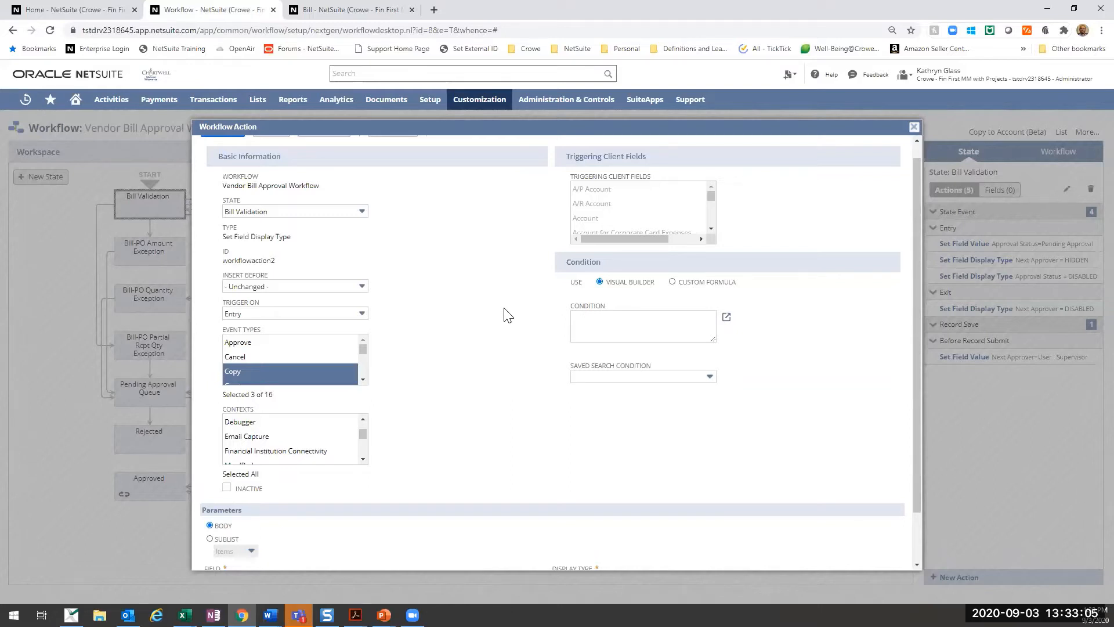
pyautogui.scroll(-1, 506, 314)
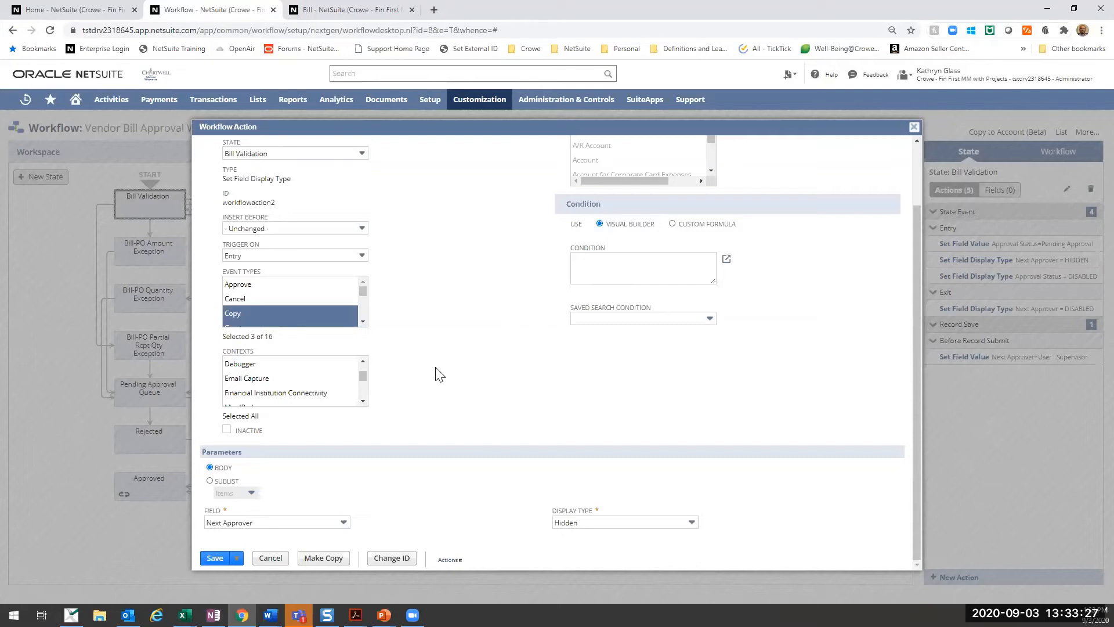
pyautogui.click(278, 562)
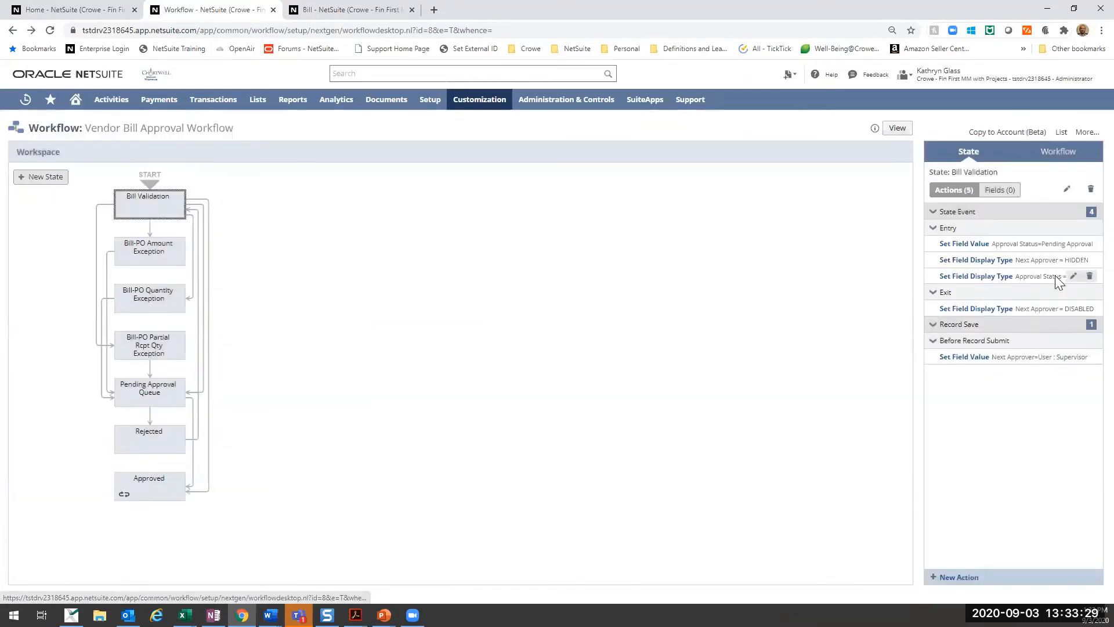
# - Open the entry display type action for Approval Status, compare it with the field on the bill form, and close it without saving
pyautogui.click(1043, 275)
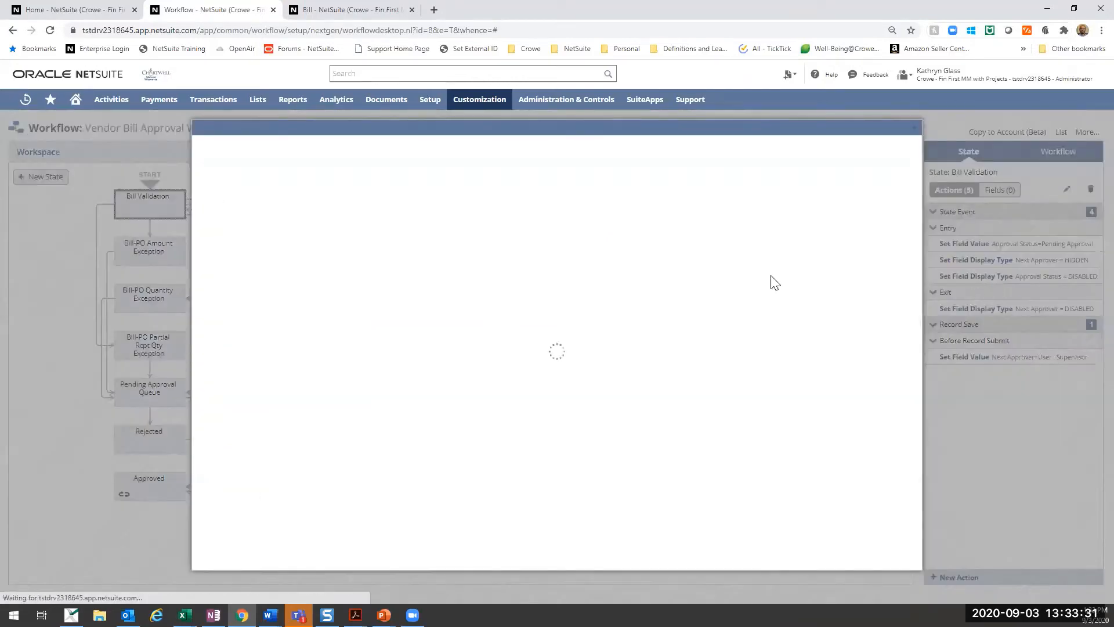
pyautogui.scroll(-2, 510, 320)
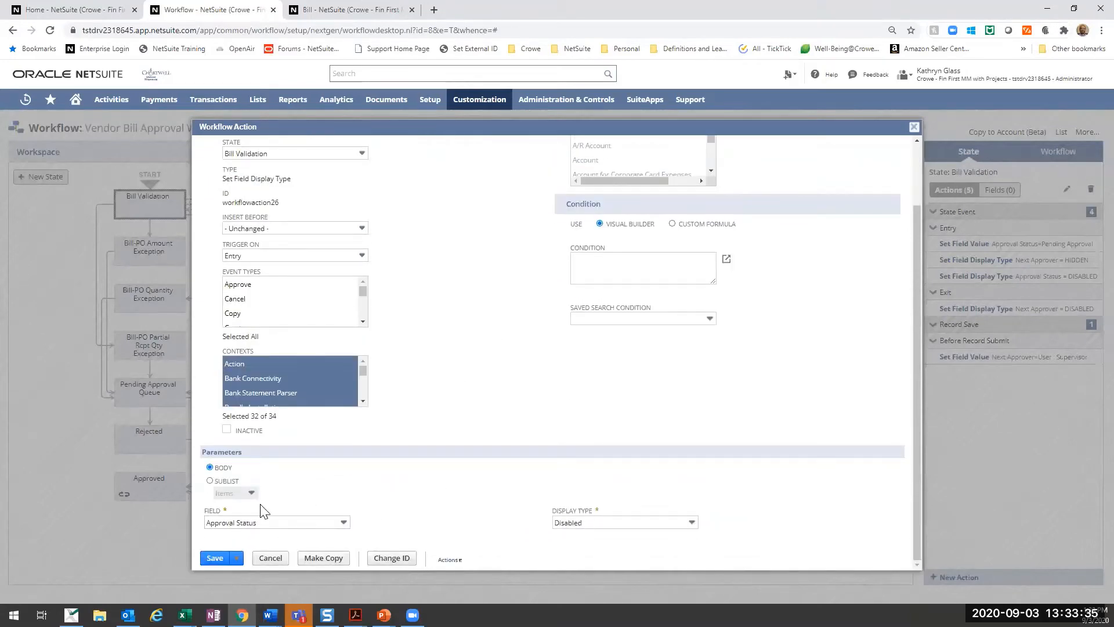
pyautogui.click(325, 11)
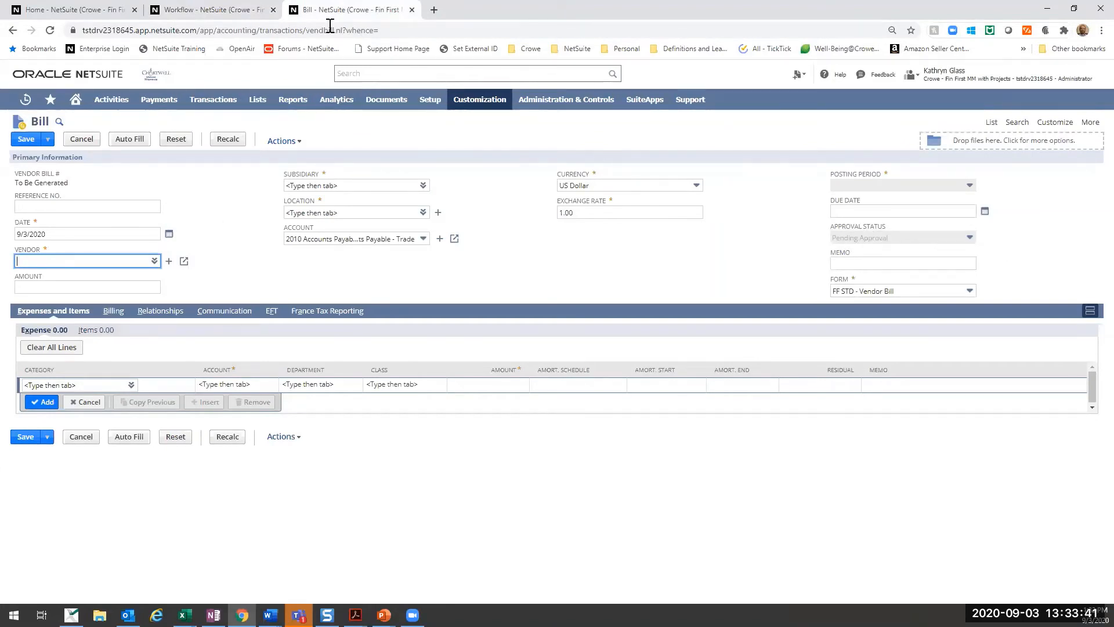
pyautogui.click(191, 10)
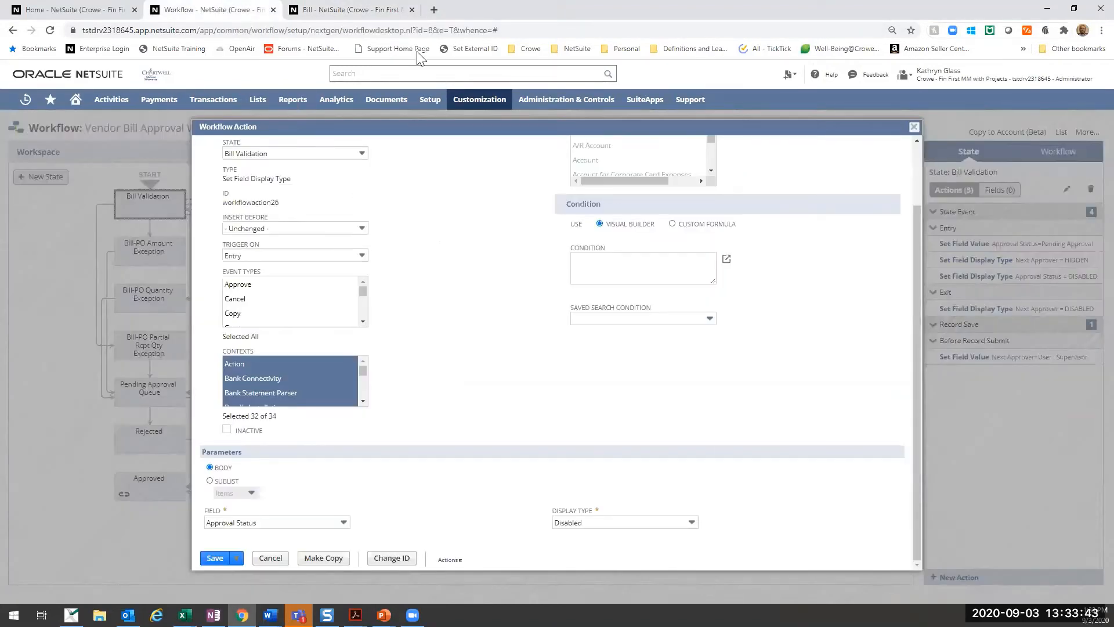
pyautogui.click(370, 9)
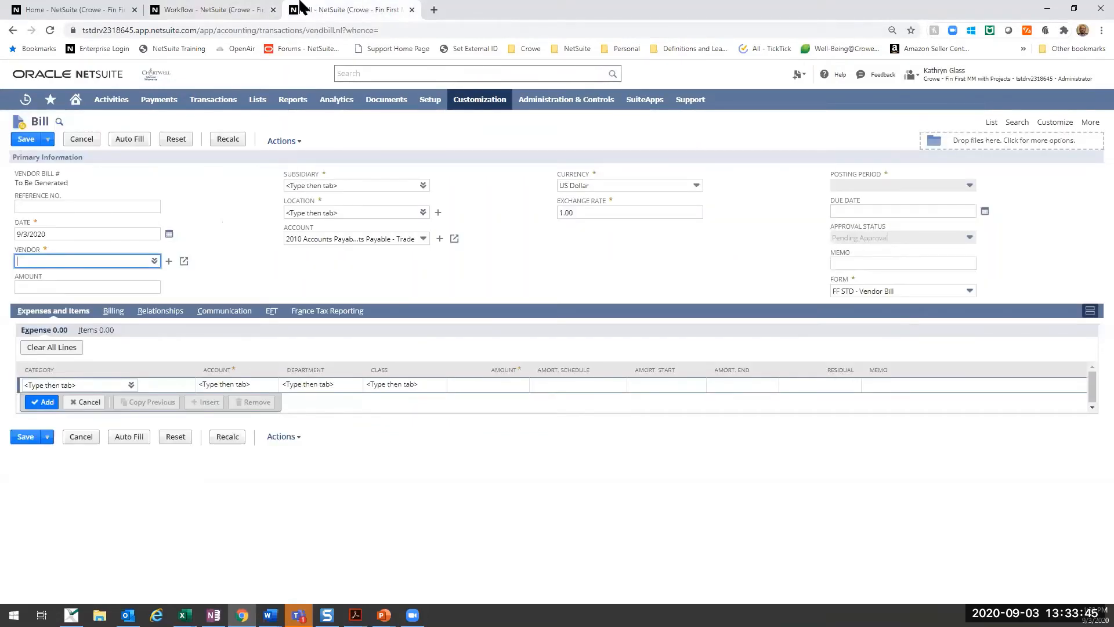
pyautogui.click(221, 9)
pyautogui.click(281, 560)
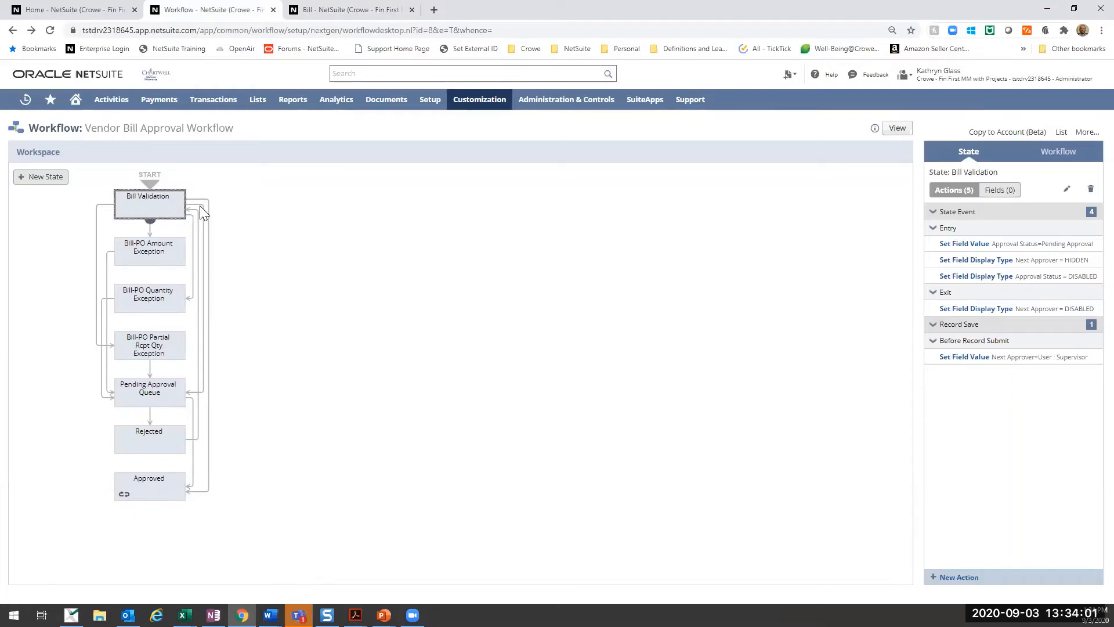
# - Open the Before Record Submit action that sets Next Approver and examine its parameters and value source
pyautogui.moveTo(1067, 308)
pyautogui.moveTo(1015, 356)
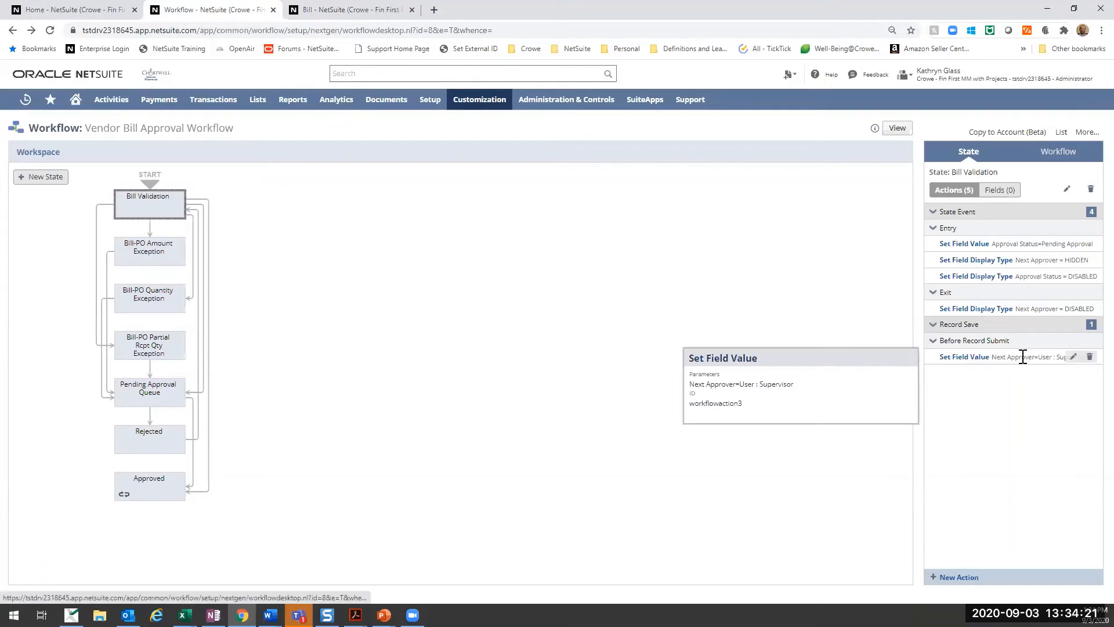
pyautogui.click(1073, 357)
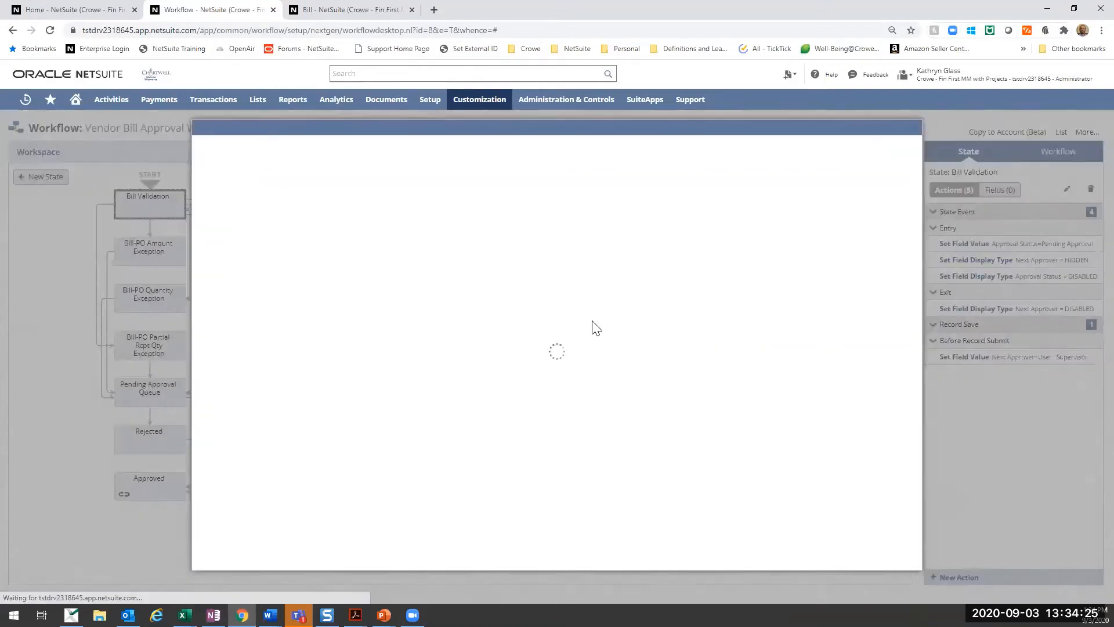
pyautogui.scroll(-2, 474, 348)
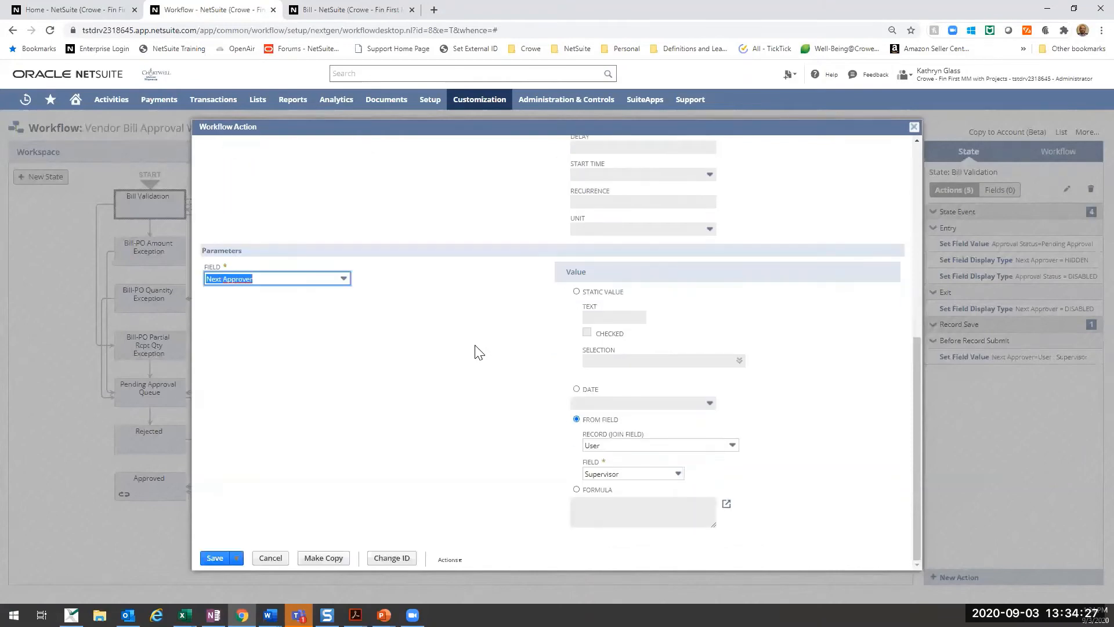
pyautogui.scroll(6, 433, 284)
pyautogui.scroll(-6, 333, 359)
# - Select User as the join record and Supervisor as the source field for Next Approver, and save the action
pyautogui.click(679, 446)
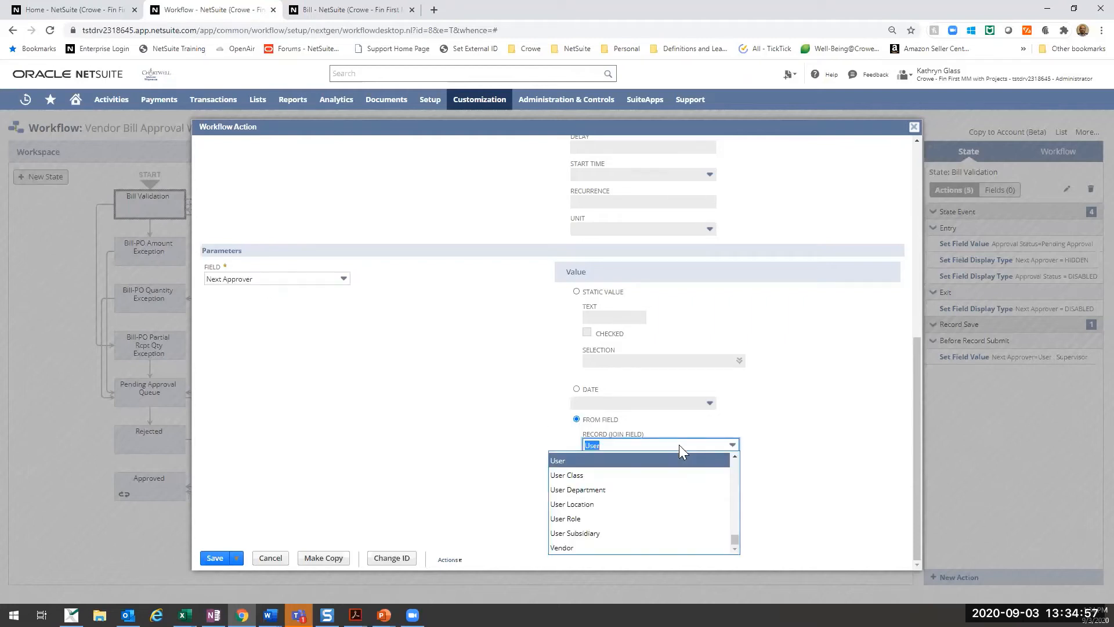
pyautogui.click(573, 461)
pyautogui.click(627, 480)
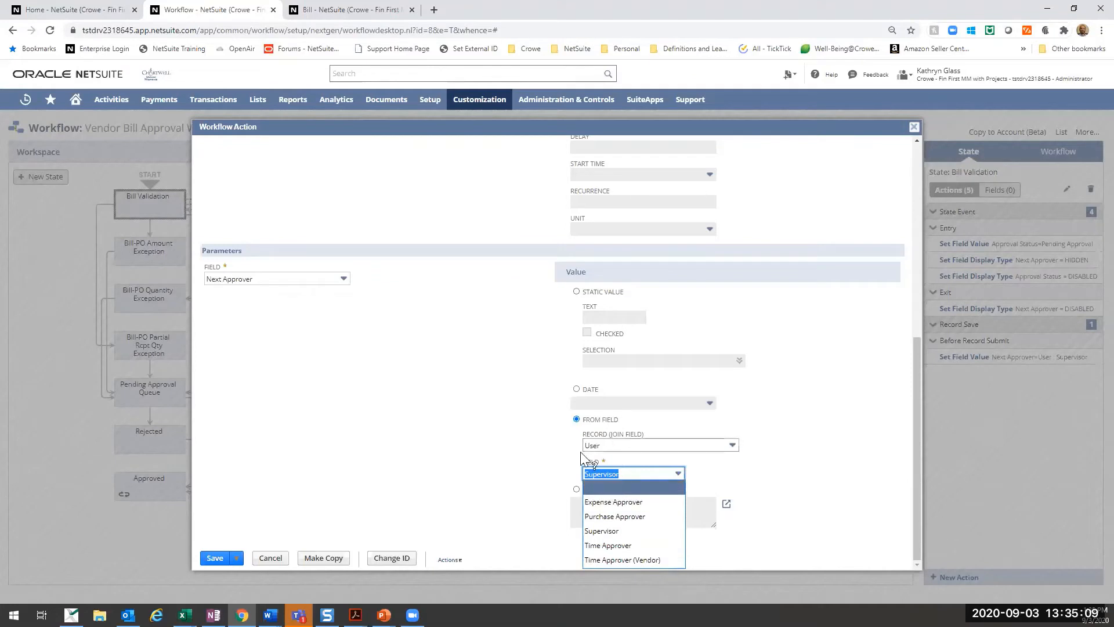
pyautogui.click(617, 539)
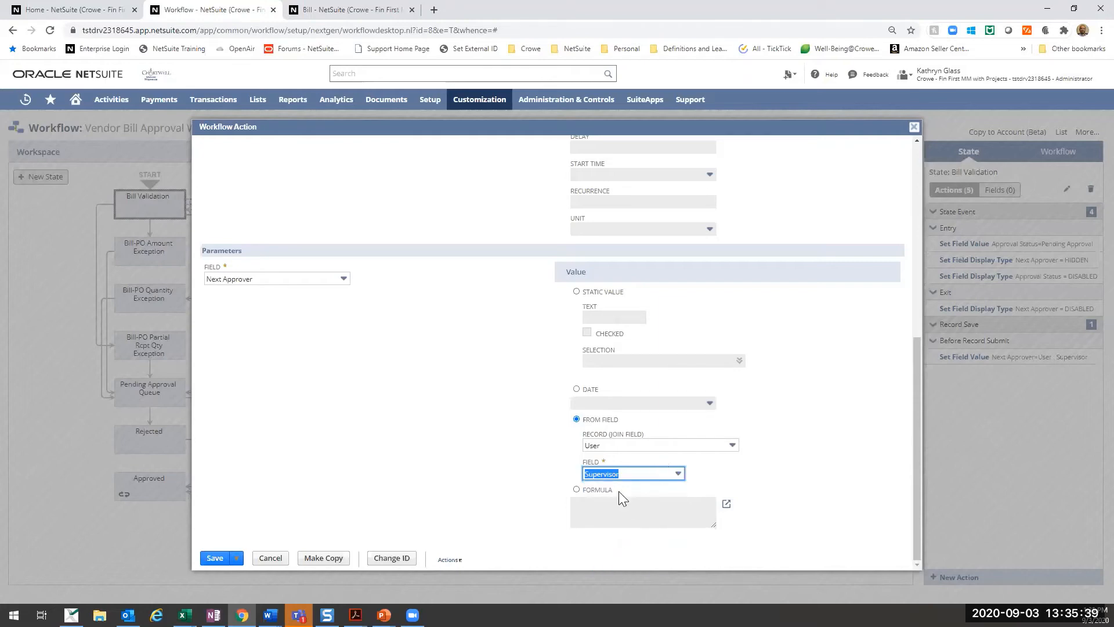
pyautogui.click(227, 557)
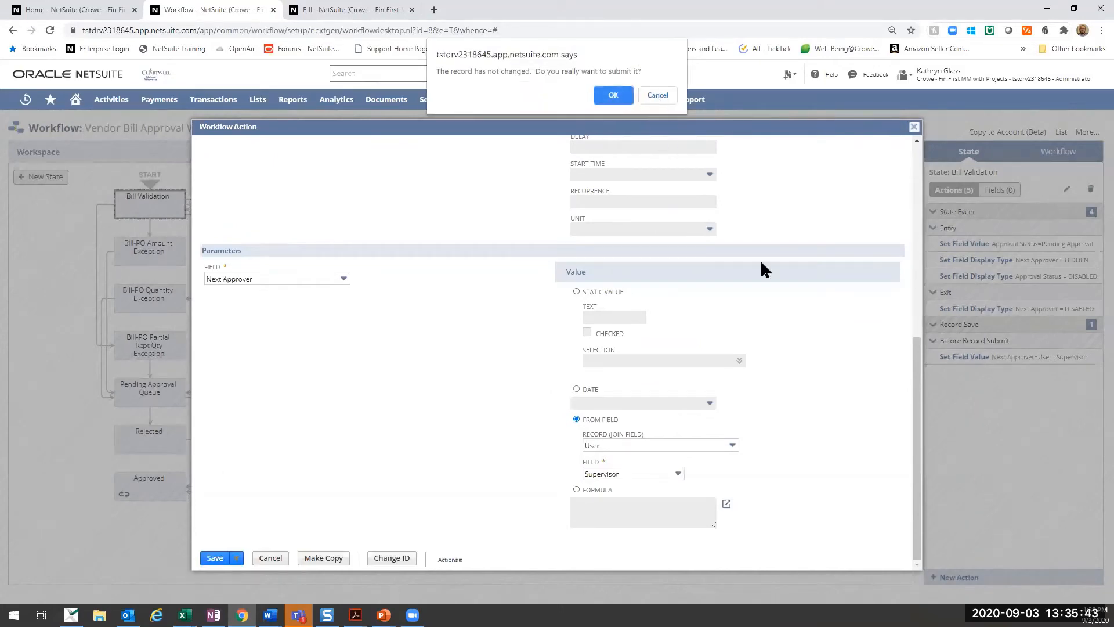
pyautogui.press('Return')
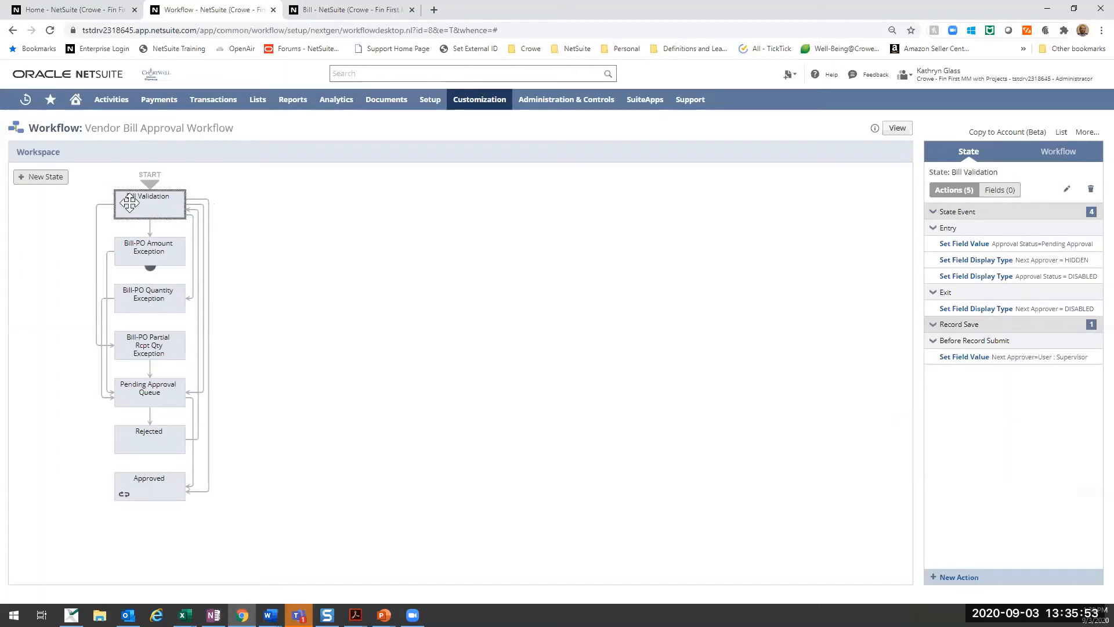
# - Examine the transition from Bill Validation to Bill-PO Amount Exception, including its trigger and saved search condition, and deselect it
pyautogui.click(149, 230)
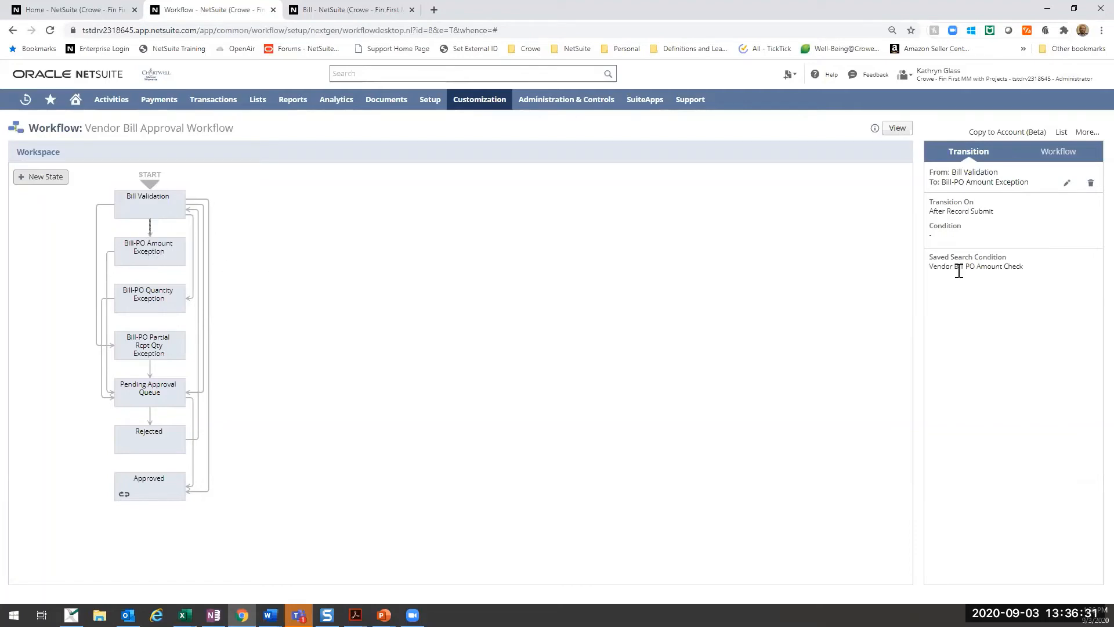
pyautogui.moveTo(1033, 267); pyautogui.dragTo(931, 276)
pyautogui.click(867, 255)
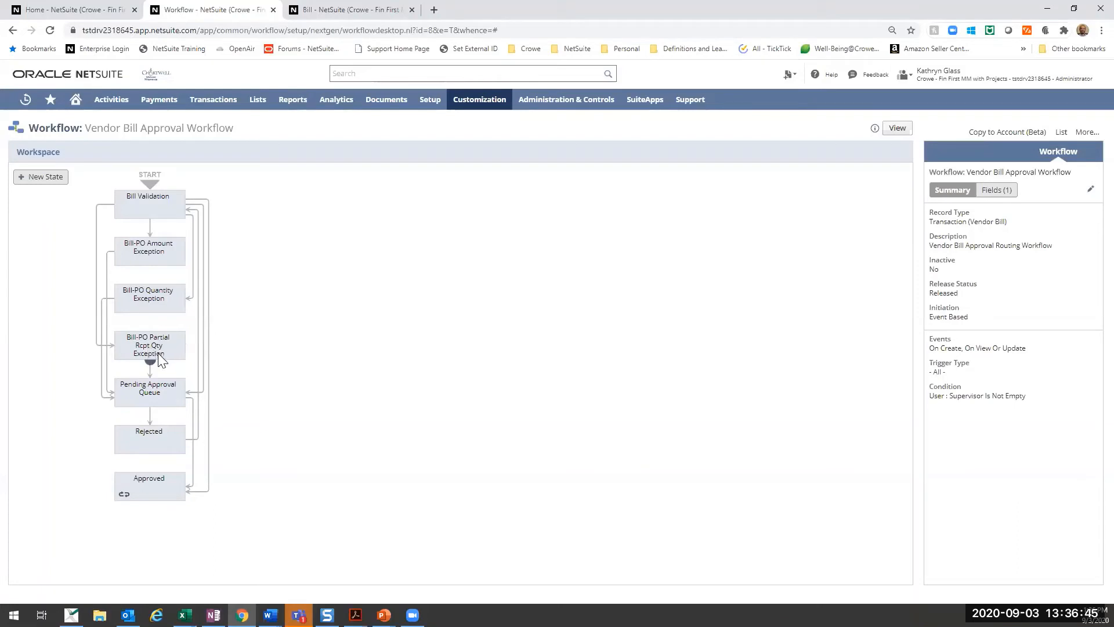
# - Examine the transitions from Bill Validation to Bill-PO Partial Rcpt Qty Exception and to Pending Approval Queue, including their saved search conditions
pyautogui.click(153, 301)
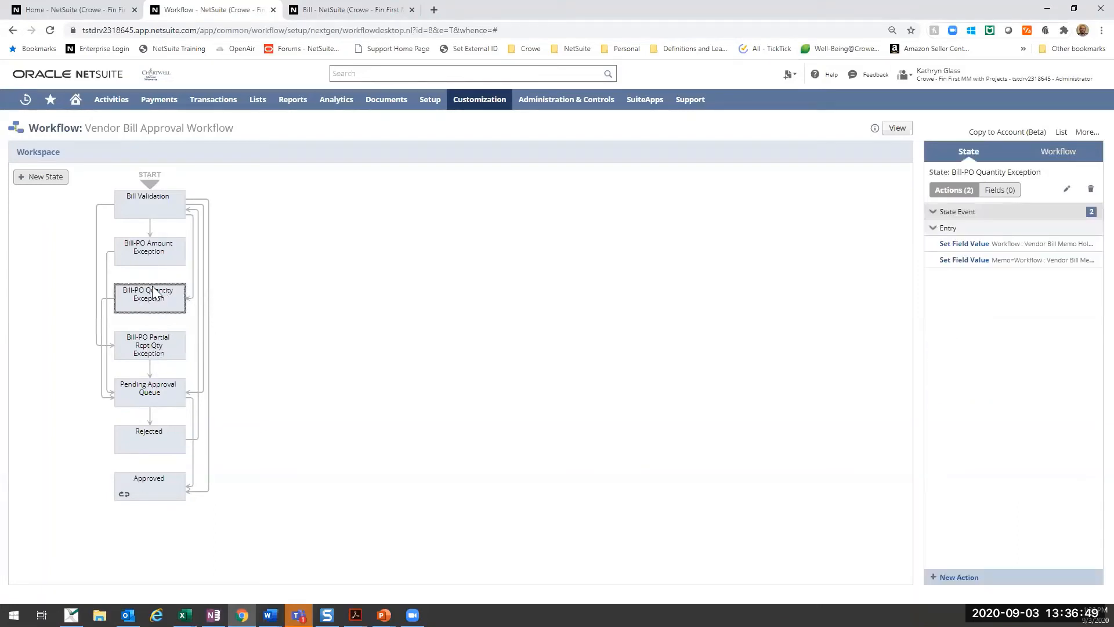
pyautogui.click(153, 258)
pyautogui.click(146, 208)
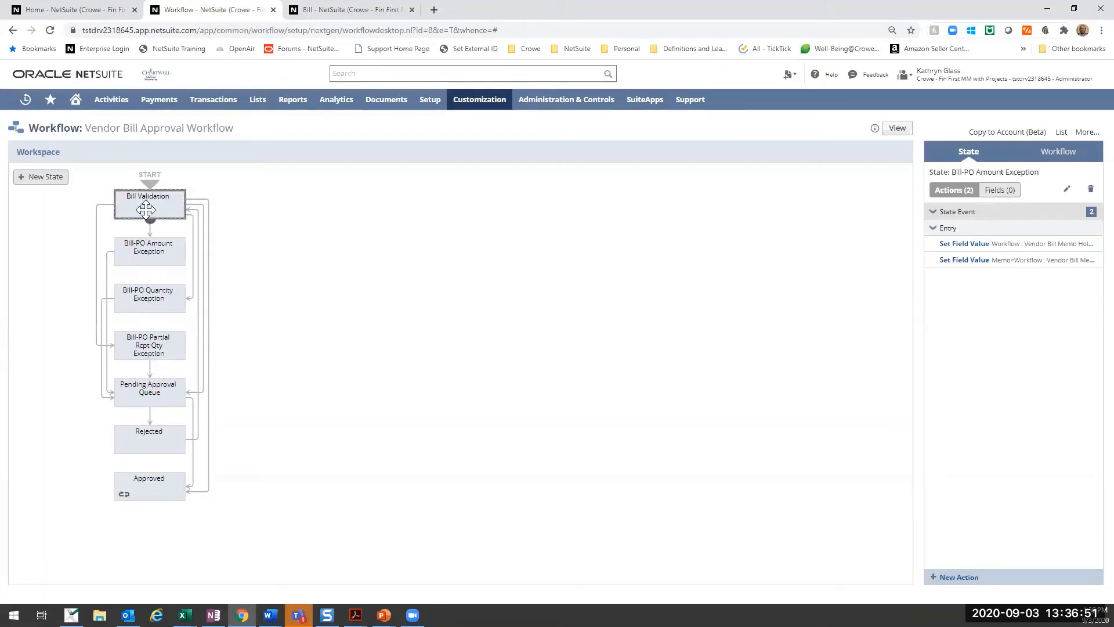
pyautogui.click(97, 229)
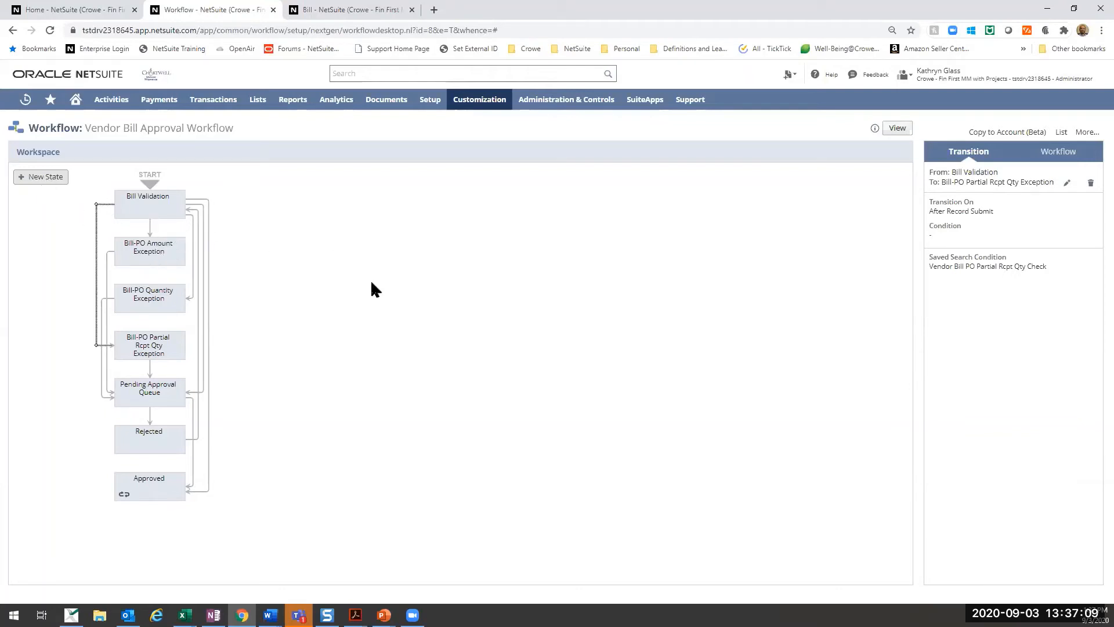
pyautogui.click(198, 202)
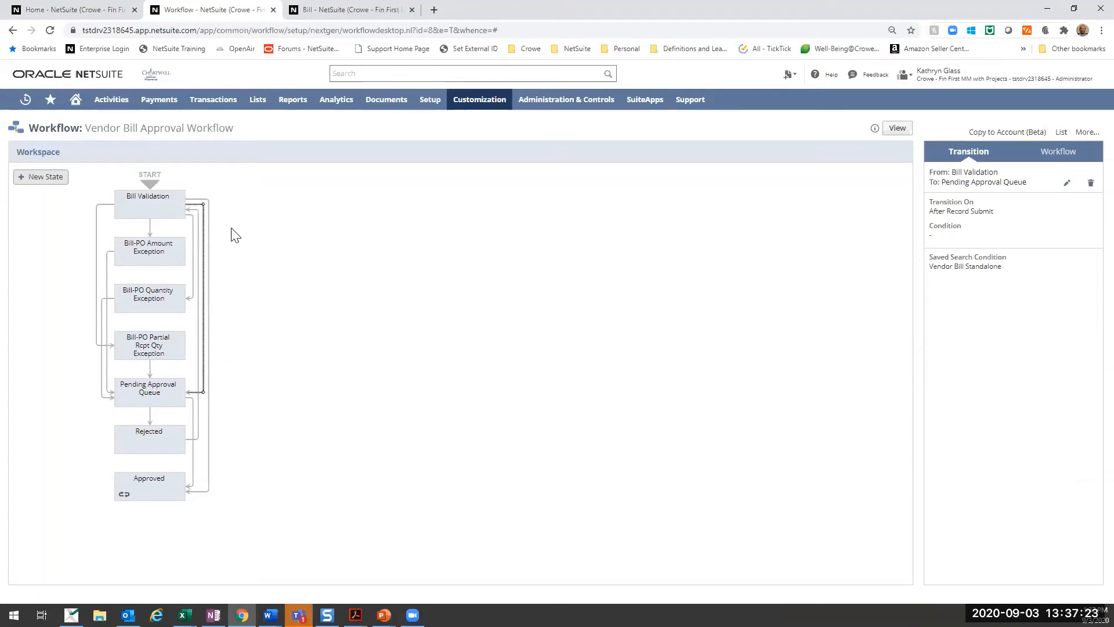
# - Review the actions of the three Bill-PO exception states and recheck the transition from Bill Validation to Pending Approval Queue
pyautogui.click(143, 257)
pyautogui.click(143, 303)
pyautogui.click(144, 342)
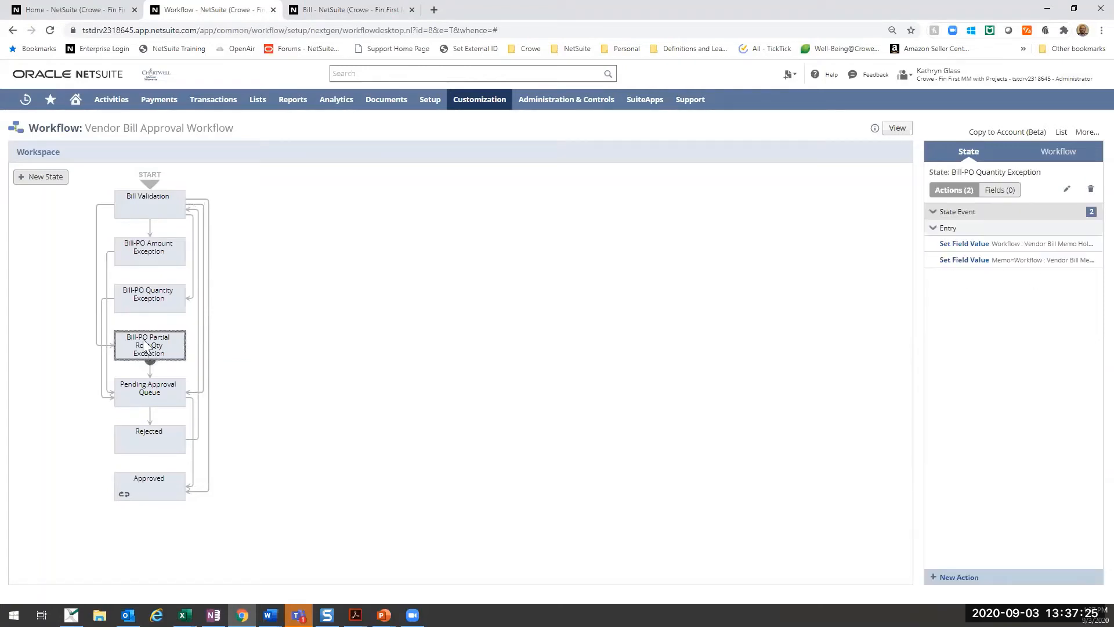
pyautogui.moveTo(145, 299); pyautogui.dragTo(151, 295)
pyautogui.click(152, 259)
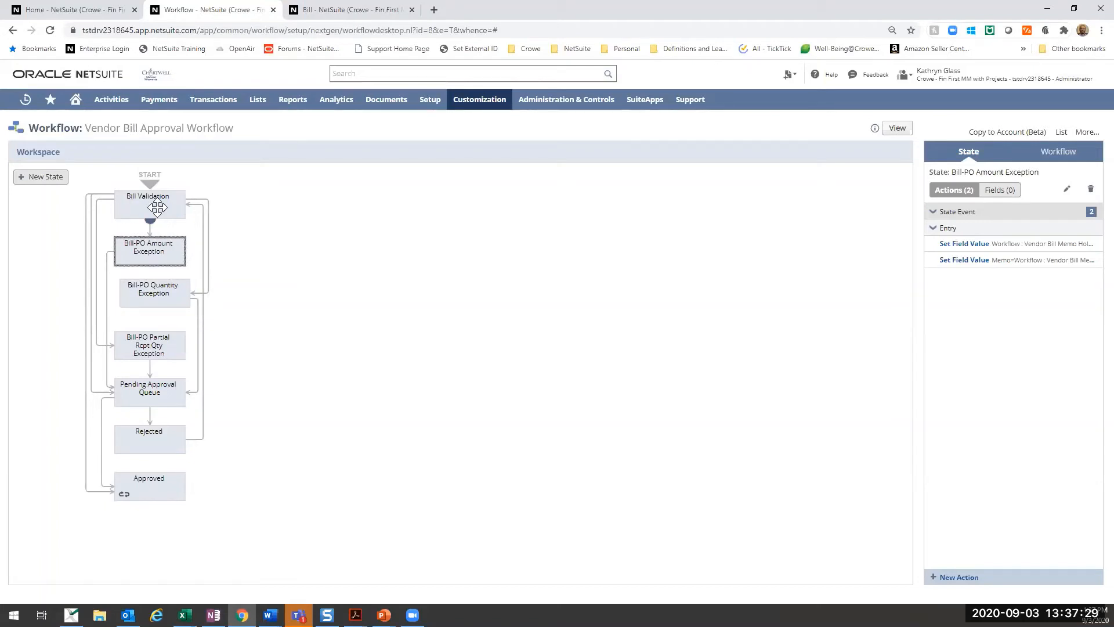
pyautogui.click(150, 208)
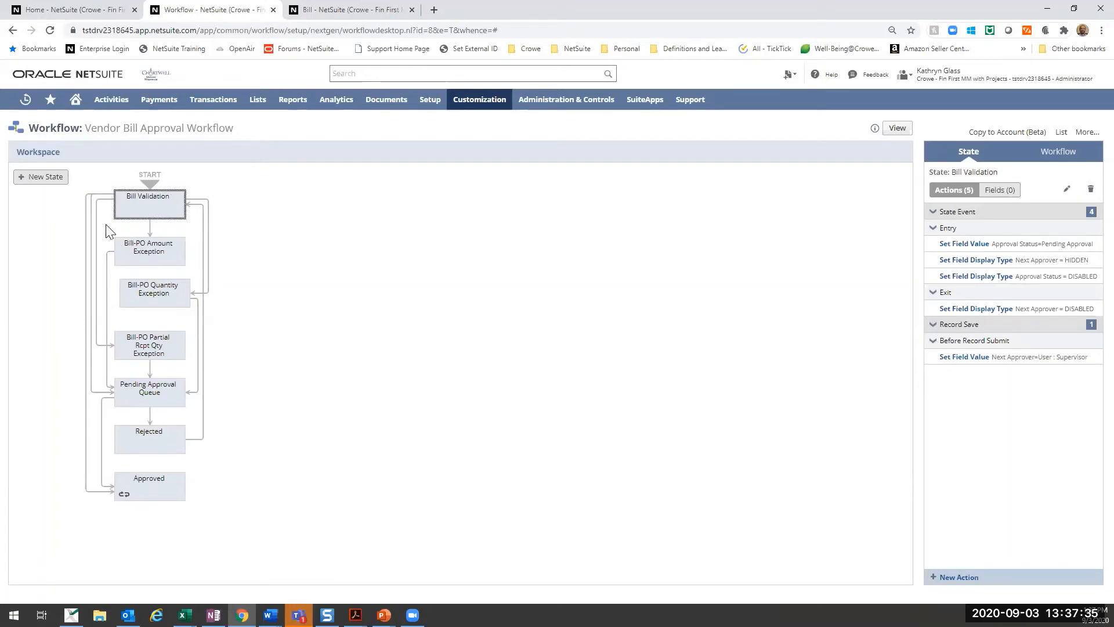
pyautogui.click(97, 393)
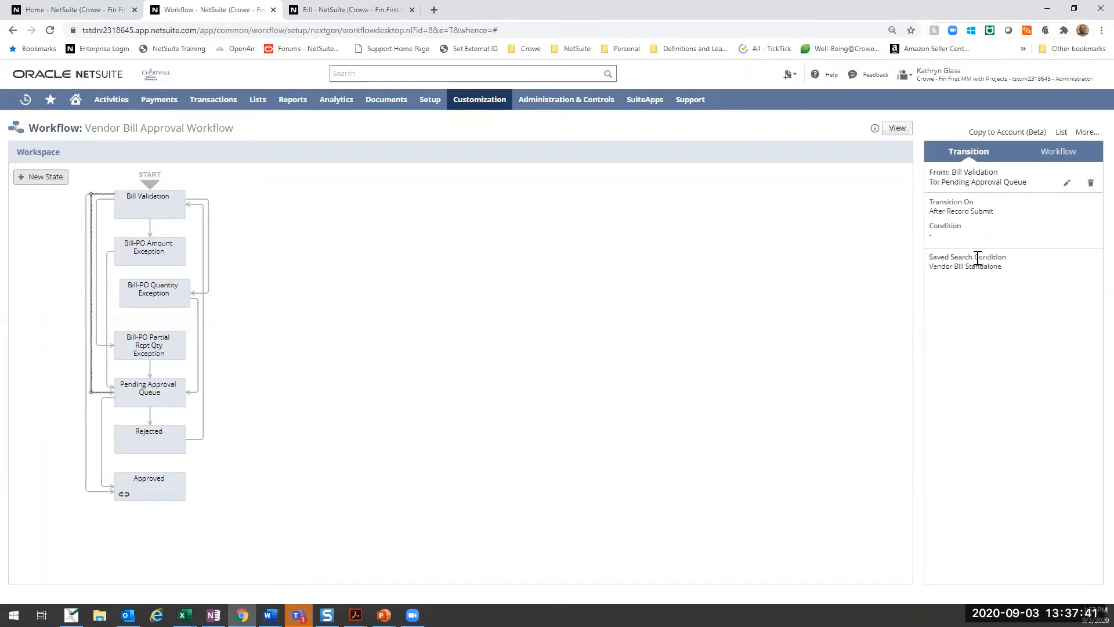
# - Open the Bill Validation state's definition, review its actions, transitions, fields and translations, and close it without saving
pyautogui.click(163, 212)
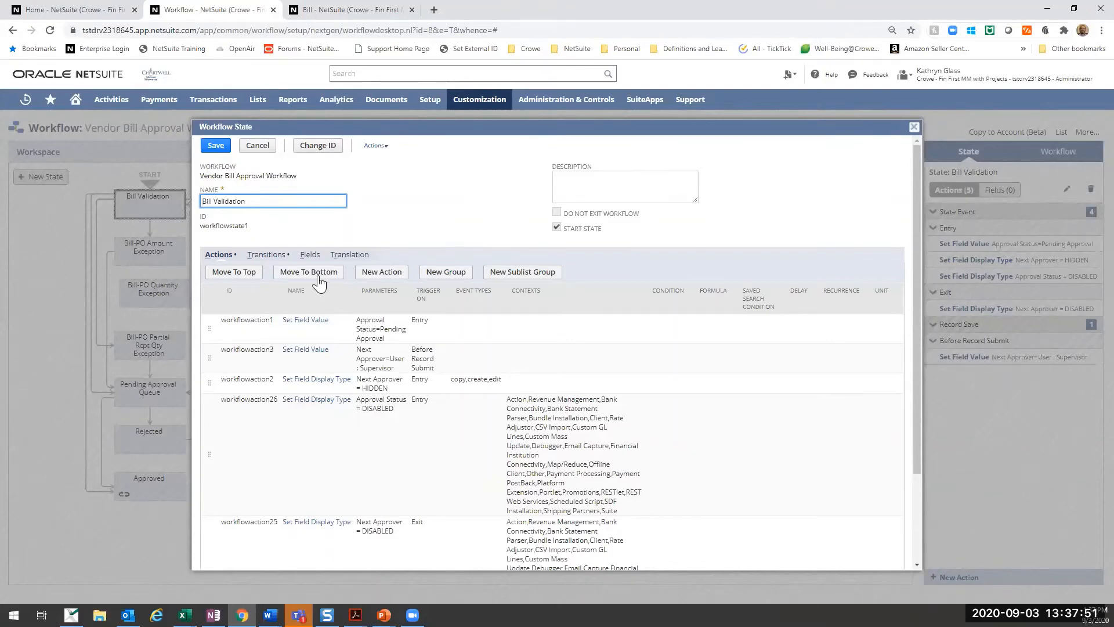
pyautogui.scroll(-3, 347, 406)
pyautogui.scroll(3, 341, 383)
pyautogui.scroll(-3, 335, 378)
pyautogui.scroll(3, 325, 374)
pyautogui.click(267, 254)
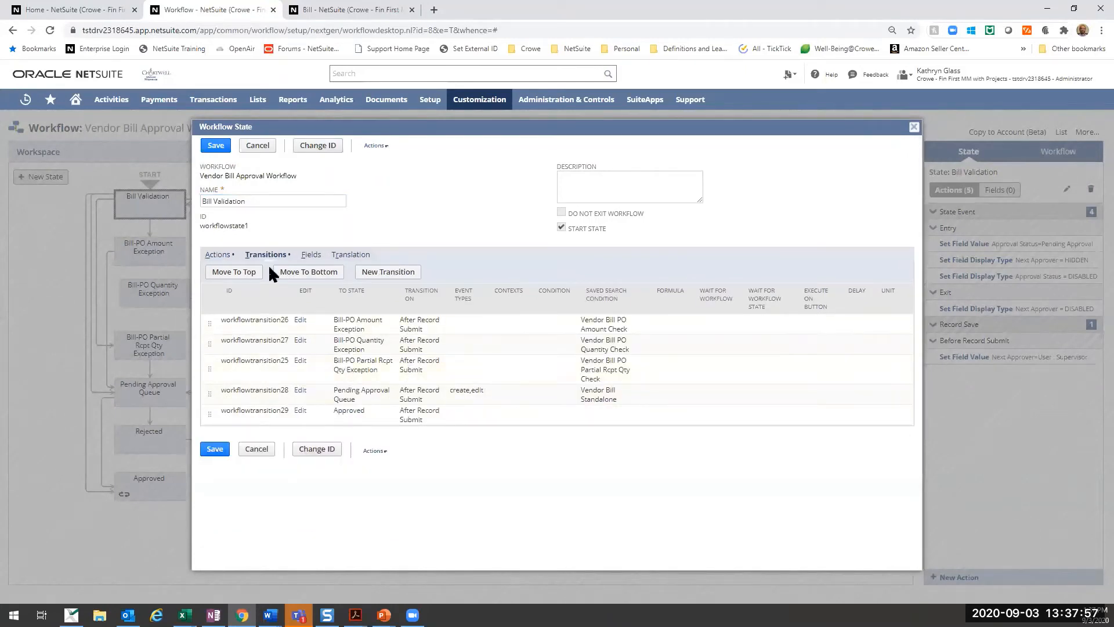
pyautogui.click(318, 255)
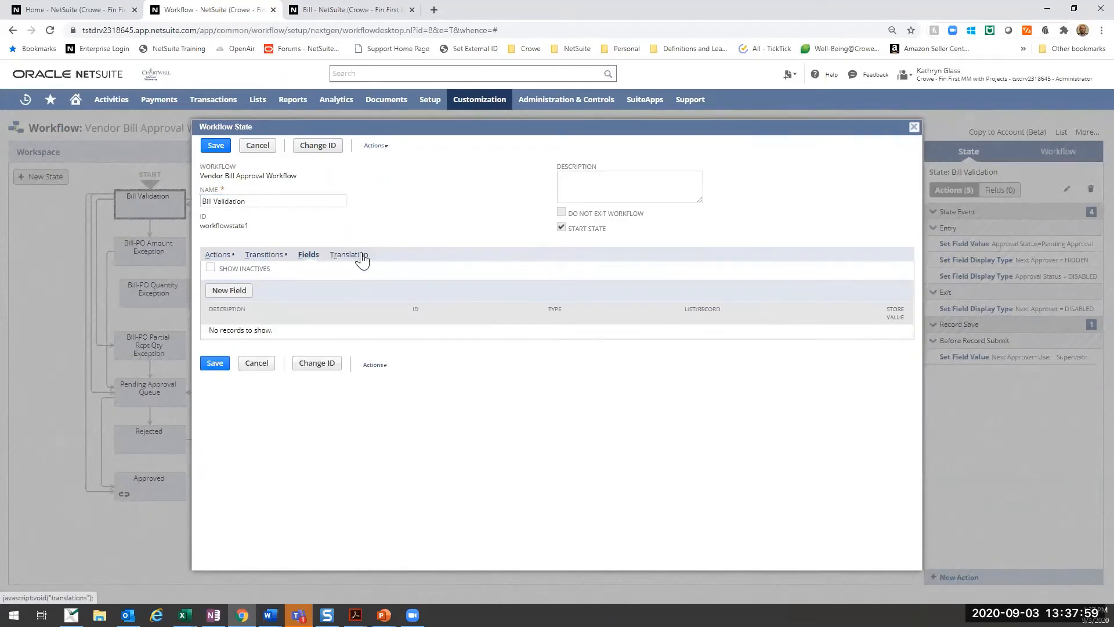
pyautogui.click(361, 256)
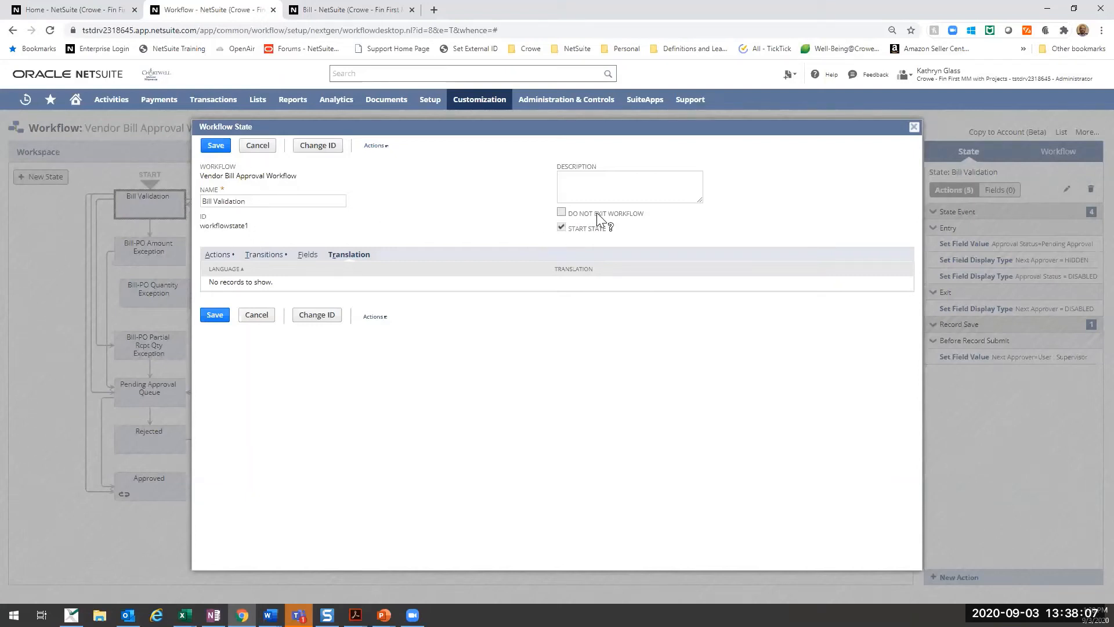
pyautogui.click(259, 145)
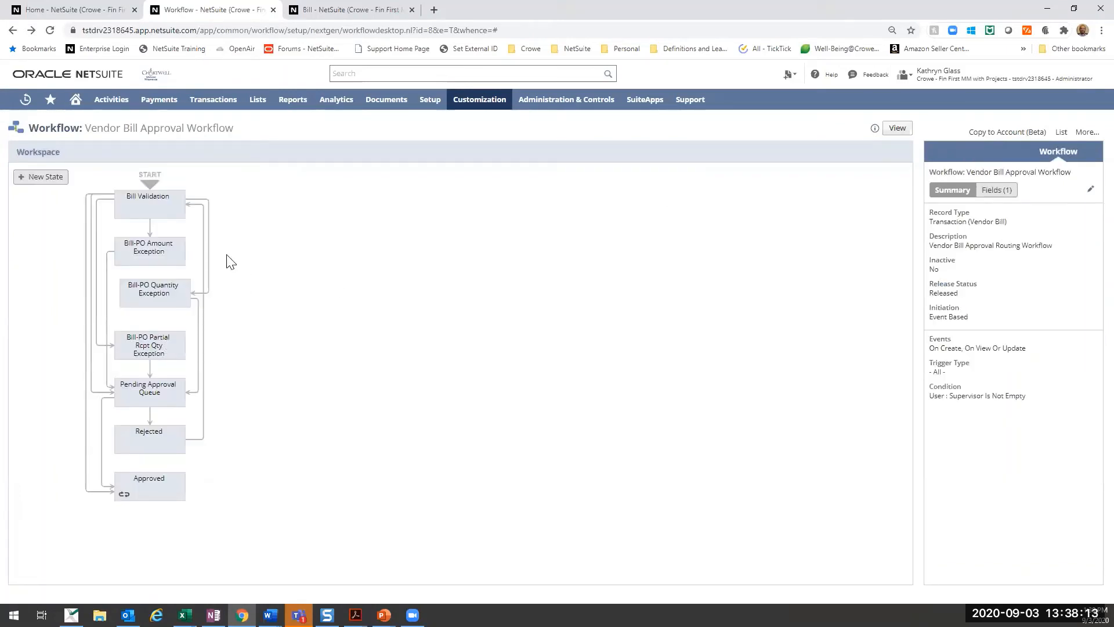
# - Select the Pending Approval Queue state and review its entry and before record load actions
pyautogui.click(146, 202)
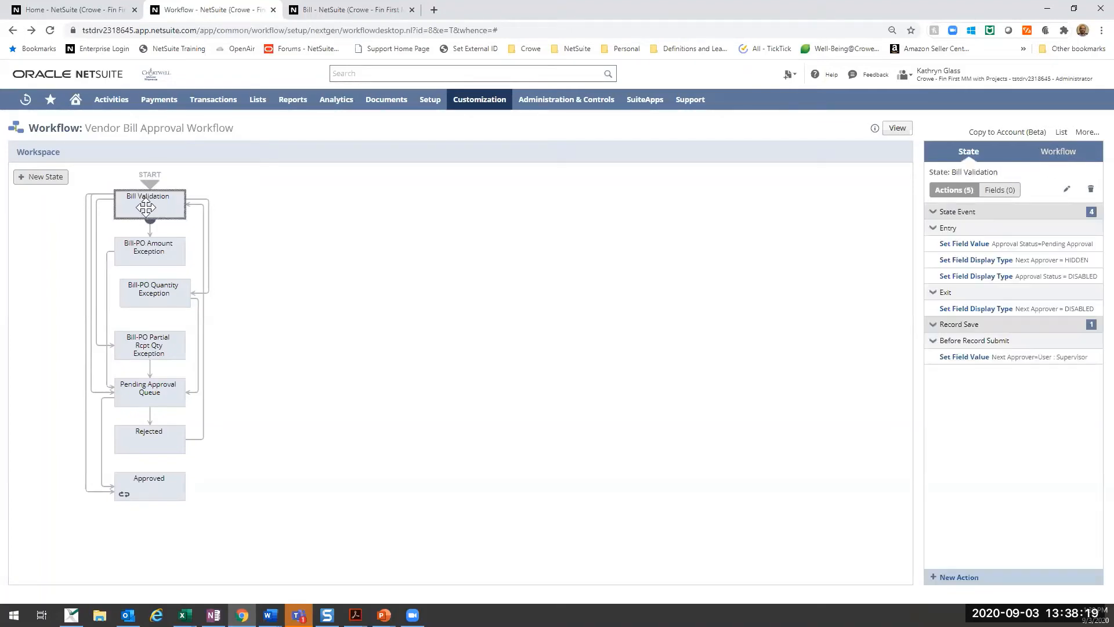
pyautogui.click(172, 397)
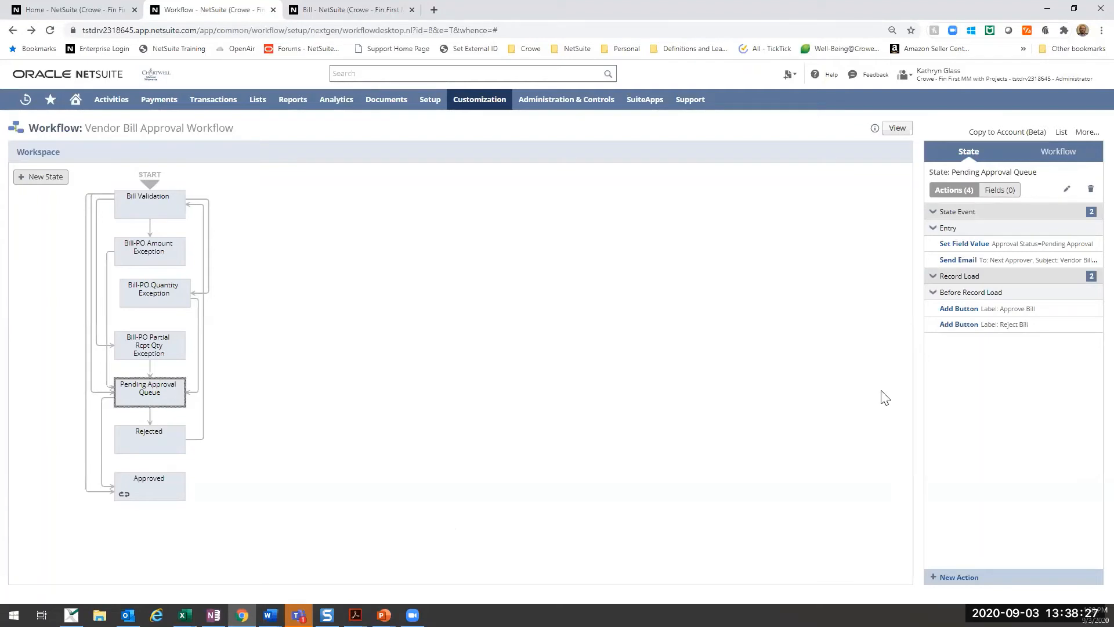
pyautogui.moveTo(1064, 244)
# - Open the Send Email action of Pending Approval Queue and examine its trigger, contexts and parameters
pyautogui.moveTo(1075, 266)
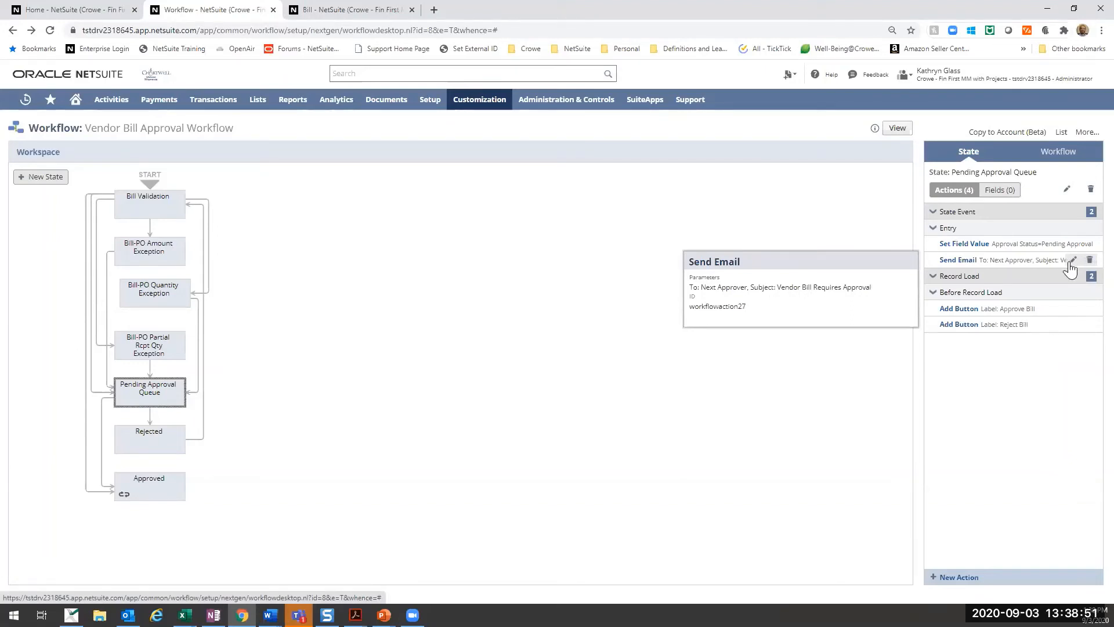
pyautogui.click(1073, 261)
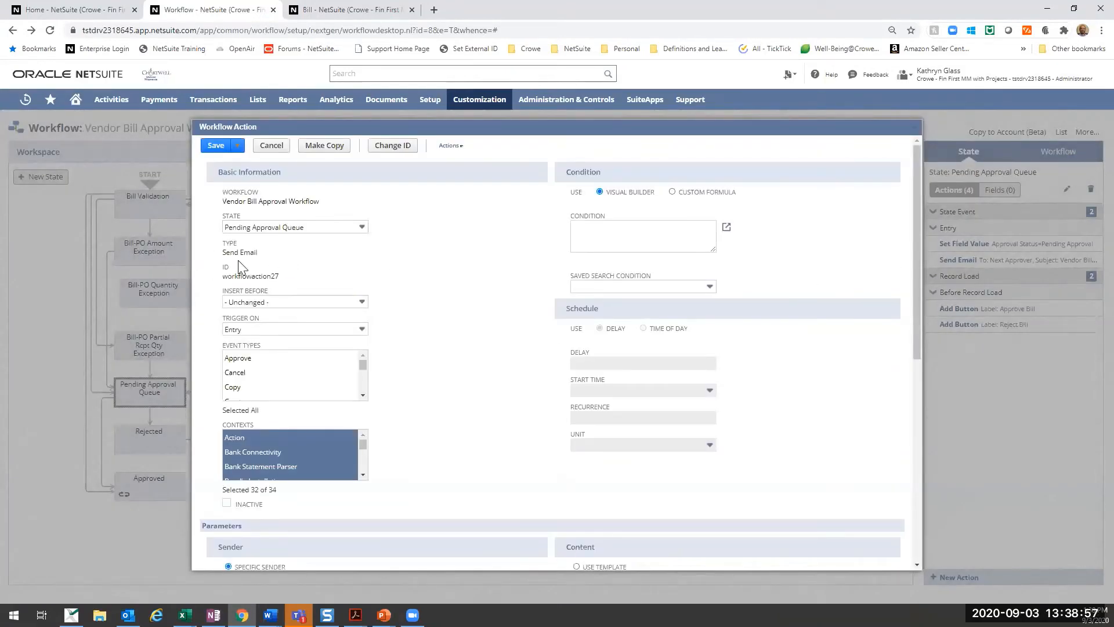
pyautogui.scroll(-5, 360, 363)
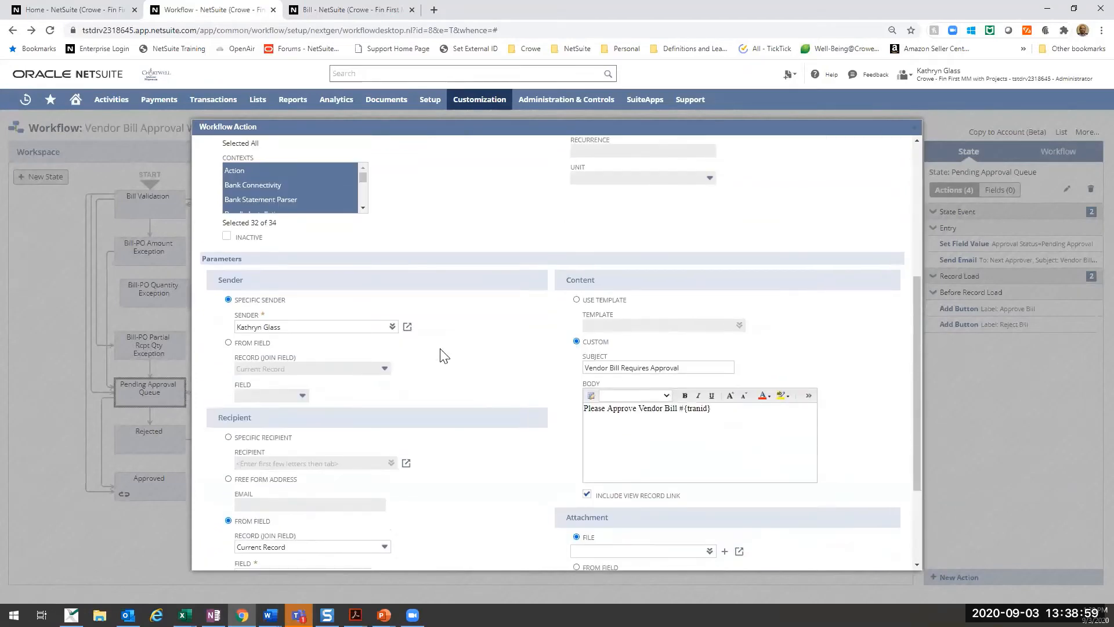
pyautogui.scroll(5, 444, 355)
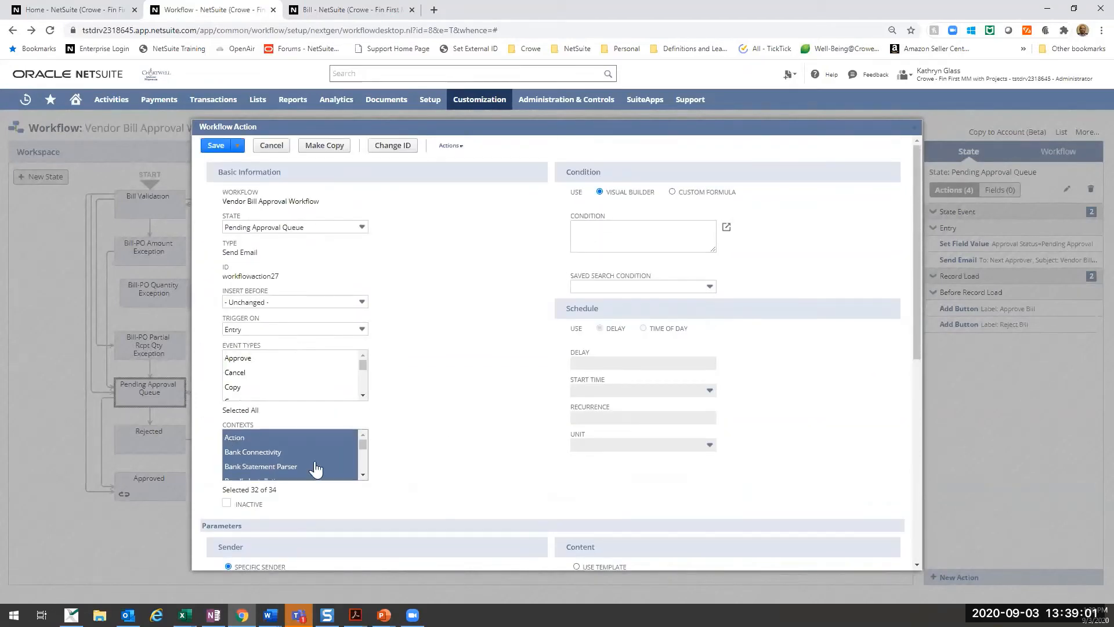
pyautogui.scroll(-5, 380, 417)
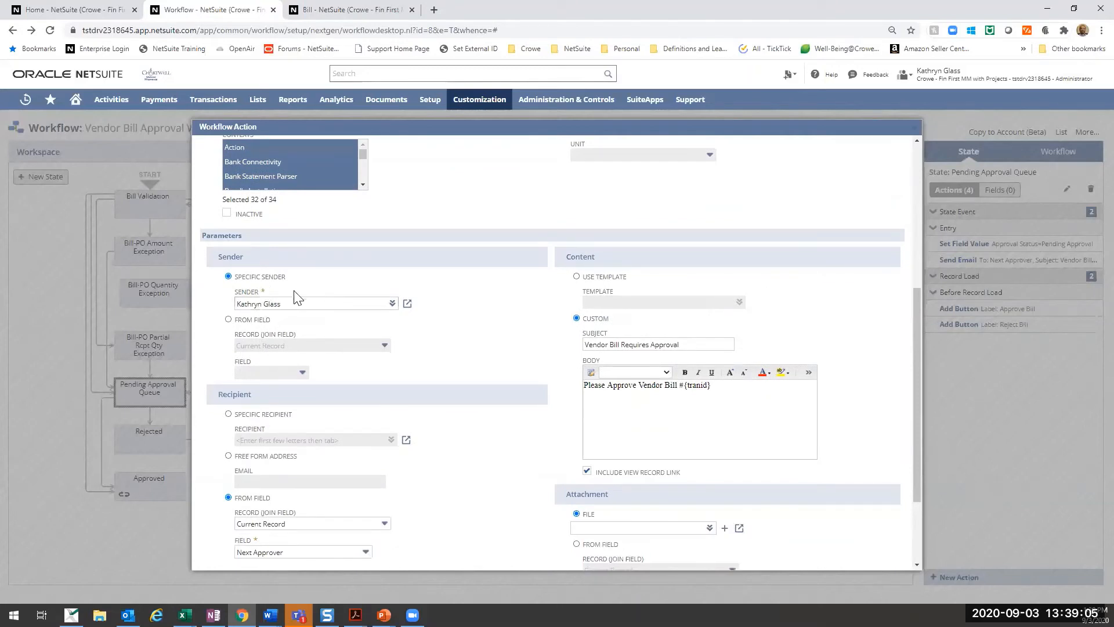
# - Look through the available specific senders without changing the choice, and examine the email's sender, recipient, content and attachment settings
pyautogui.click(392, 309)
pyautogui.click(381, 315)
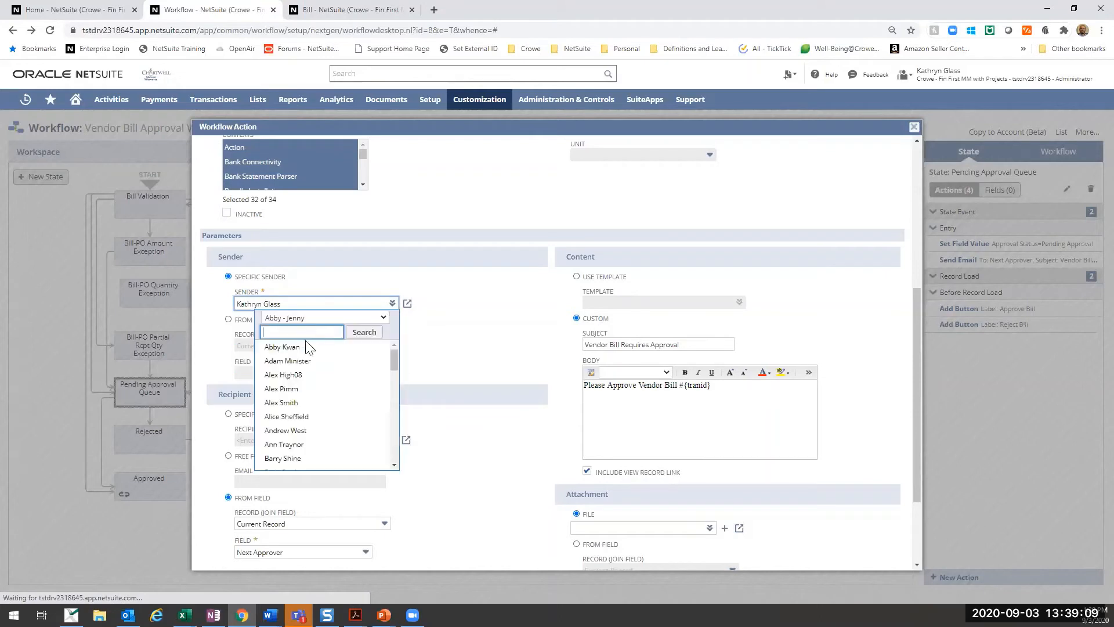
pyautogui.click(429, 277)
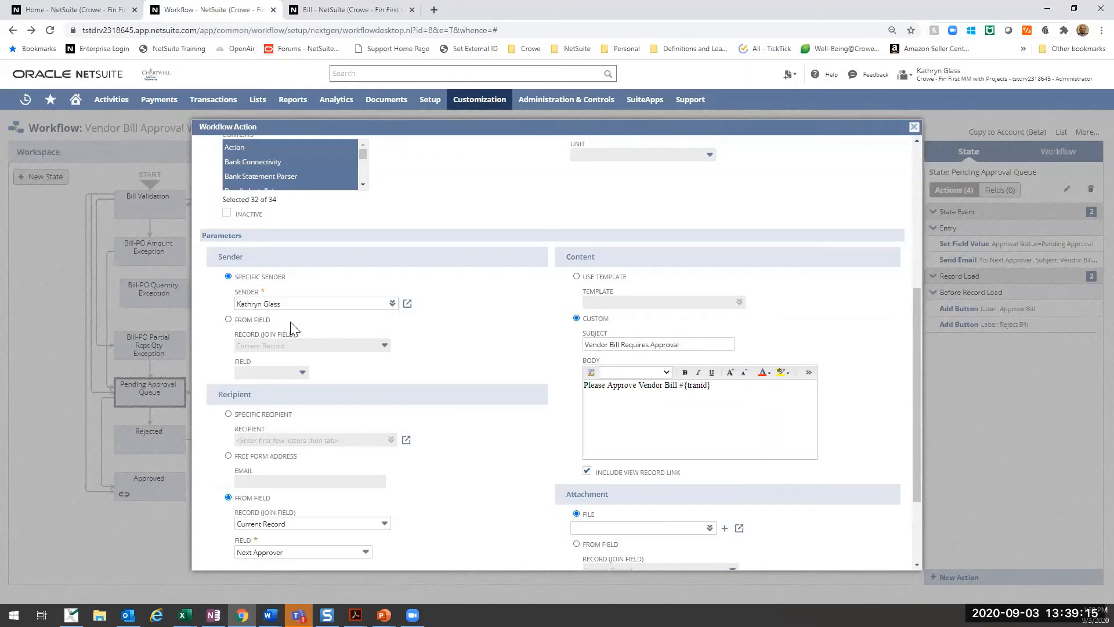
pyautogui.scroll(-2, 292, 328)
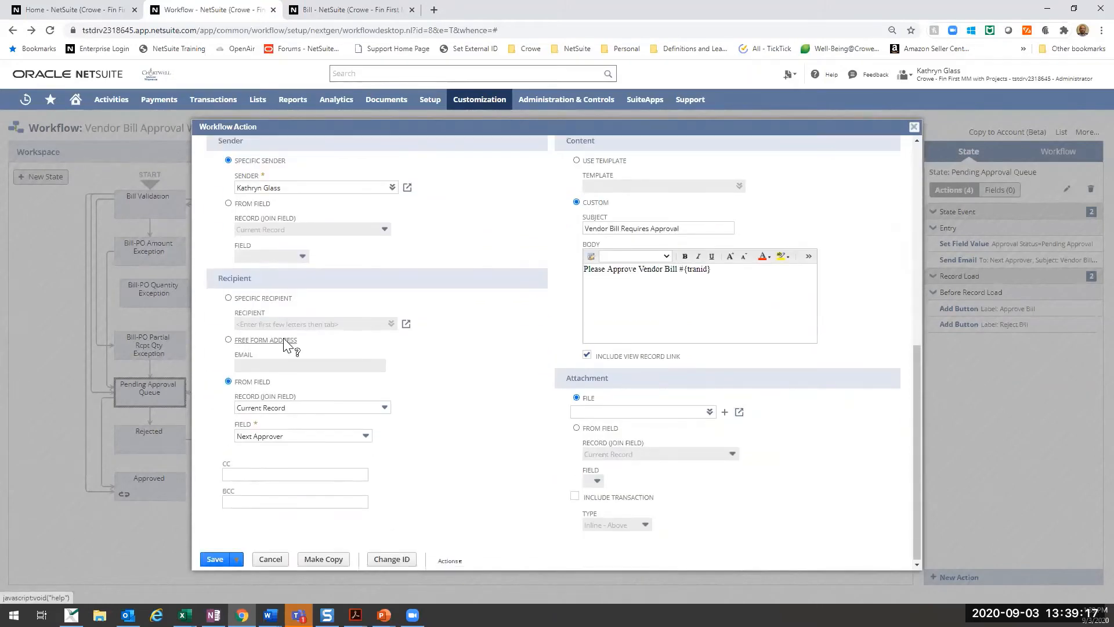
pyautogui.scroll(2, 282, 338)
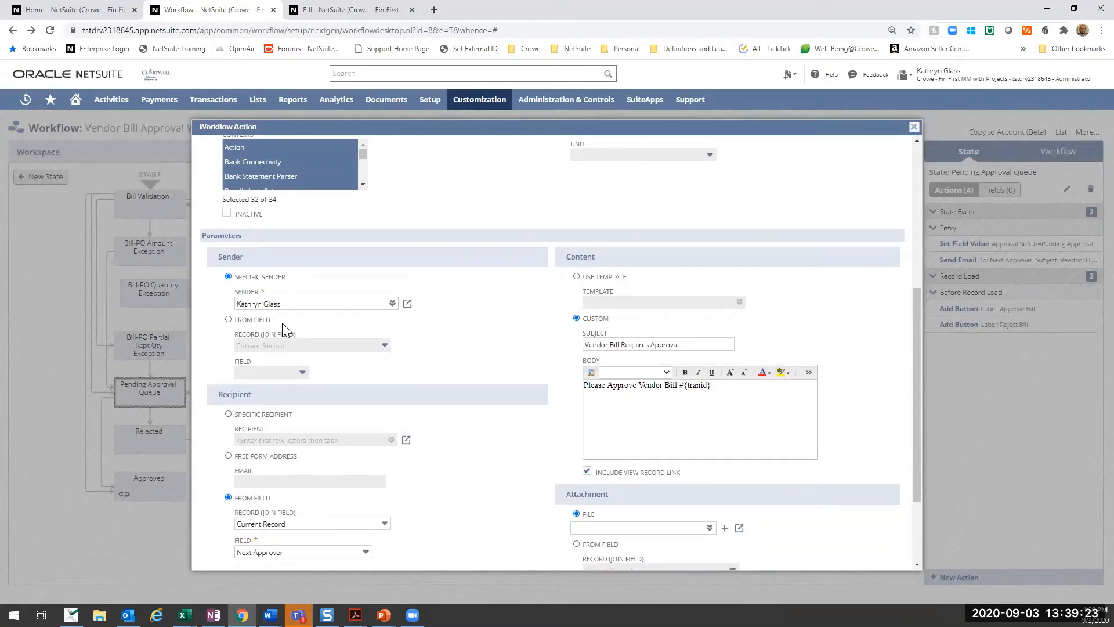
pyautogui.scroll(-2, 255, 371)
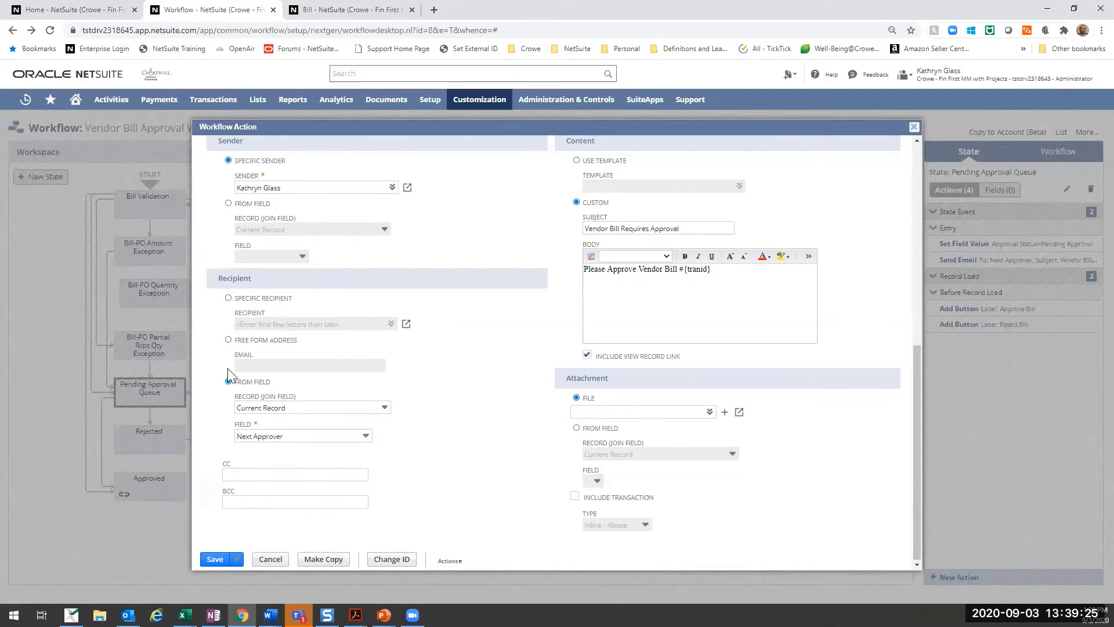
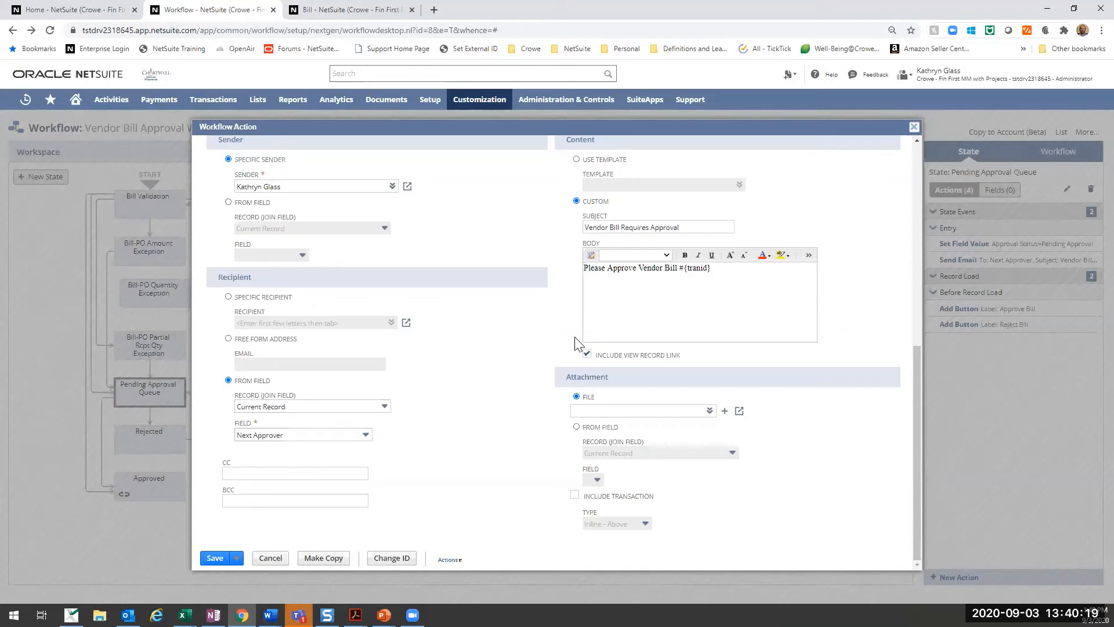
# - Examine the approval email's subject and custom body text, including the {tranid} placeholder for the vendor bill number
pyautogui.scroll(2, 578, 281)
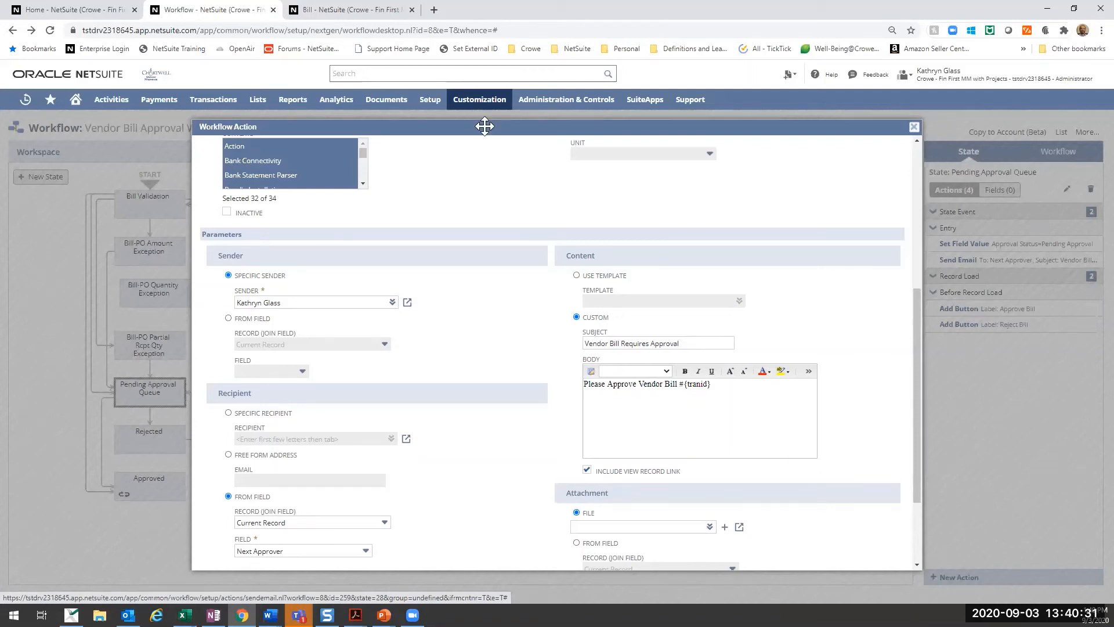
pyautogui.moveTo(386, 99)
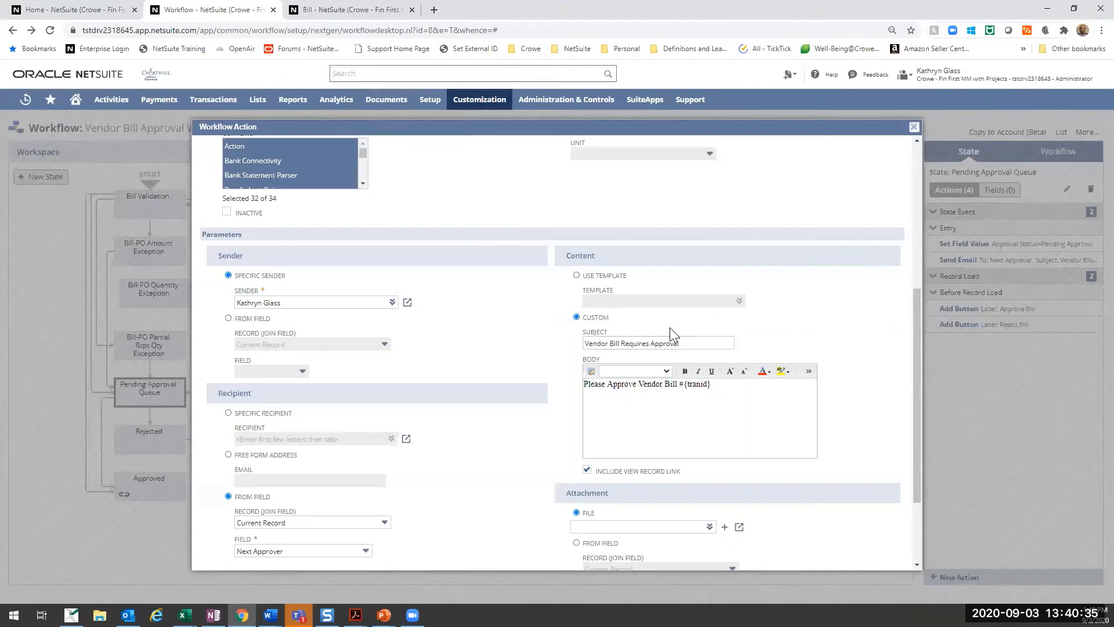
pyautogui.moveTo(699, 344); pyautogui.dragTo(559, 343)
pyautogui.click(701, 340)
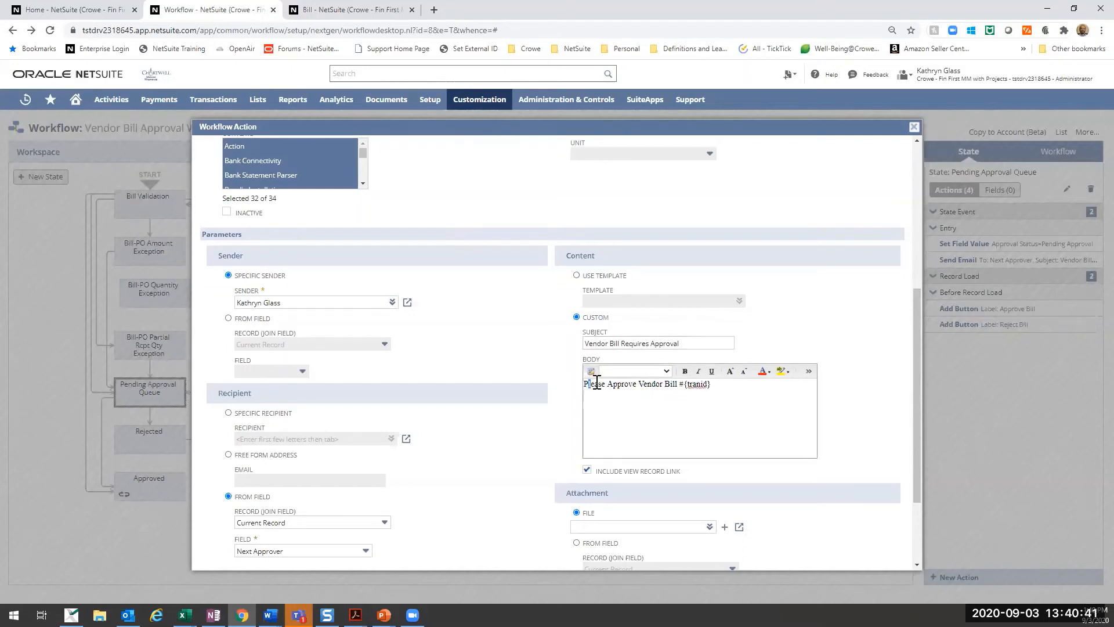
pyautogui.moveTo(589, 385); pyautogui.dragTo(642, 385)
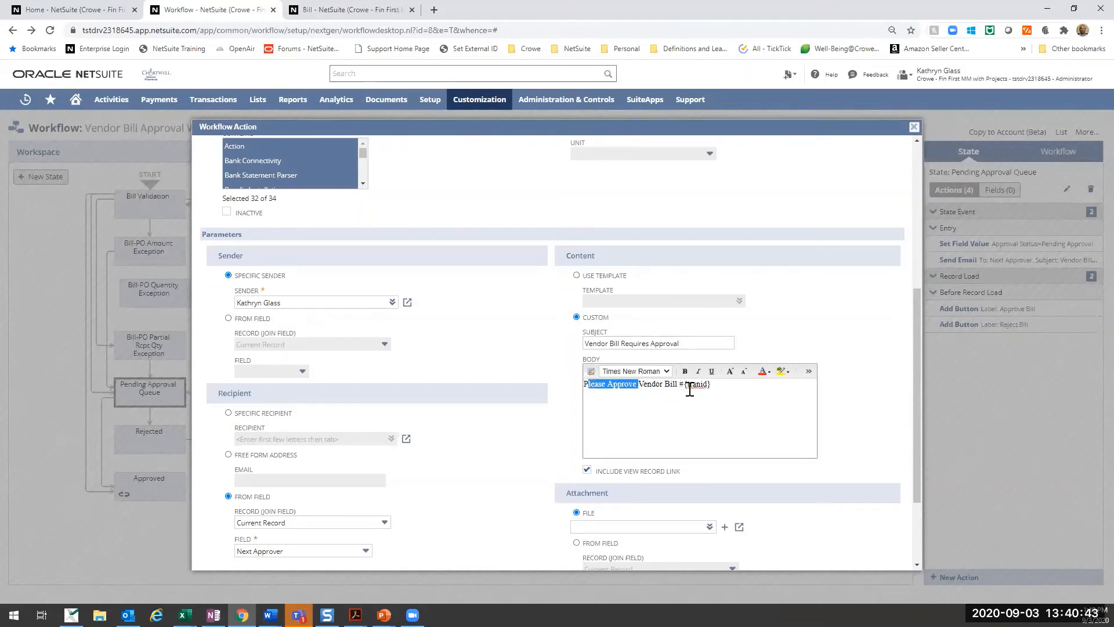
pyautogui.moveTo(722, 385); pyautogui.dragTo(685, 385)
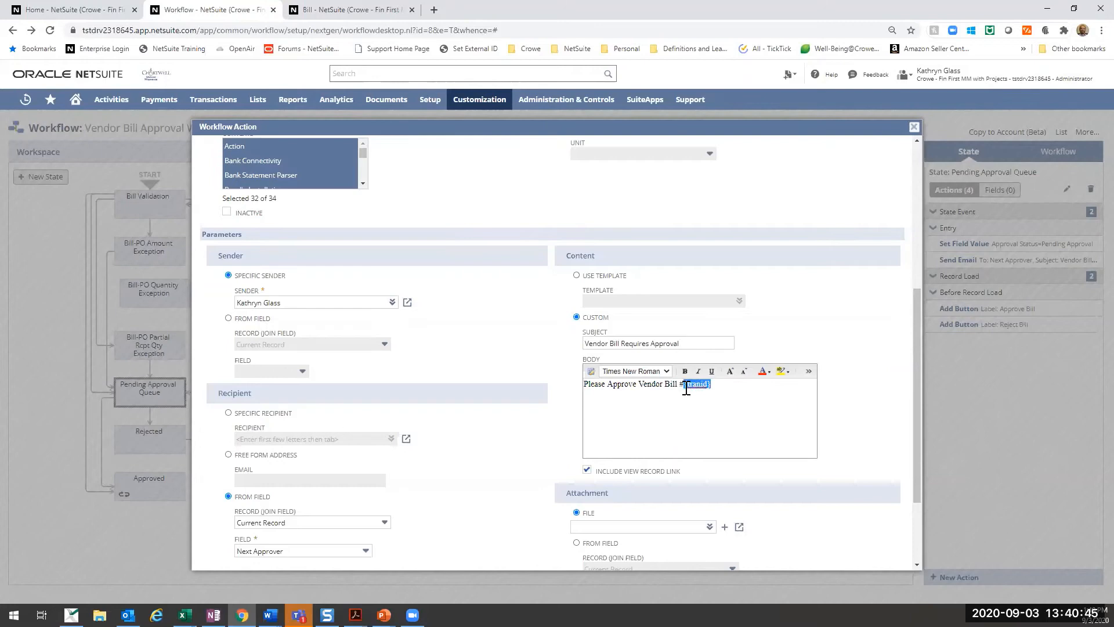
pyautogui.click(780, 328)
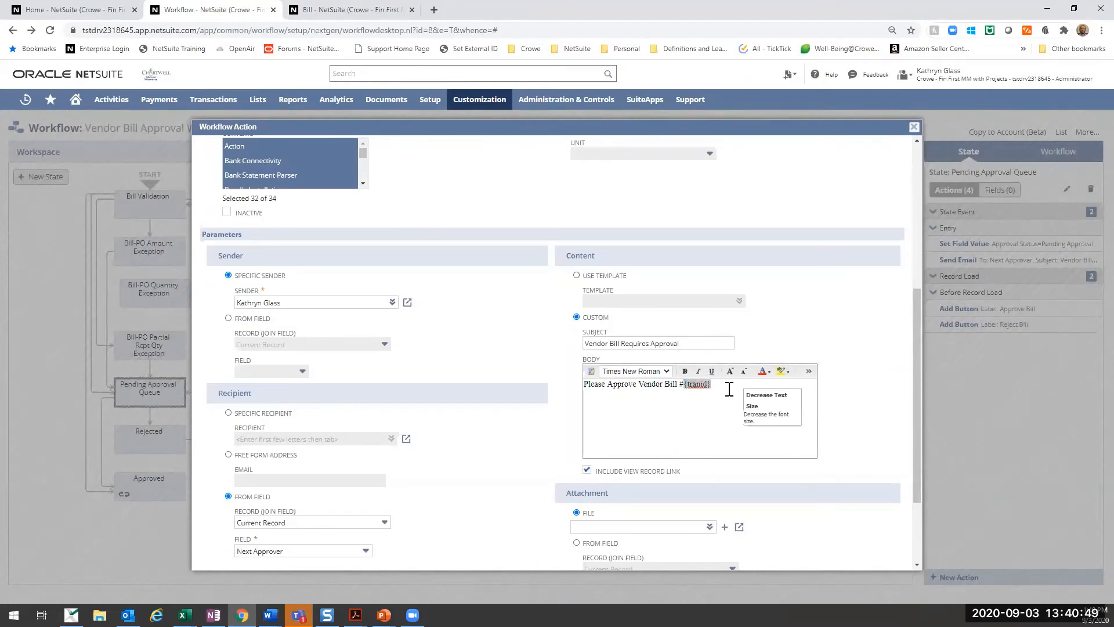
pyautogui.click(709, 386)
# - Review the email's view record link and attachment options, and save the Send Email action
pyautogui.scroll(-1, 835, 328)
pyautogui.scroll(-2, 836, 328)
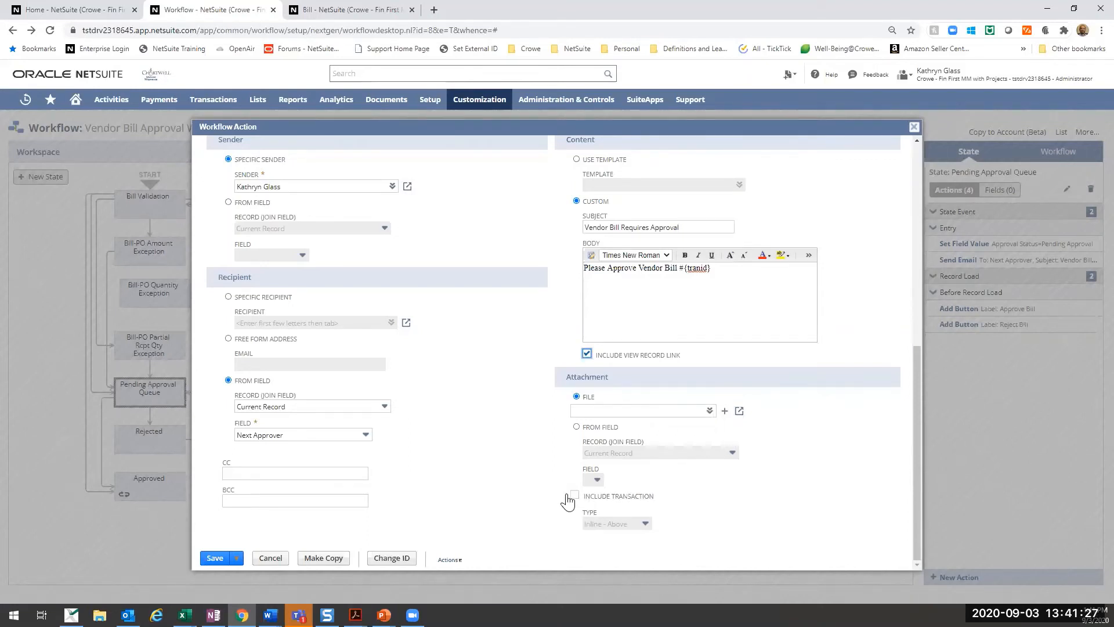
pyautogui.scroll(10, 554, 417)
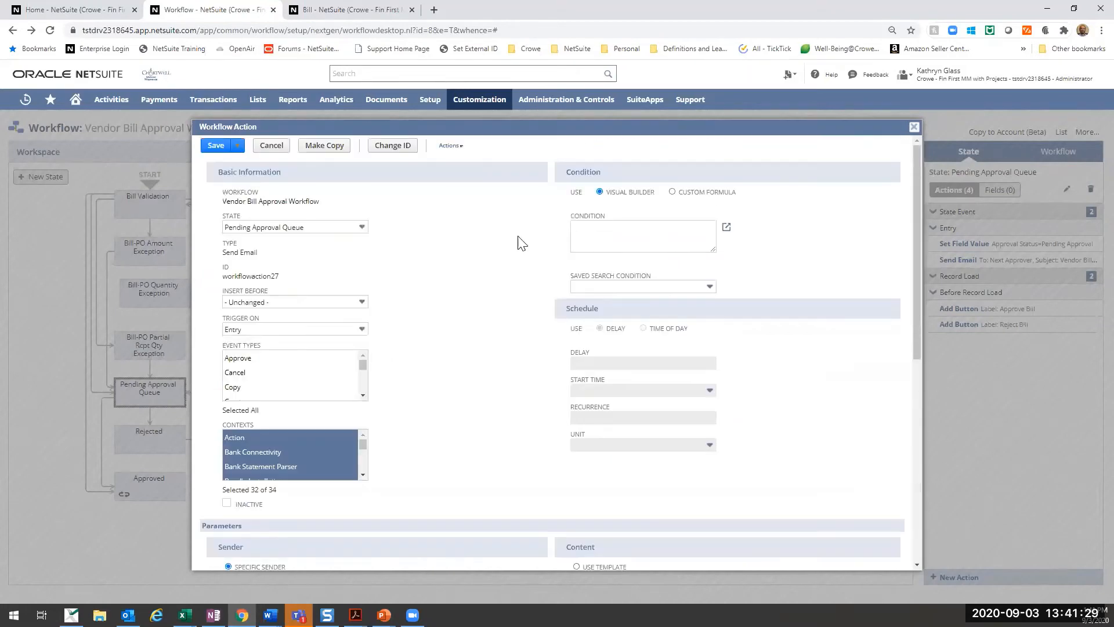
pyautogui.click(217, 147)
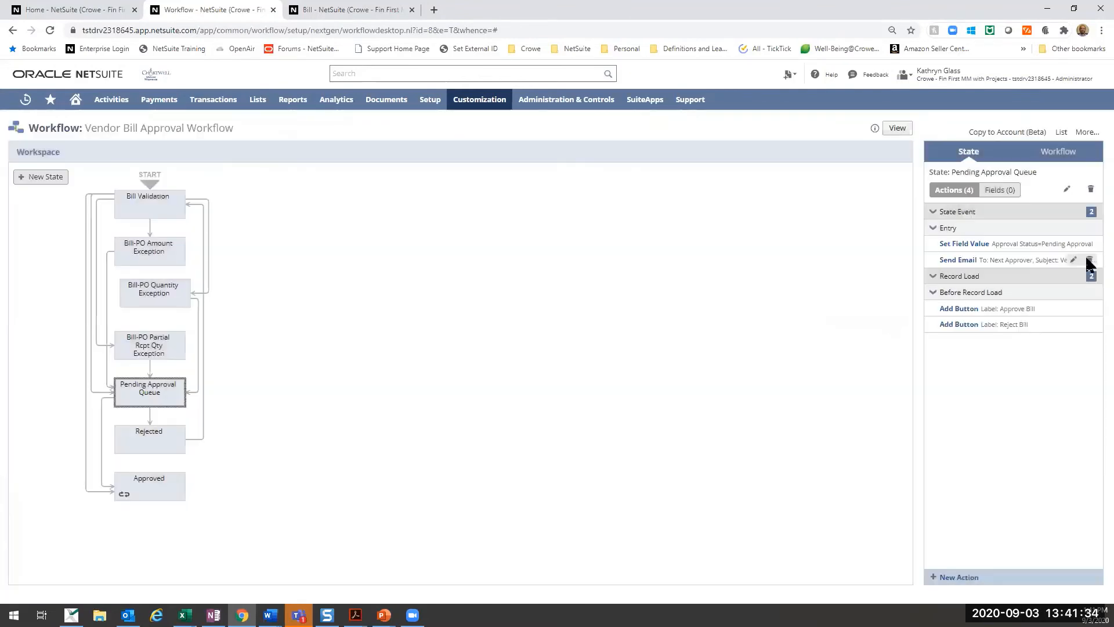
pyautogui.moveTo(977, 265)
# - Open the Approve Bill button action of Pending Approval Queue, review its trigger and label, and open its condition for editing
pyautogui.moveTo(929, 244)
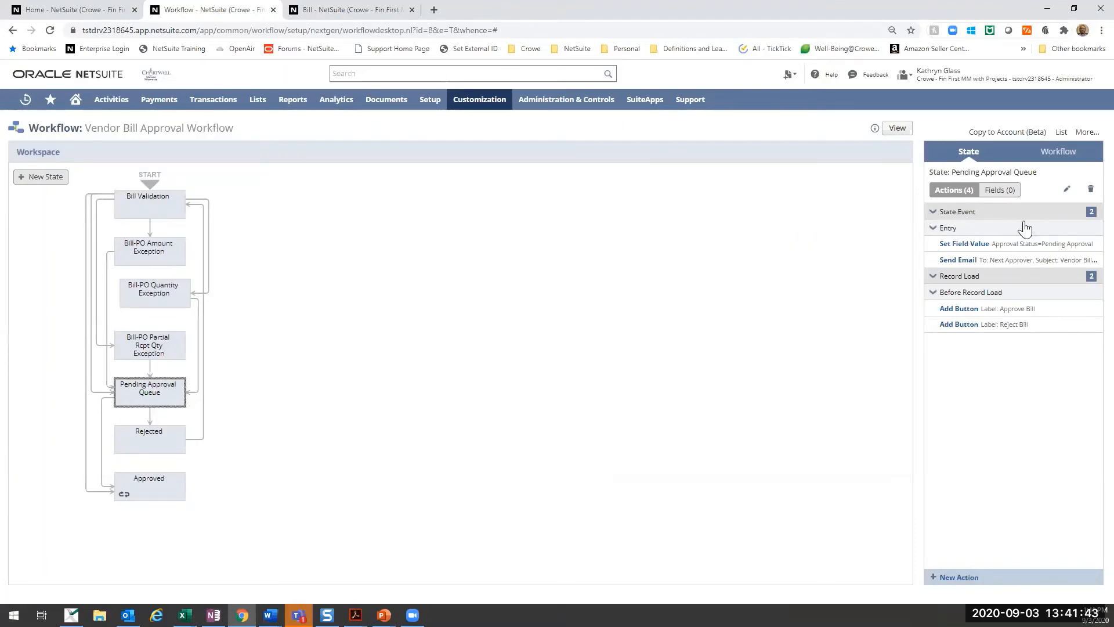
pyautogui.moveTo(1039, 313)
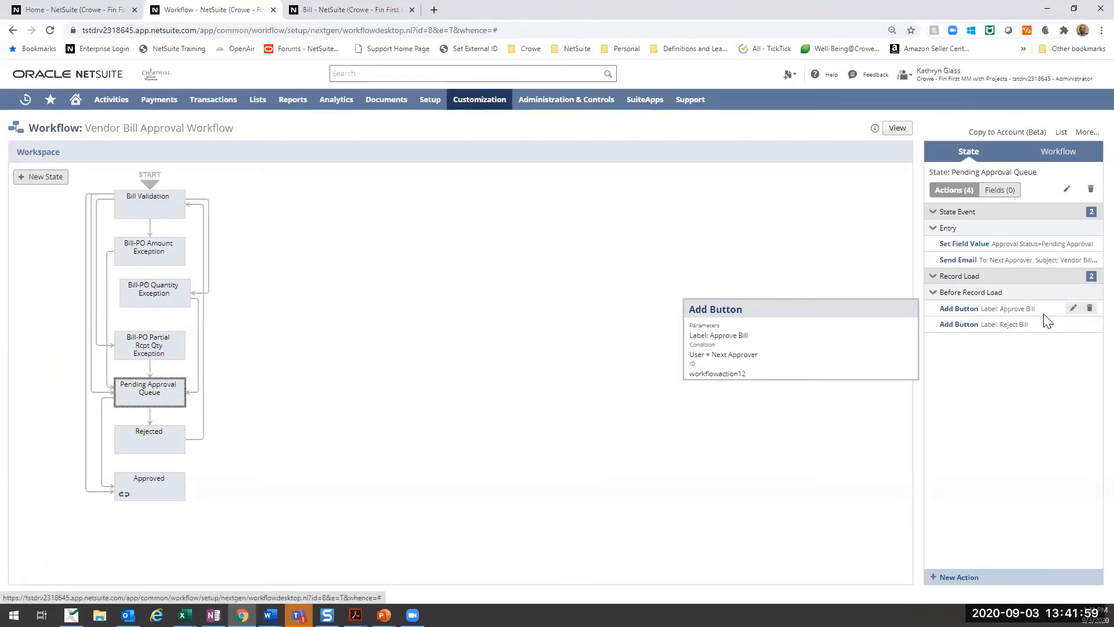
pyautogui.click(1078, 308)
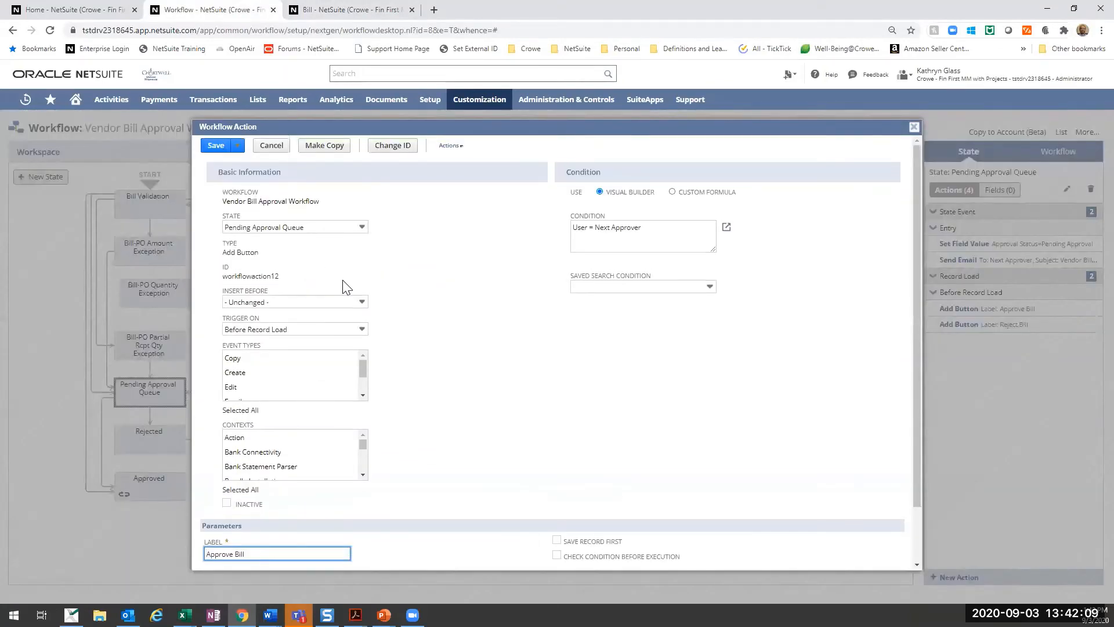
pyautogui.scroll(-2, 341, 405)
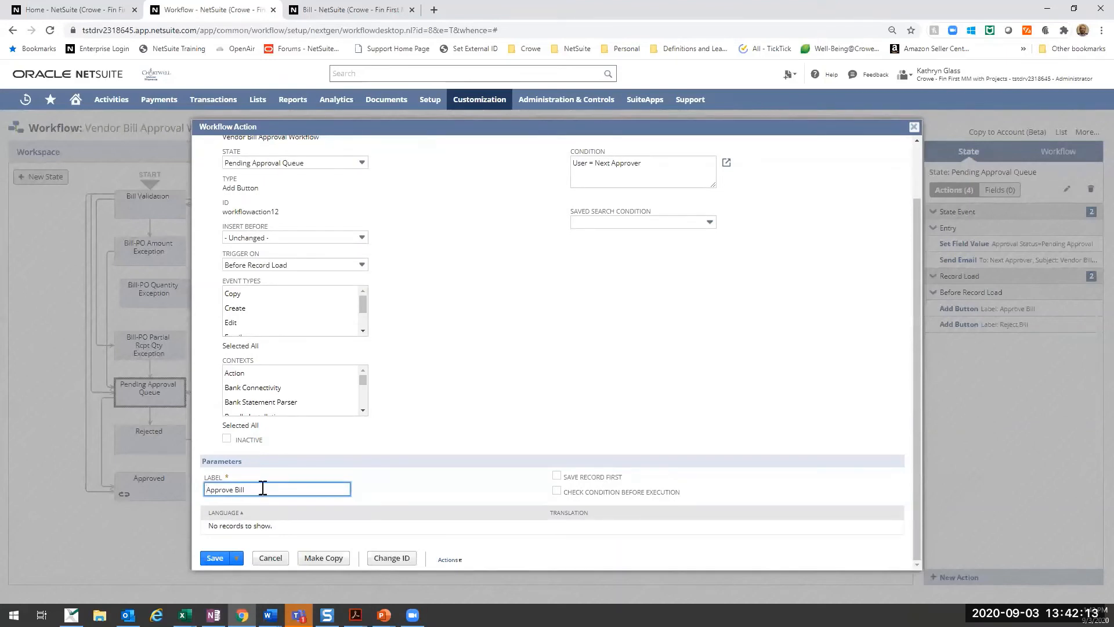
pyautogui.scroll(1, 263, 488)
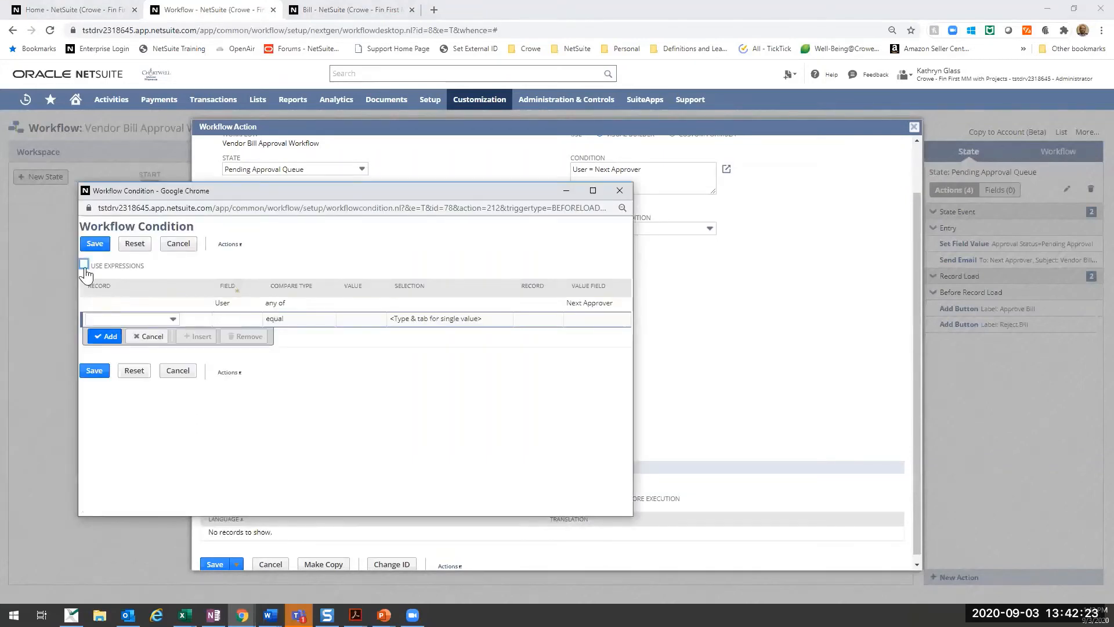
# - Turn on expressions for the Approve Bill button's condition and set the existing User row's connector to Or
pyautogui.click(85, 264)
pyautogui.click(610, 314)
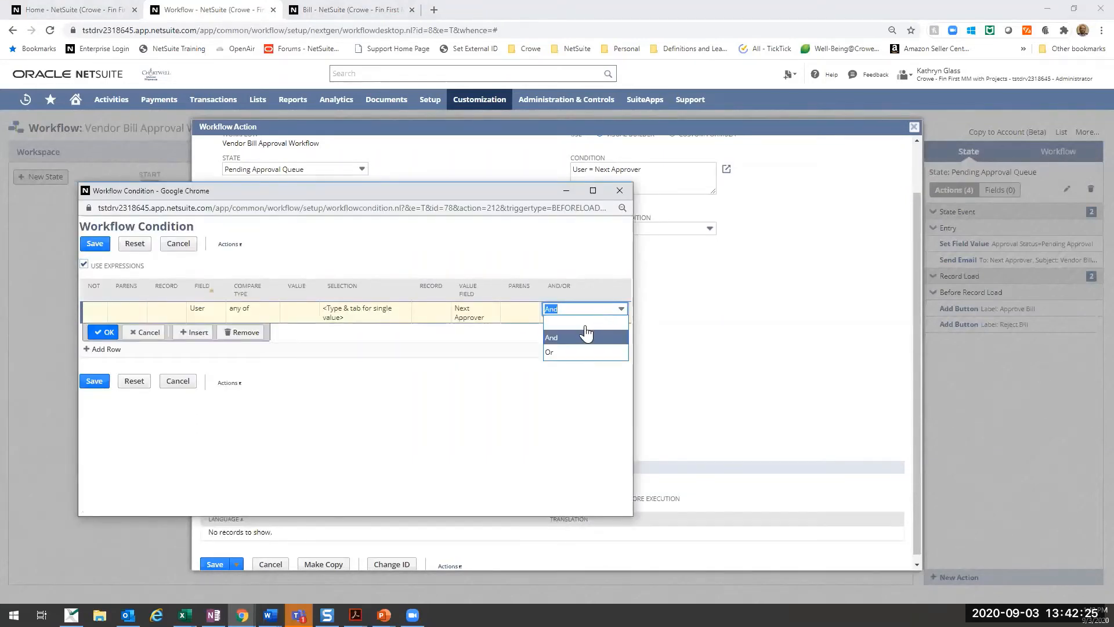
pyautogui.press('Return')
pyautogui.click(106, 333)
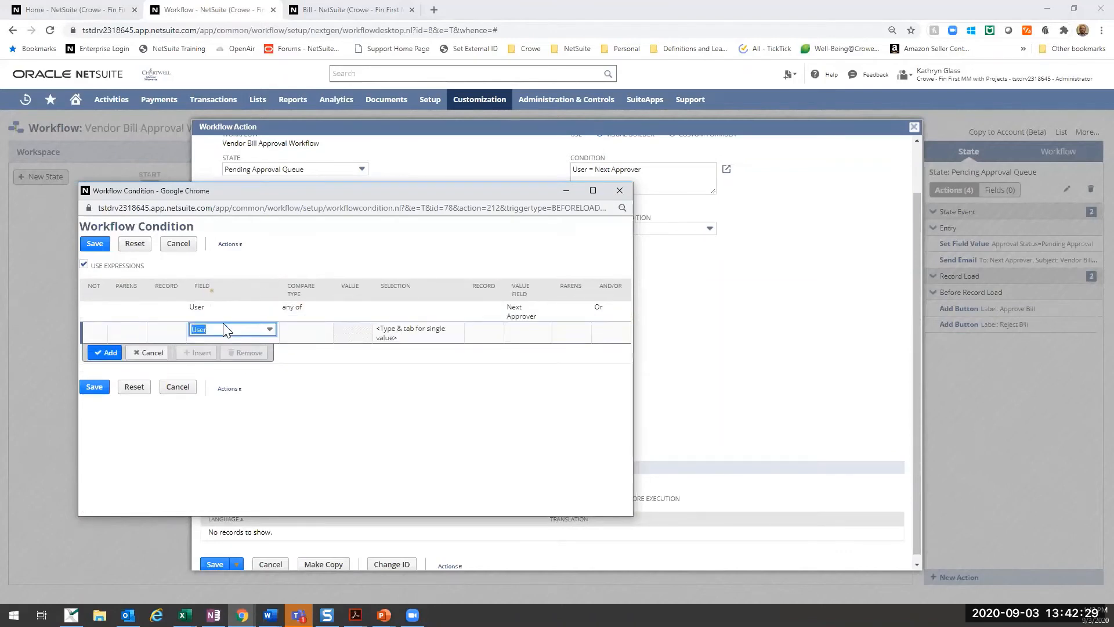
# - Add a second condition row requiring User Role to be any of Administrator
pyautogui.write('User')
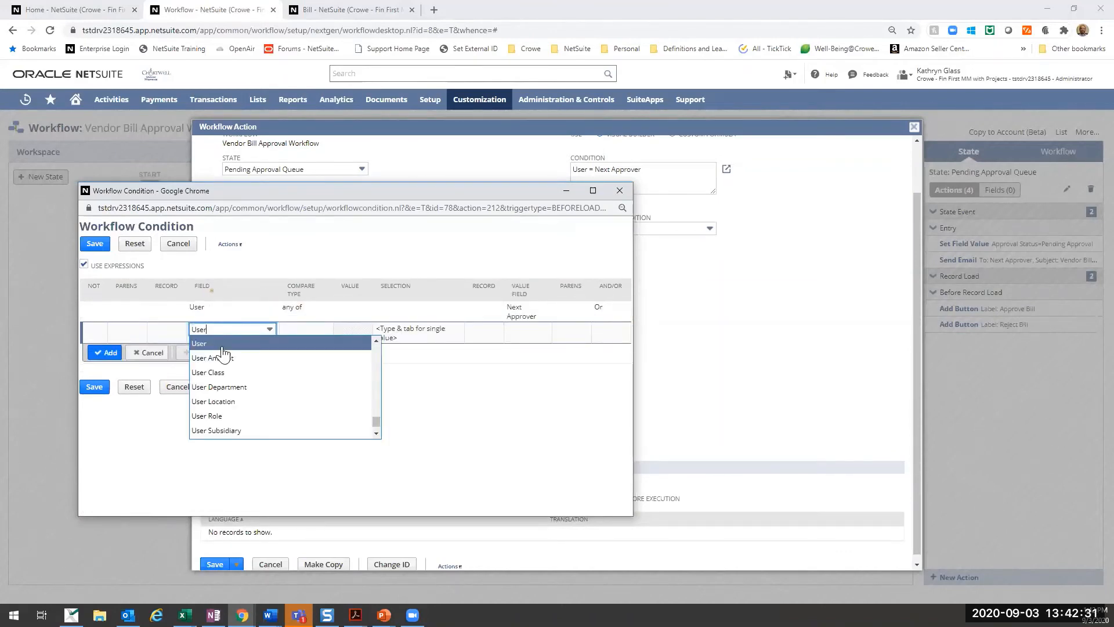
pyautogui.click(217, 417)
pyautogui.click(407, 333)
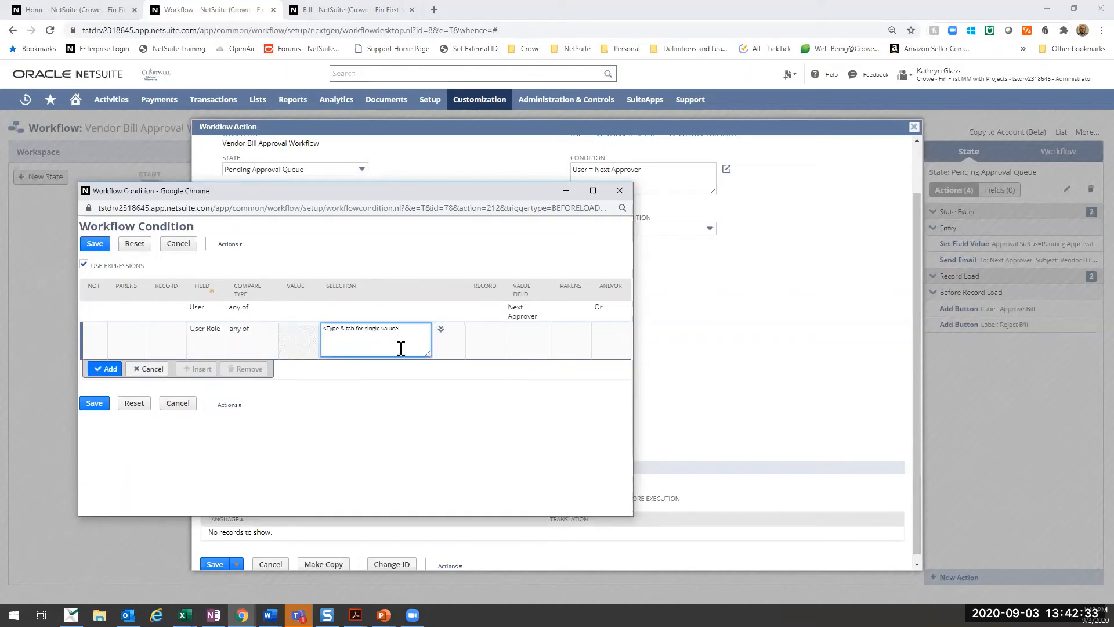
pyautogui.moveTo(417, 324); pyautogui.dragTo(126, 284)
pyautogui.write('Administ')
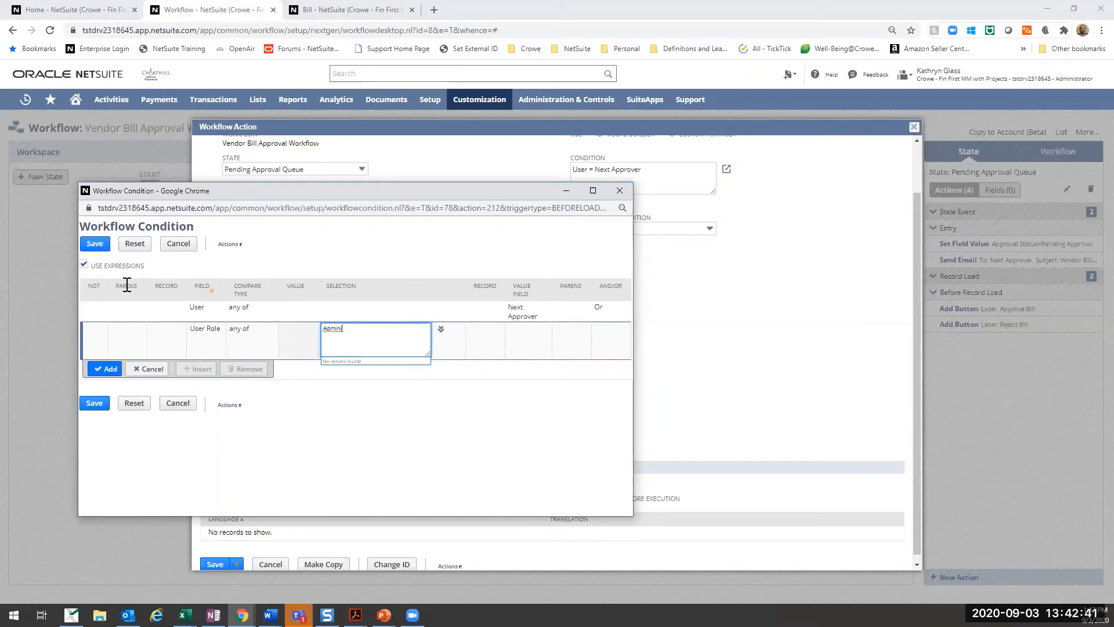
pyautogui.press('BackSpace')
pyautogui.press('BackSpace')
pyautogui.press('BackSpace')
pyautogui.press('Tab')
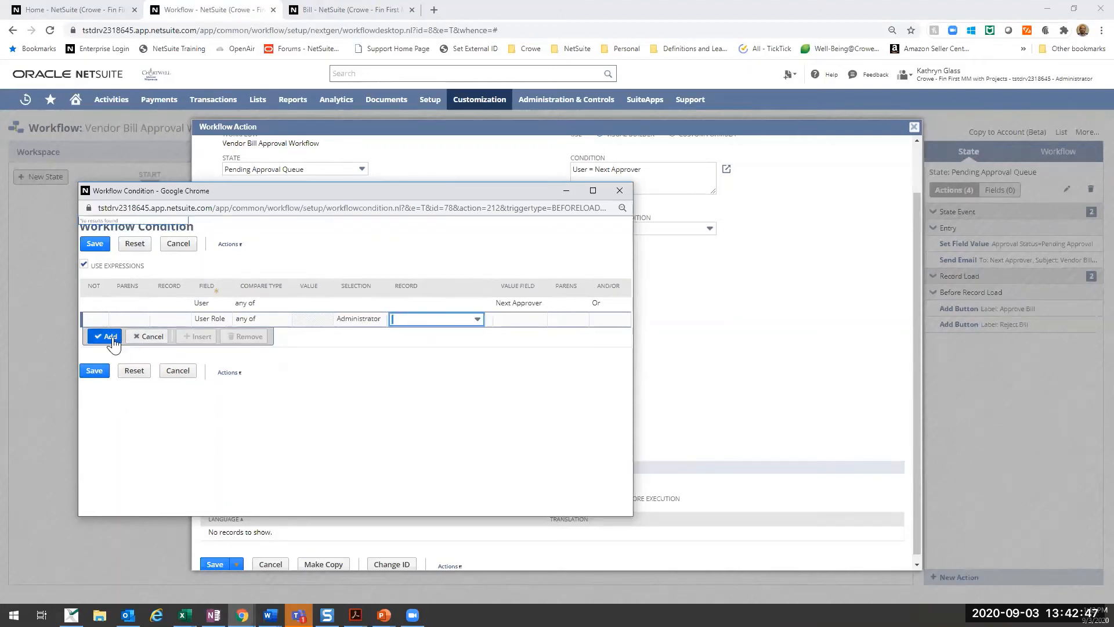
pyautogui.click(111, 336)
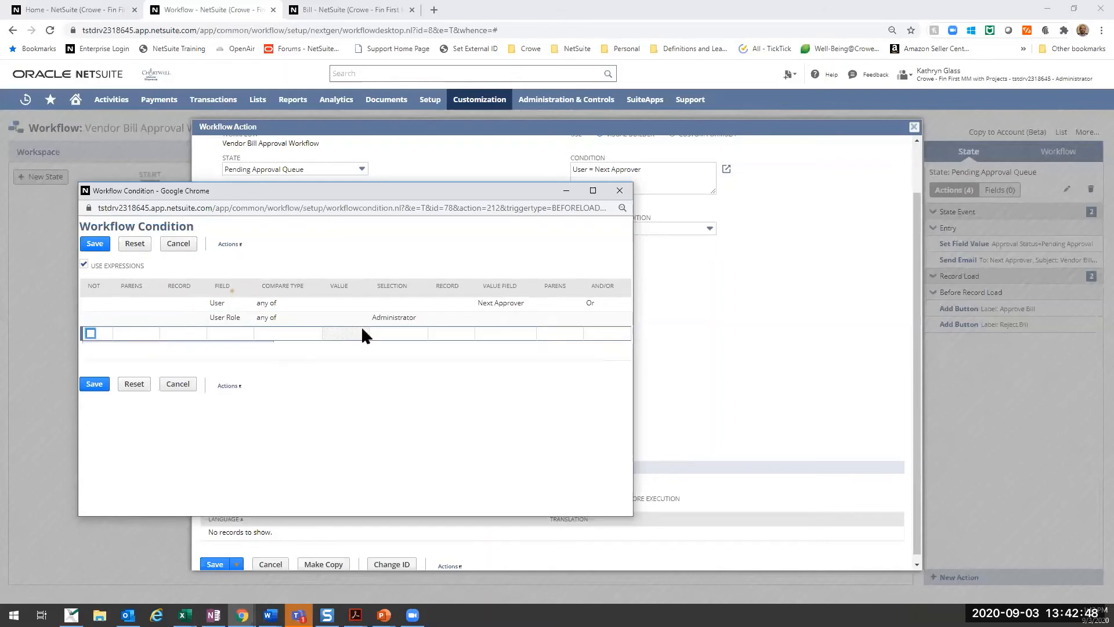
# - Save the expanded condition and the Approve Bill button action
pyautogui.click(103, 244)
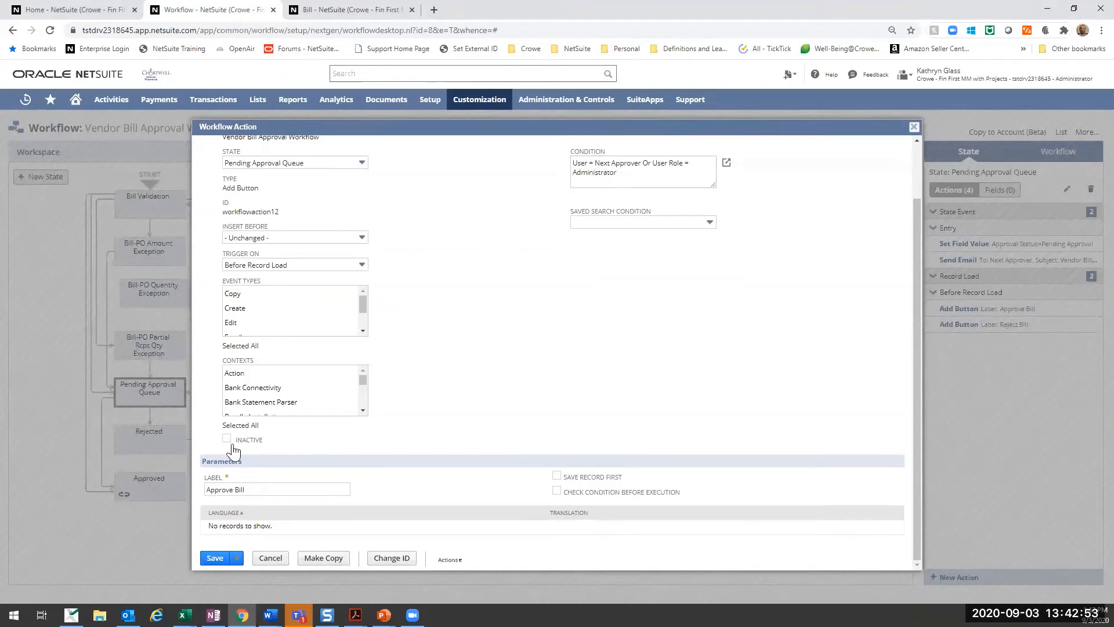
pyautogui.click(310, 489)
pyautogui.click(215, 557)
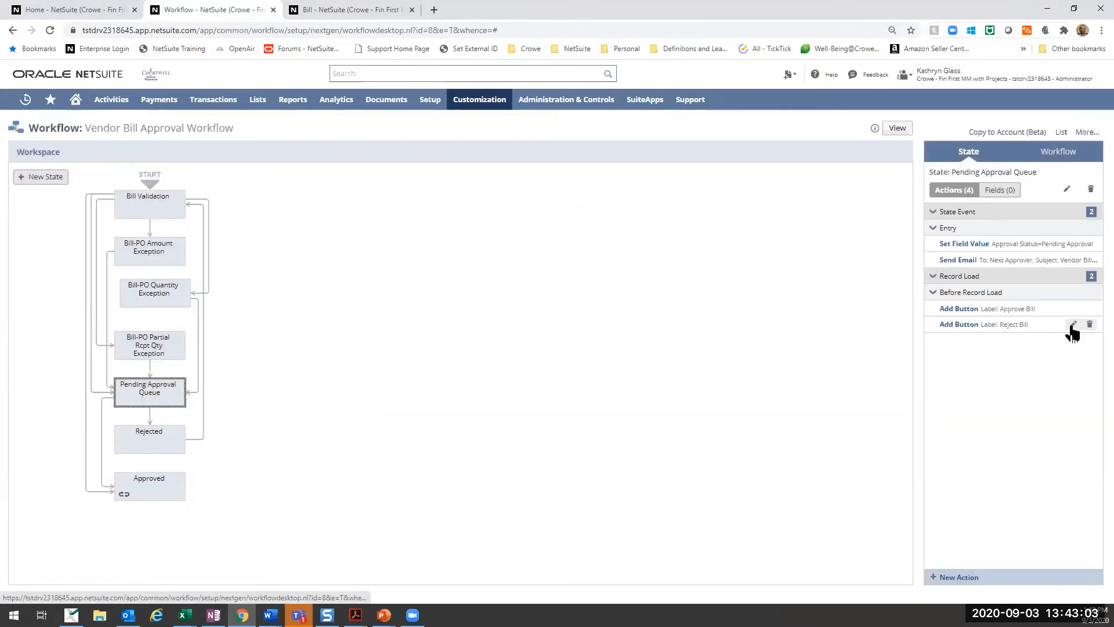
# - Review the transitions from Pending Approval Queue to Rejected and to Approved, together with the actions of those two states
pyautogui.moveTo(1073, 333)
pyautogui.click(149, 416)
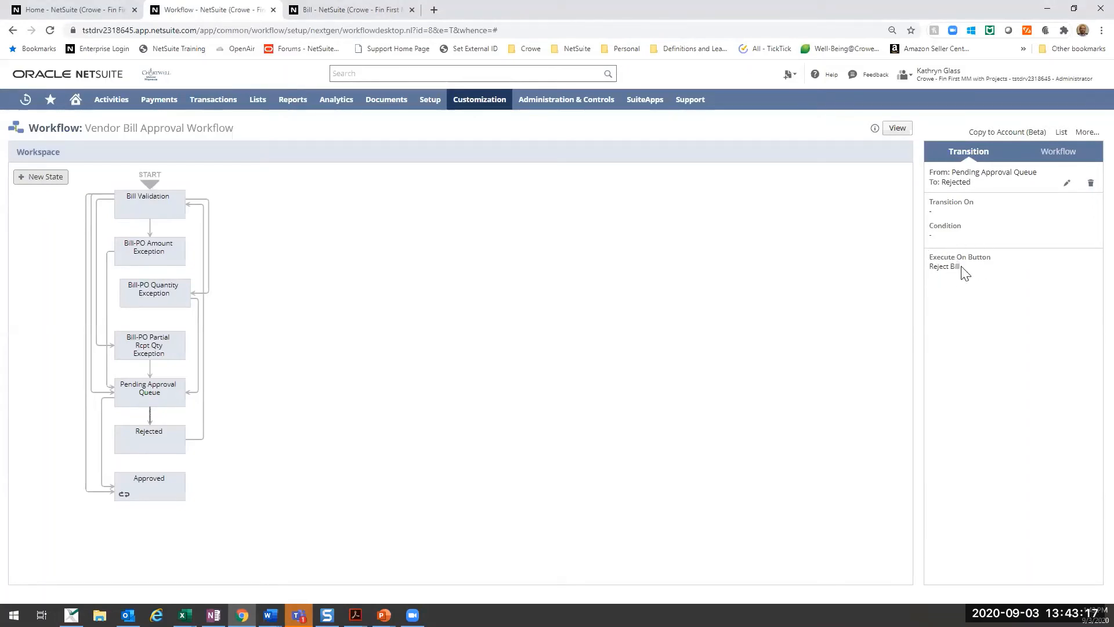
pyautogui.click(150, 443)
pyautogui.moveTo(1068, 246)
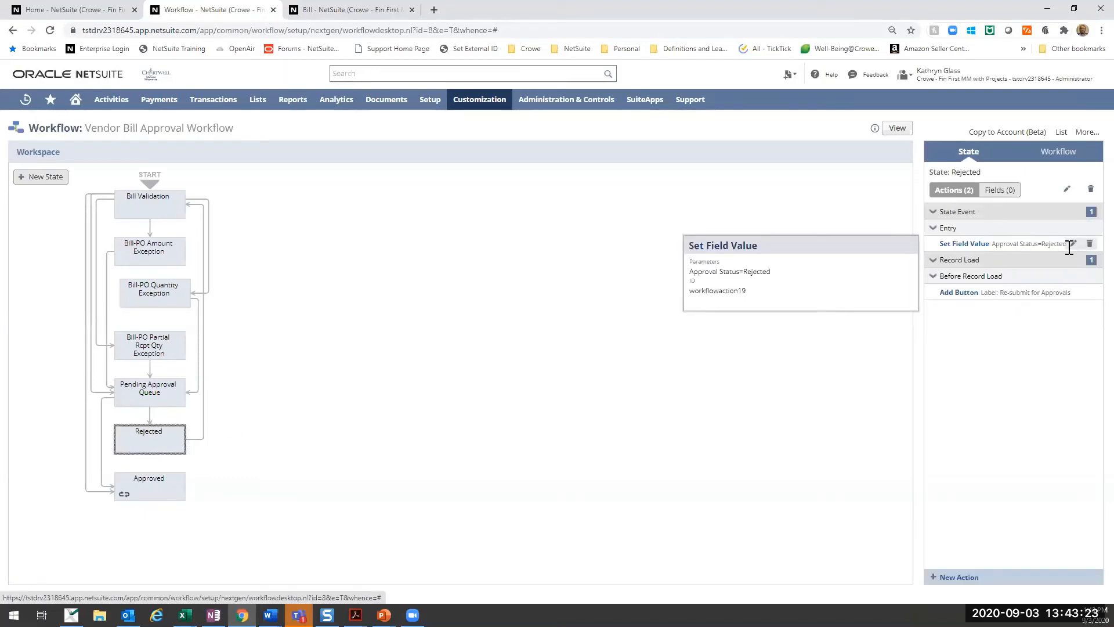
pyautogui.moveTo(966, 298)
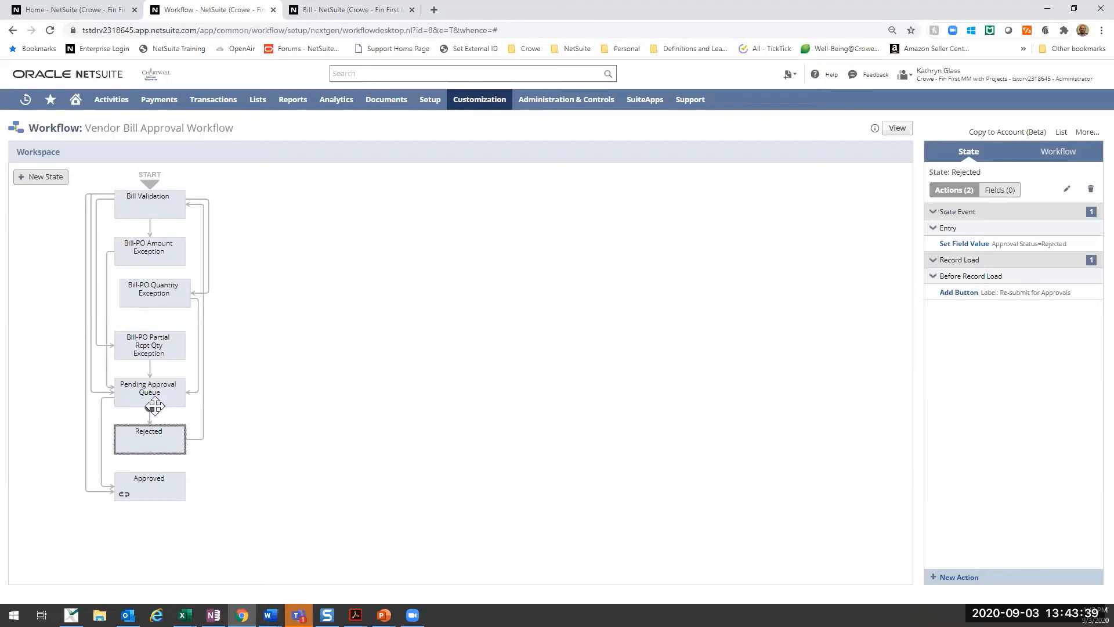
pyautogui.click(103, 414)
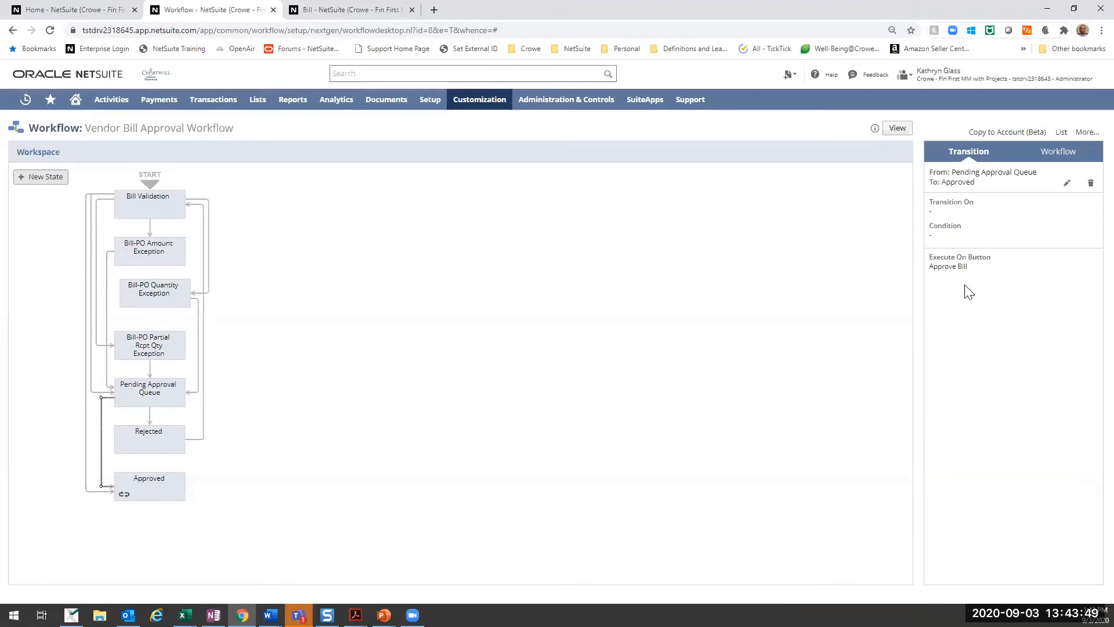
pyautogui.click(154, 486)
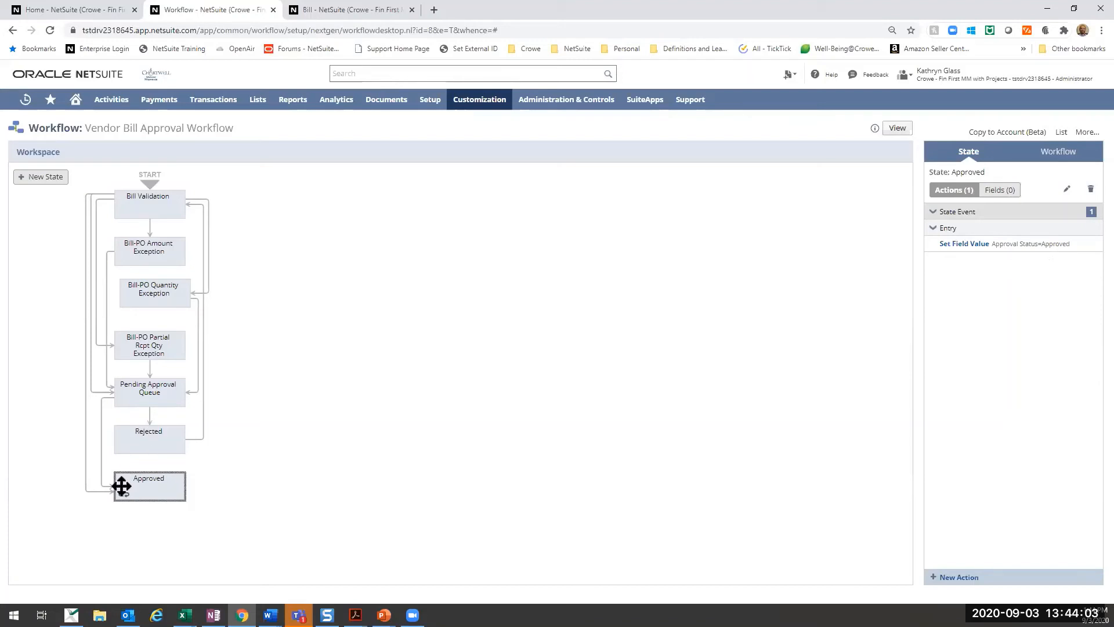
# - Review the transition from Rejected back to Bill Validation and the actions of the Bill Validation state
pyautogui.click(151, 450)
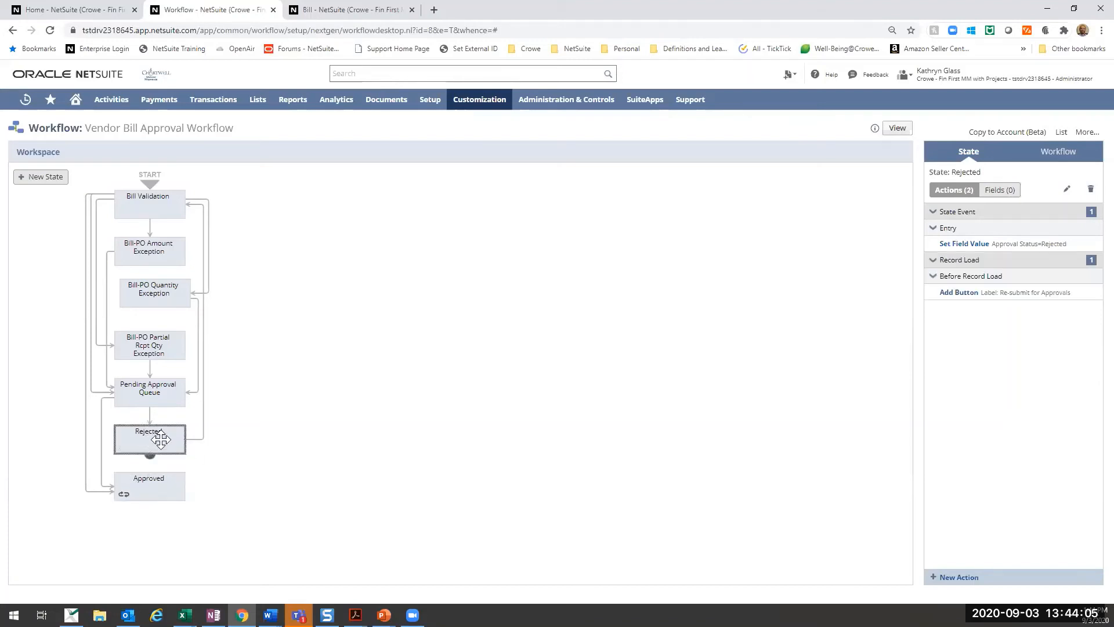
pyautogui.click(200, 440)
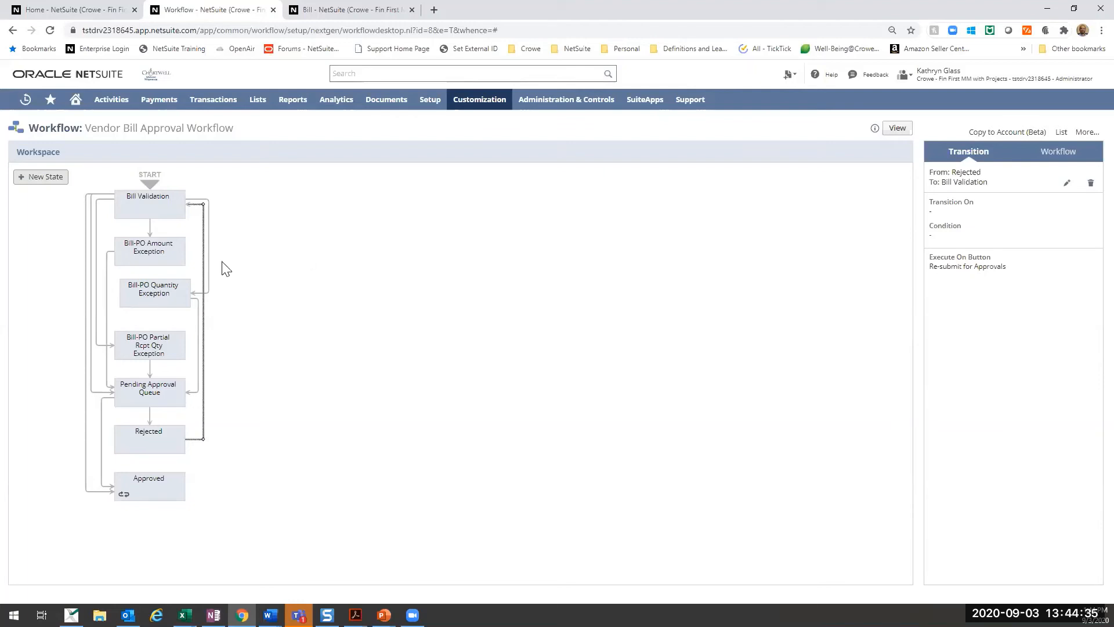
pyautogui.click(146, 201)
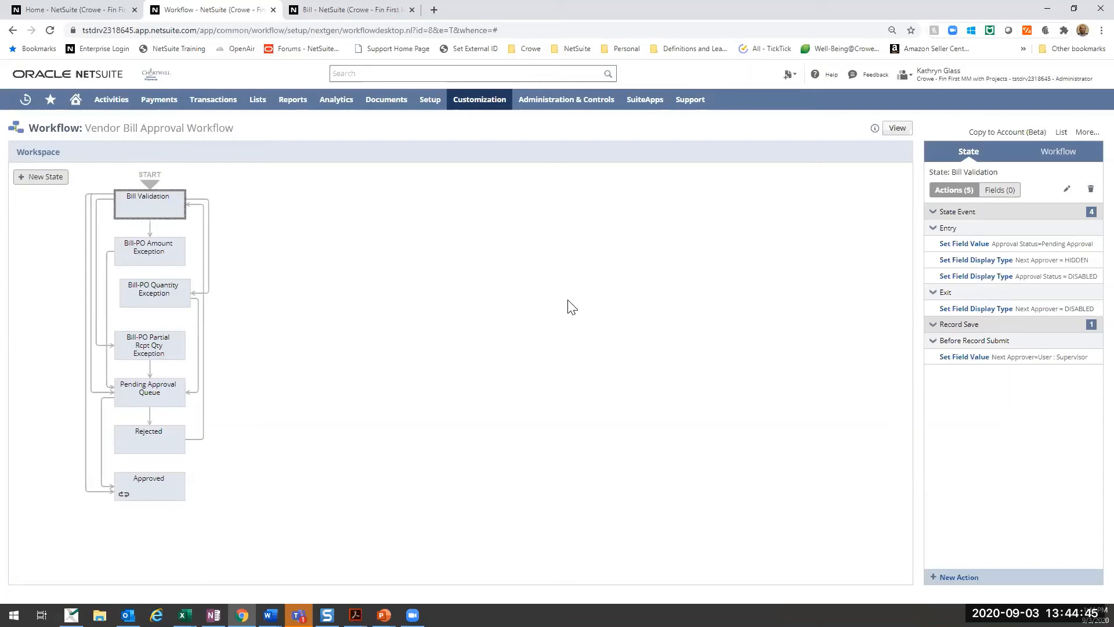
# - Switch to the open entry form for a new vendor bill
pyautogui.click(352, 11)
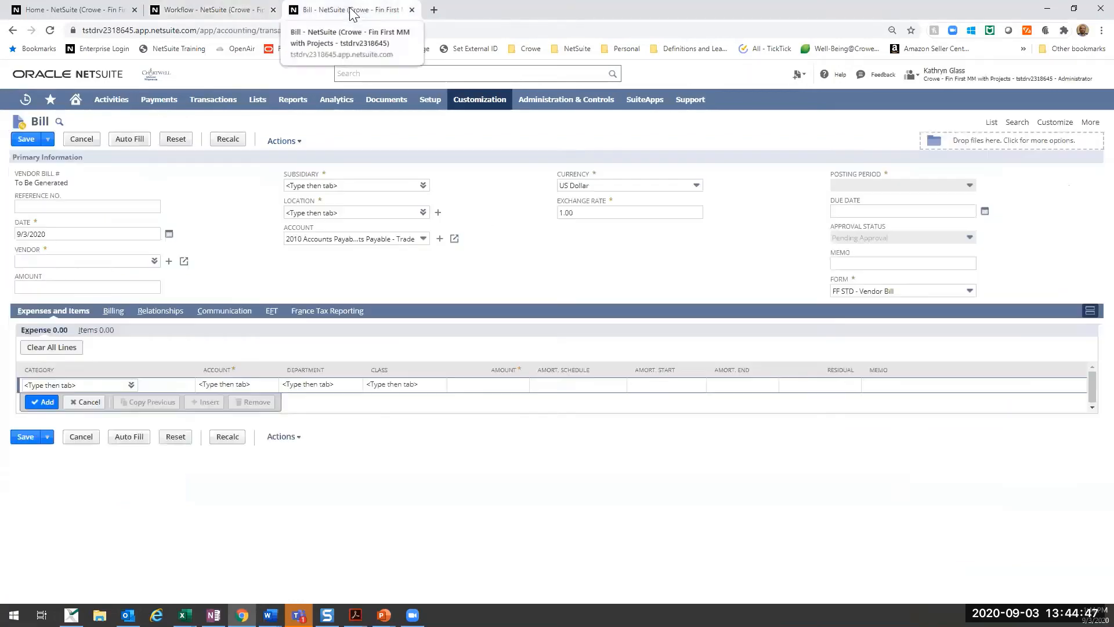
pyautogui.click(203, 12)
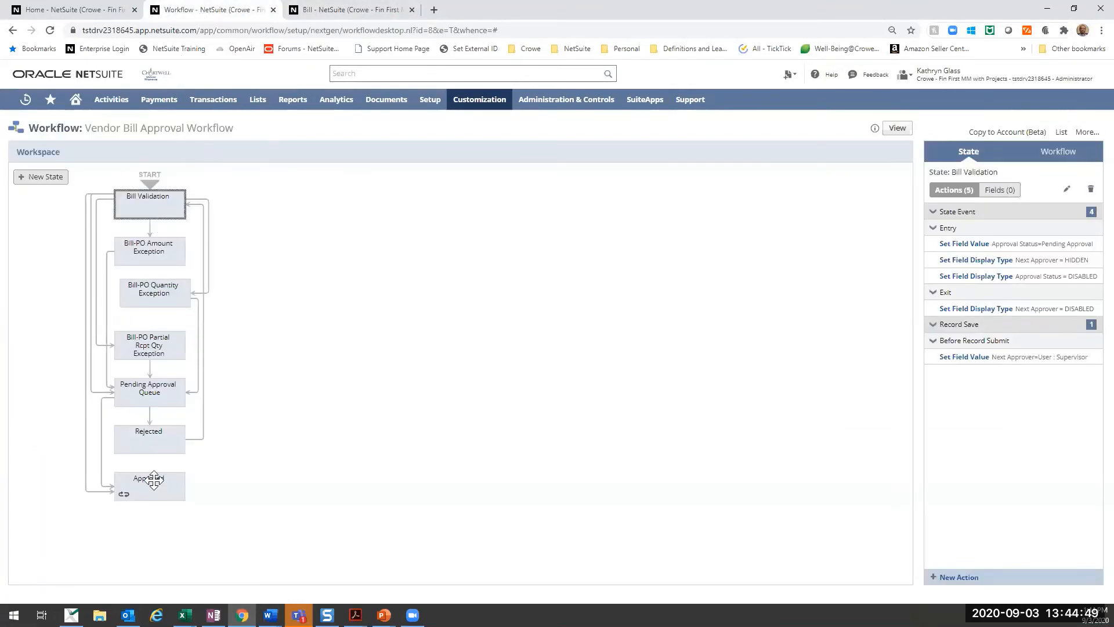
pyautogui.click(335, 11)
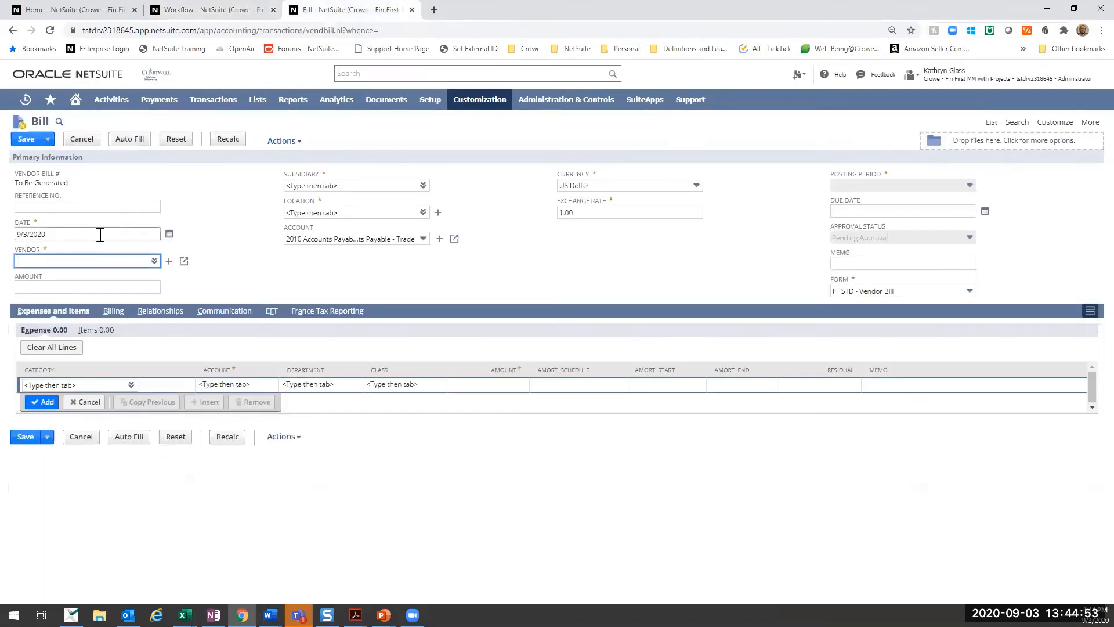
# - Enter OHours 011 as the reference number of the new vendor bill
pyautogui.click(113, 205)
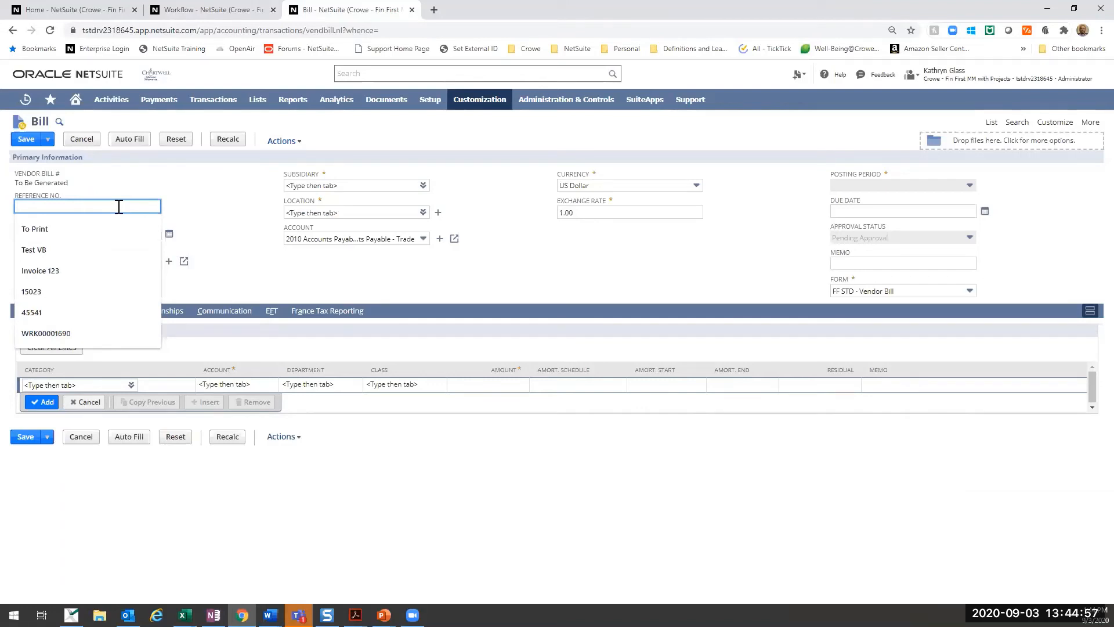
pyautogui.write('OH')
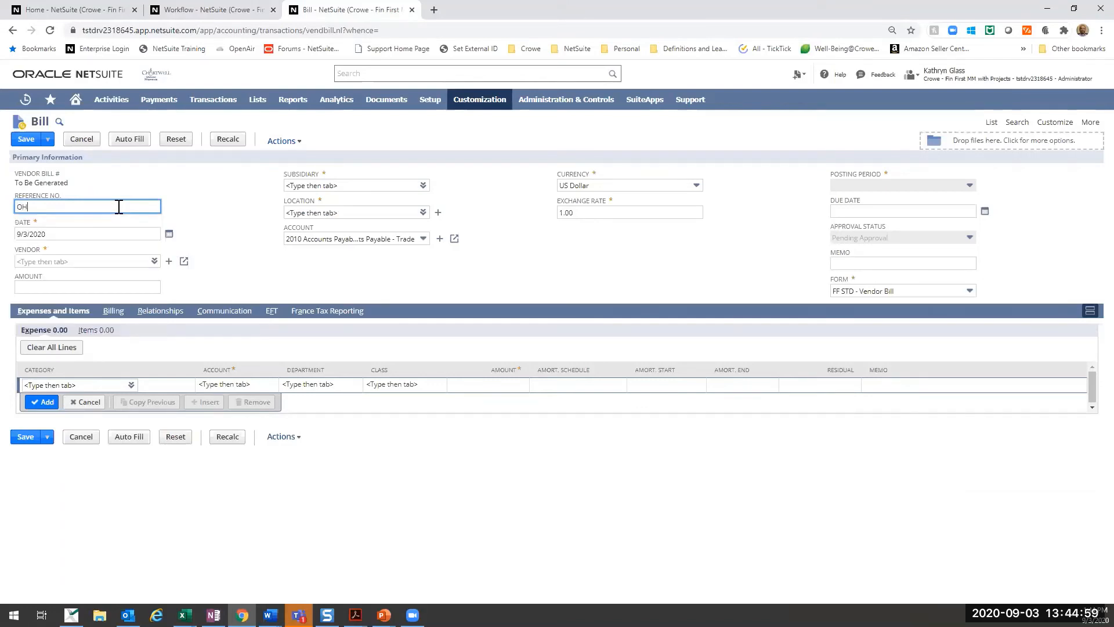
pyautogui.write('ours 011')
pyautogui.press('Tab')
pyautogui.press('Tab')
# - Choose ACOM Business Solutions as the bill's vendor and US-1 : Sub Location 1 as its location
pyautogui.click(154, 261)
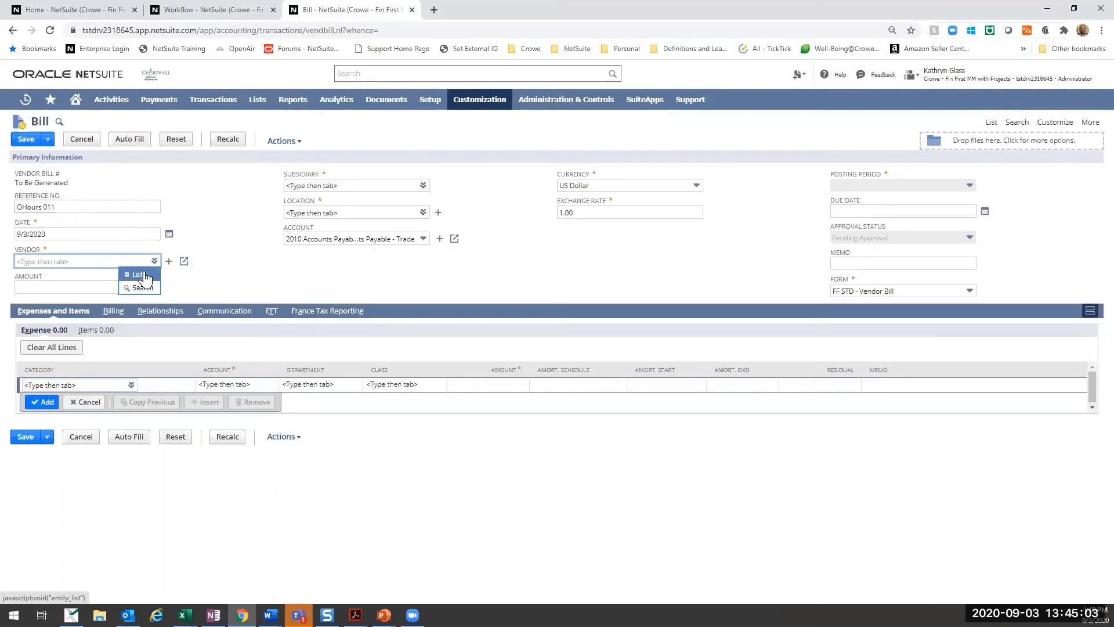
pyautogui.click(140, 274)
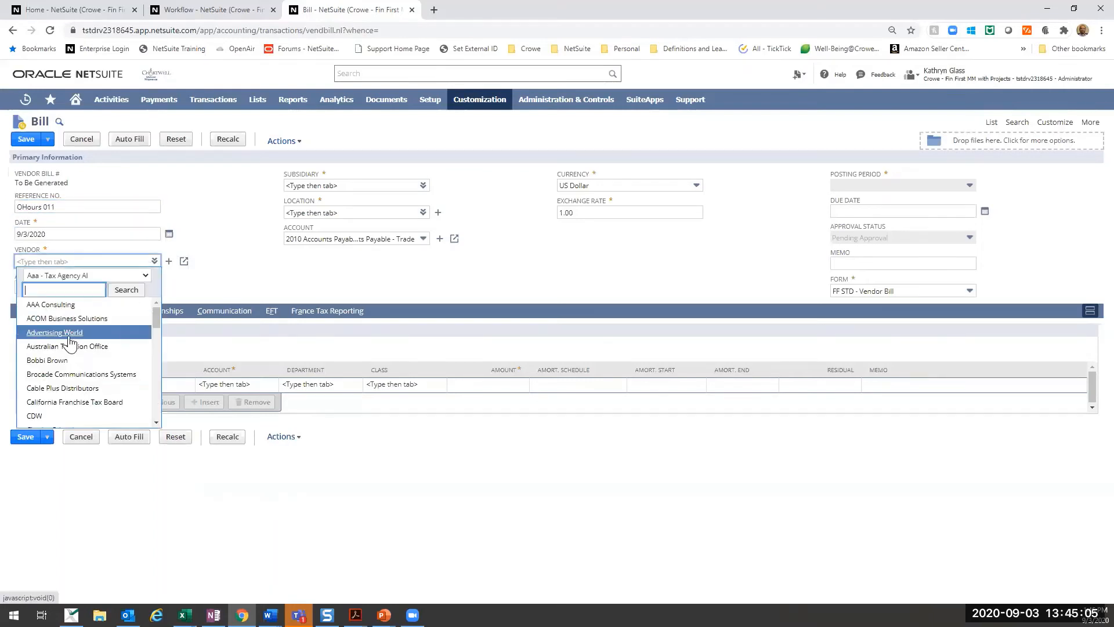
pyautogui.click(69, 318)
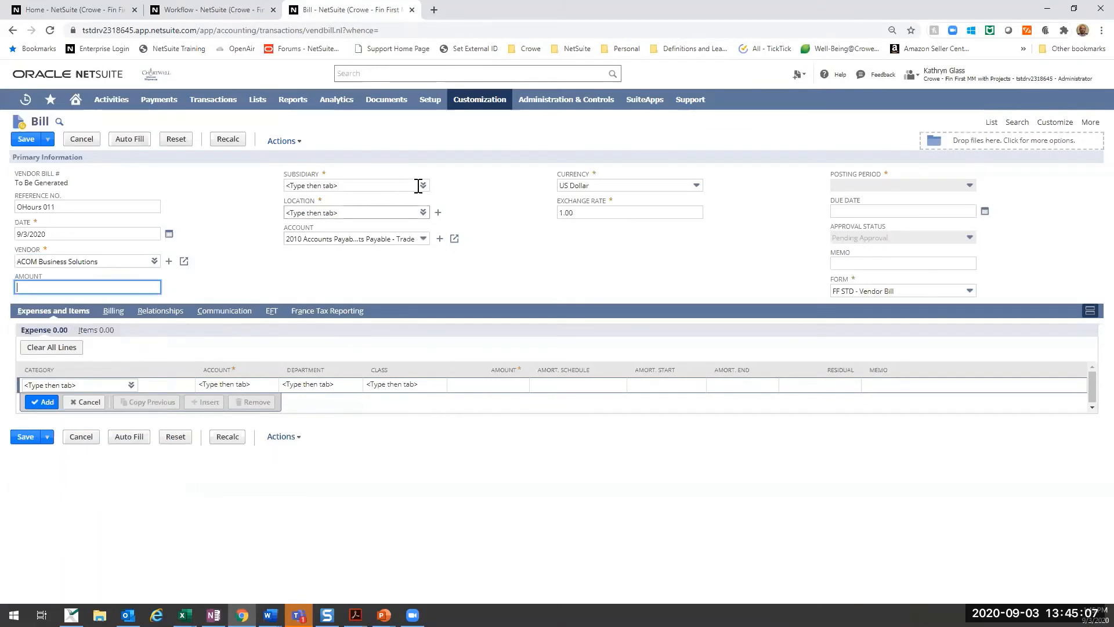
pyautogui.click(369, 186)
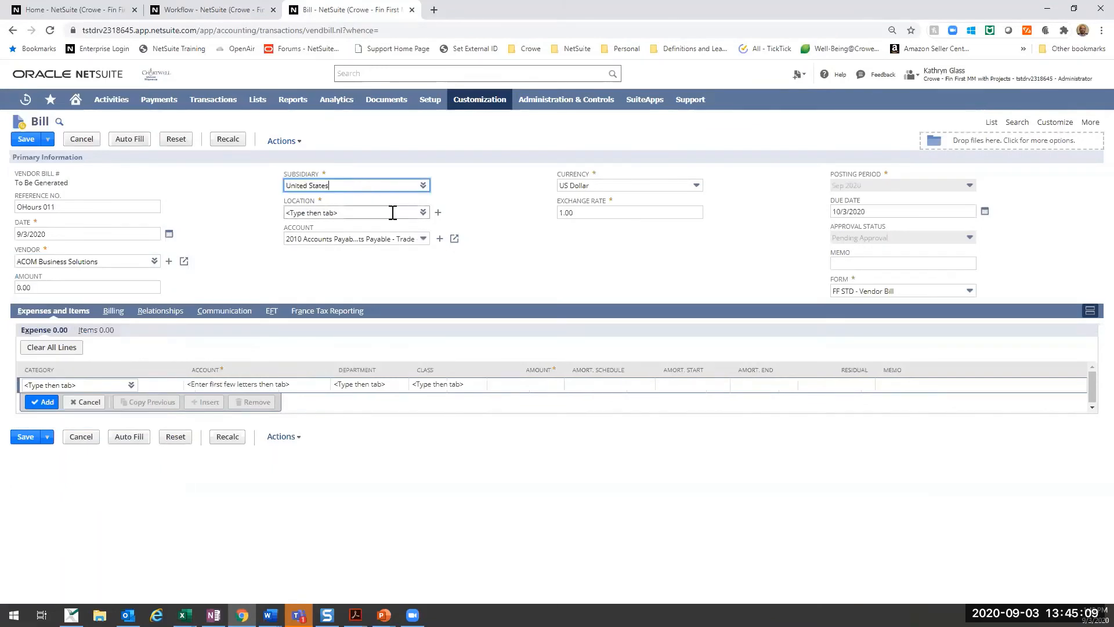
pyautogui.click(413, 213)
pyautogui.click(424, 212)
pyautogui.click(409, 227)
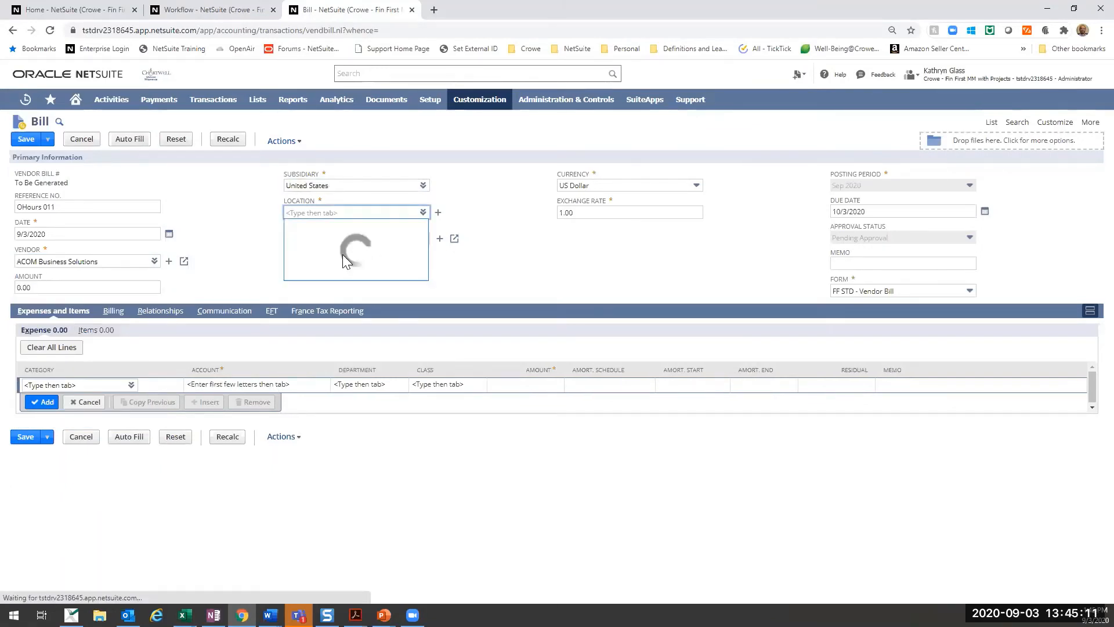
pyautogui.click(330, 256)
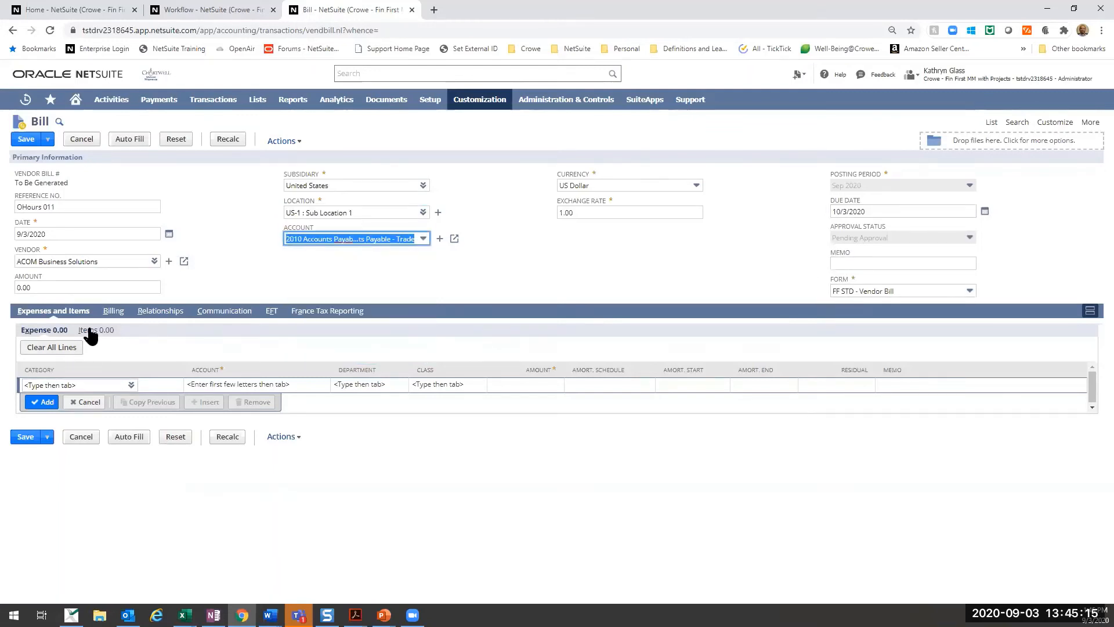
# - Add an expense line with category Copies and amount 15.00, and save the bill
pyautogui.click(124, 385)
pyautogui.click(131, 373)
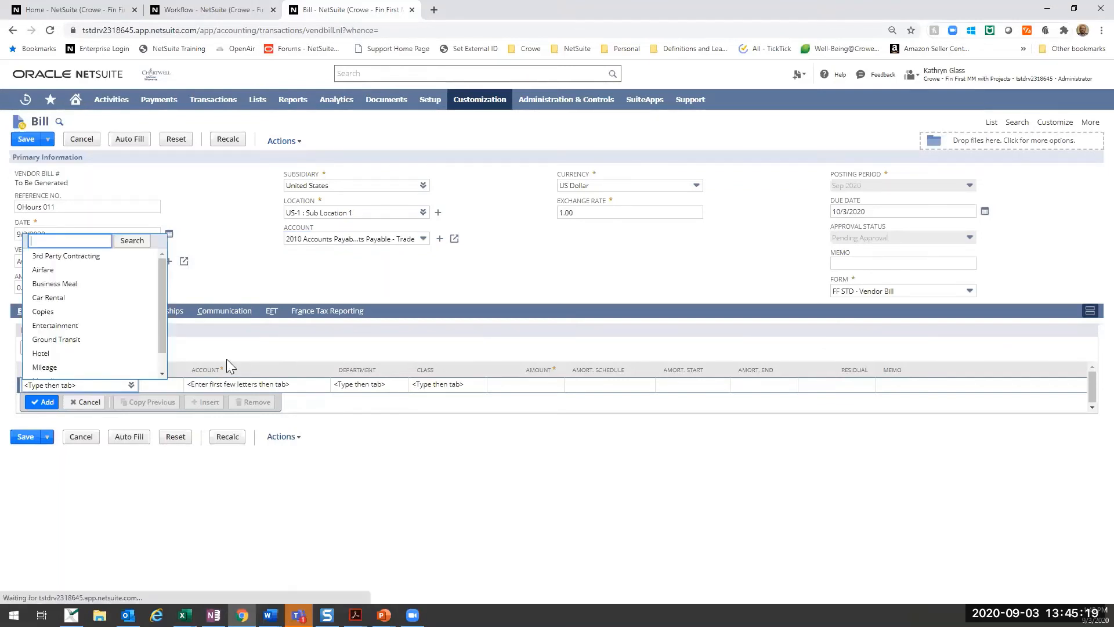
pyautogui.click(45, 312)
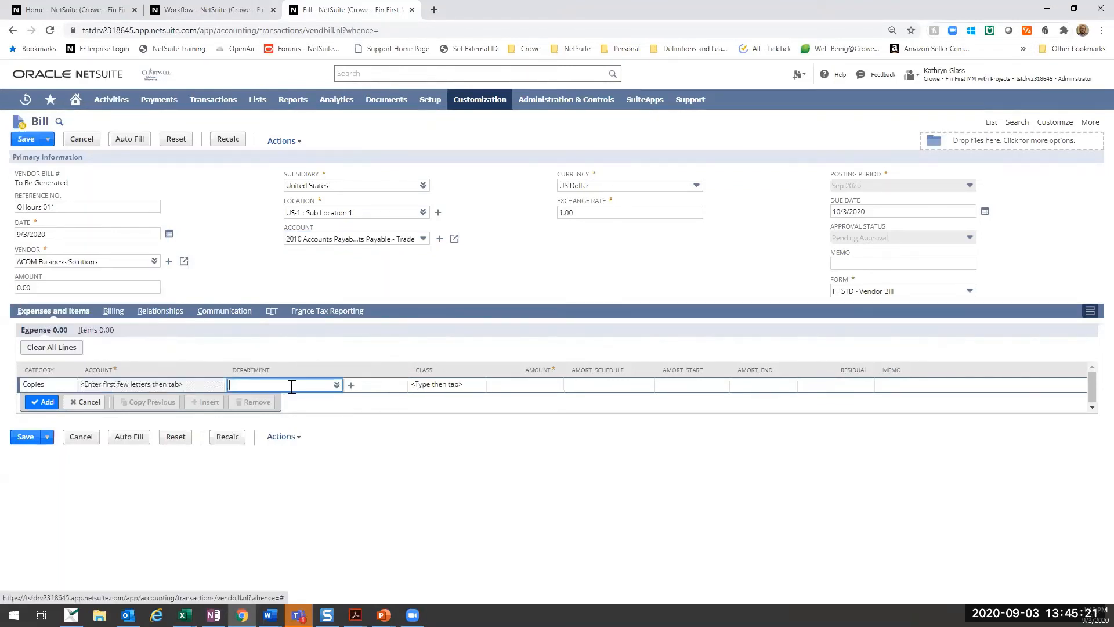
pyautogui.click(566, 384)
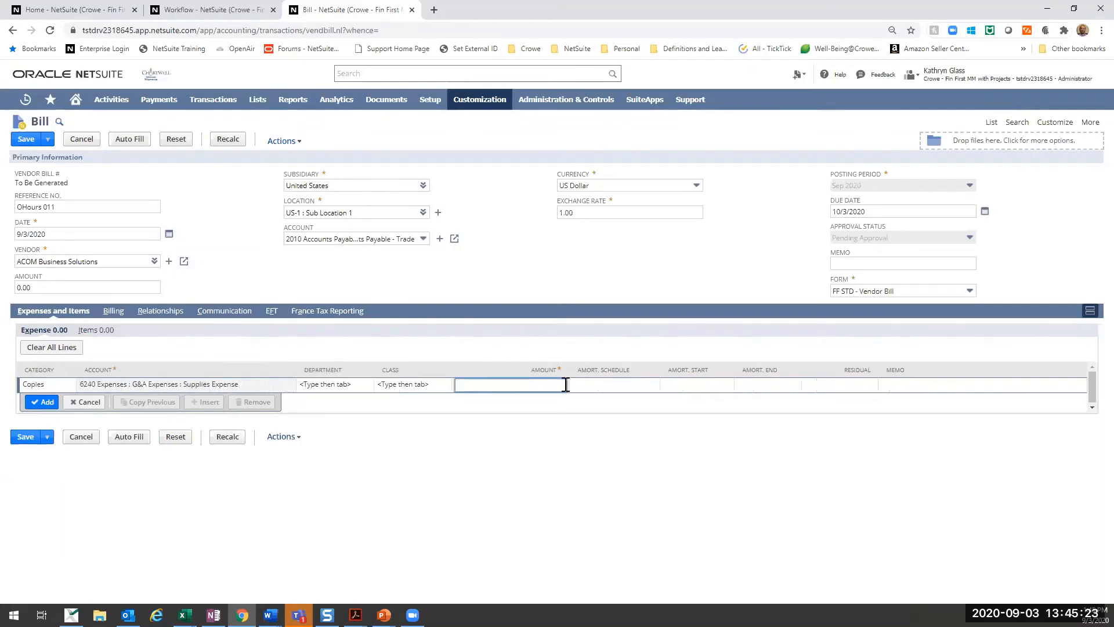
pyautogui.write('15')
pyautogui.press('Tab')
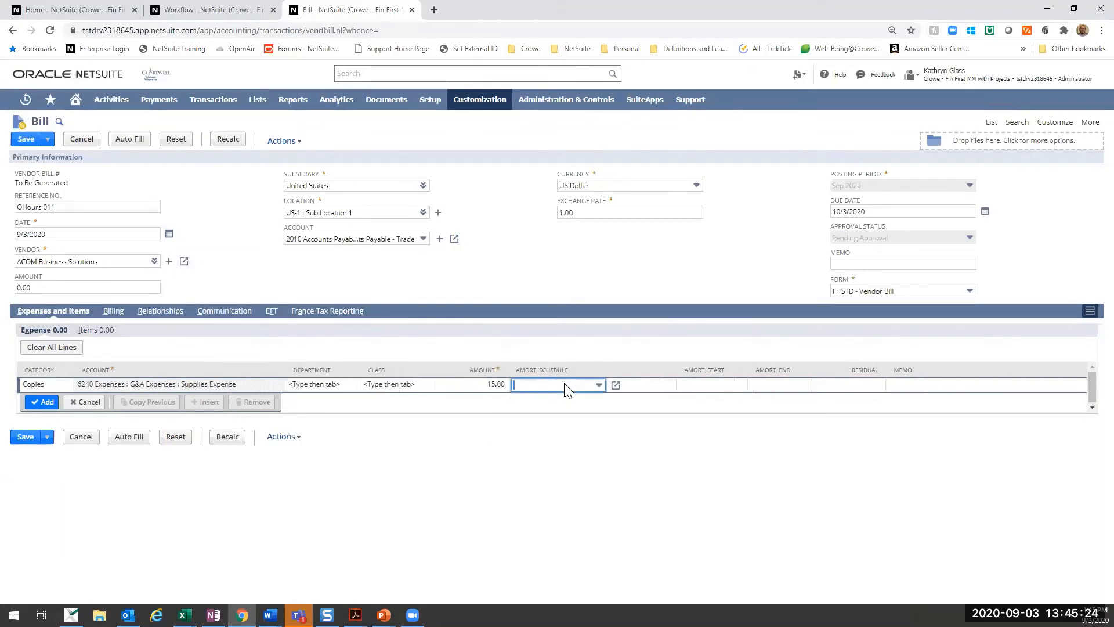
pyautogui.click(31, 406)
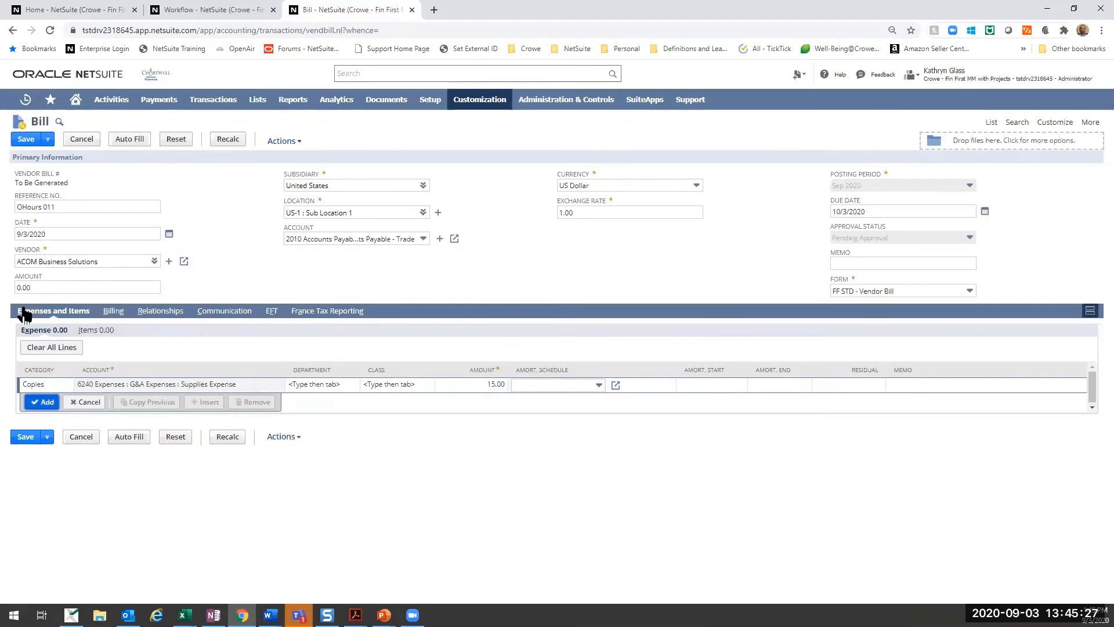
pyautogui.click(36, 404)
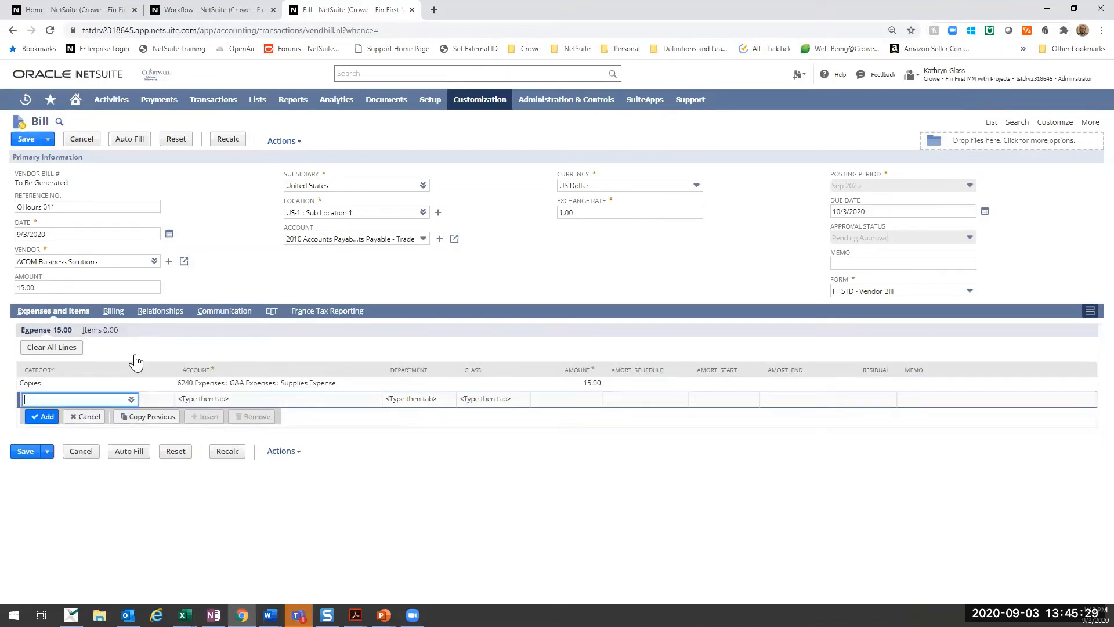
pyautogui.click(24, 143)
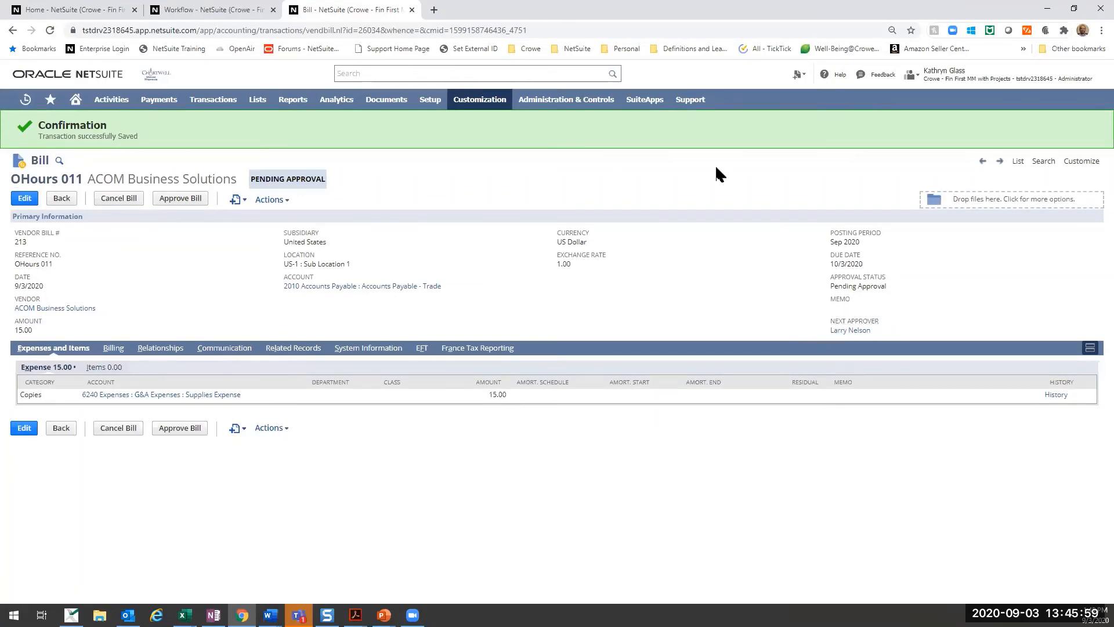
# - Find the bill creator's employee record, open it in a separate tab to check the supervisor, and return to the bill
pyautogui.click(371, 75)
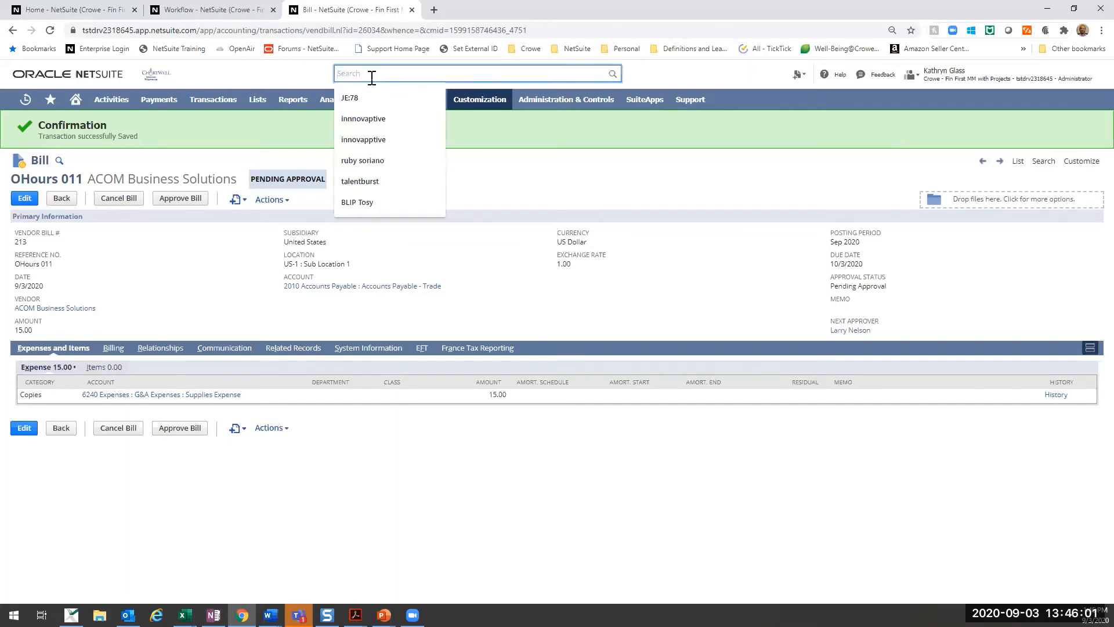
pyautogui.write('kathry')
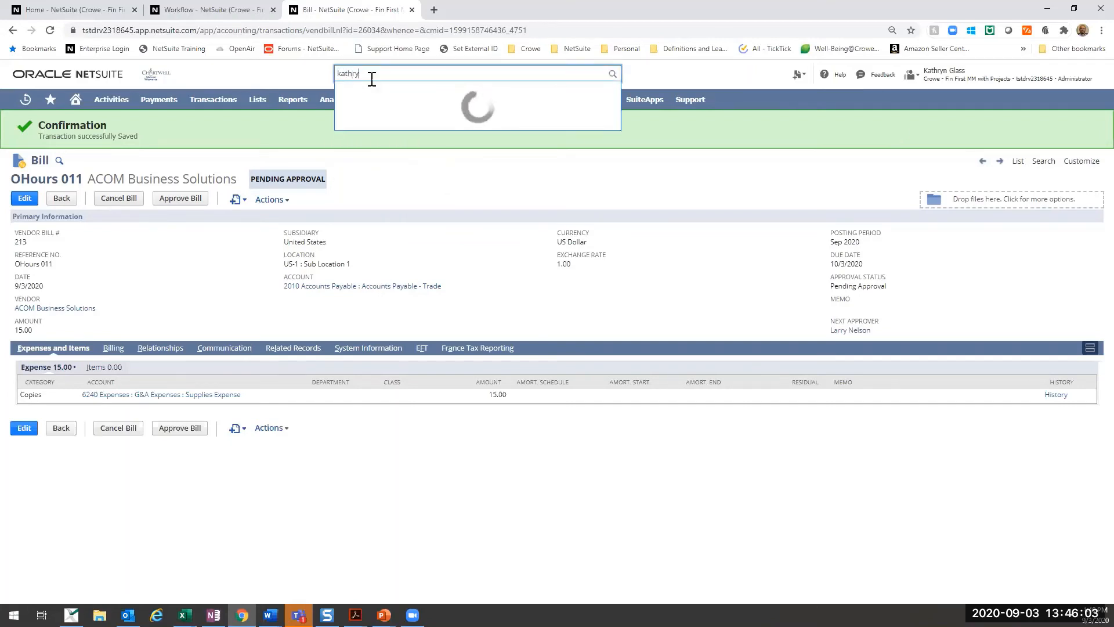
pyautogui.write('n')
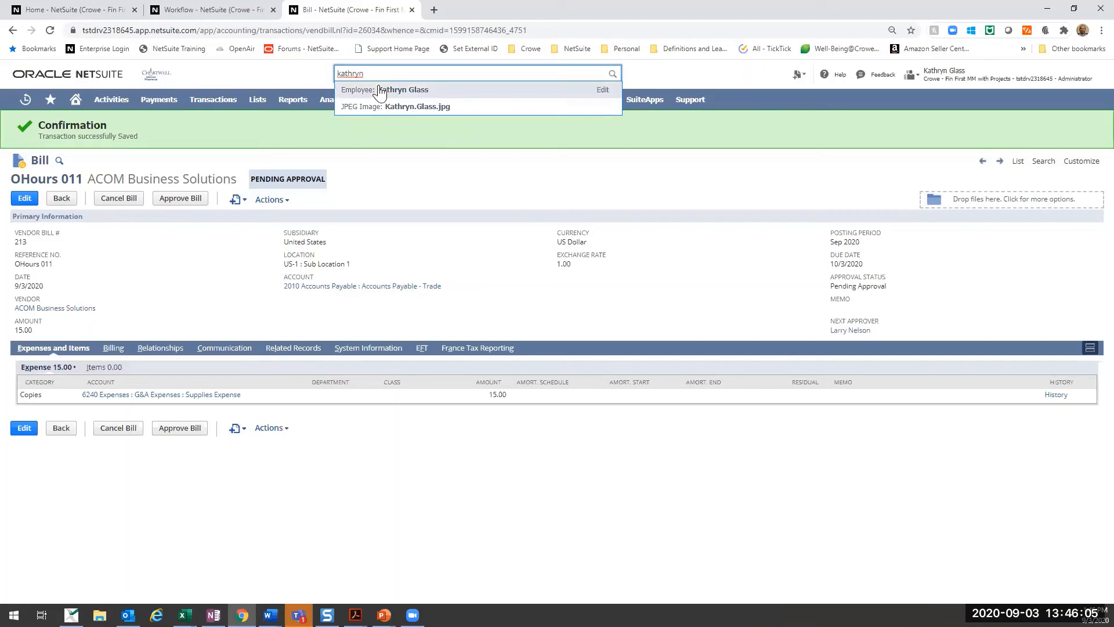
pyautogui.rightClick(380, 93)
pyautogui.click(410, 97)
pyautogui.click(441, 9)
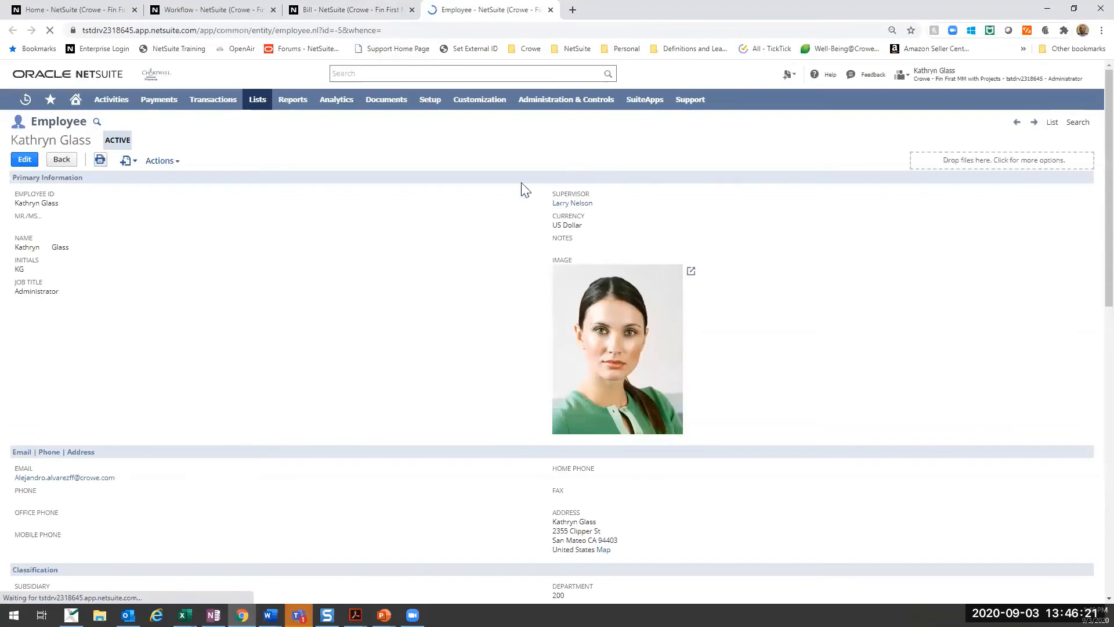
pyautogui.click(359, 10)
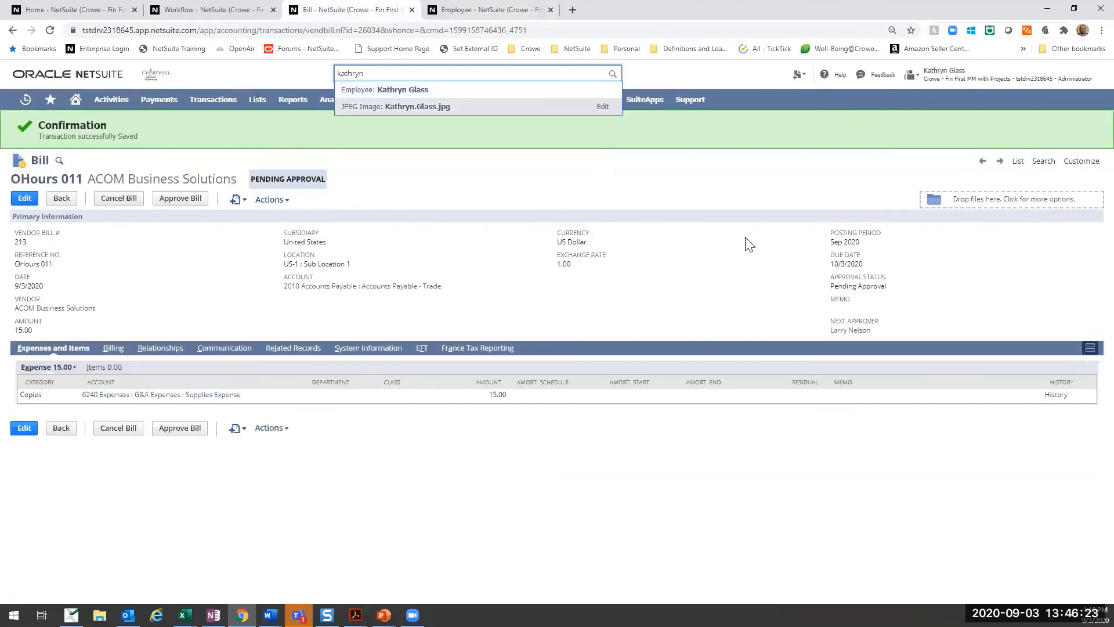
pyautogui.click(656, 288)
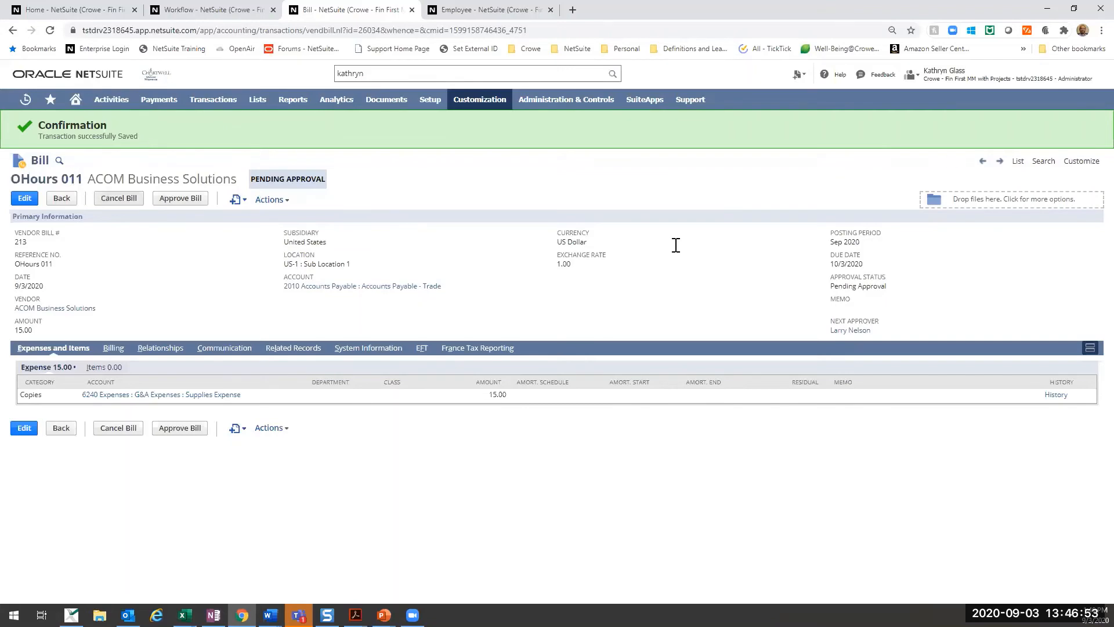
# - Switch to the Crowe - Fin First MM with Projects FF STD - Executive role and open its list of bills to approve
pyautogui.moveTo(932, 74)
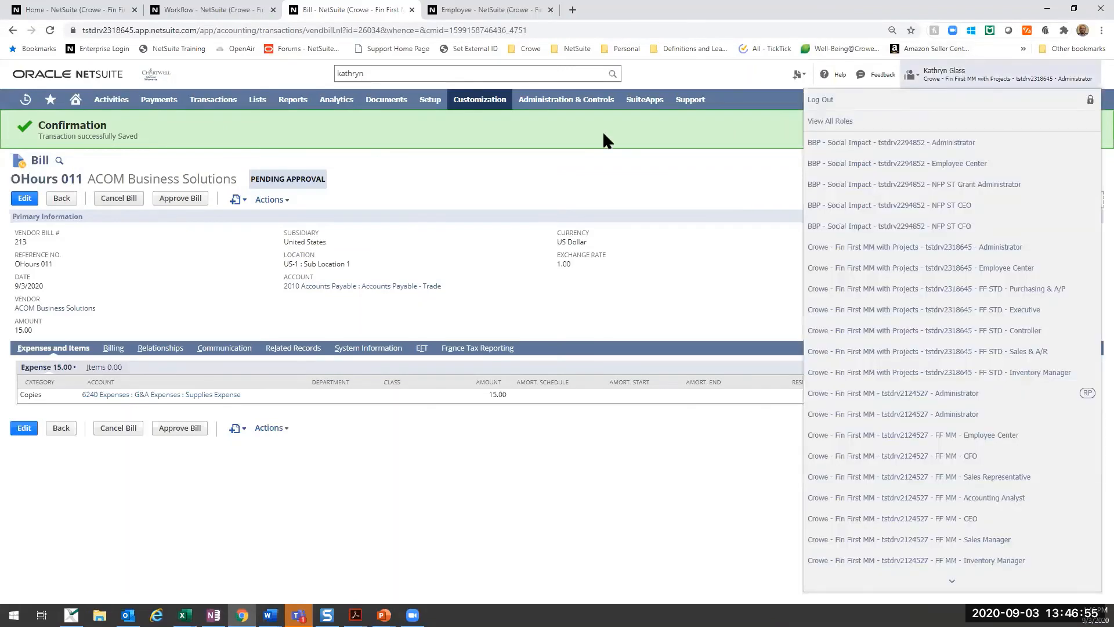
pyautogui.moveTo(998, 75)
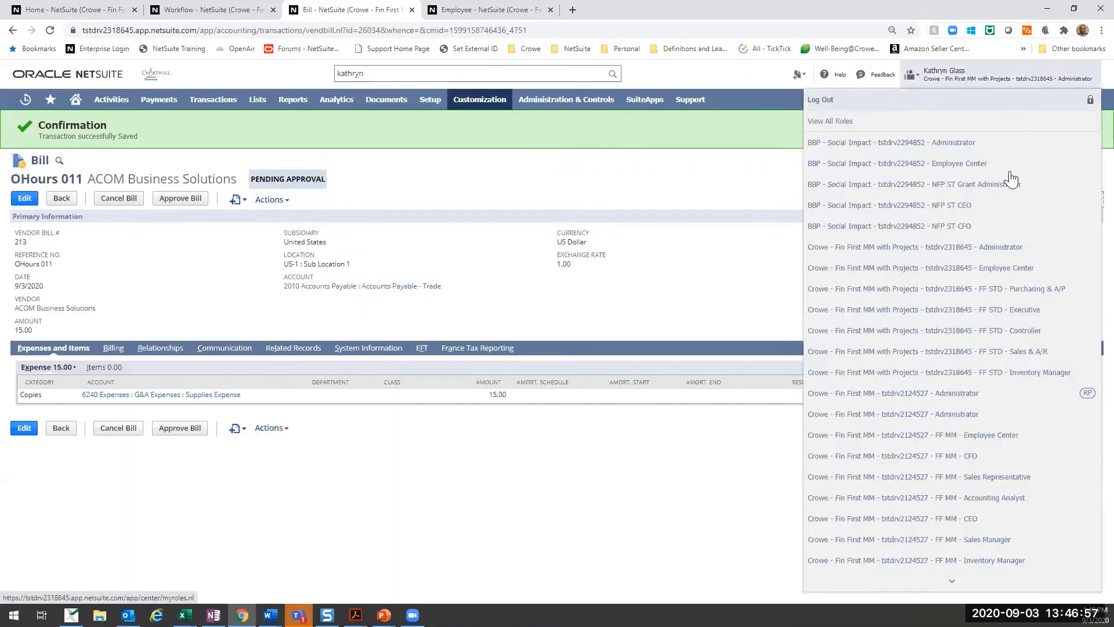
pyautogui.click(949, 313)
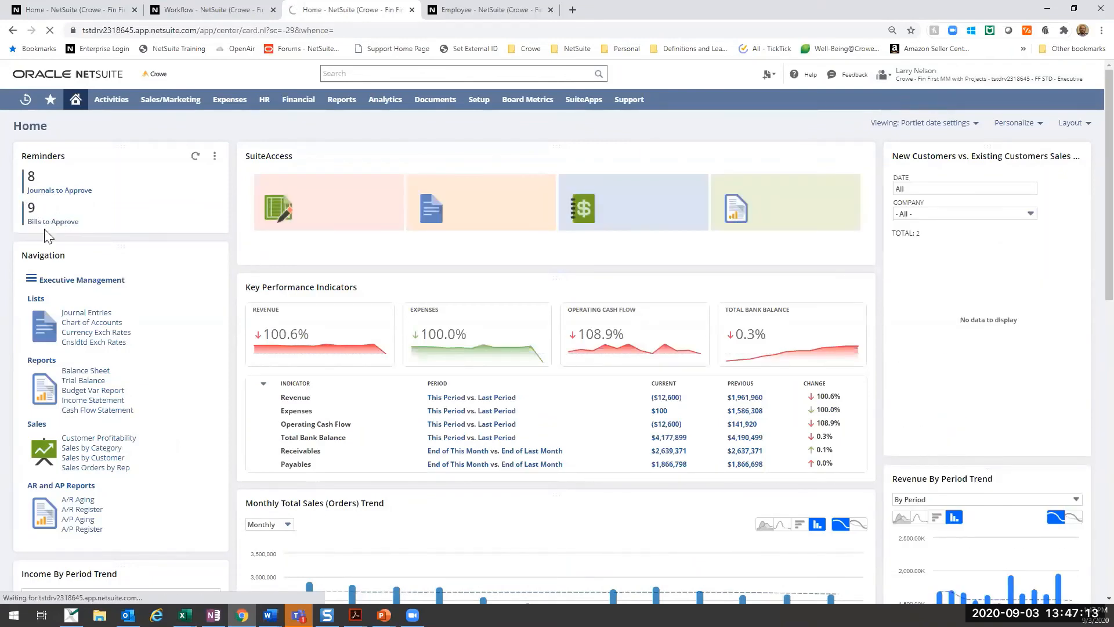
pyautogui.click(58, 224)
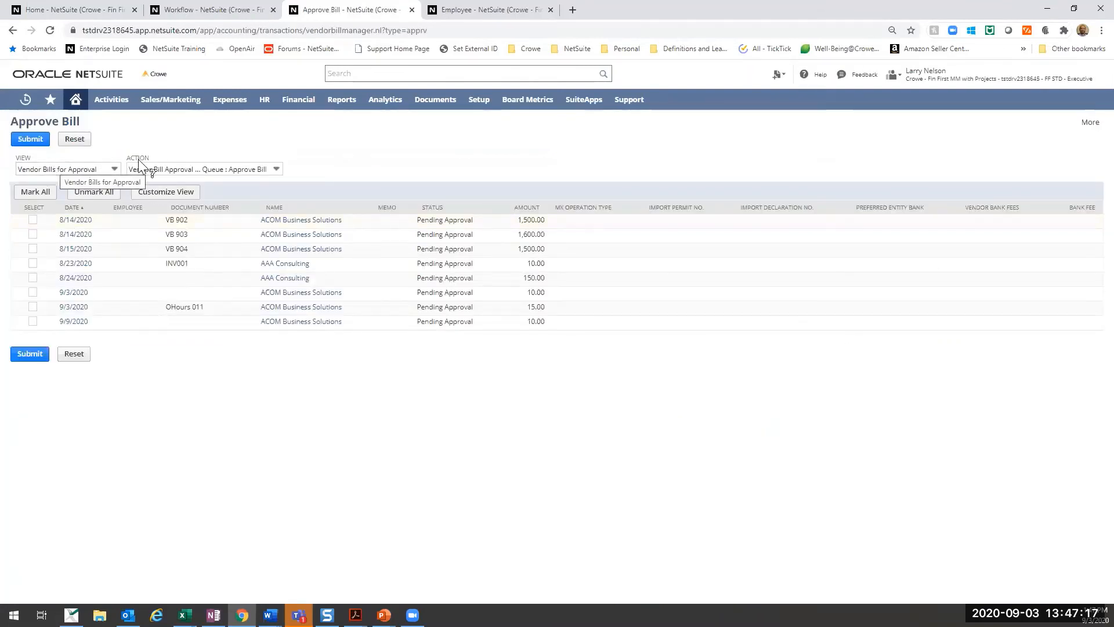
# - Select the action Vendor Bill Approval Workflow : Pending Approval Queue : Approve Bill, and try marking and unmarking all listed bills
pyautogui.click(78, 171)
pyautogui.click(101, 145)
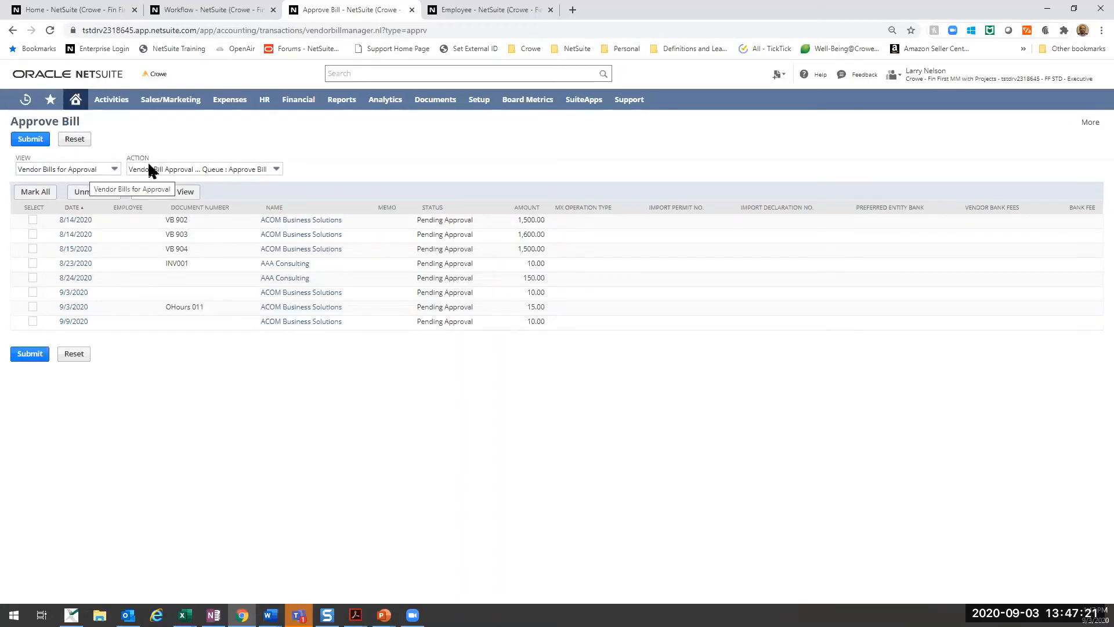
pyautogui.click(226, 169)
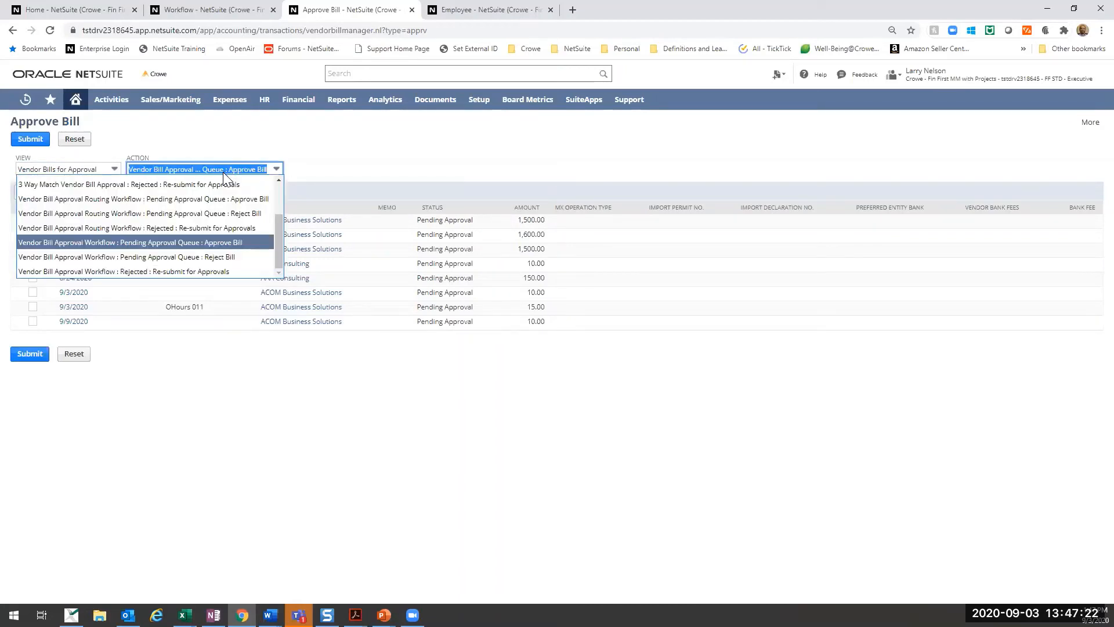
pyautogui.click(226, 242)
pyautogui.click(352, 151)
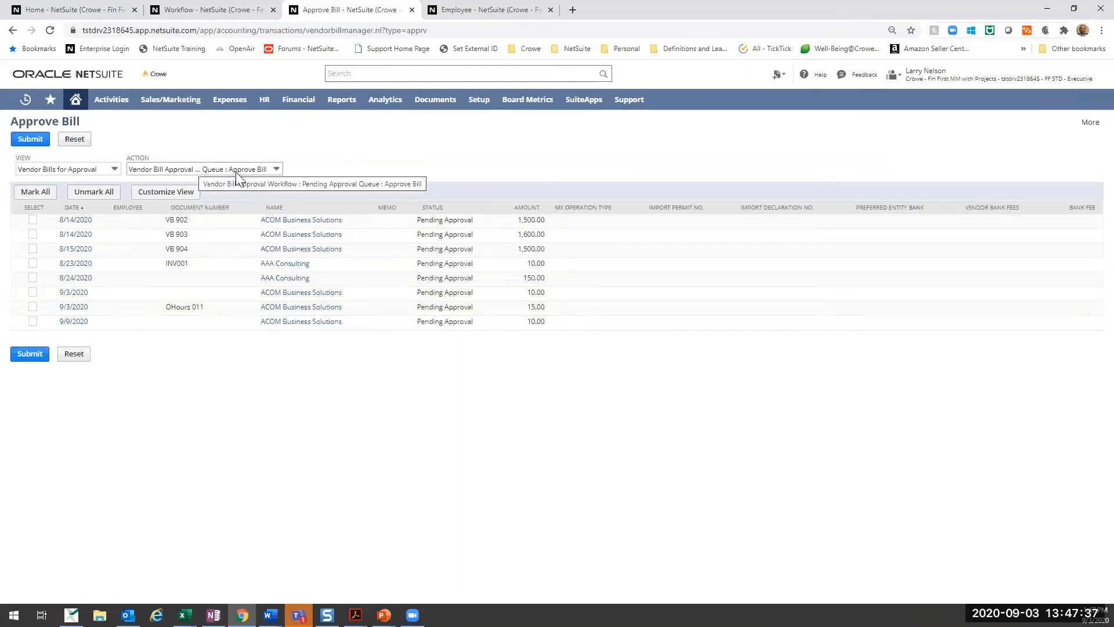
pyautogui.click(41, 194)
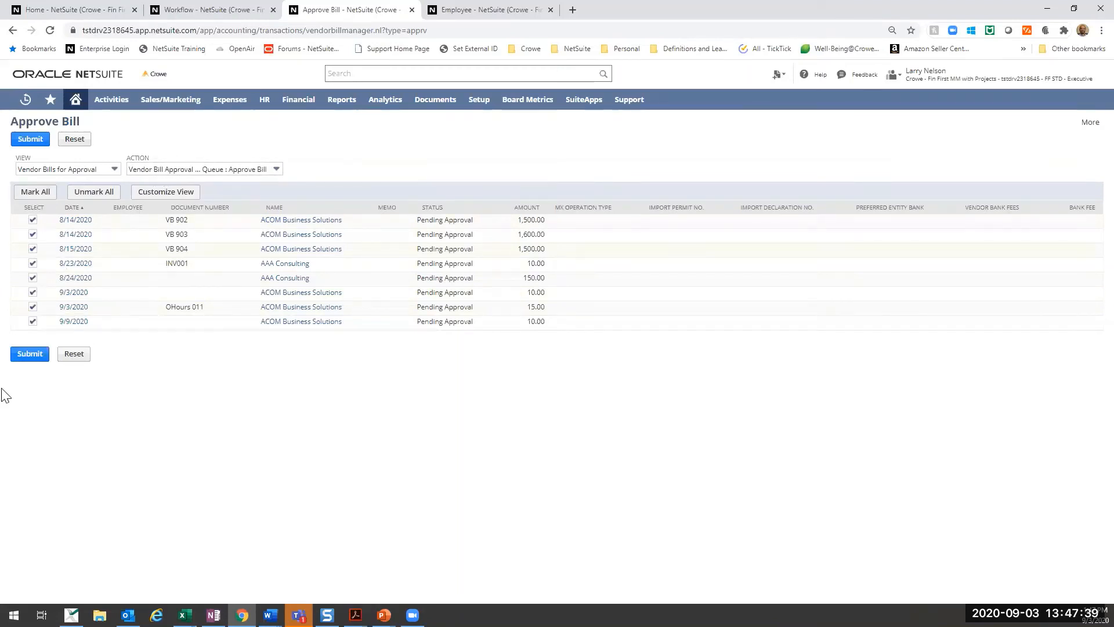
pyautogui.click(92, 192)
# - Open the OHours 011 bill from the approval list and approve it
pyautogui.click(339, 316)
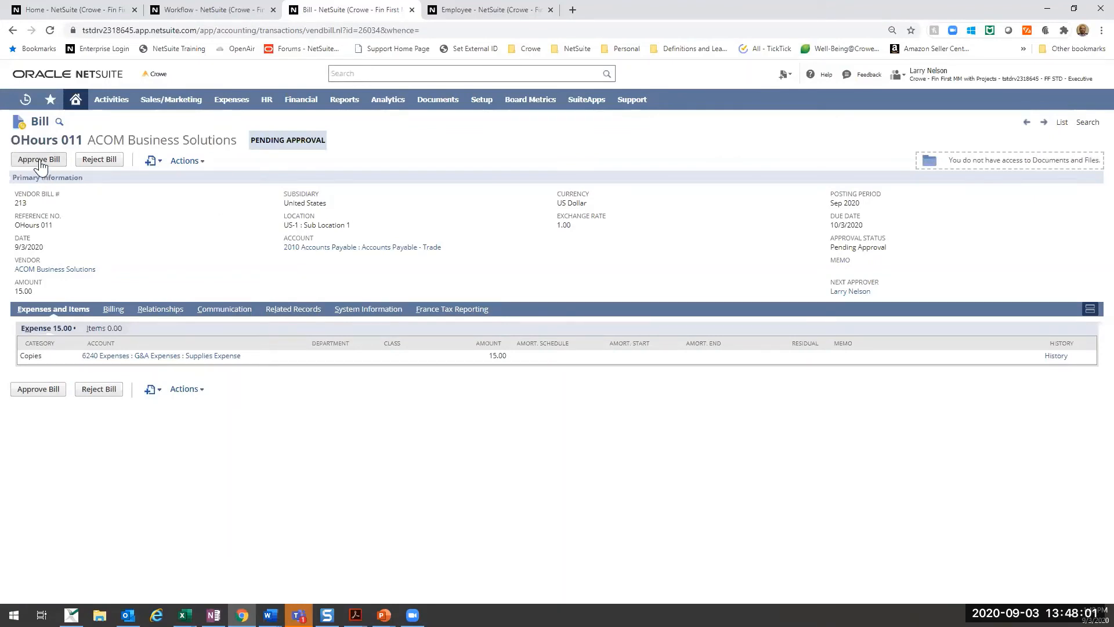
pyautogui.click(40, 164)
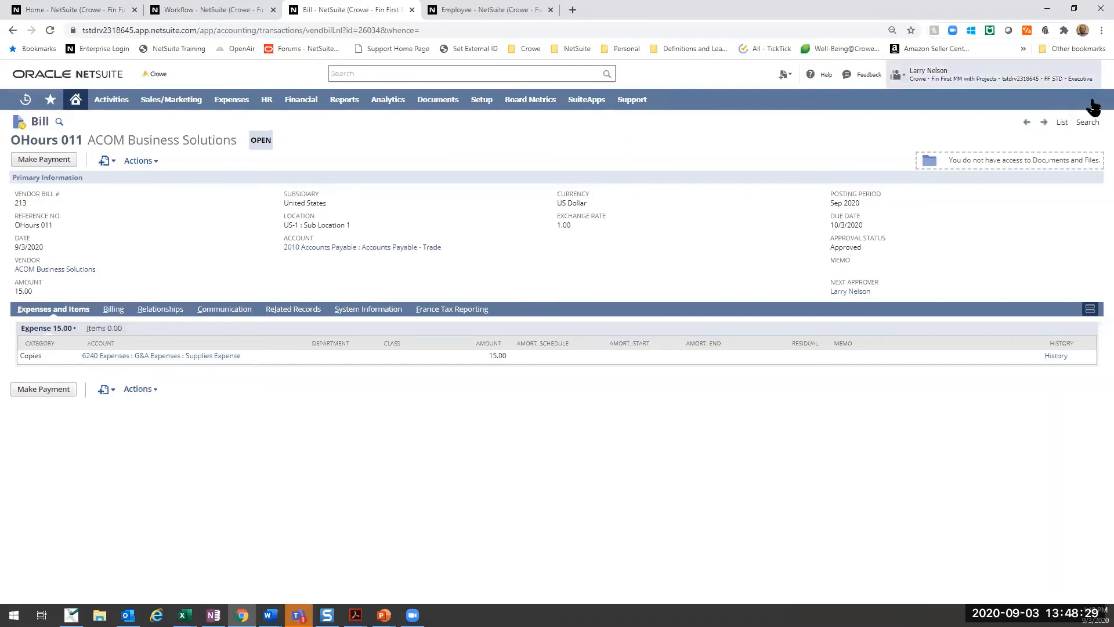
# - Switch back to the Crowe - Fin First MM with Projects Administrator role and reopen the recently viewed OHours 011 bill
pyautogui.moveTo(1052, 82)
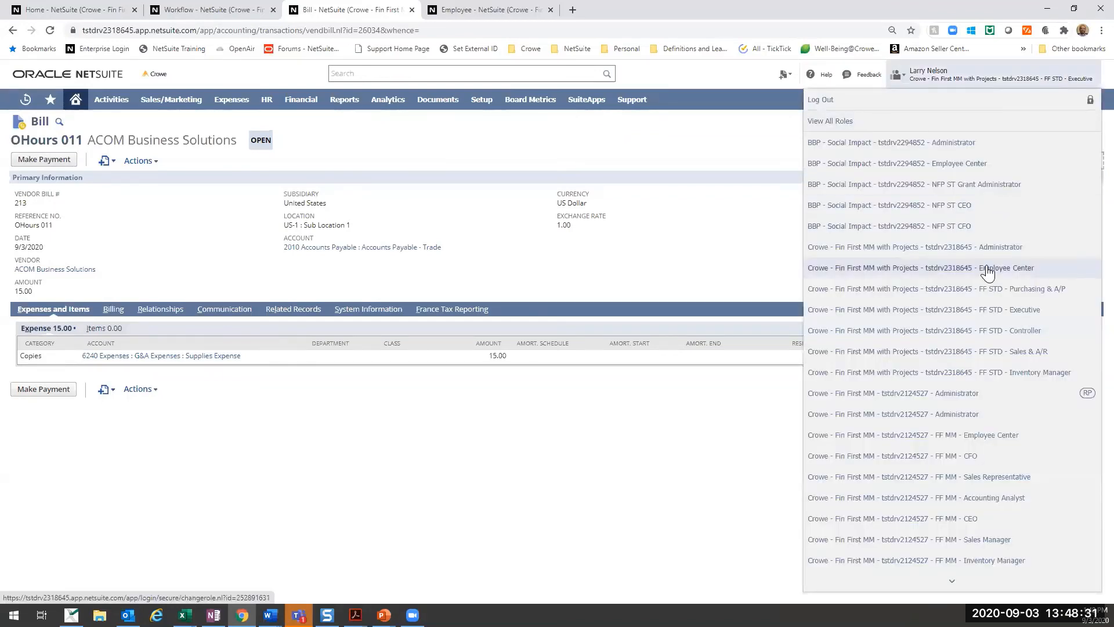
pyautogui.click(953, 249)
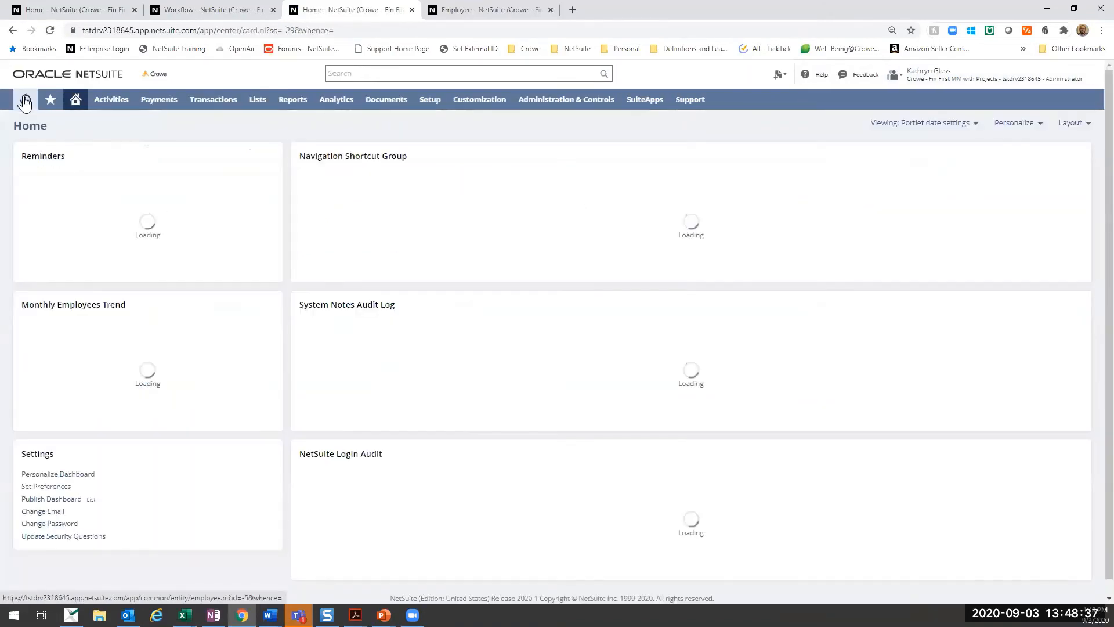
pyautogui.moveTo(25, 100)
pyautogui.click(103, 165)
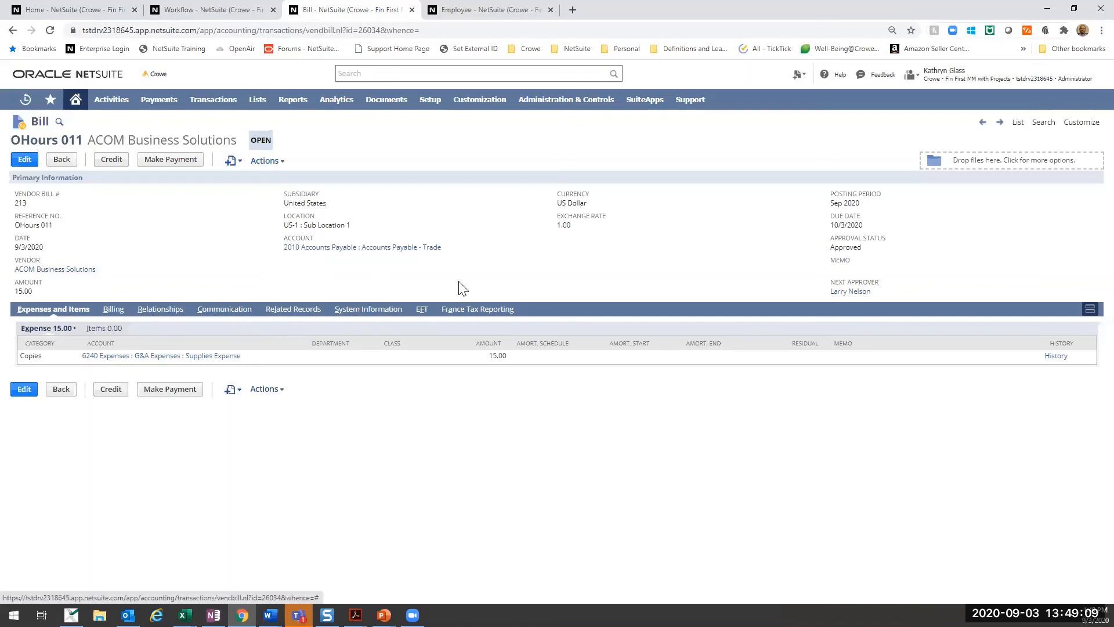
# - Review the OHours 011 bill's system notes, active workflows and workflow history, then check the Vendor Bill Approval Workflow diagram and return to the bill
pyautogui.click(358, 312)
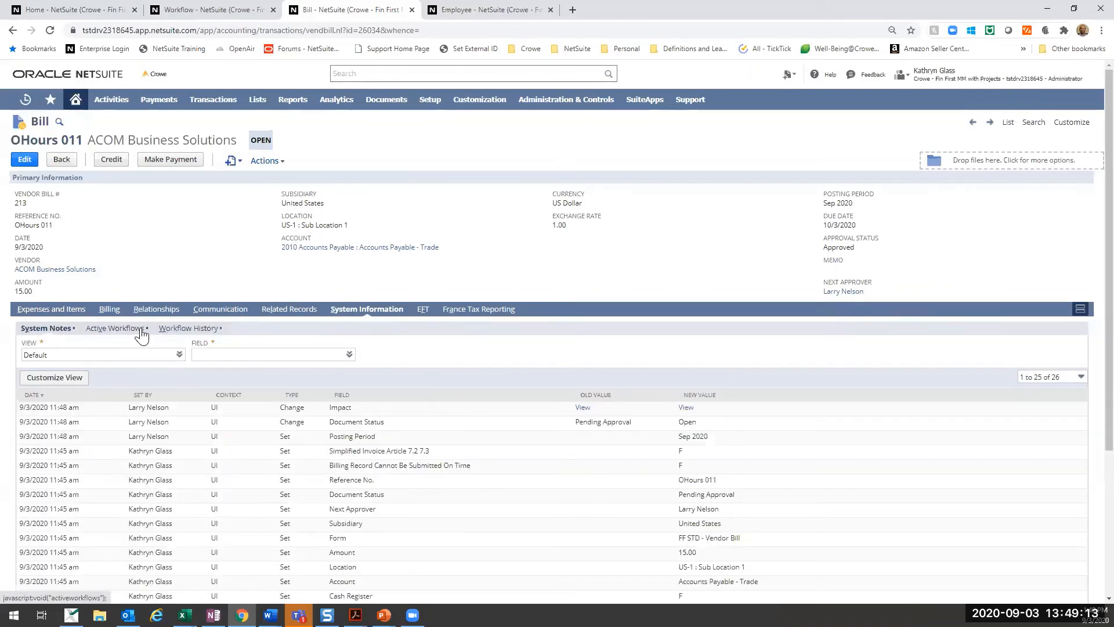
pyautogui.click(120, 329)
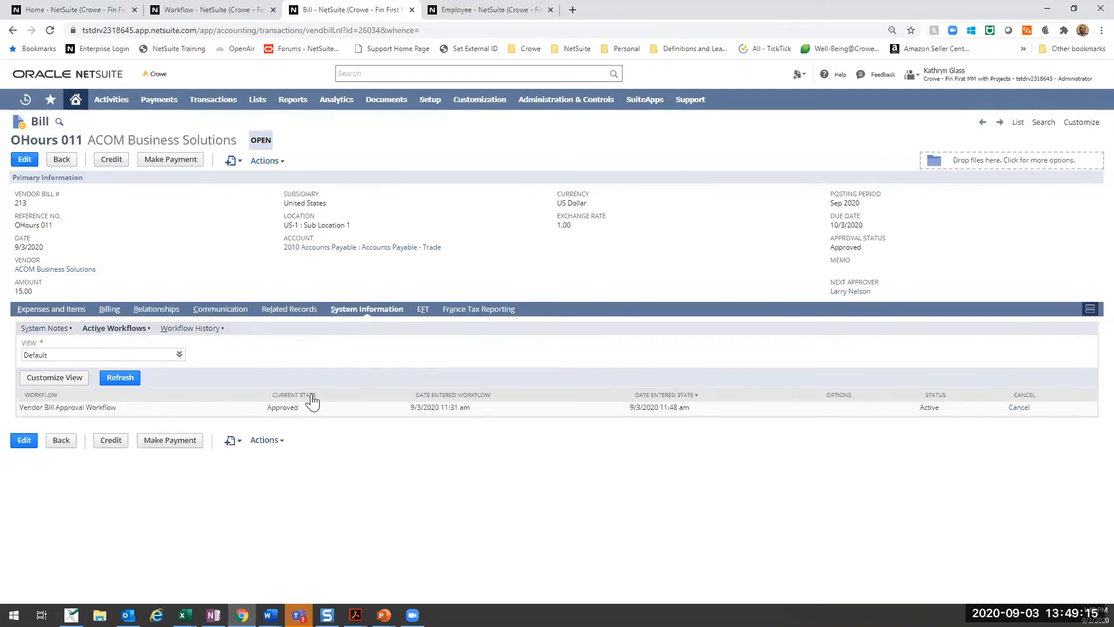
pyautogui.click(187, 329)
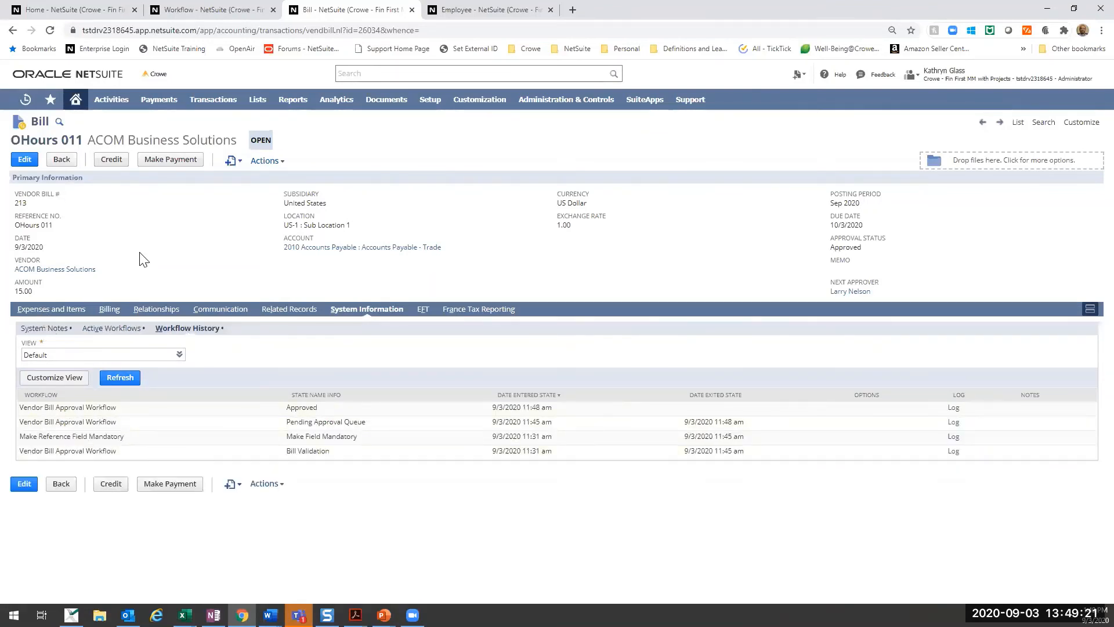
pyautogui.click(48, 314)
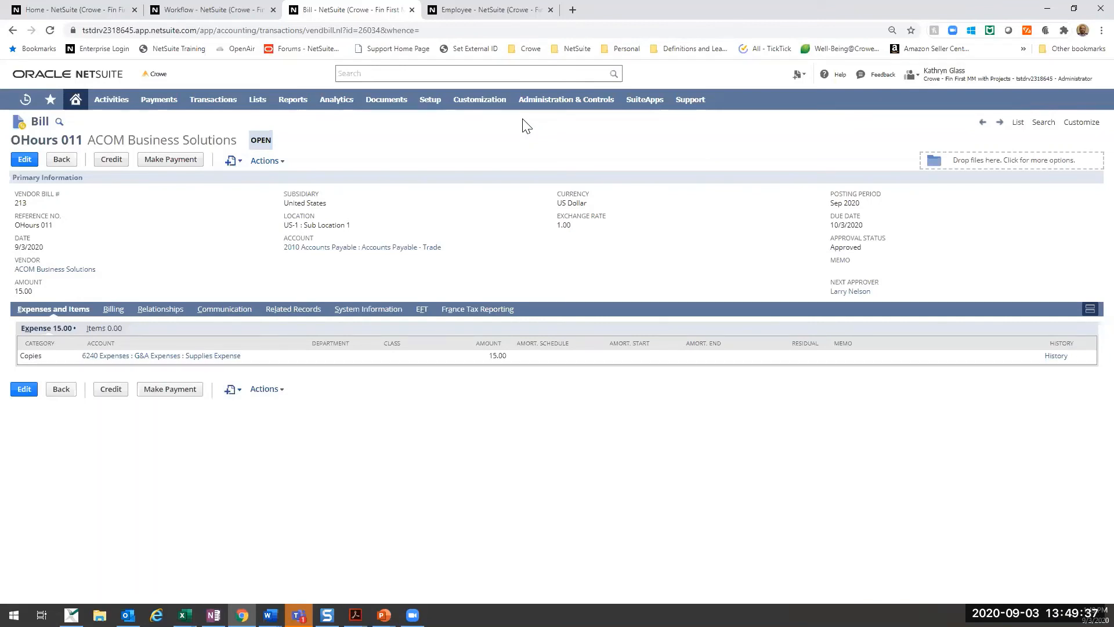
pyautogui.click(249, 8)
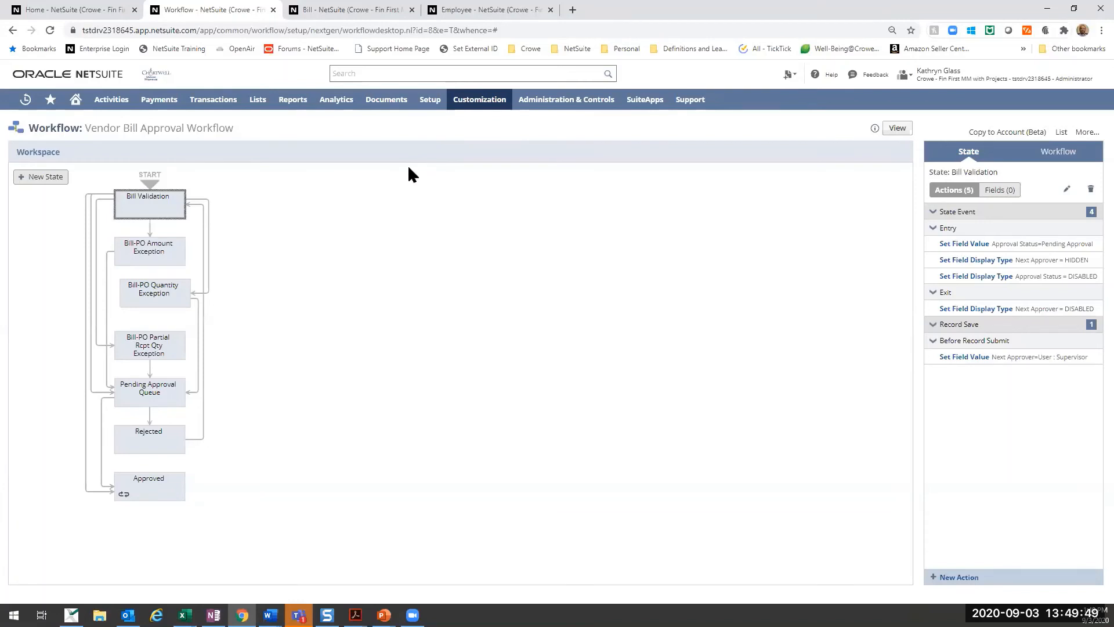
pyautogui.click(343, 10)
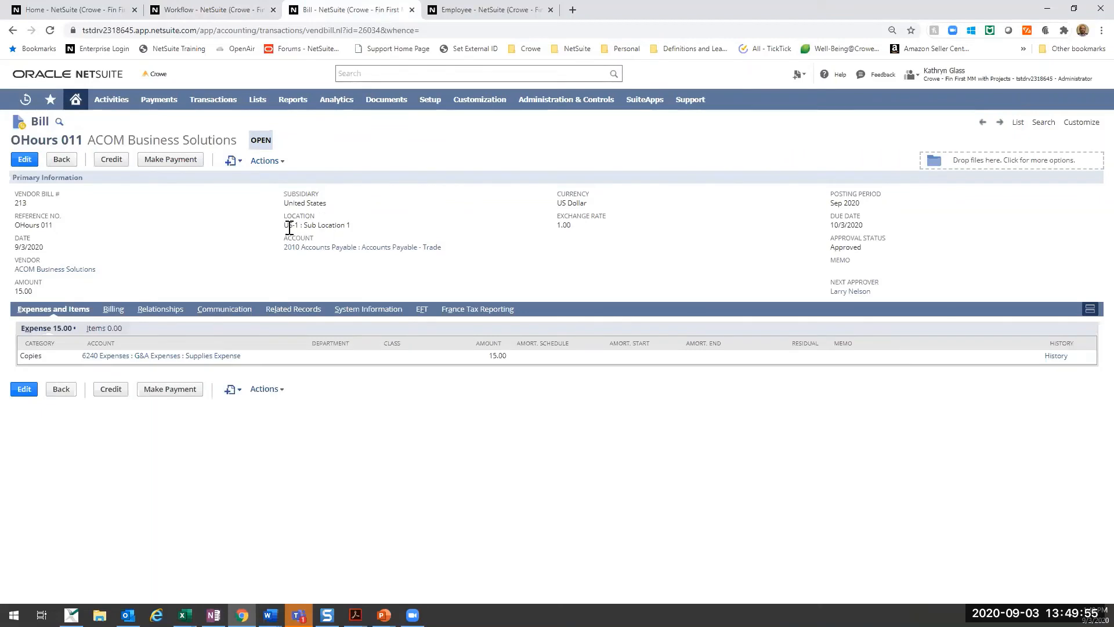
# - Open the company's Locations list in a new browser tab and close the Employee tab
pyautogui.moveTo(439, 112)
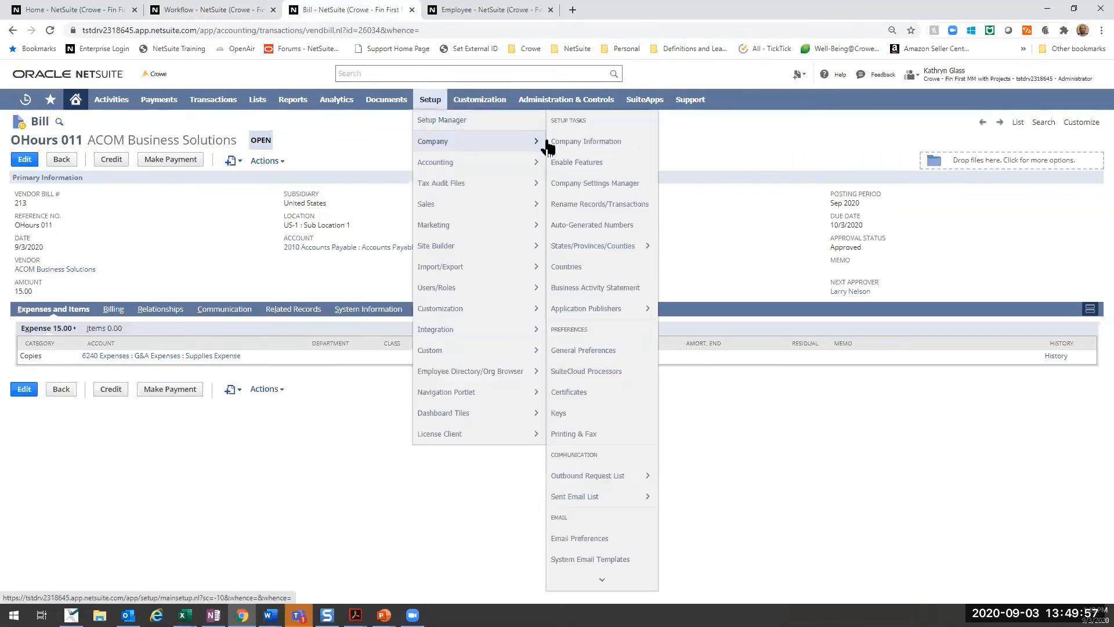
pyautogui.moveTo(523, 142)
pyautogui.scroll(-5, 581, 279)
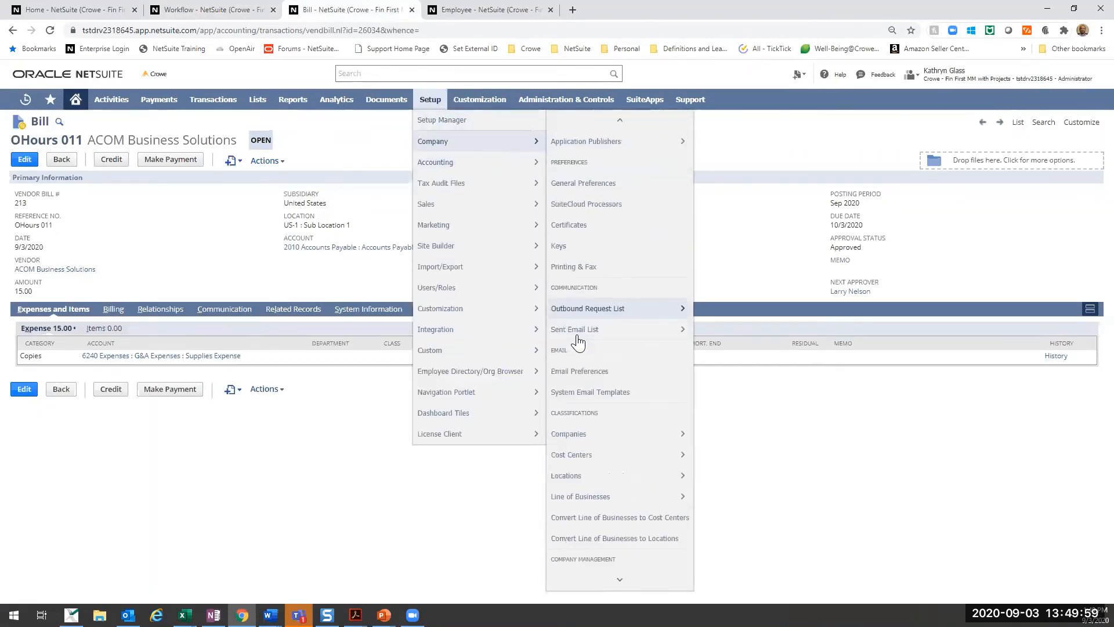
pyautogui.rightClick(598, 372)
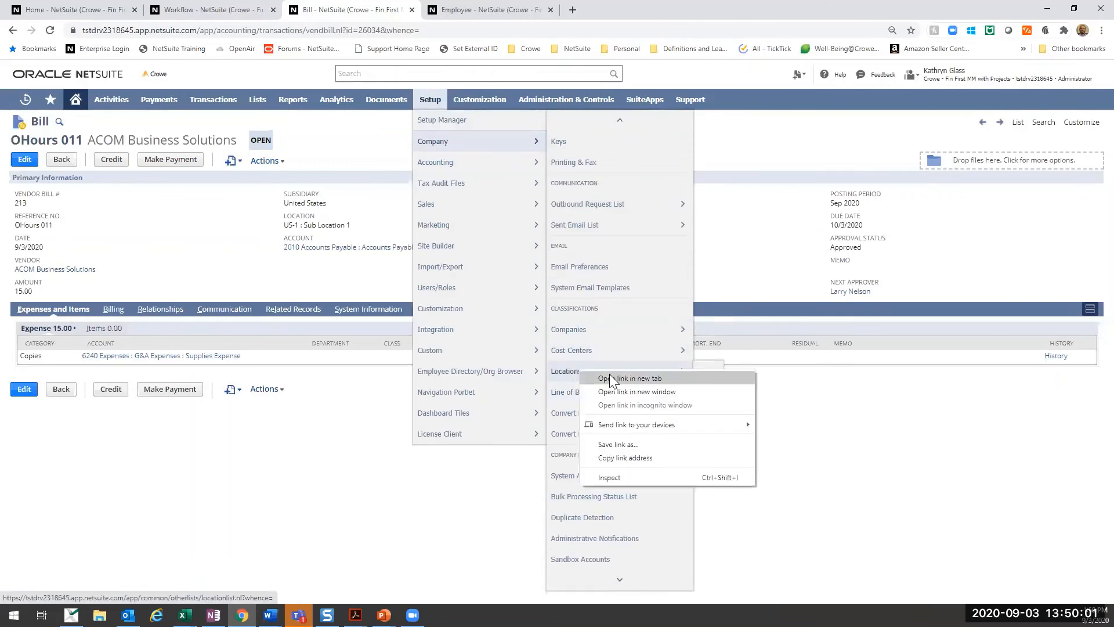
pyautogui.click(612, 378)
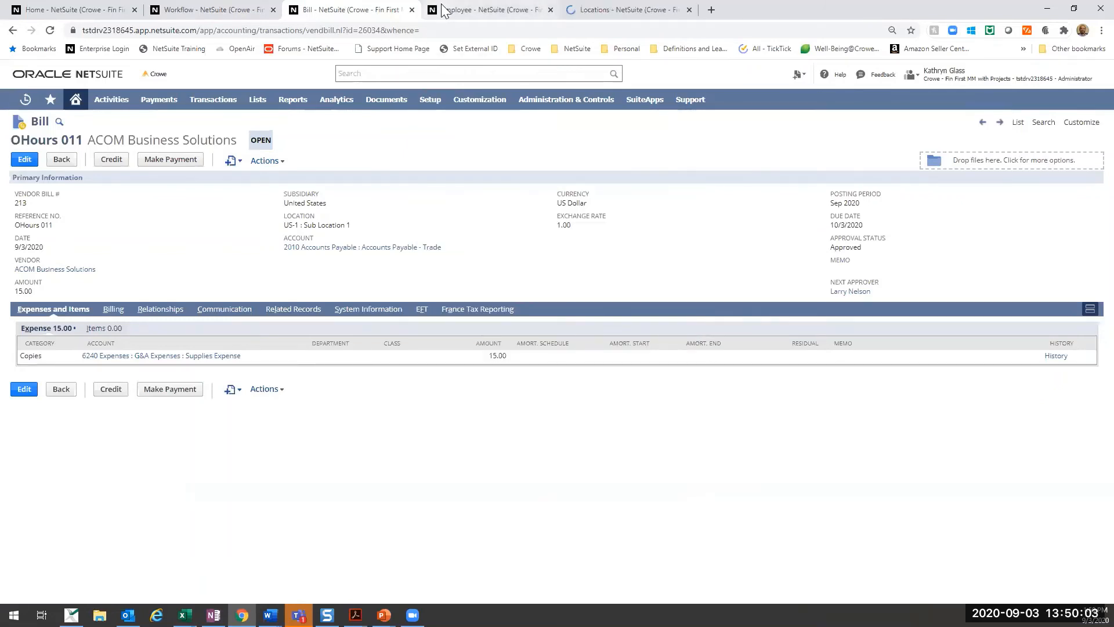
pyautogui.rightClick(442, 10)
pyautogui.click(469, 140)
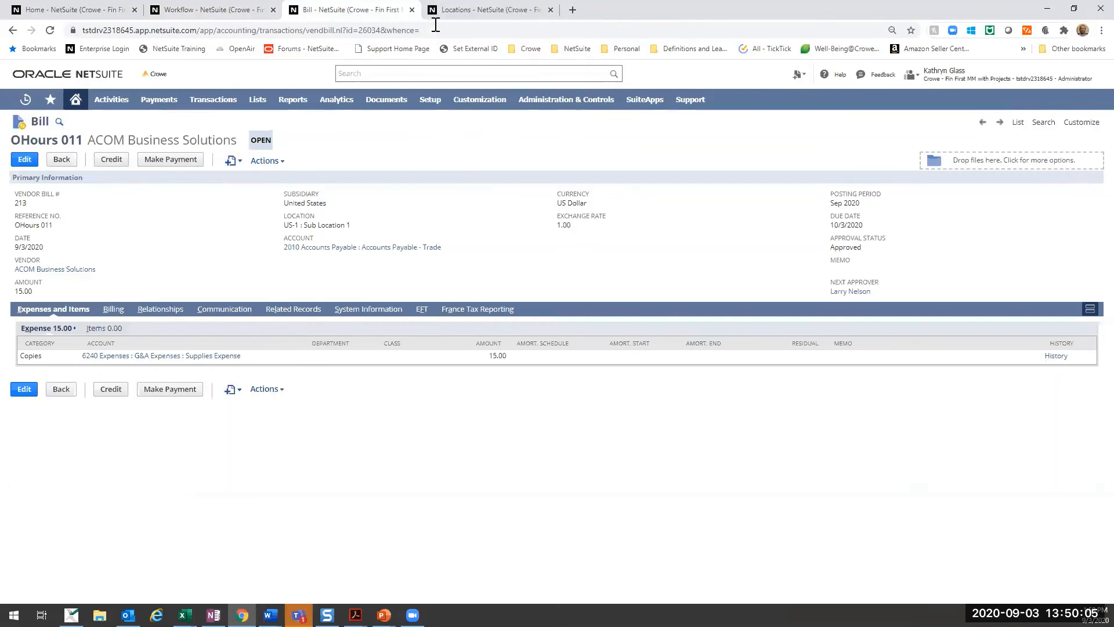
# - View the Sub Location 1 record from the Locations list and compare it with the OHours 011 bill
pyautogui.click(459, 9)
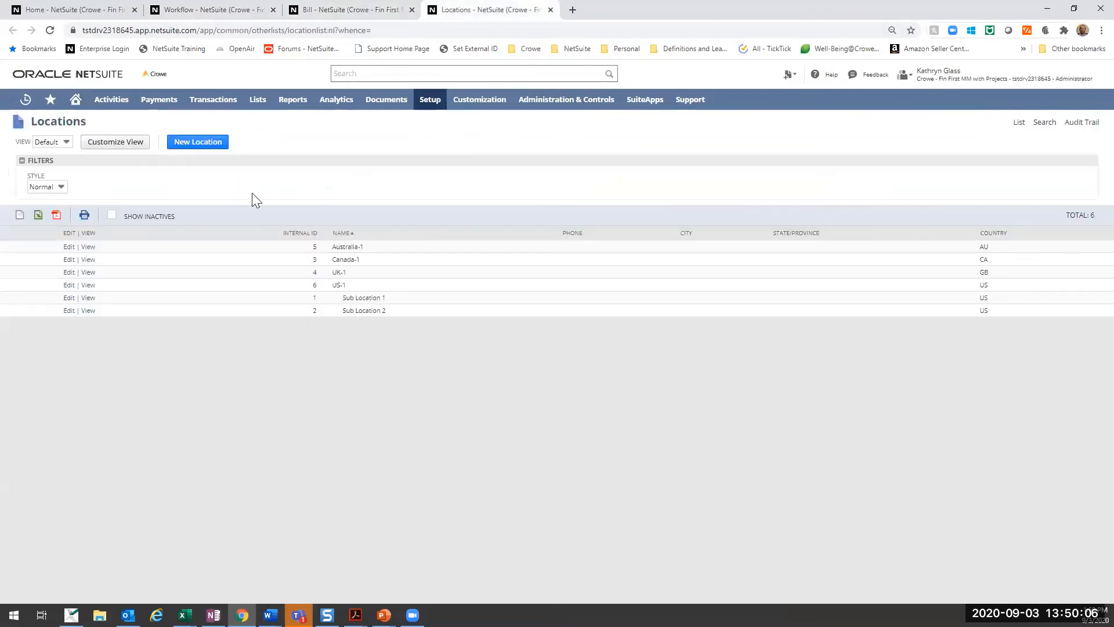
pyautogui.click(89, 298)
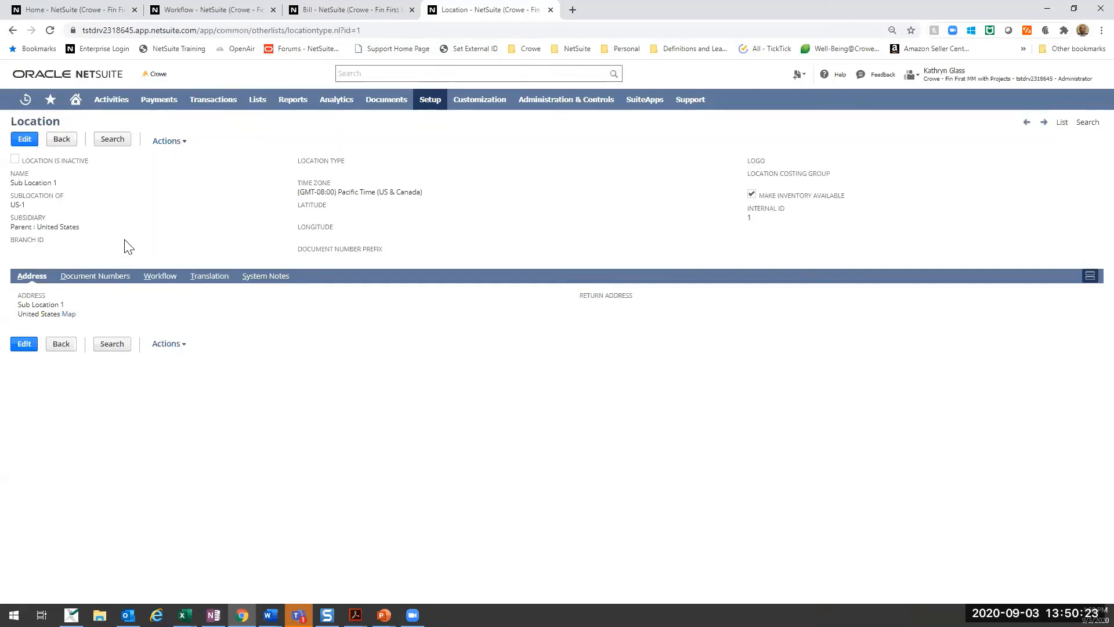
pyautogui.click(314, 9)
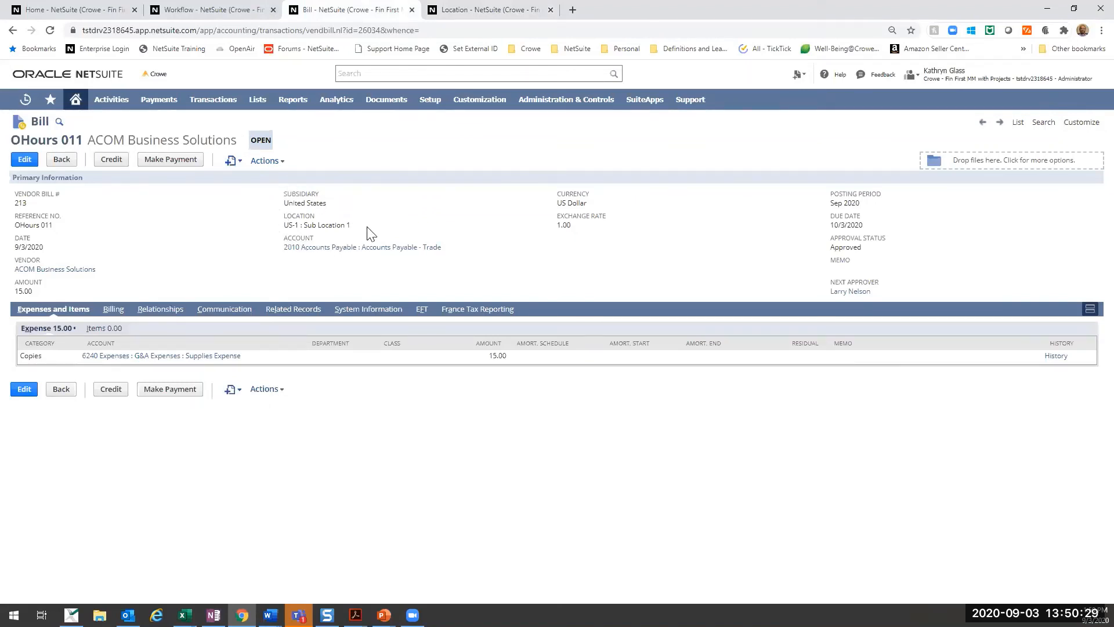
pyautogui.click(440, 10)
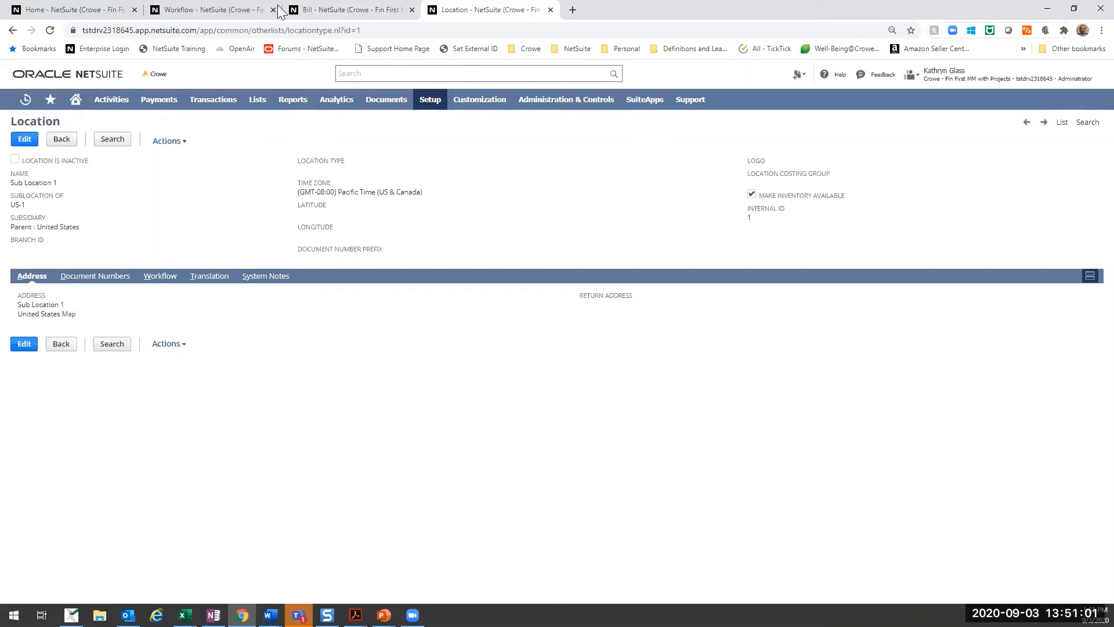
pyautogui.click(310, 9)
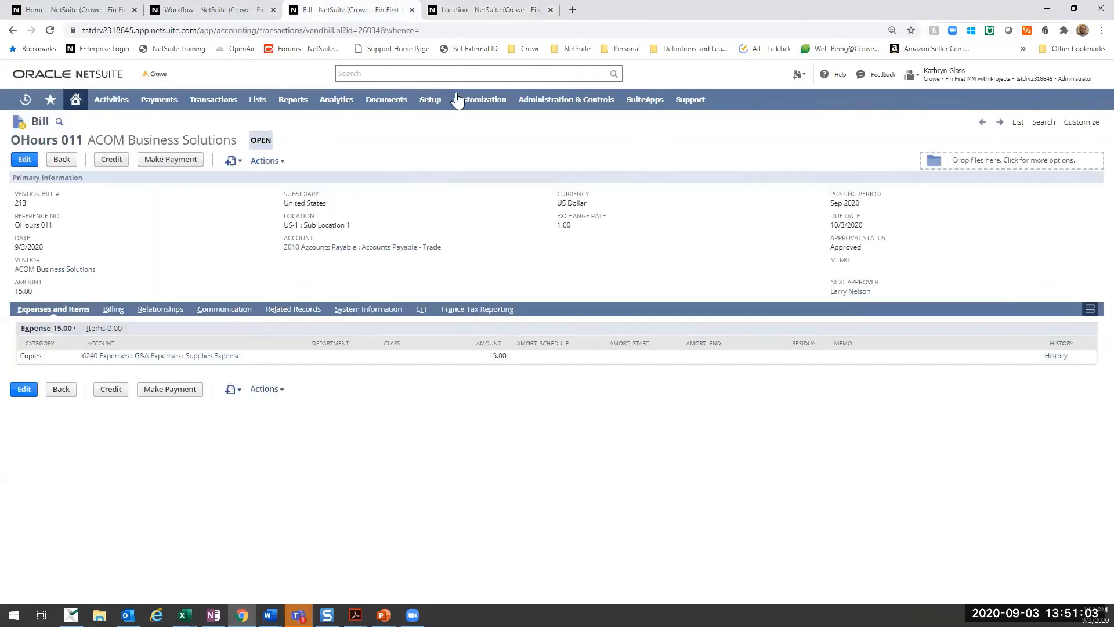
pyautogui.click(464, 9)
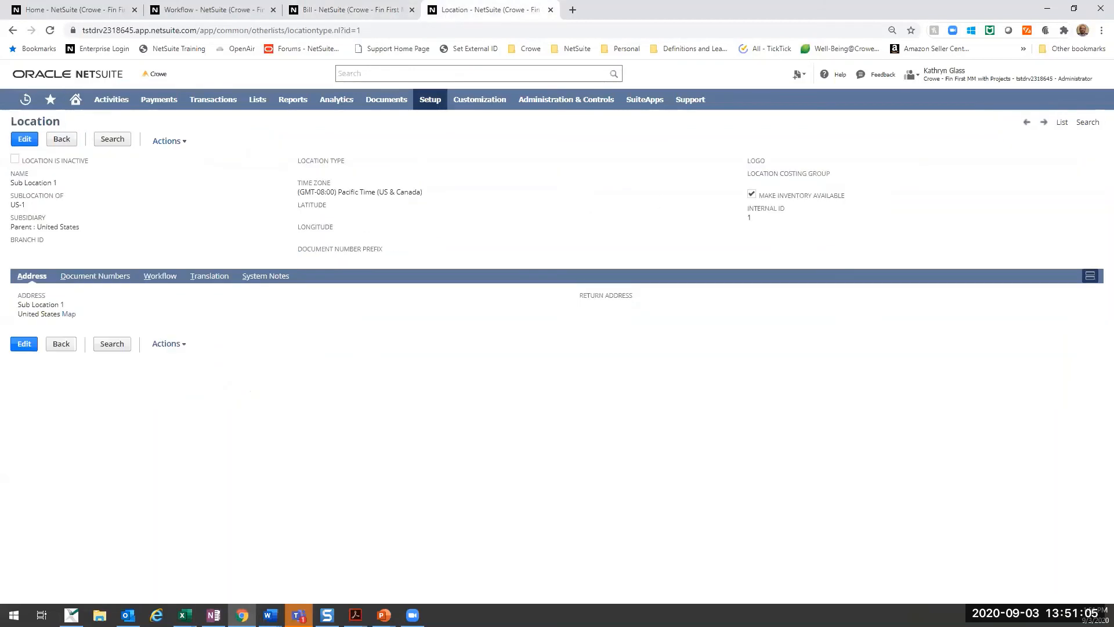
pyautogui.click(348, 9)
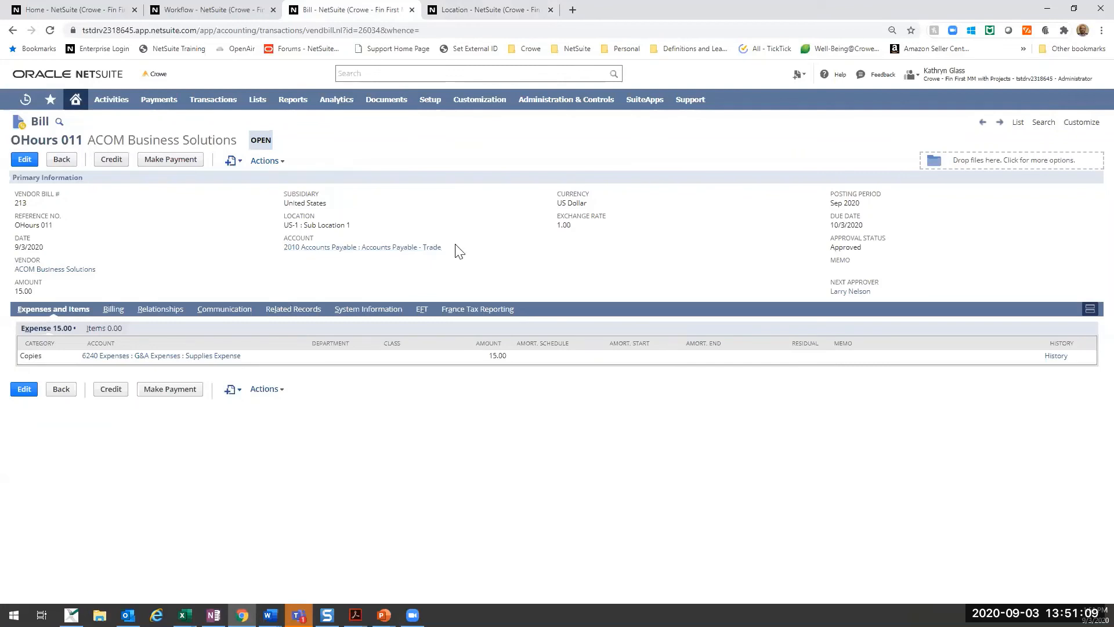
pyautogui.click(444, 12)
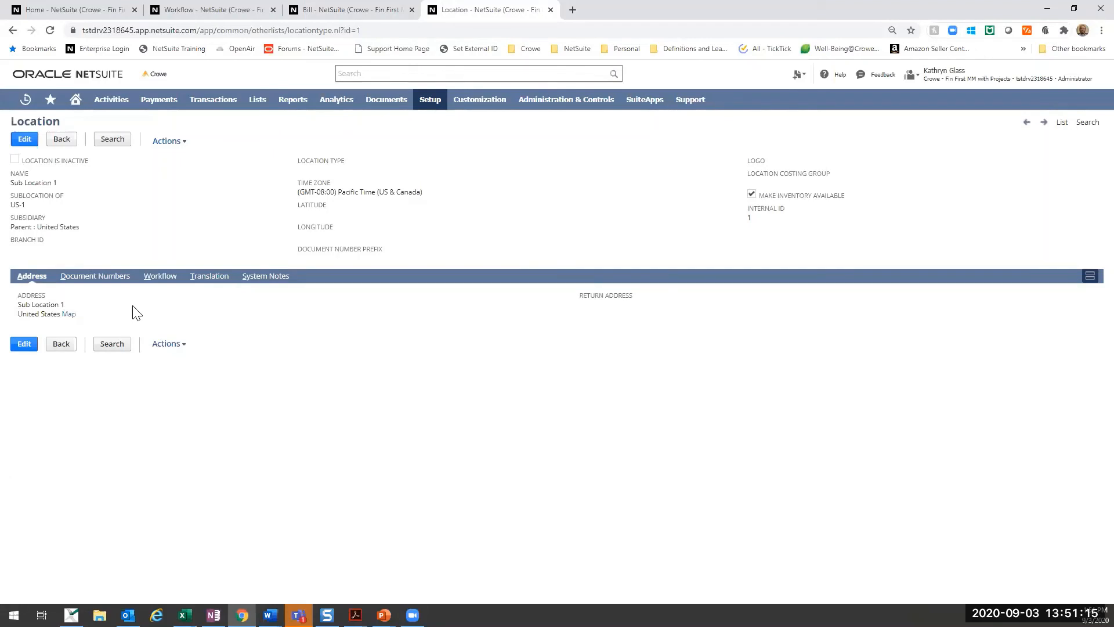
pyautogui.click(348, 13)
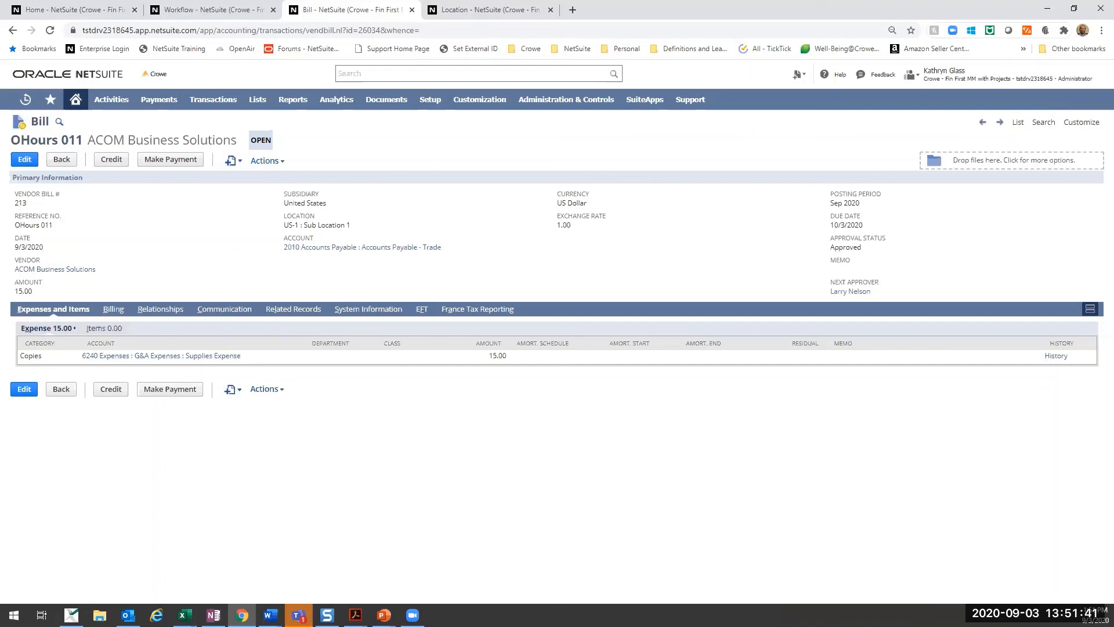
# - Open SuiteBundler's Search & Install Bundles page and search for the keyword suiteapprovals
pyautogui.hotkey('alt', 'Tab')
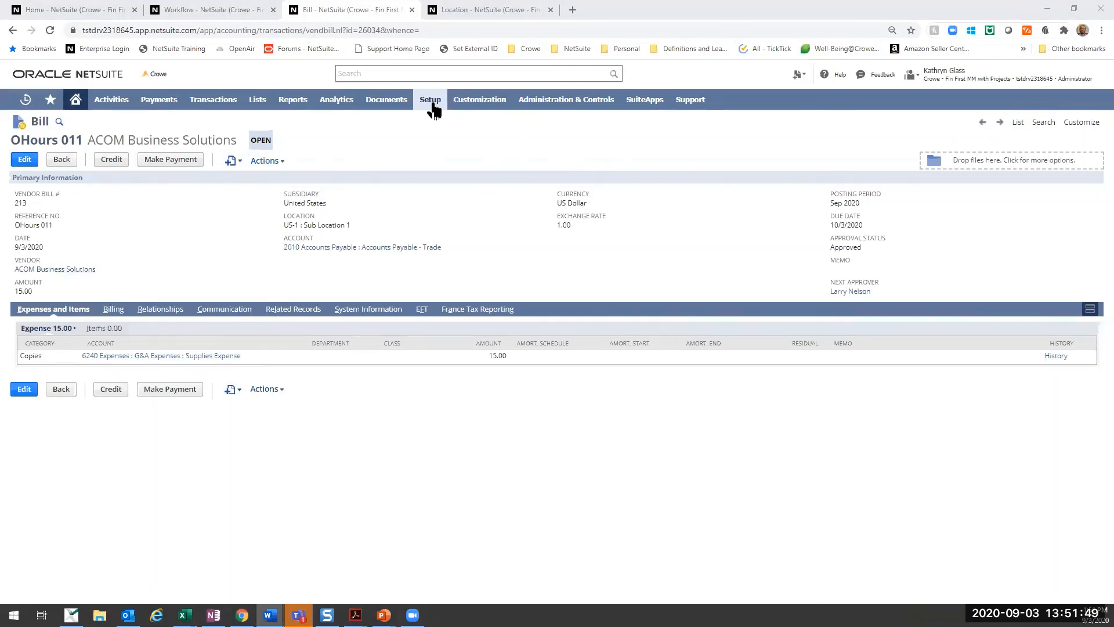
pyautogui.moveTo(433, 106)
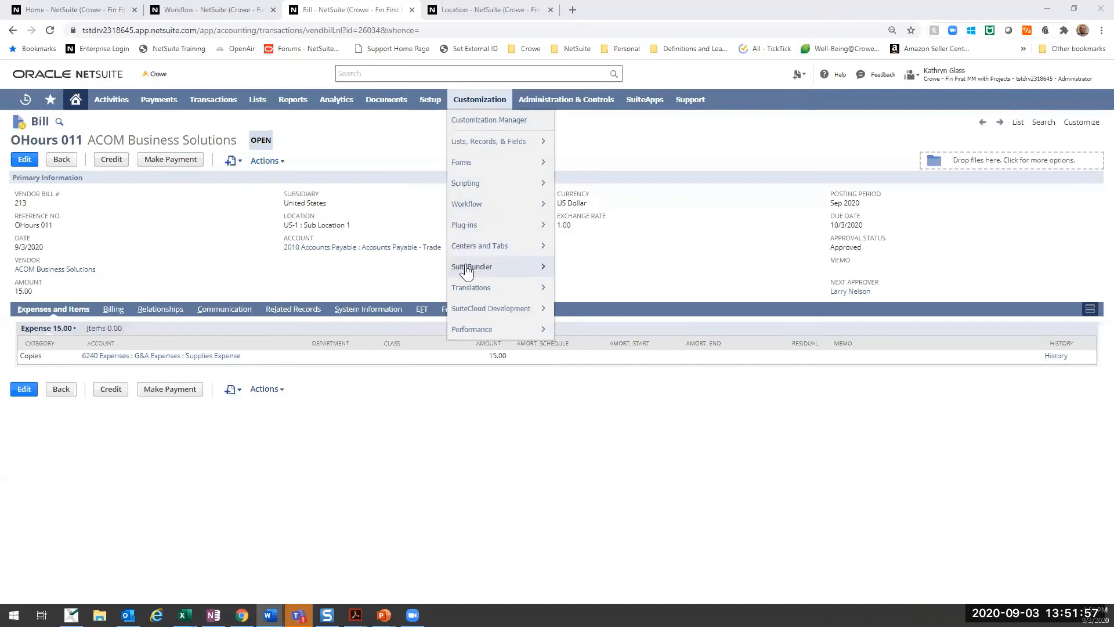
pyautogui.moveTo(465, 270)
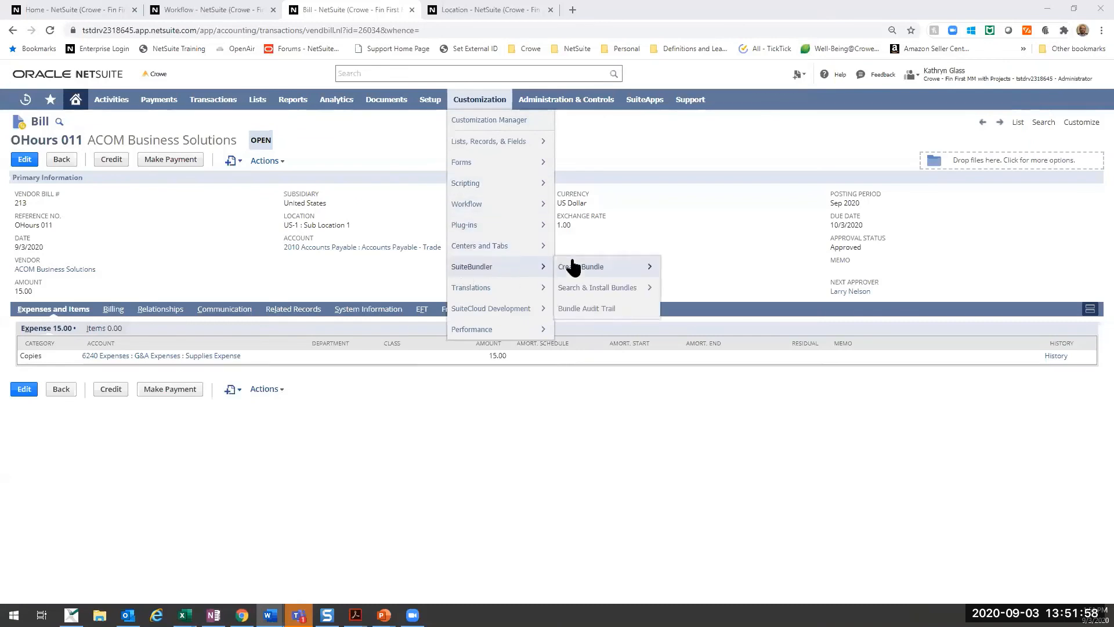
pyautogui.click(615, 297)
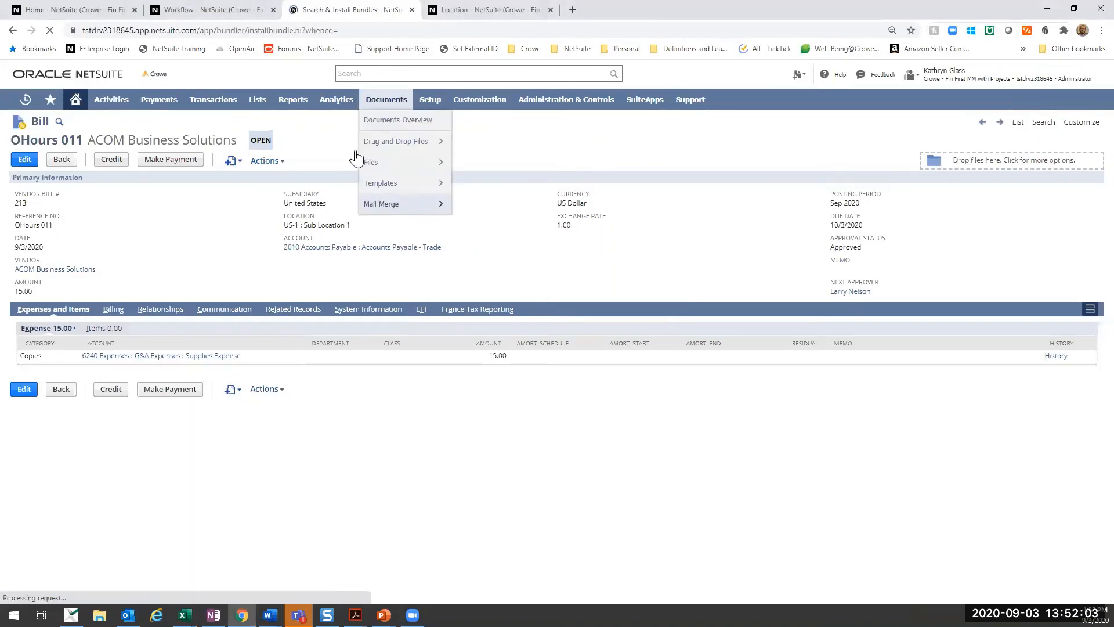
pyautogui.click(136, 198)
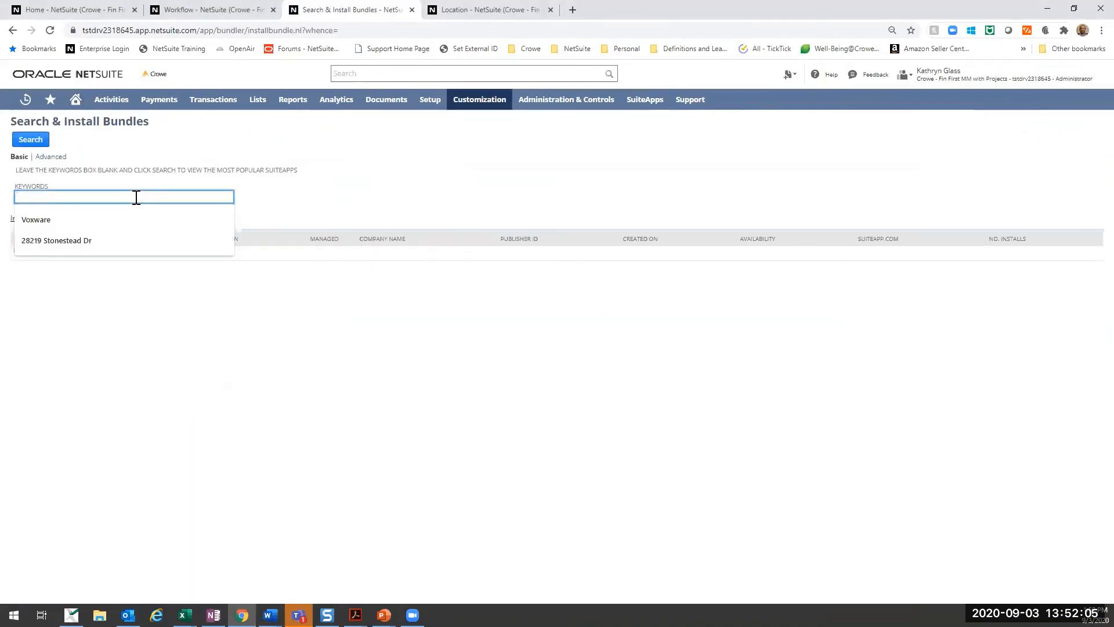
pyautogui.write('s')
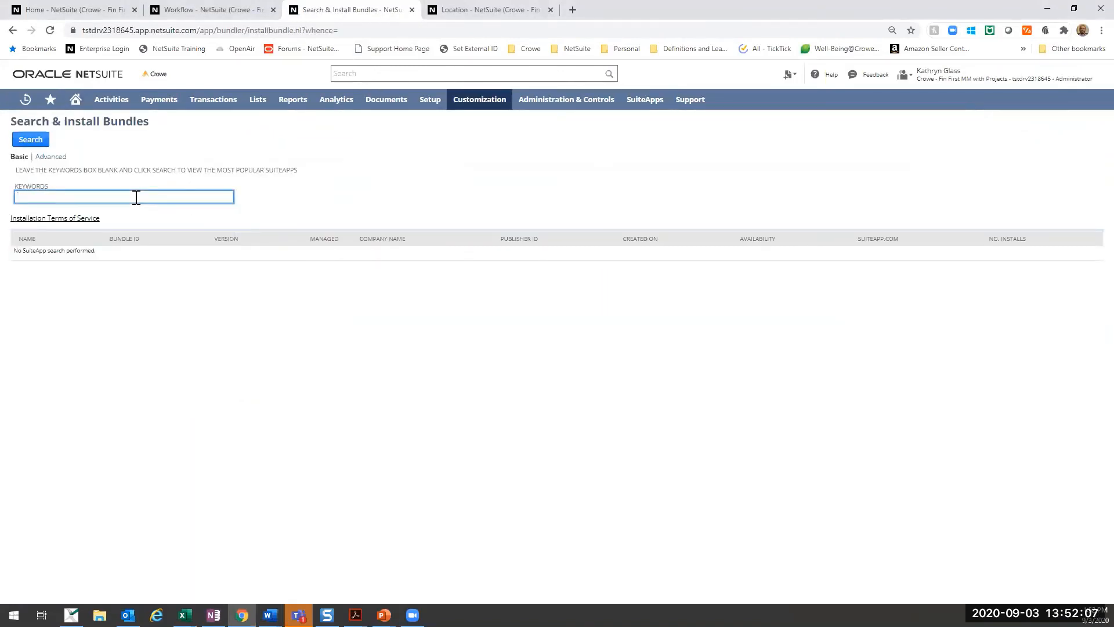
pyautogui.write('uiteapprovals')
pyautogui.press('Return')
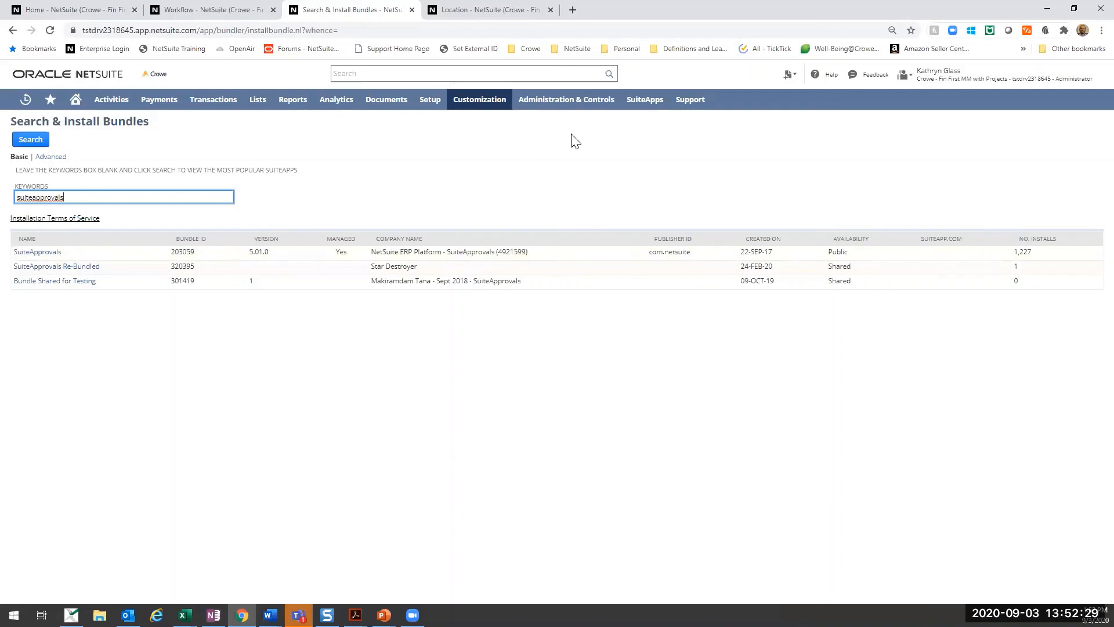
# - Go to SuiteAnswers from the support options and search it for SuiteApprovals
pyautogui.moveTo(686, 104)
pyautogui.click(695, 146)
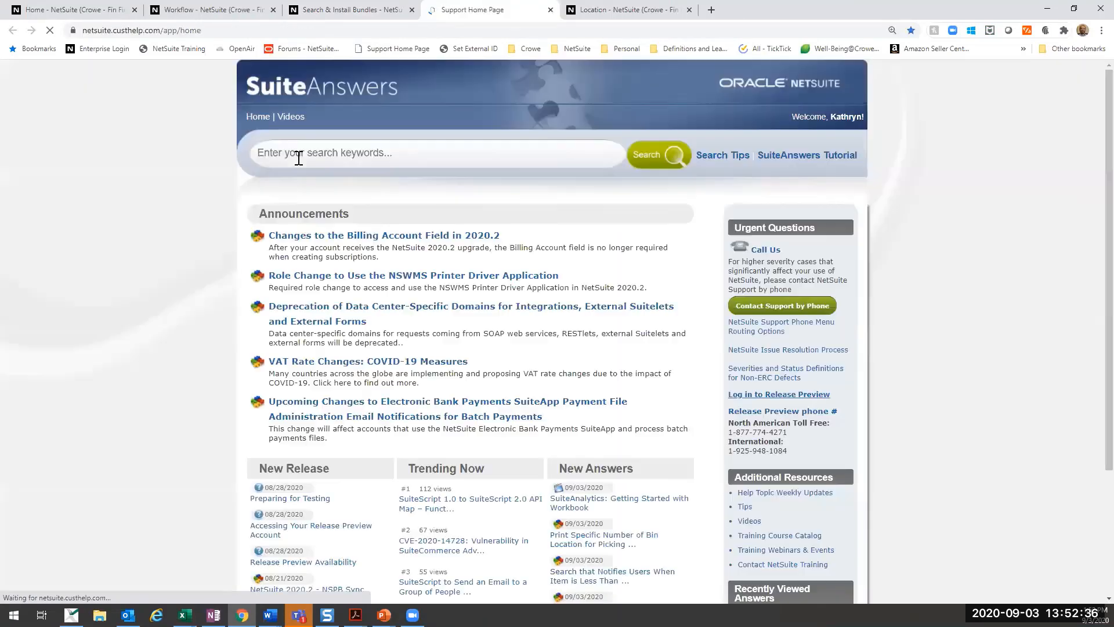
pyautogui.click(299, 154)
pyautogui.write('suiteapprov')
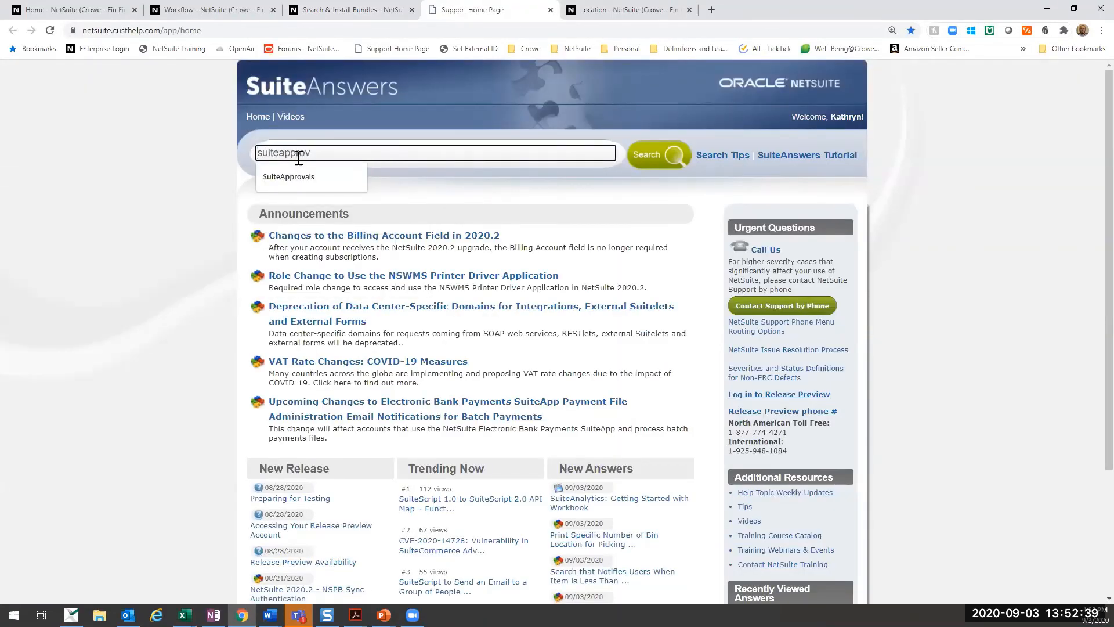
pyautogui.click(307, 174)
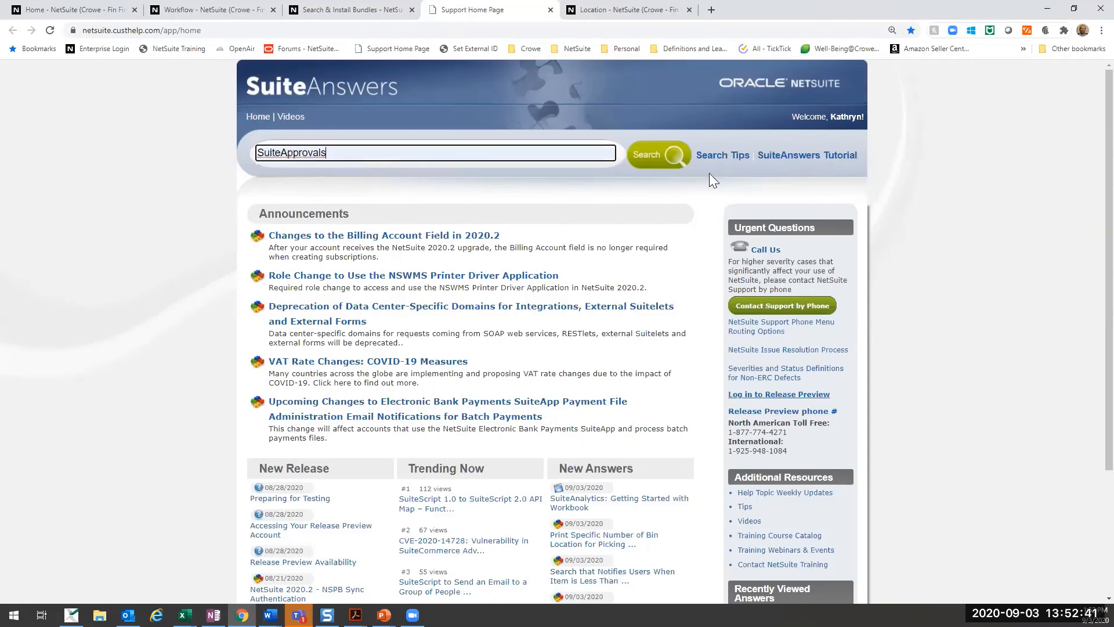
pyautogui.click(661, 159)
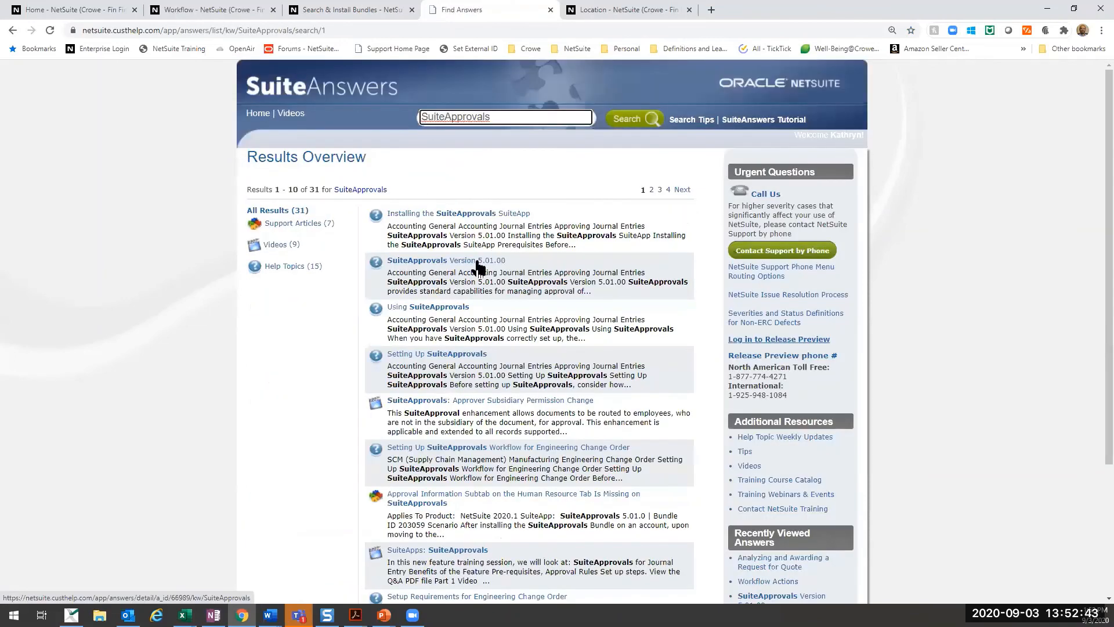
# - Open the Using SuiteApprovals help topic and examine its conditions for approved and rejected records by record type
pyautogui.click(458, 307)
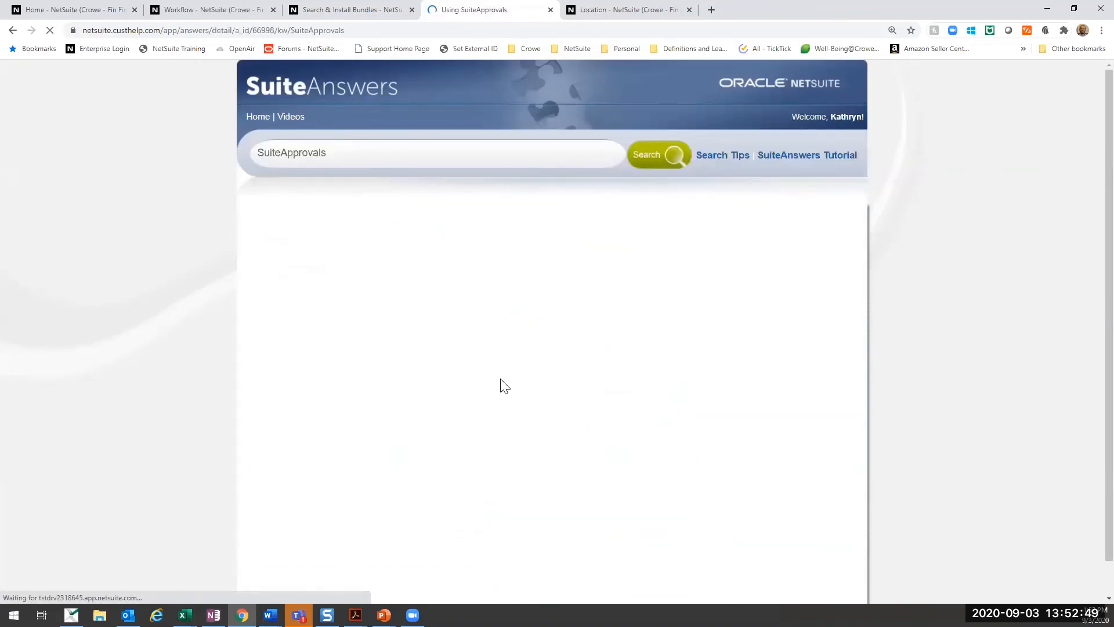
pyautogui.scroll(-5, 503, 375)
pyautogui.scroll(-3, 505, 377)
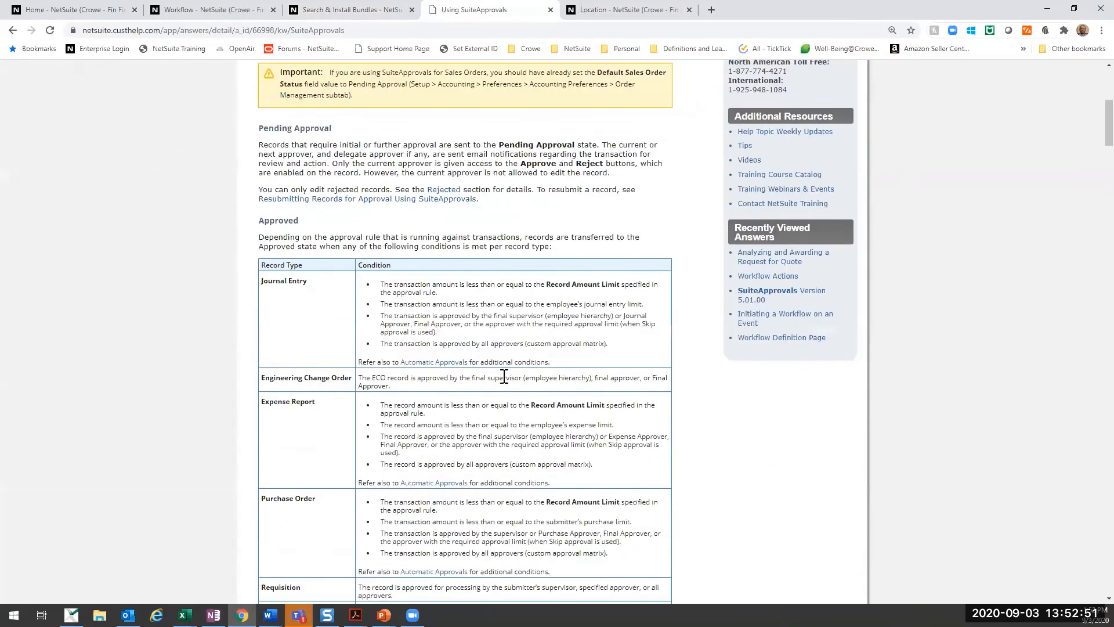
pyautogui.scroll(-10, 505, 377)
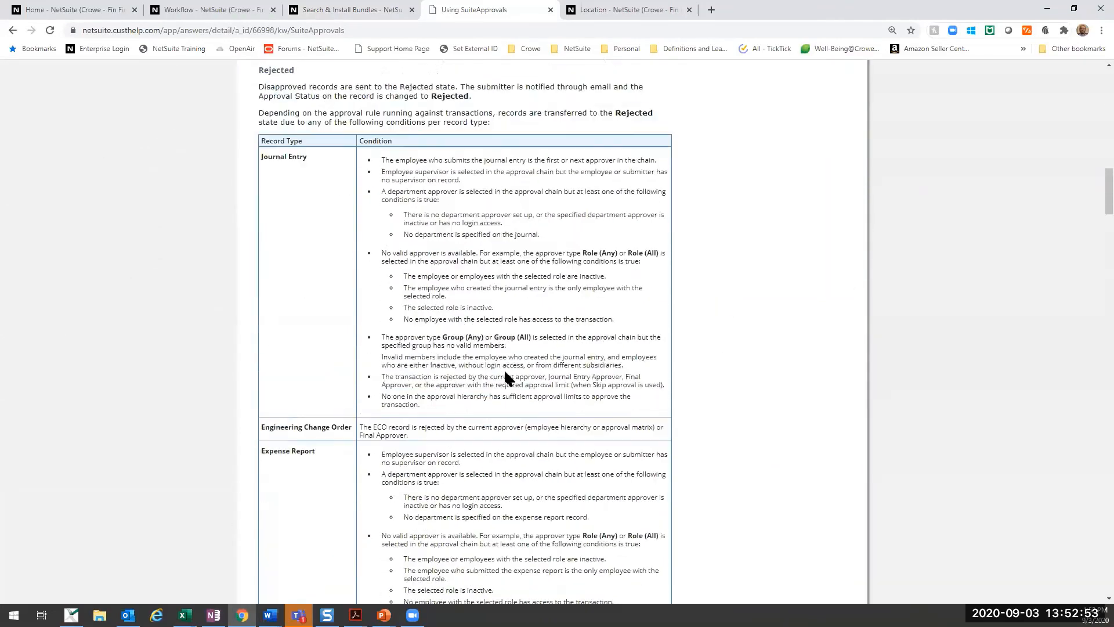
pyautogui.scroll(2, 505, 377)
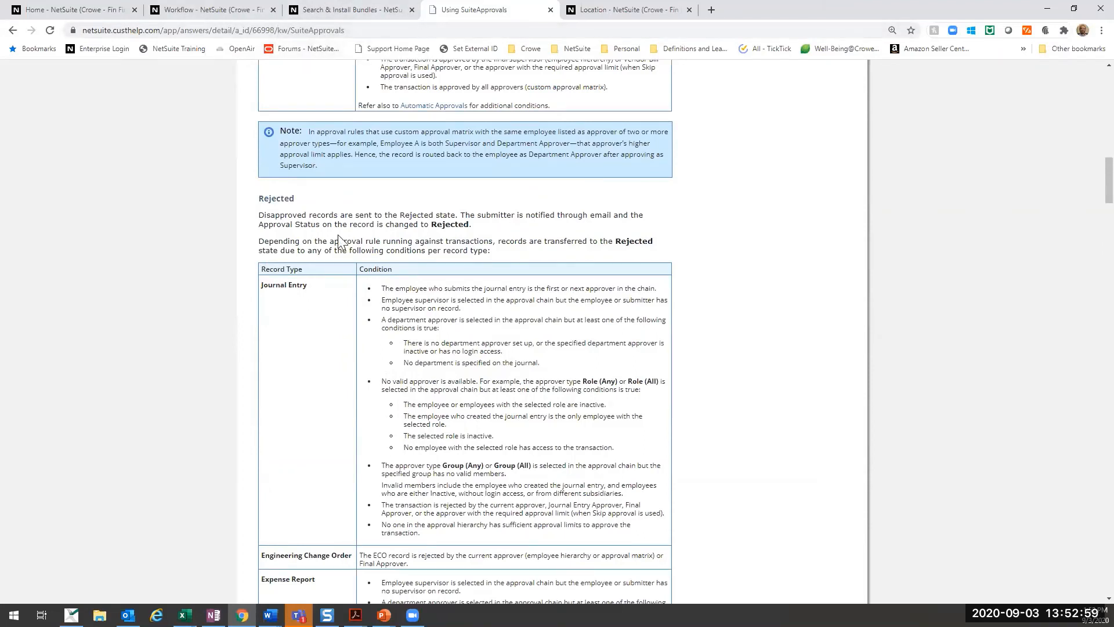
# - Review the Using SuiteApprovals conditions for rejected records, from journal entries through vendor bills
pyautogui.scroll(-5, 299, 259)
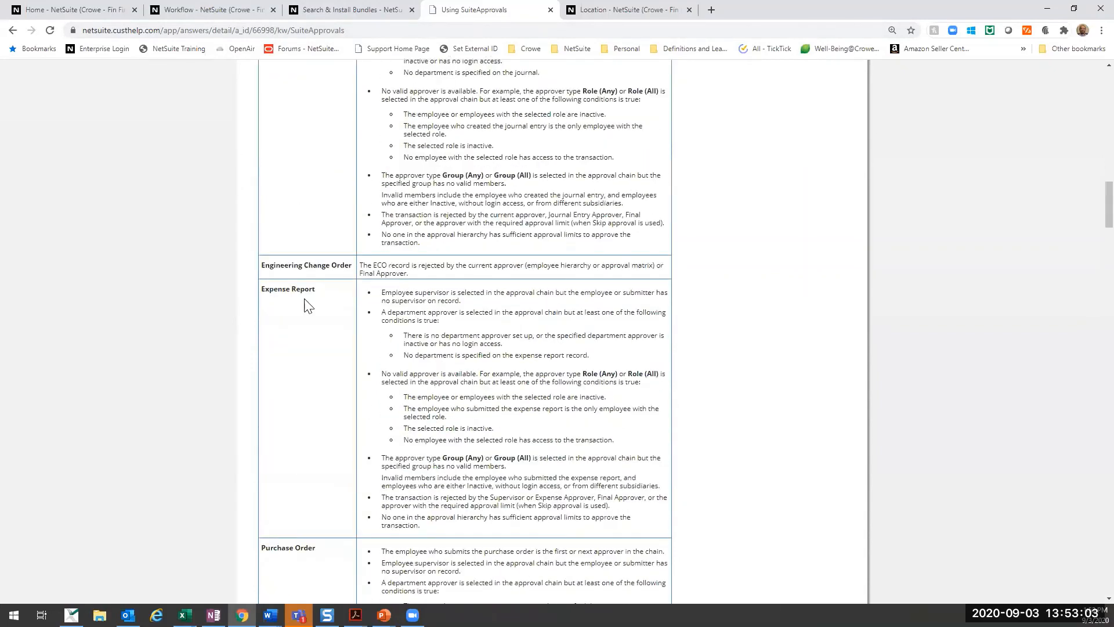
pyautogui.scroll(-7, 306, 303)
pyautogui.scroll(-8, 296, 351)
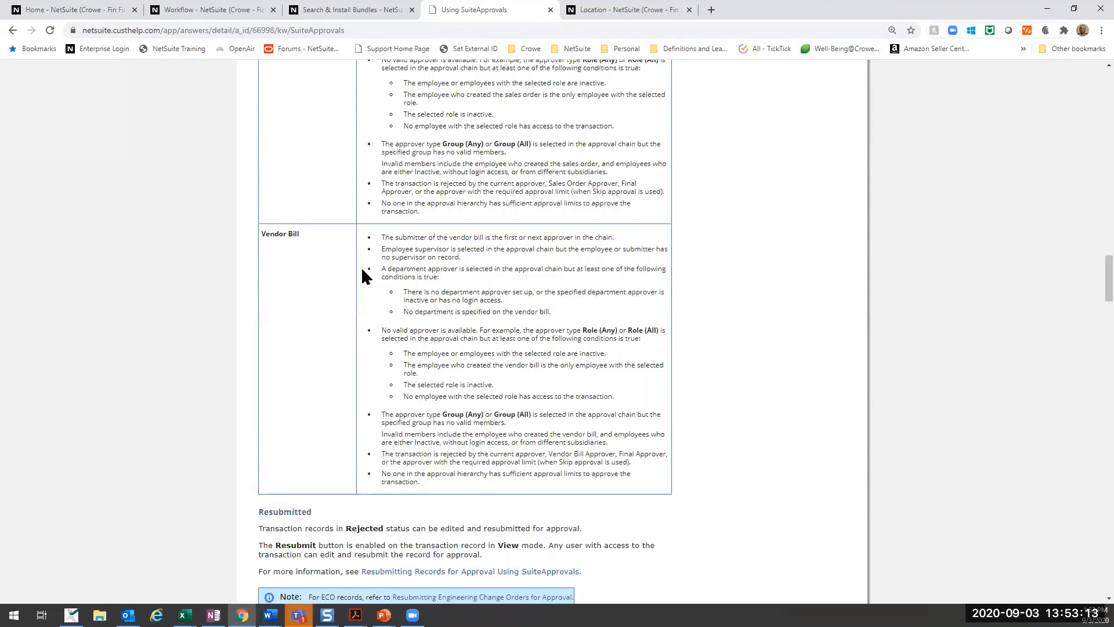
# - Open the OHours 011 bill for ACOM Business Solutions from the recent records
pyautogui.click(297, 5)
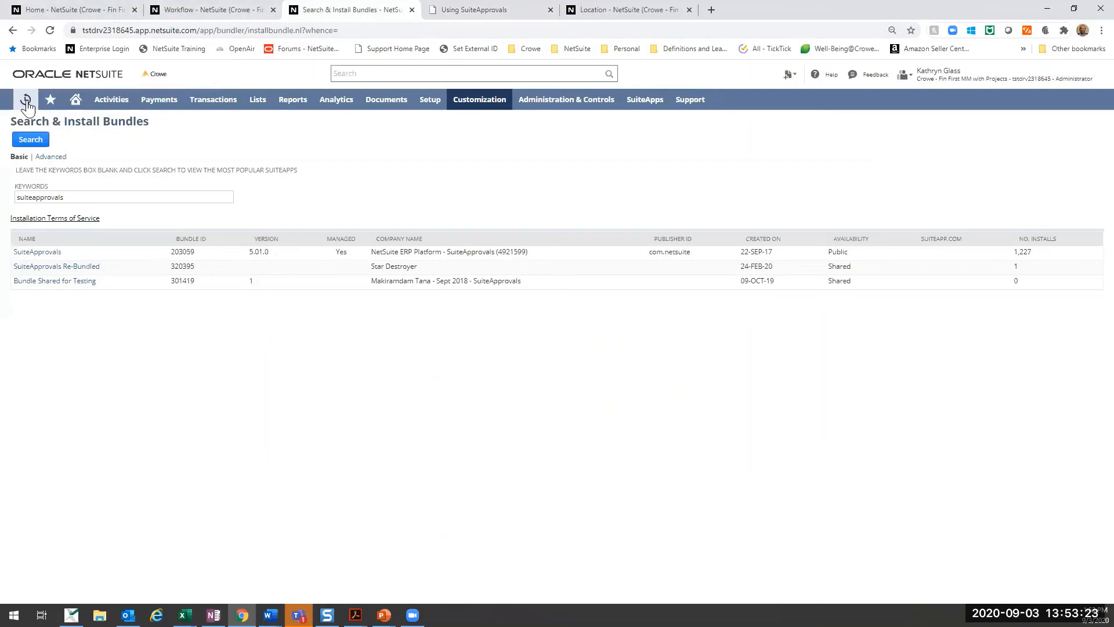
pyautogui.moveTo(26, 105)
pyautogui.moveTo(41, 143)
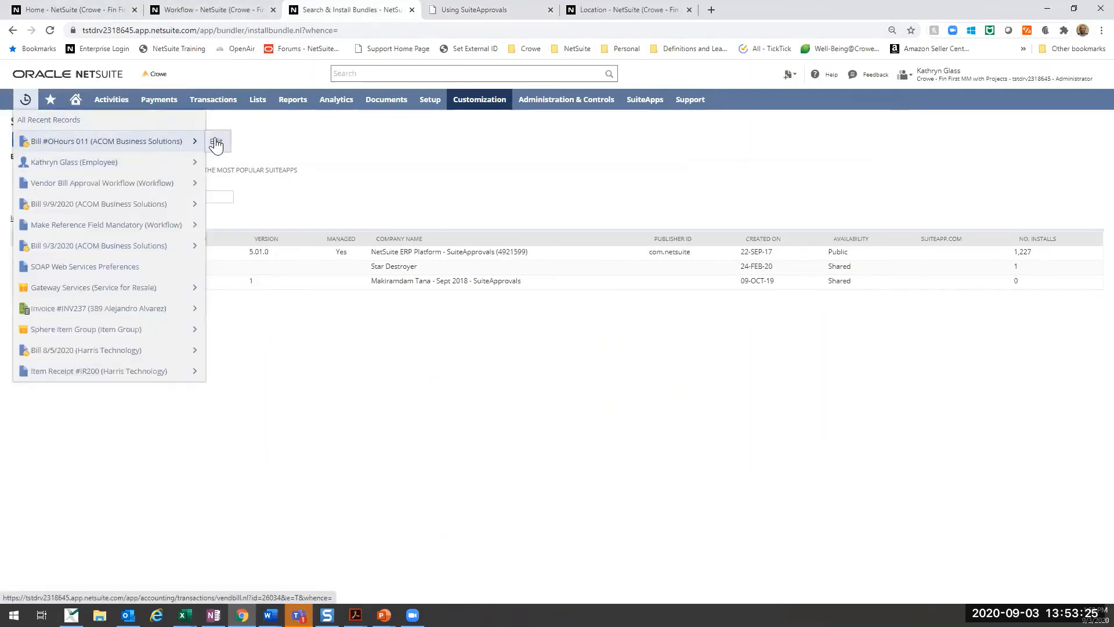
pyautogui.click(216, 144)
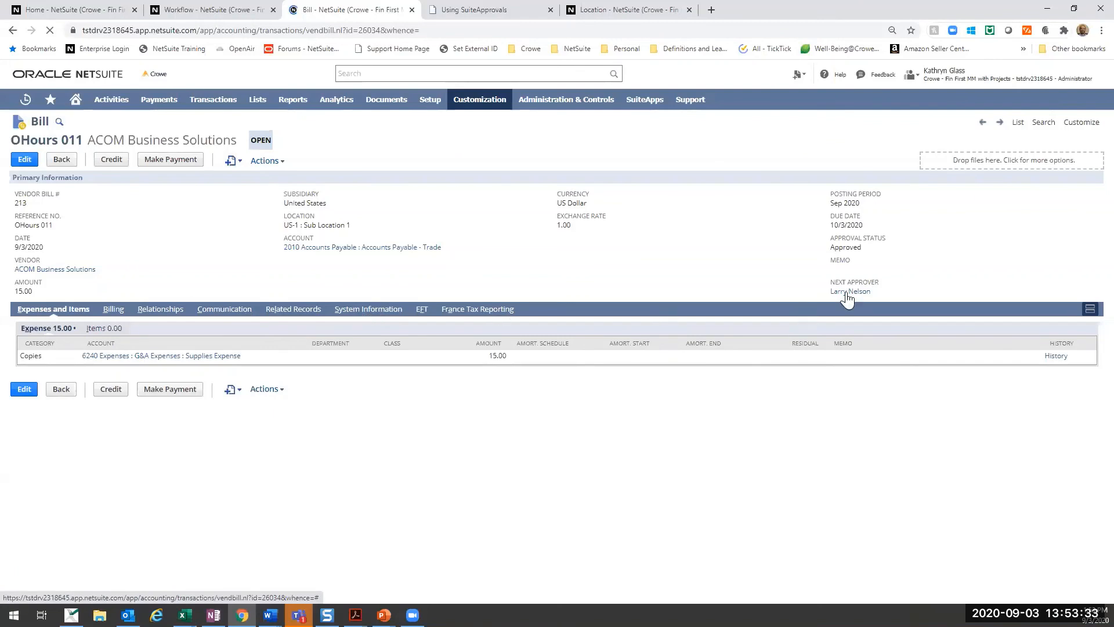
# - Examine the OHours 011 bill's system notes for the Document Status change and who set it
pyautogui.click(349, 314)
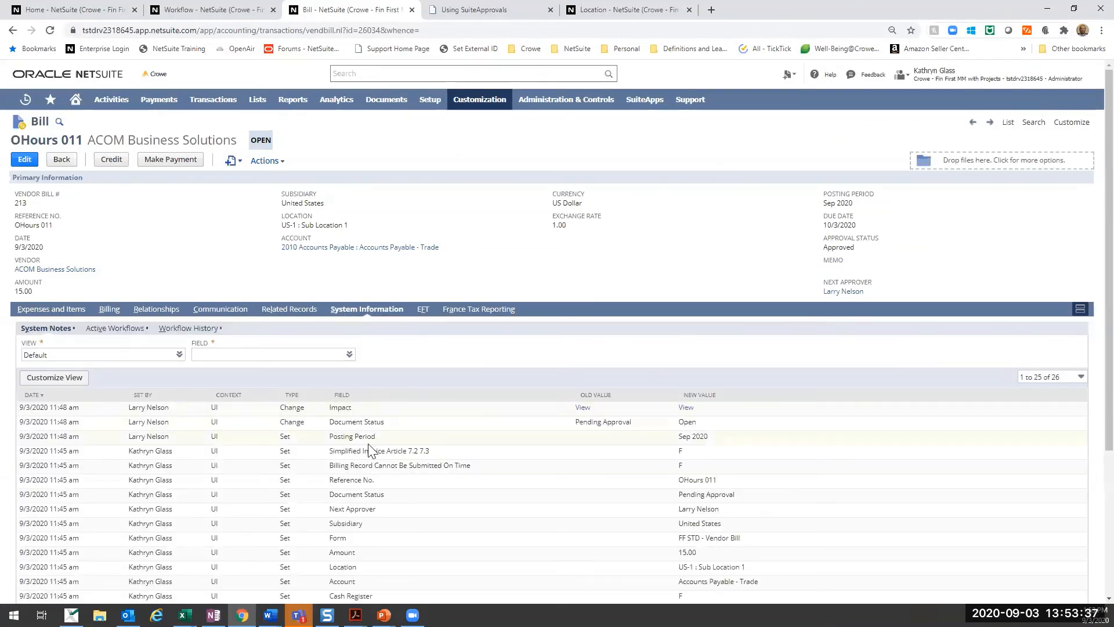
pyautogui.moveTo(328, 423); pyautogui.dragTo(385, 423)
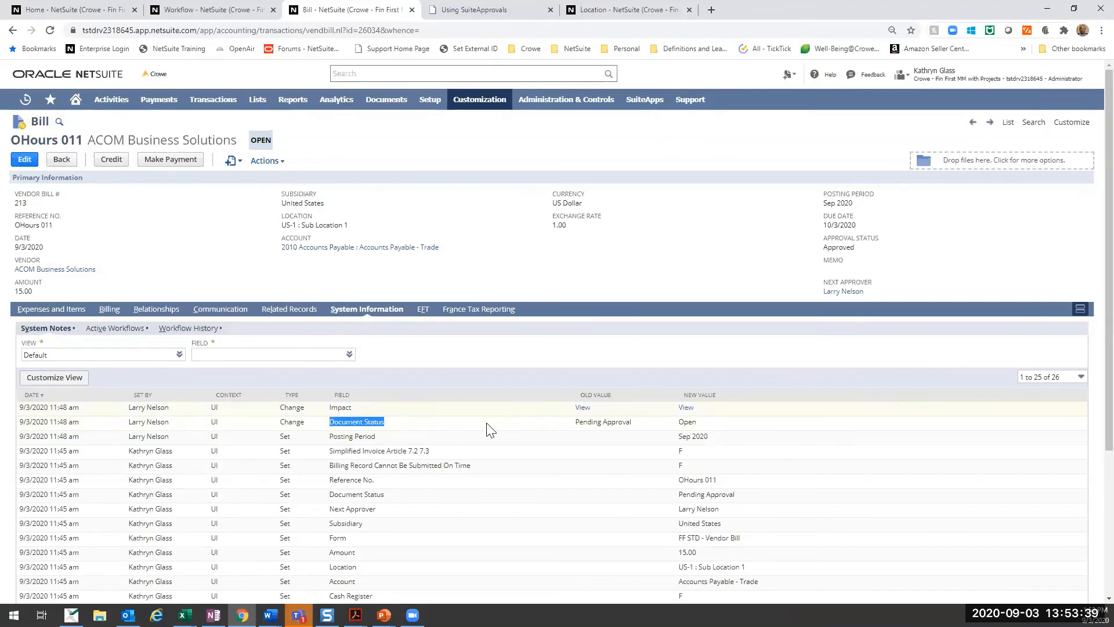
pyautogui.moveTo(167, 434); pyautogui.dragTo(174, 428)
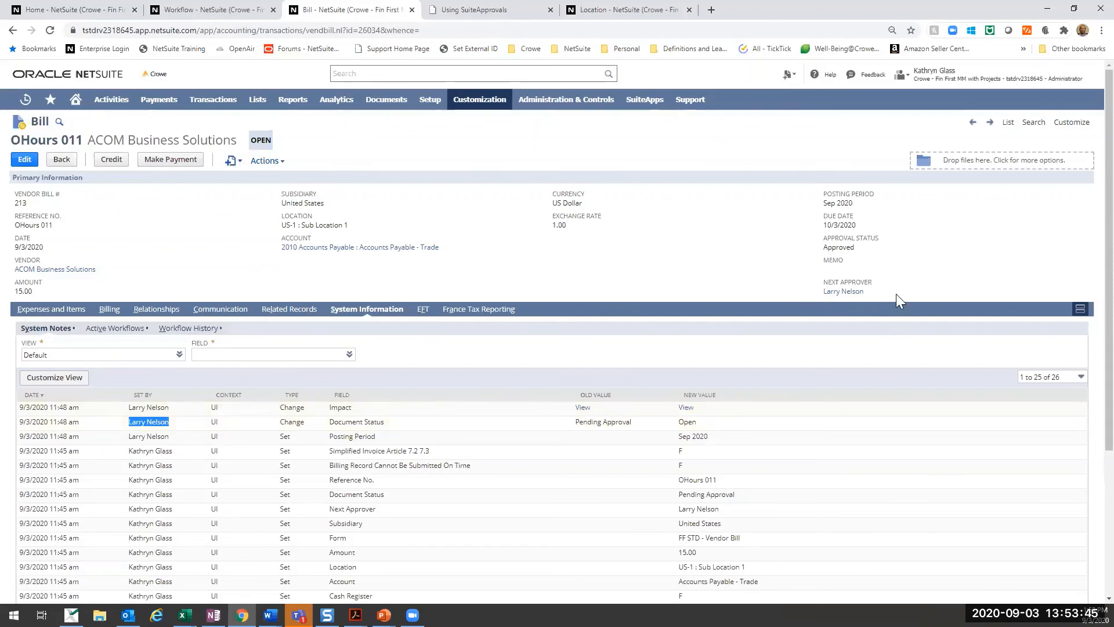
pyautogui.scroll(-2, 360, 423)
pyautogui.scroll(2, 363, 435)
# - Return to the beginning of the Using SuiteApprovals help topic and cross-check it against the OHours 011 bill
pyautogui.click(437, 11)
pyautogui.scroll(20, 453, 244)
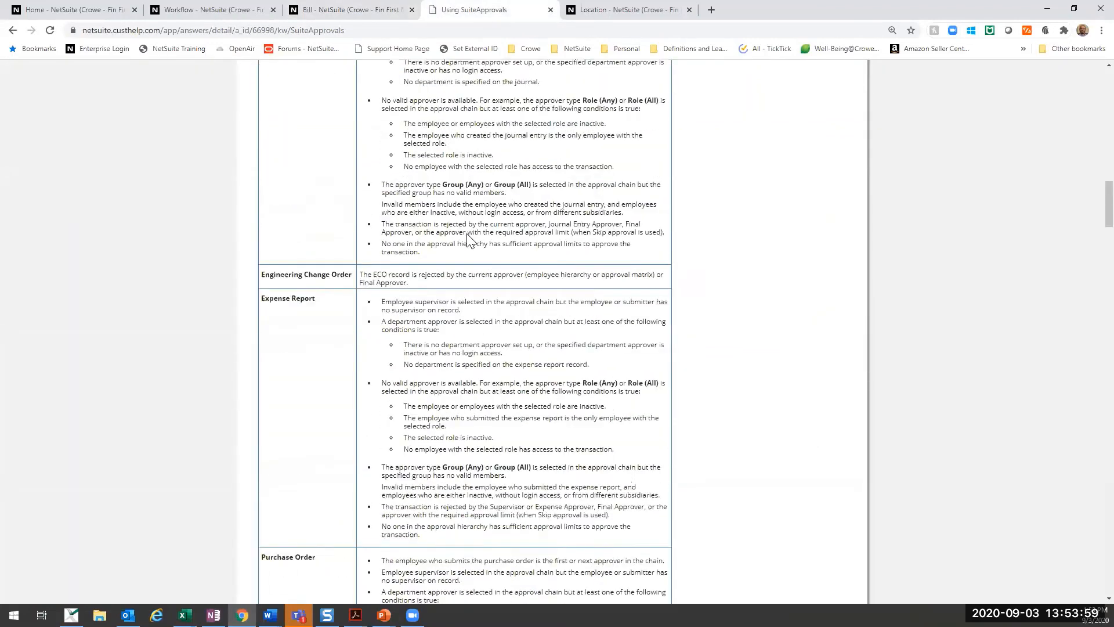
pyautogui.scroll(8, 467, 242)
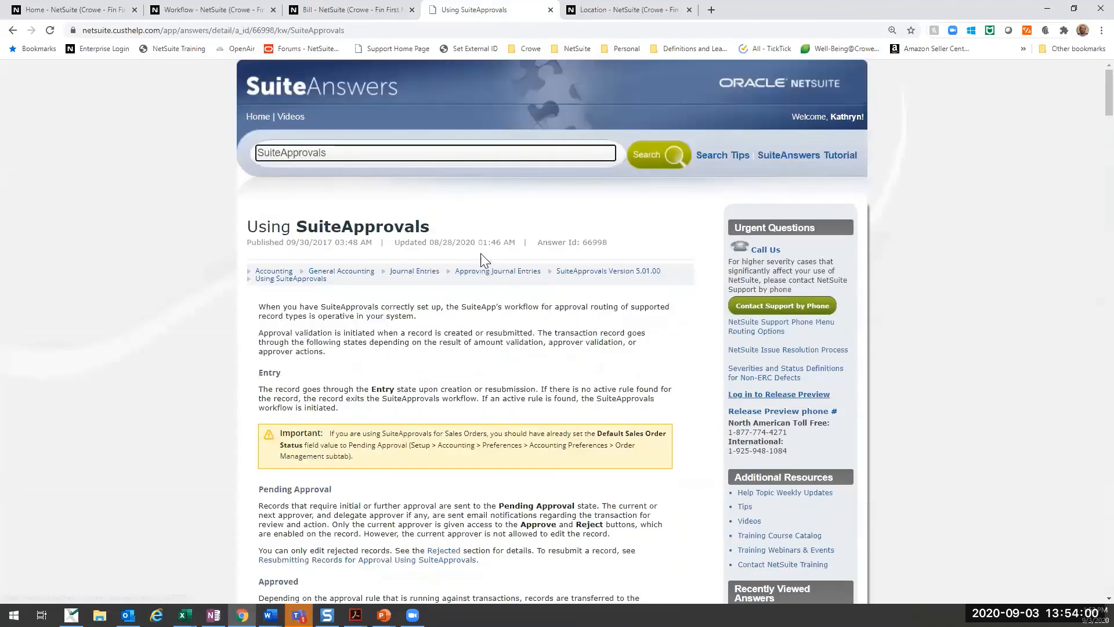
pyautogui.click(360, 8)
pyautogui.click(436, 11)
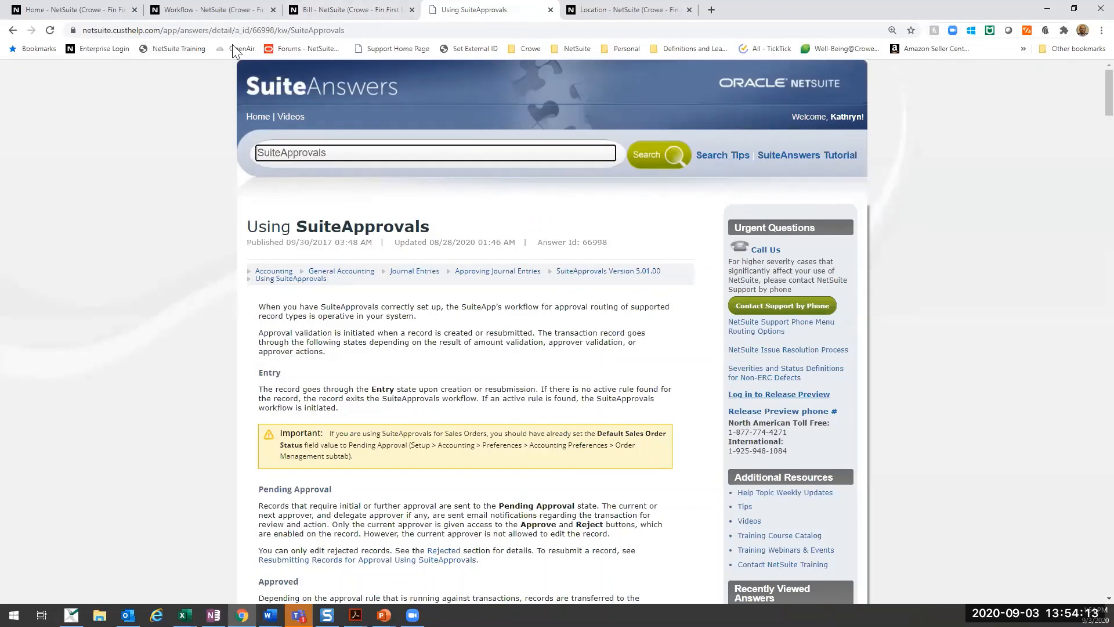
# - Open the bookmarked NetSuite Training site and sign in to the Learning Portal with the saved credentials
pyautogui.click(175, 48)
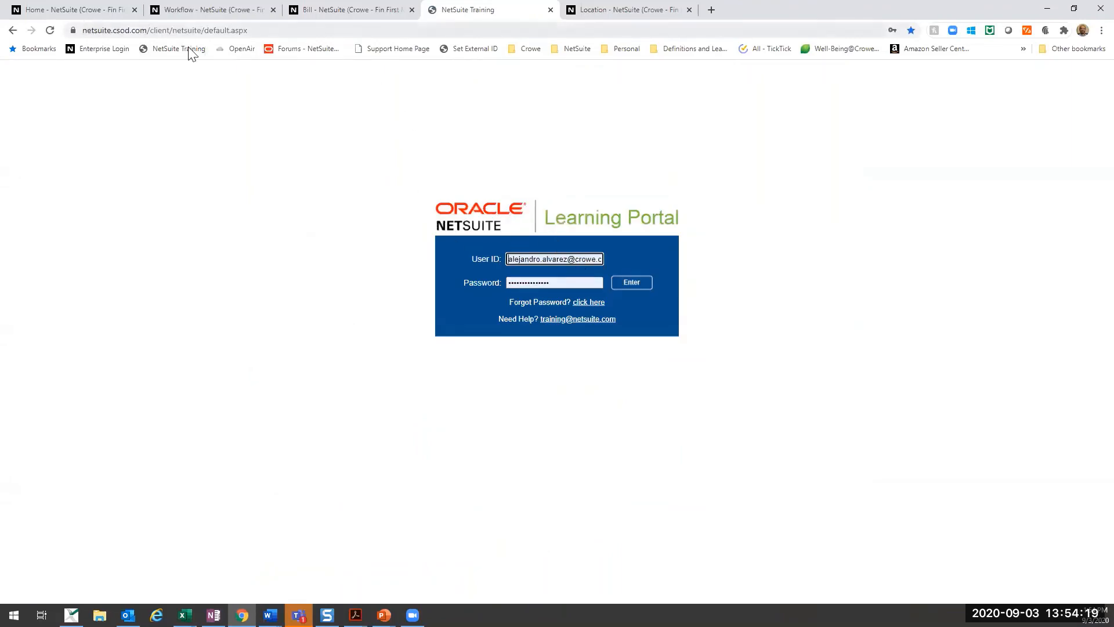
pyautogui.click(631, 283)
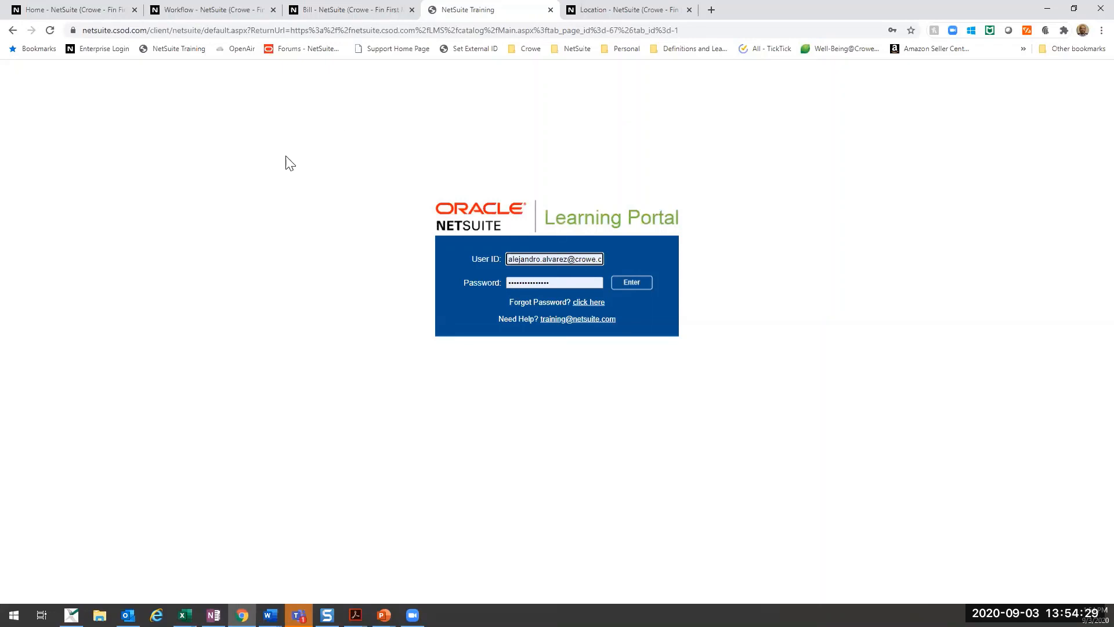
pyautogui.click(634, 286)
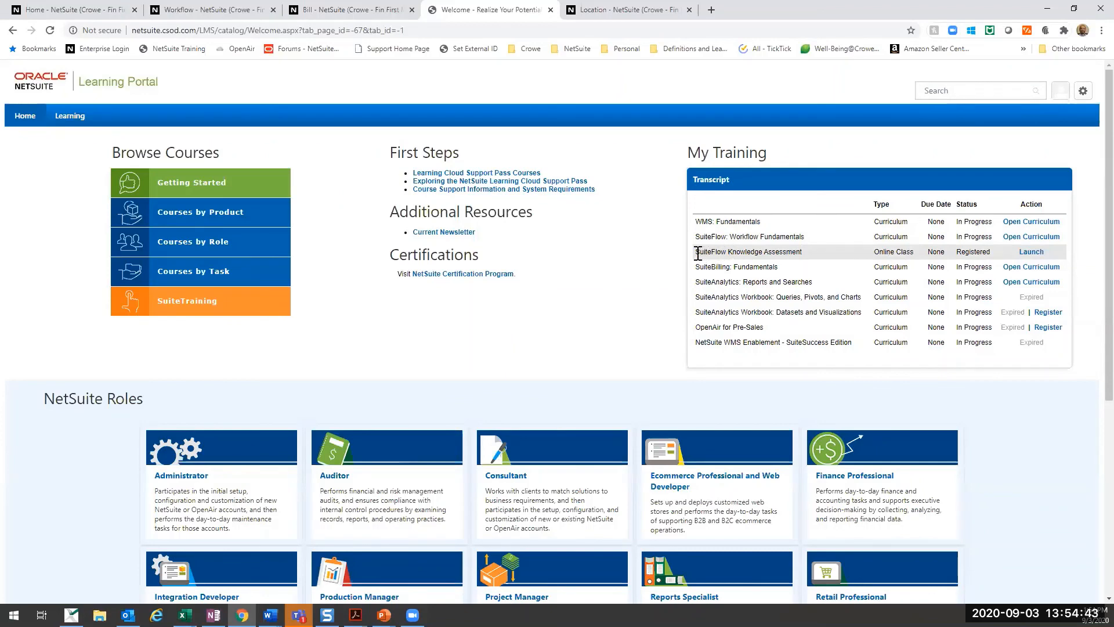
# - Highlight SuiteFlow Knowledge Assessment in the training transcript and look over the NetSuite Roles course categories
pyautogui.moveTo(699, 254); pyautogui.dragTo(802, 252)
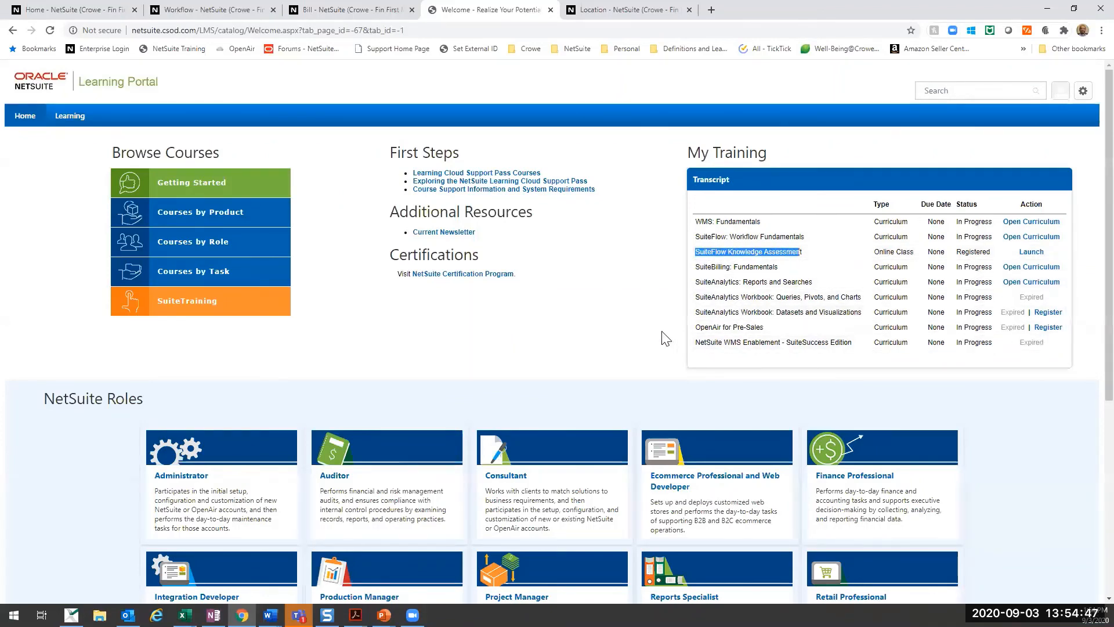
pyautogui.scroll(-5, 666, 338)
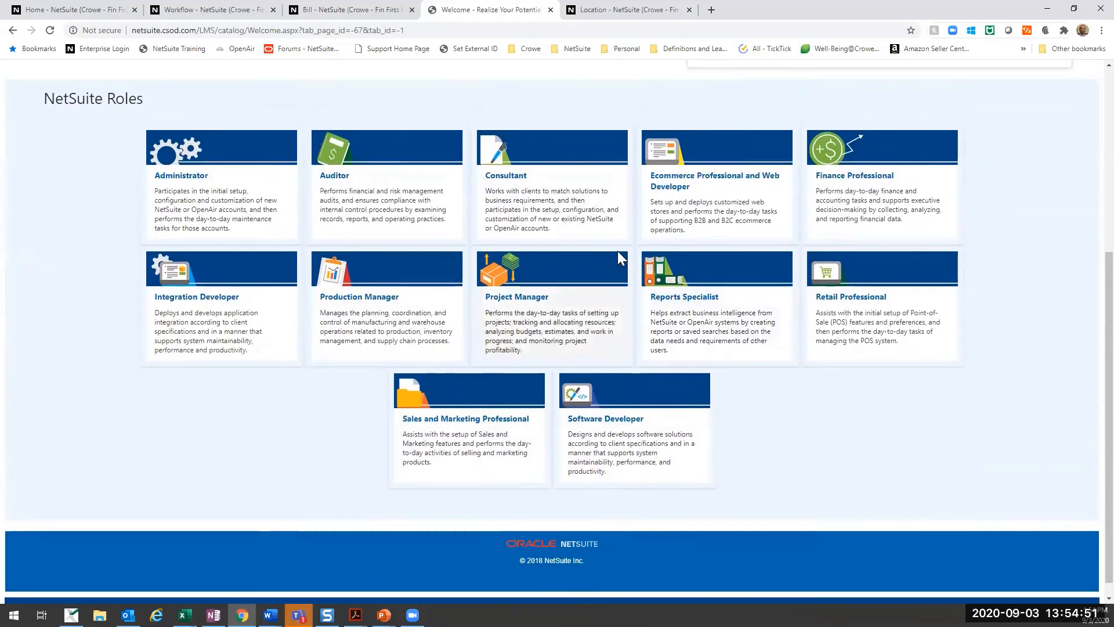
pyautogui.scroll(5, 618, 251)
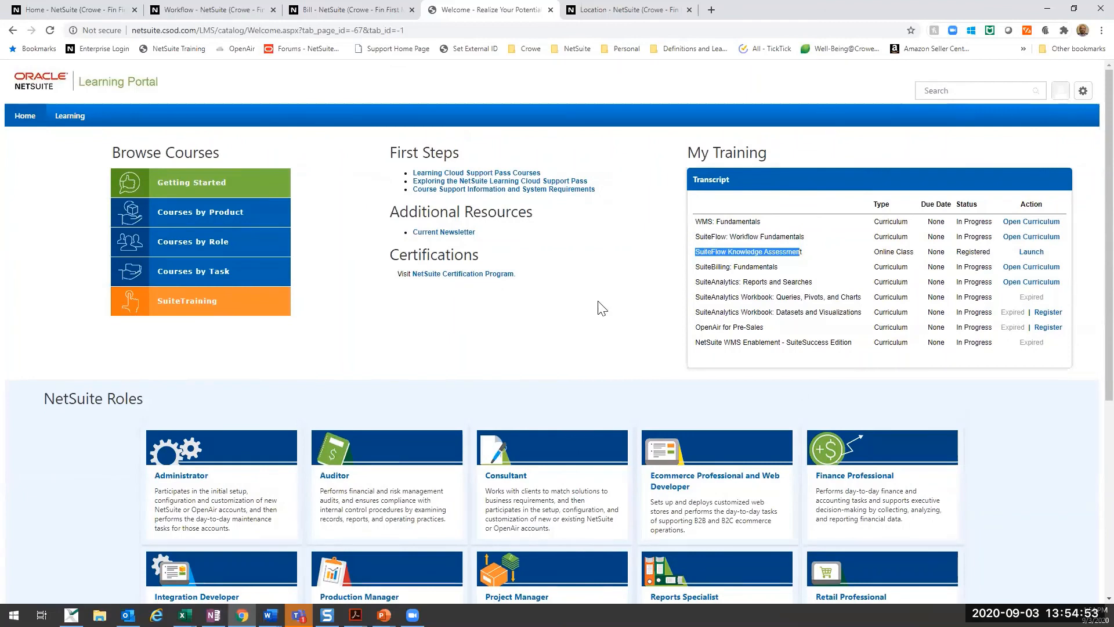